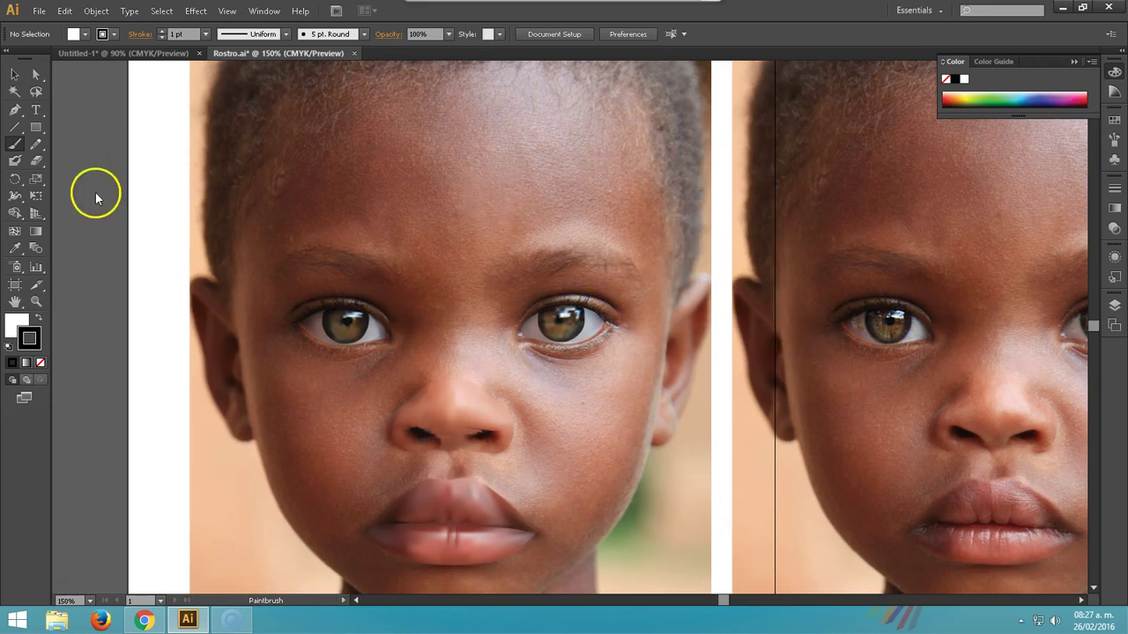
Zoom in on the eye, show Layers, target the right-eye layer and select its iris mesh
click(36, 301)
drag(377, 398, 551, 484)
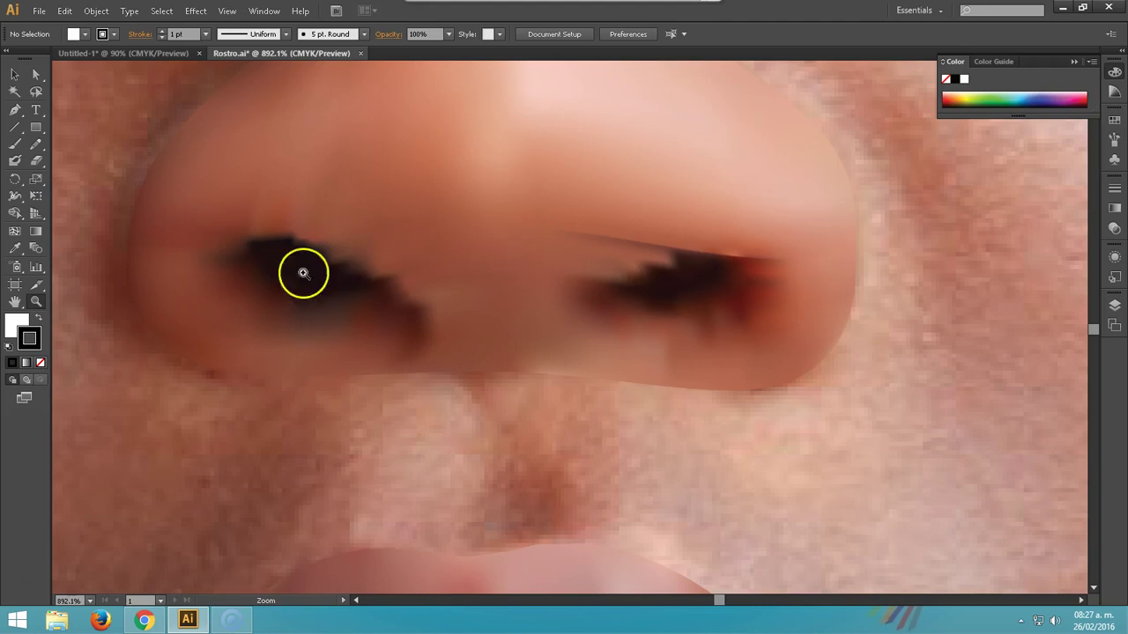
mouse_move(428, 282)
mouse_down()
mouse_move(516, 368)
mouse_move(432, 441)
mouse_up()
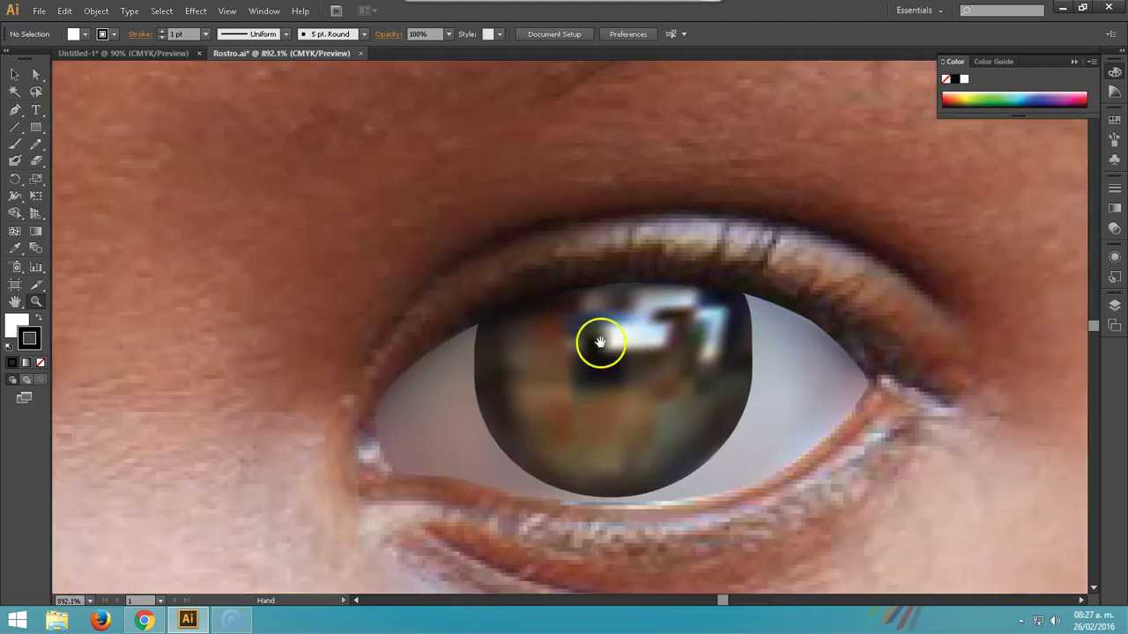
mouse_move(555, 374)
mouse_down()
mouse_move(745, 361)
mouse_move(402, 379)
mouse_move(582, 322)
mouse_up()
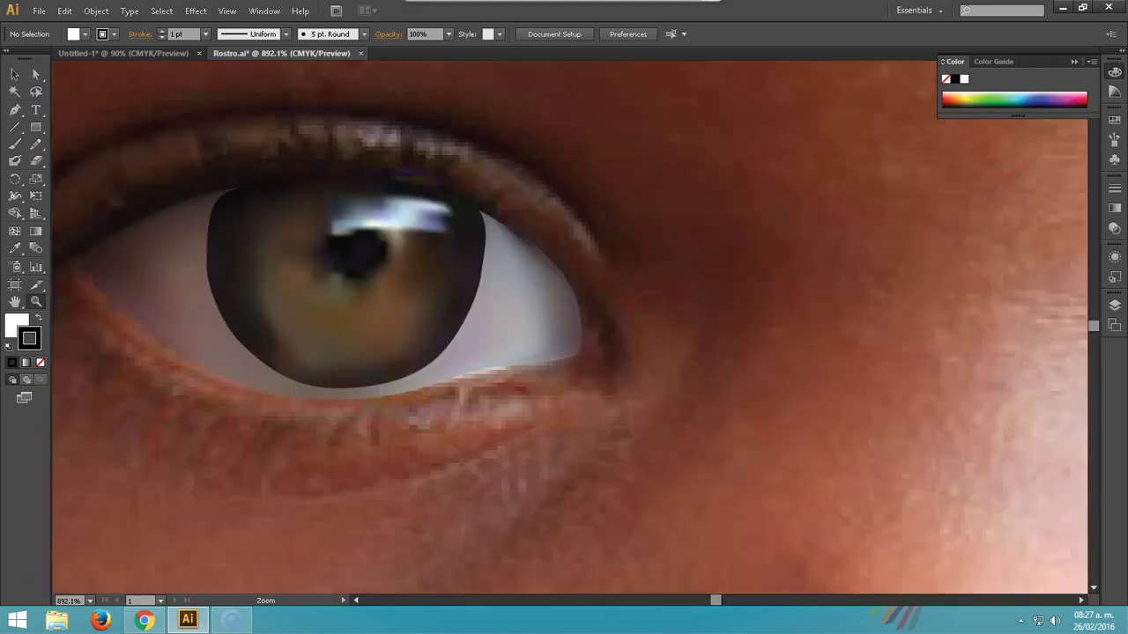
key(F7)
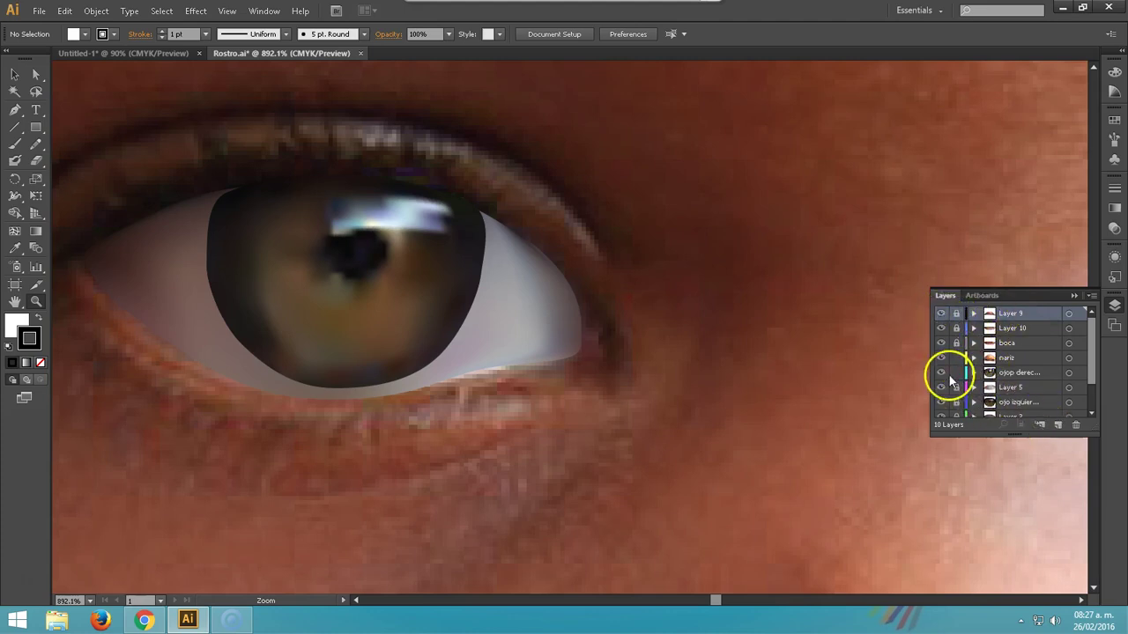
click(1004, 371)
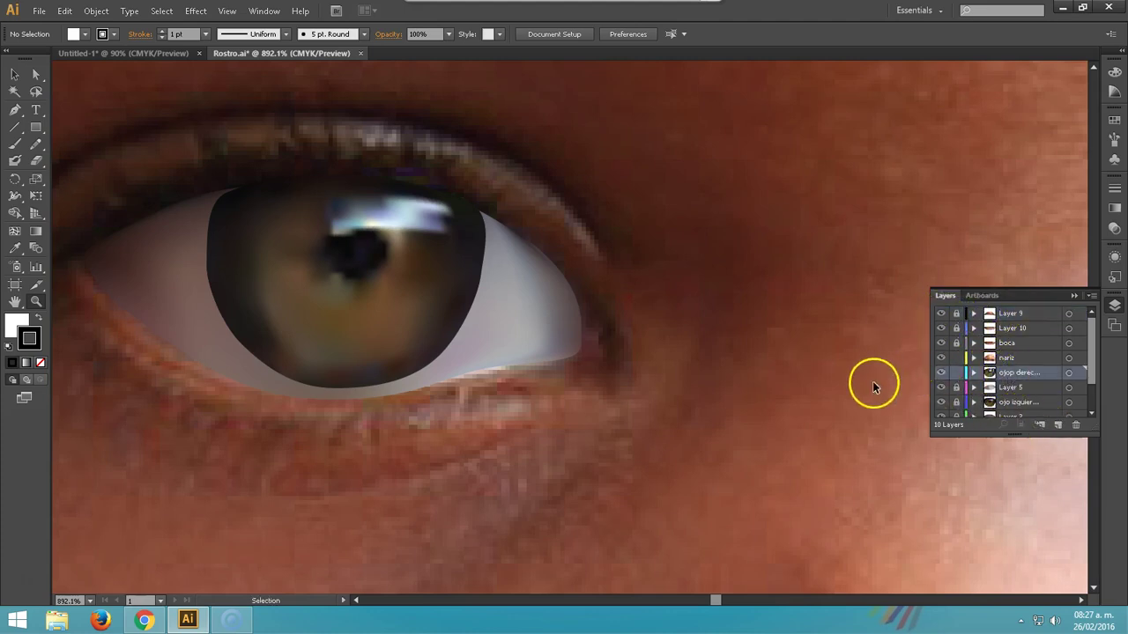
key(ctrl+a)
drag(745, 368, 320, 287)
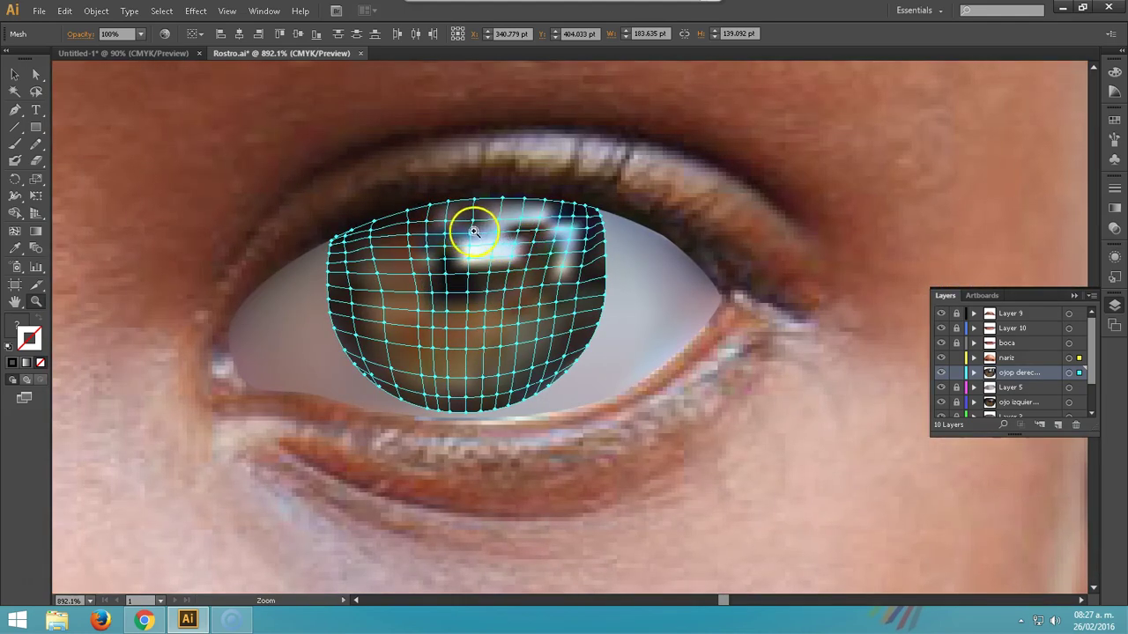
Drag five iris mesh points rightward so the grid bends around the highlight, then zoom out
drag(473, 231, 619, 308)
click(36, 76)
click(291, 173)
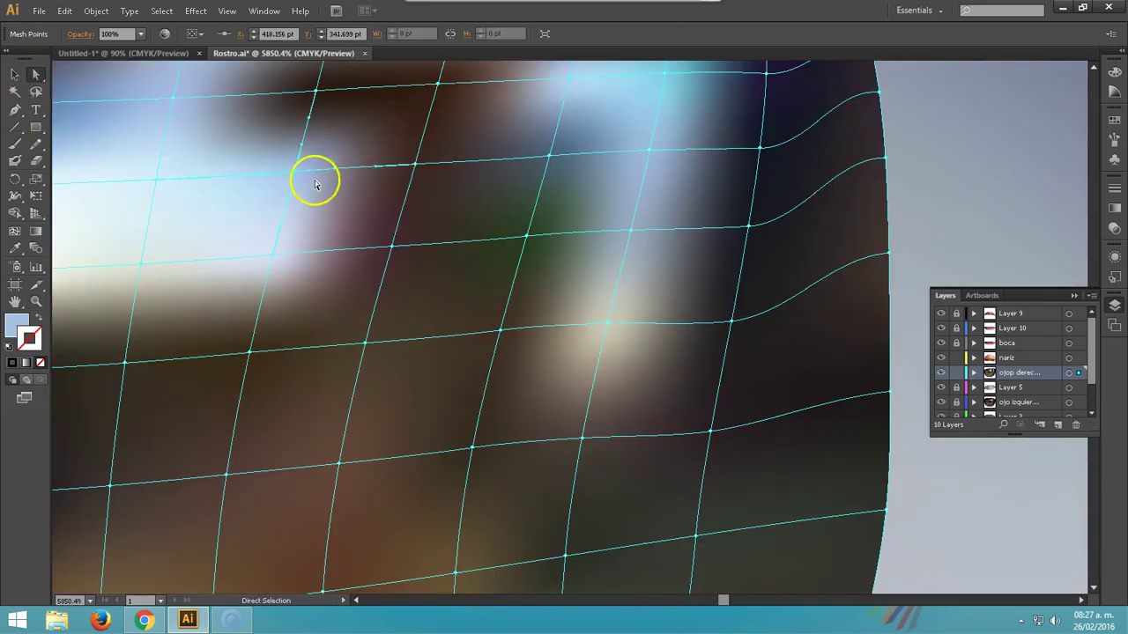
drag(415, 167, 456, 161)
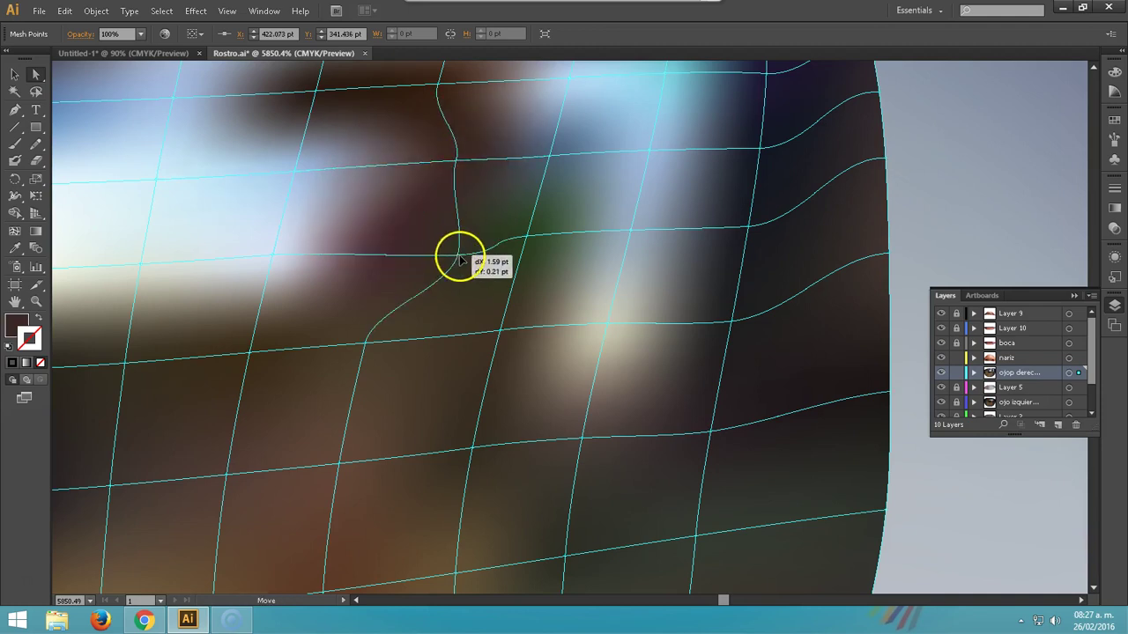
drag(395, 251, 461, 255)
drag(293, 171, 340, 166)
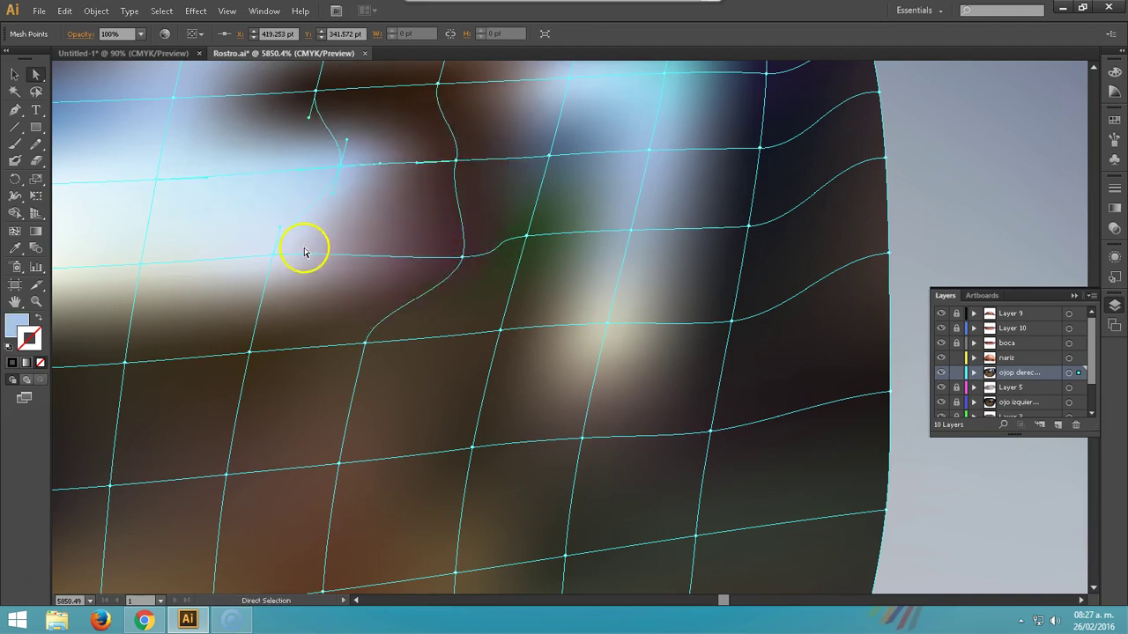
drag(281, 256, 336, 243)
drag(339, 166, 373, 164)
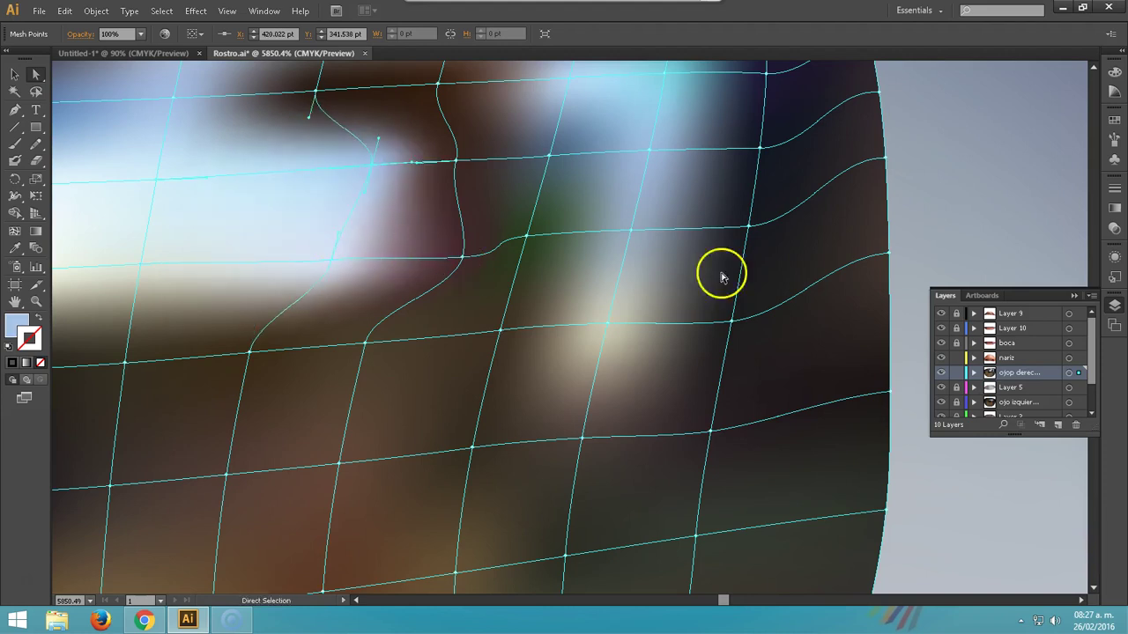
key(ctrl+minus)
key(ctrl+minus)
key(ctrl+minus)
key(ctrl+minus)
key(ctrl+minus)
key(ctrl+minus)
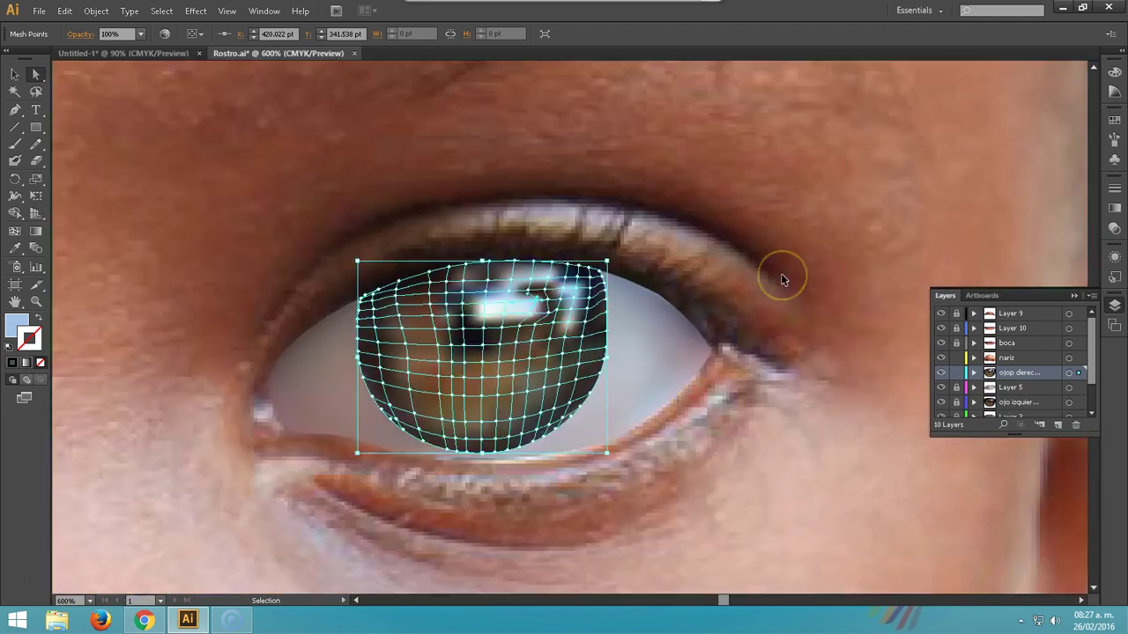
key(ctrl+minus)
key(ctrl+minus)
key(ctrl+minus)
mouse_move(687, 335)
mouse_down()
mouse_move(389, 292)
mouse_move(501, 343)
mouse_move(481, 246)
mouse_move(544, 271)
mouse_up()
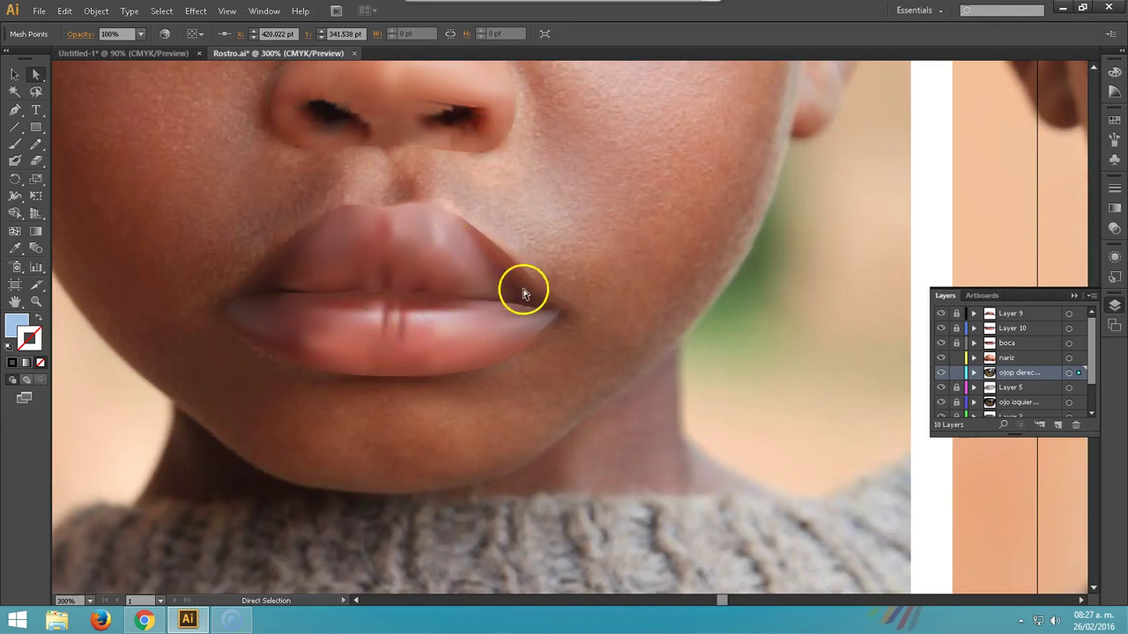
Draw an ellipse over the left-hand iris with the Ellipse tool
mouse_move(616, 158)
mouse_down()
mouse_move(269, 433)
mouse_move(579, 308)
mouse_move(509, 327)
mouse_up()
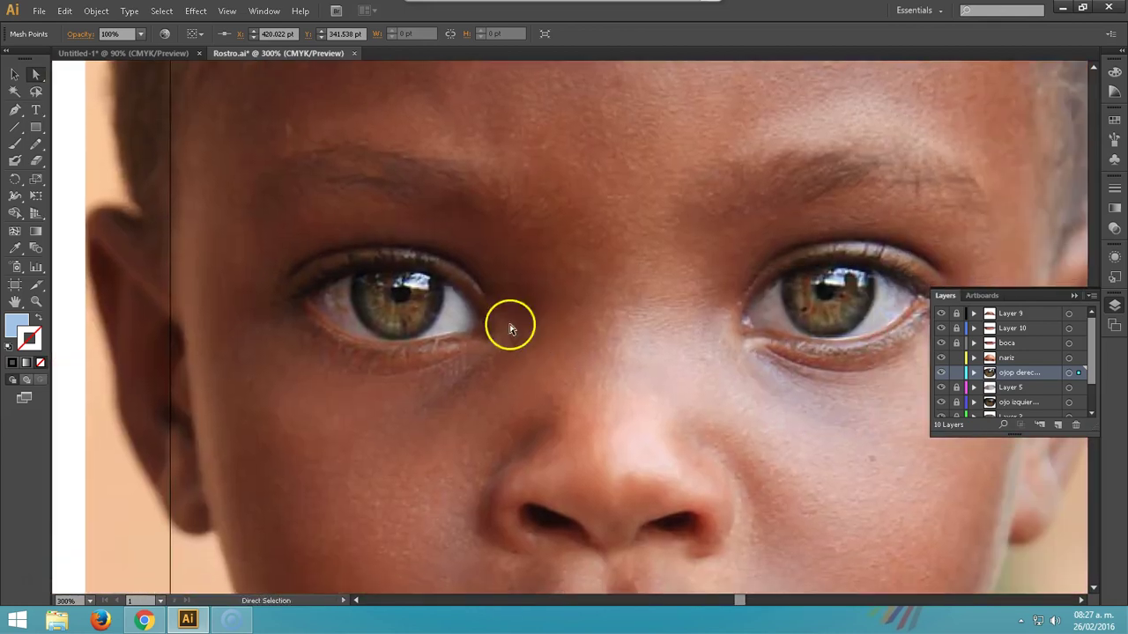
click(36, 127)
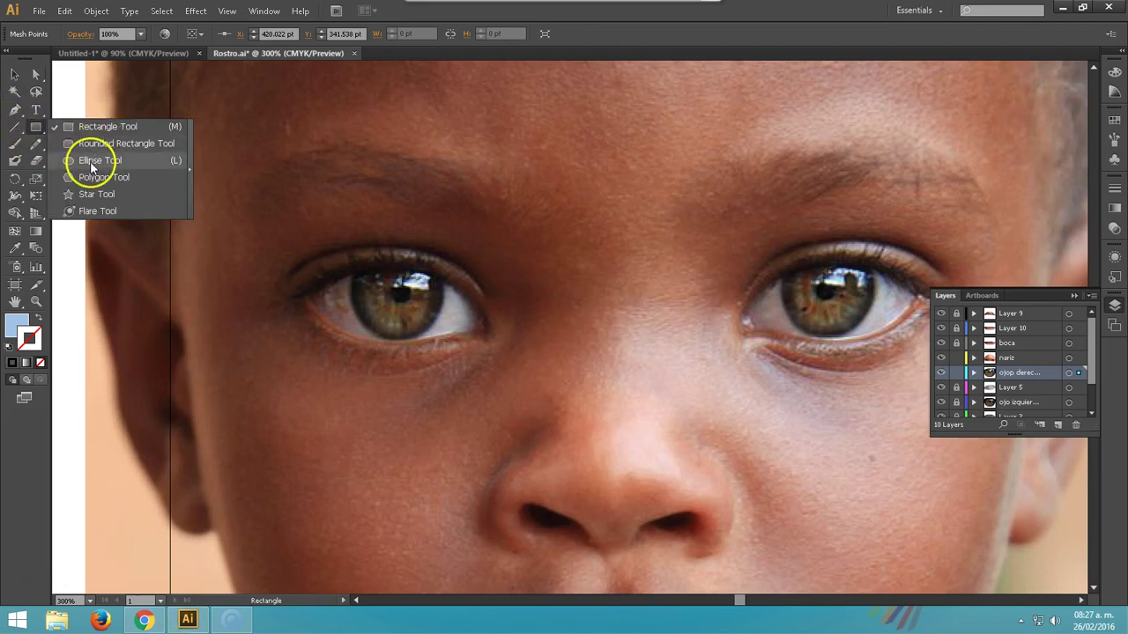
drag(35, 126, 93, 158)
drag(363, 272, 448, 346)
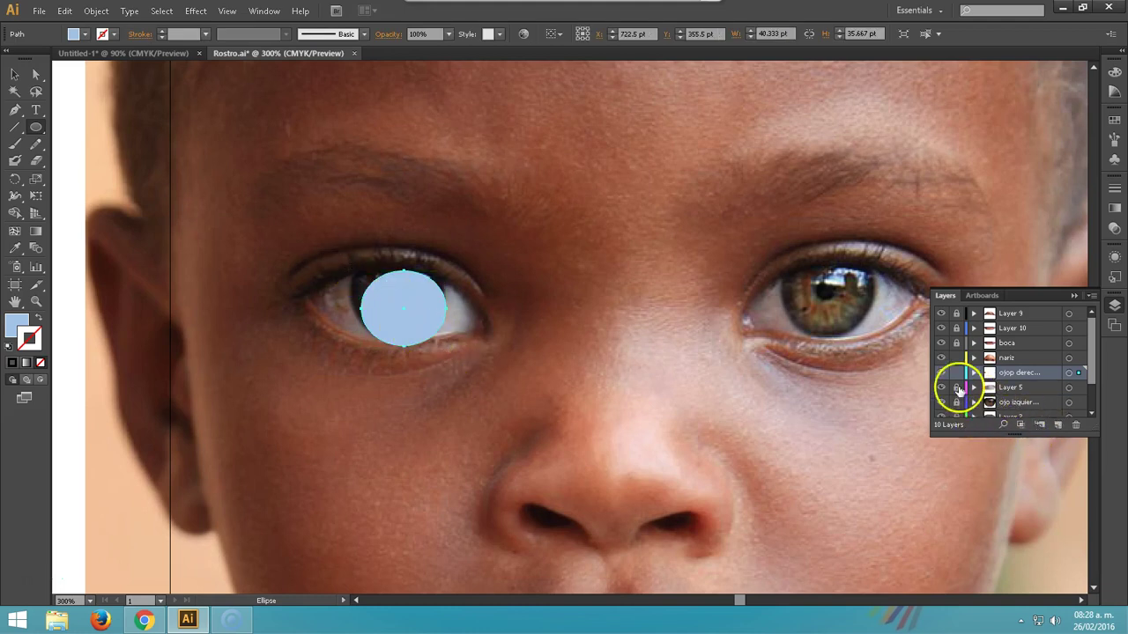
Set the eye layer to Outline and nudge the ellipse to line up with the iris
ctrl+click(941, 373)
click(16, 79)
click(1003, 373)
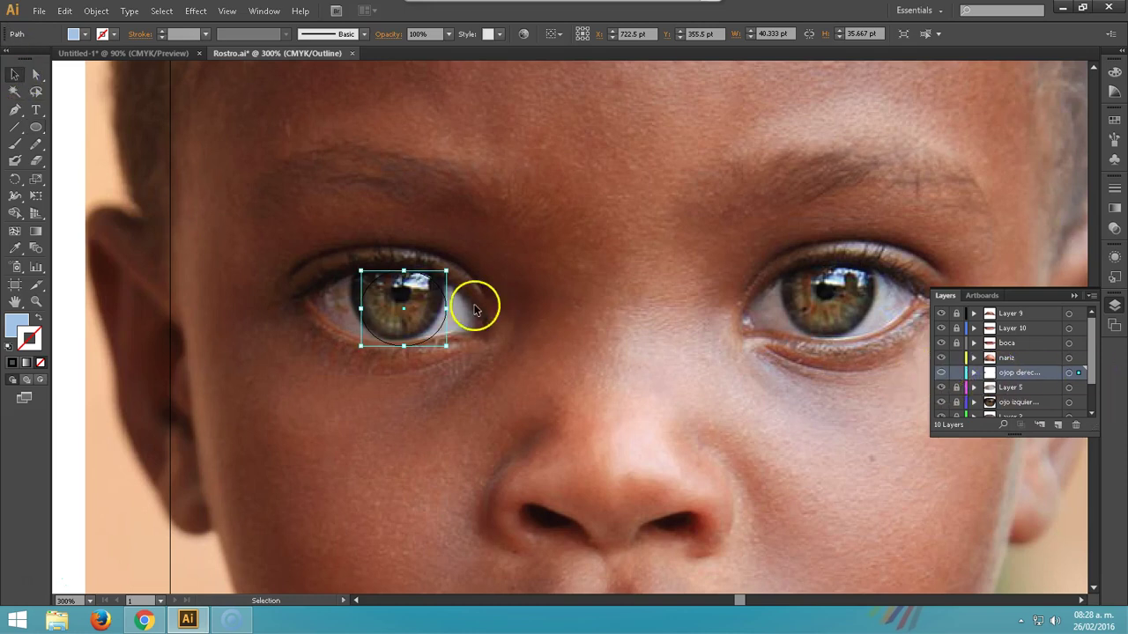
drag(434, 284, 431, 277)
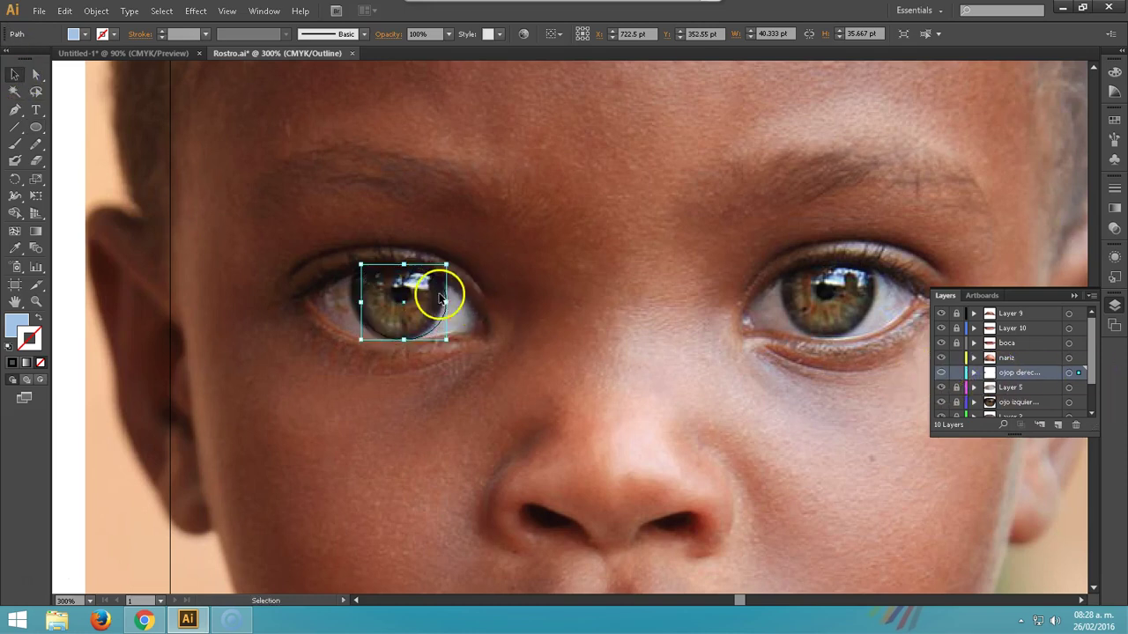
key(a)
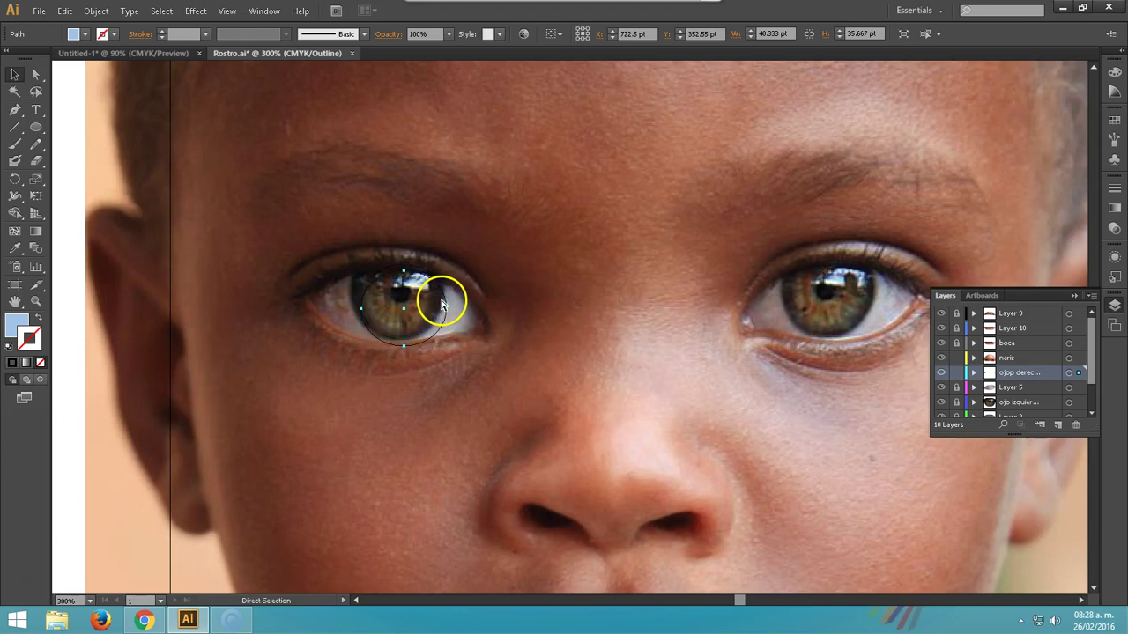
scroll(438, 306, up, 2)
scroll(437, 307, left, 3)
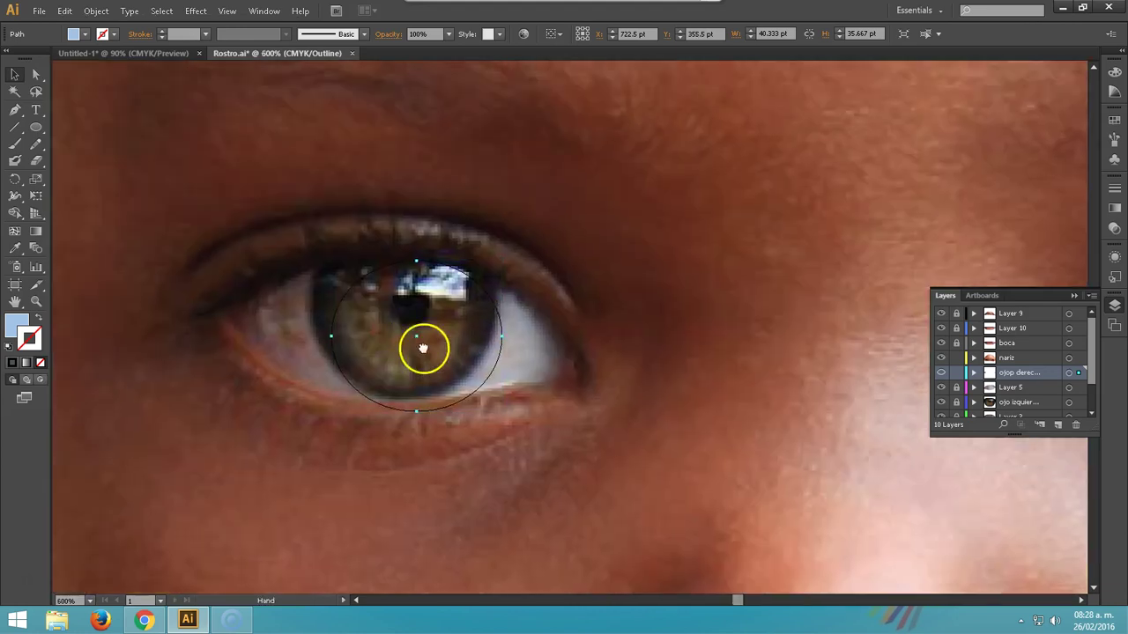
drag(586, 316, 568, 300)
Convert the iris ellipse into a gradient mesh from the Object menu
click(96, 11)
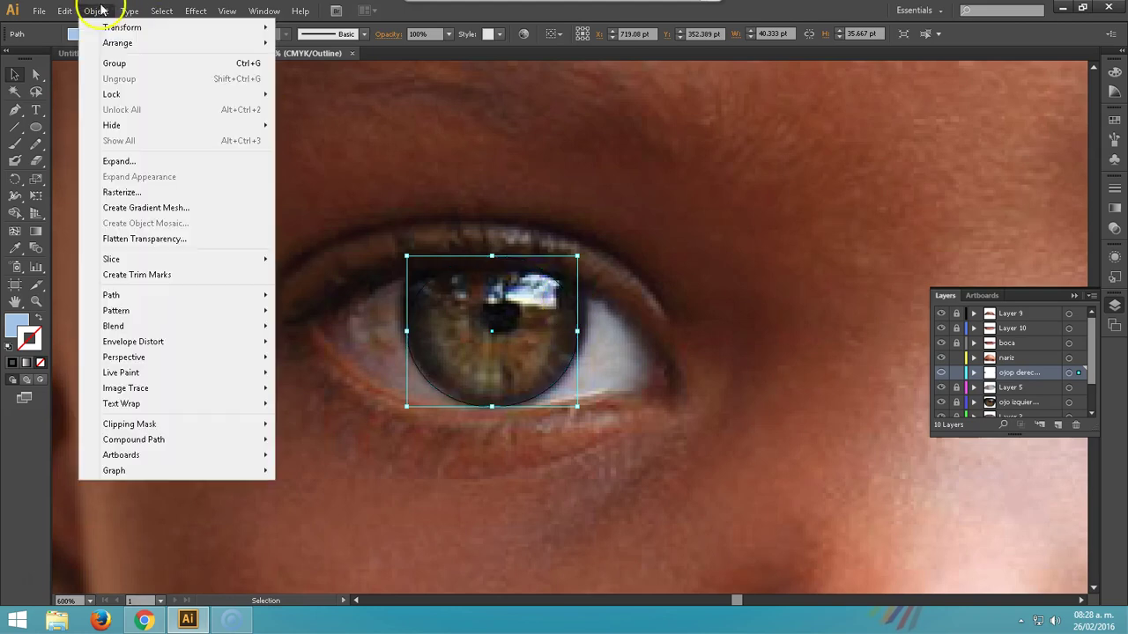
click(150, 214)
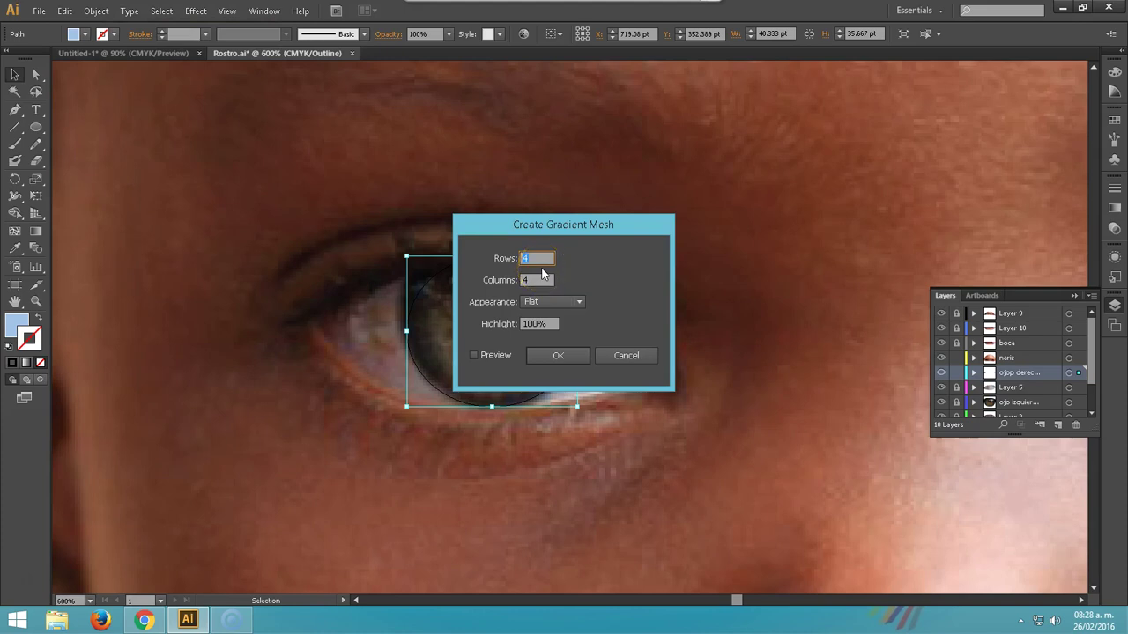
key(Return)
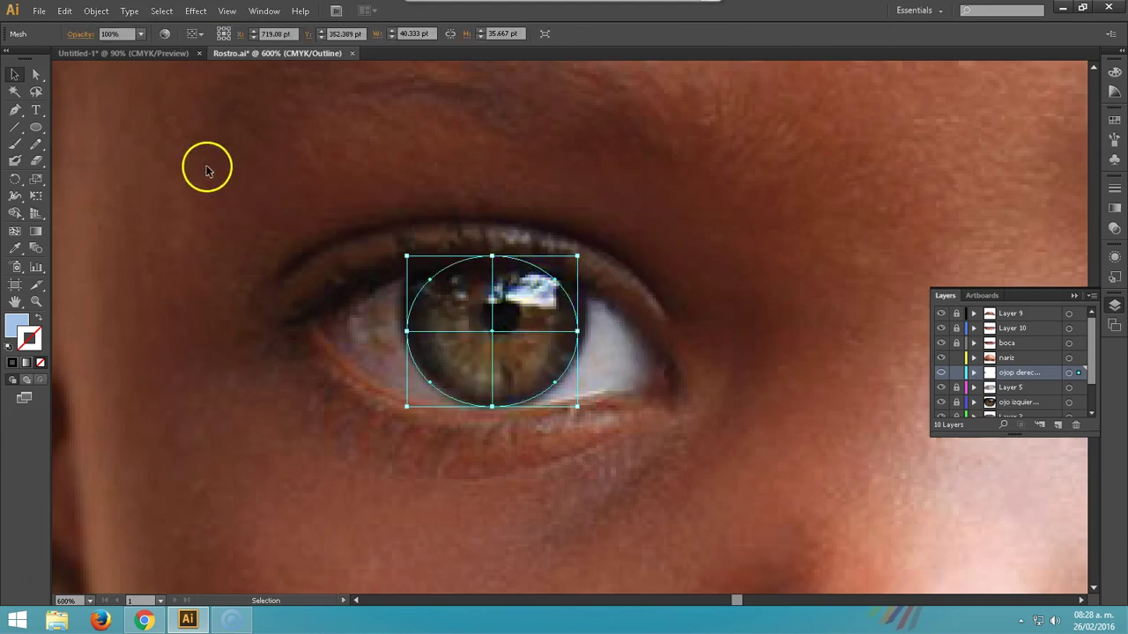
Nudge the mesh ellipse's anchors to fit the iris edge, flattening the top along the eyelid
key(a)
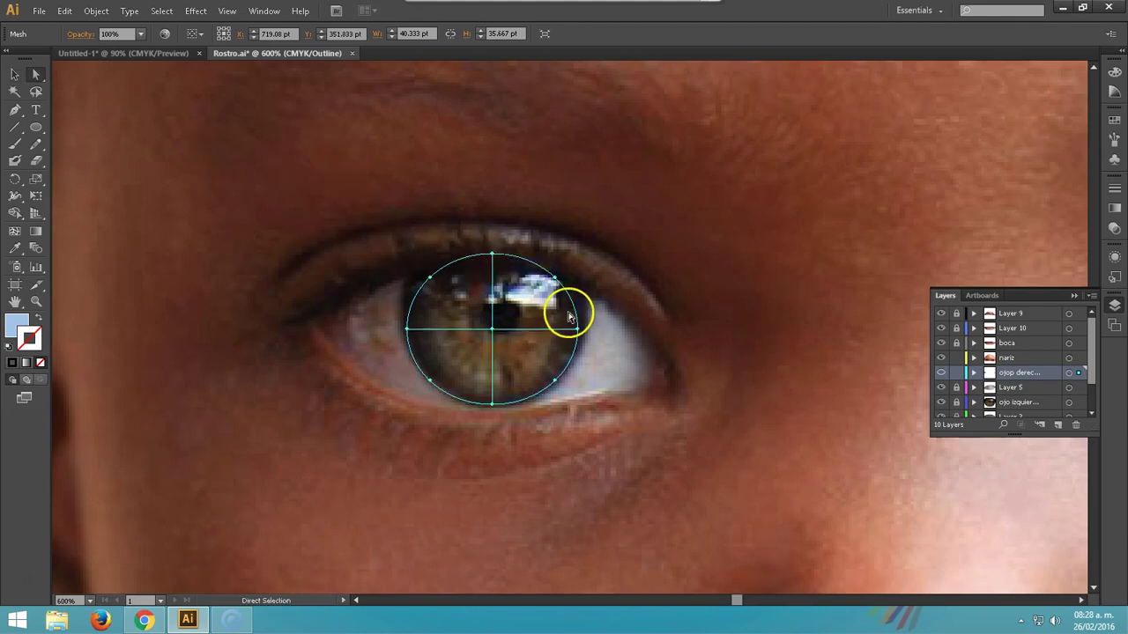
drag(577, 330, 585, 330)
click(634, 344)
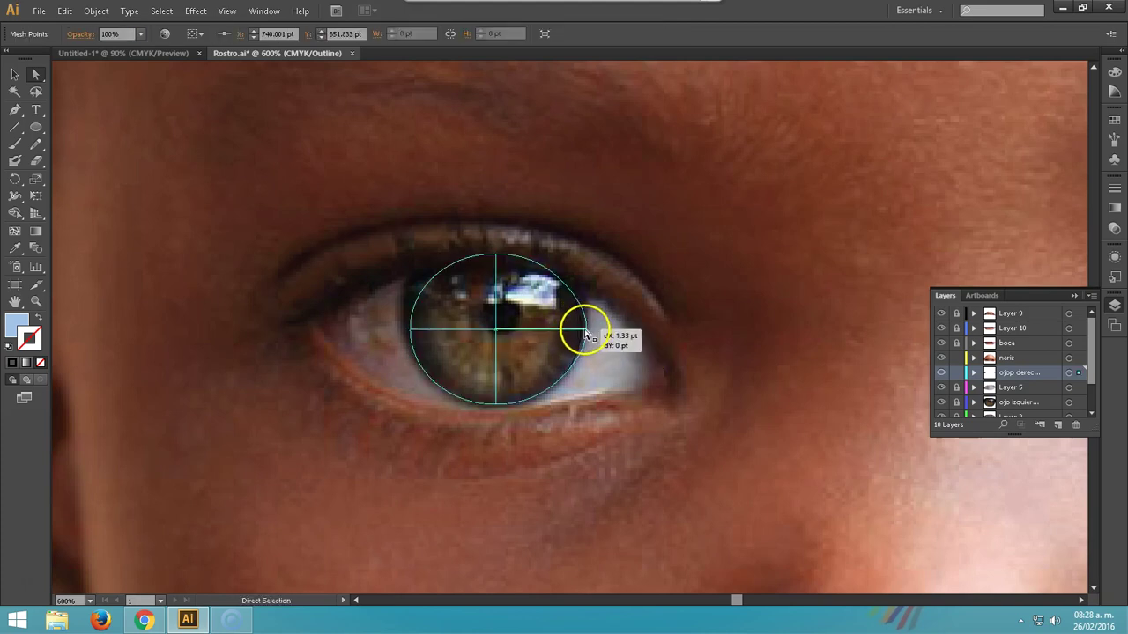
drag(410, 329, 402, 329)
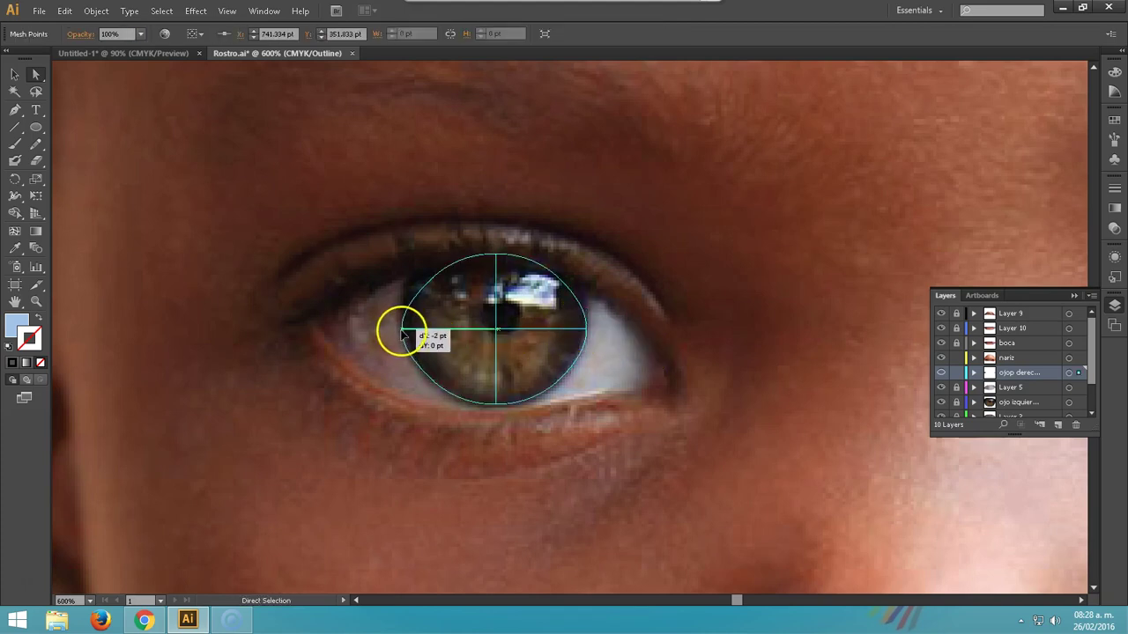
click(496, 405)
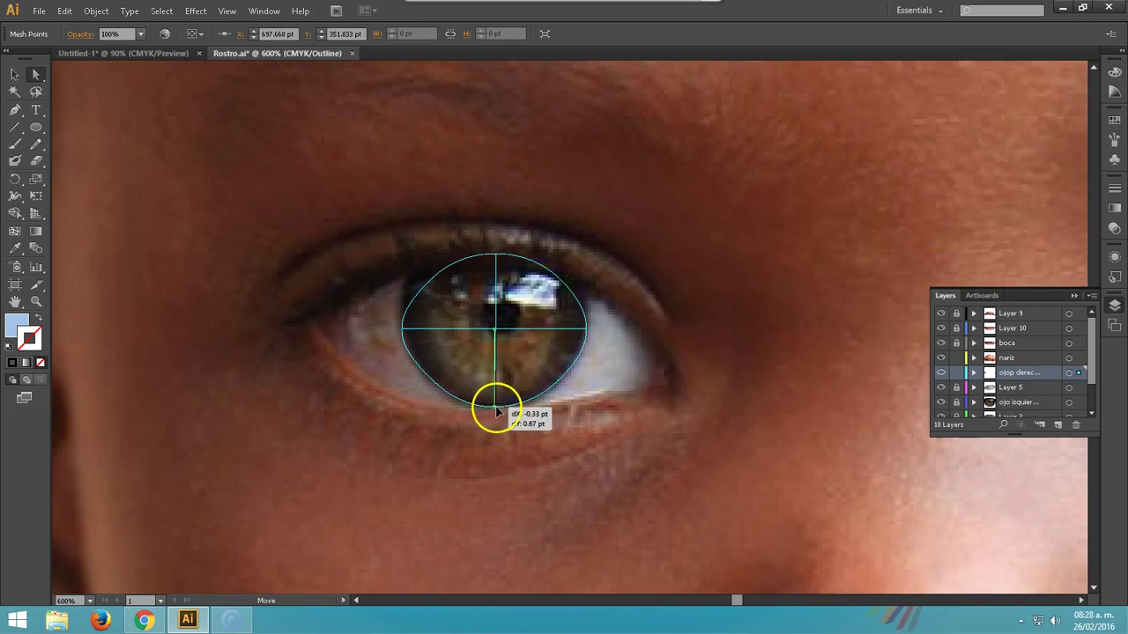
drag(431, 381, 427, 383)
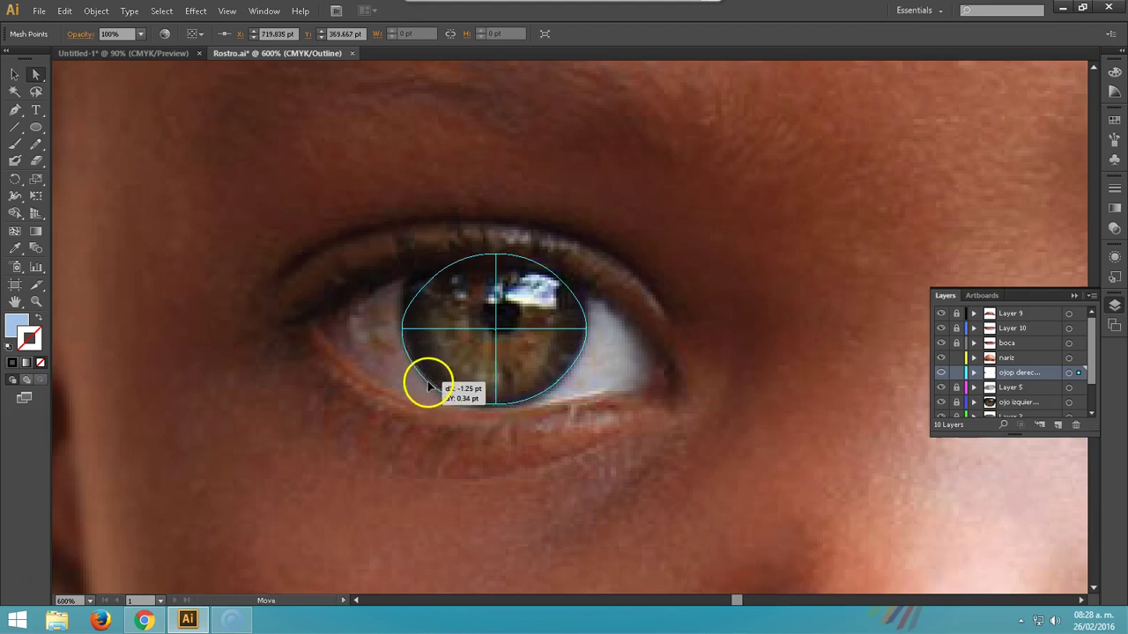
click(560, 385)
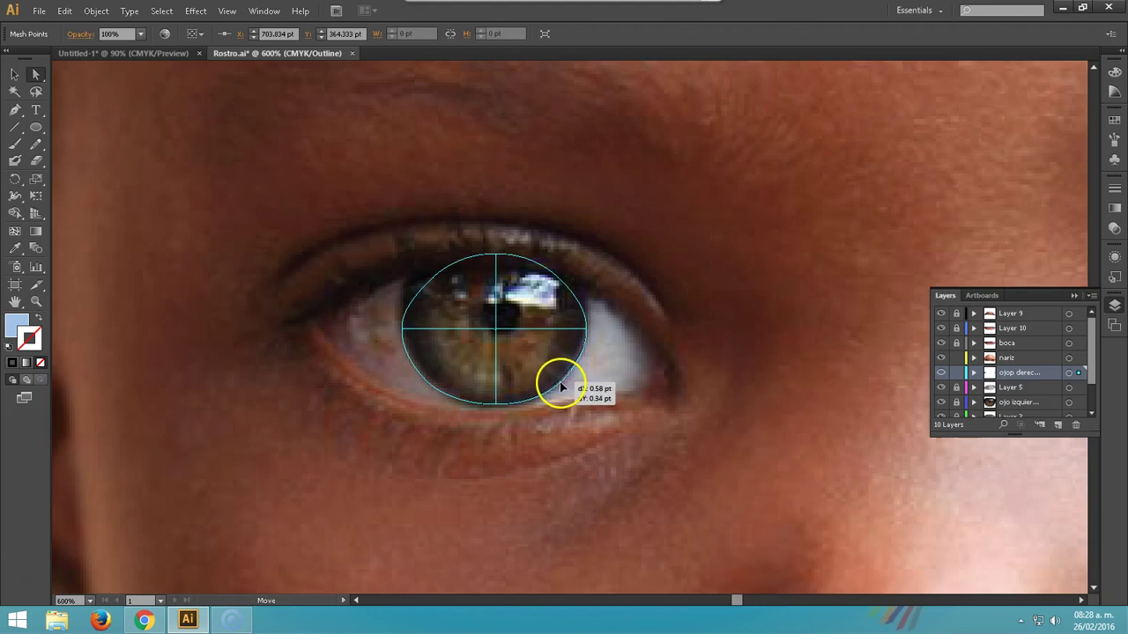
drag(559, 280, 565, 274)
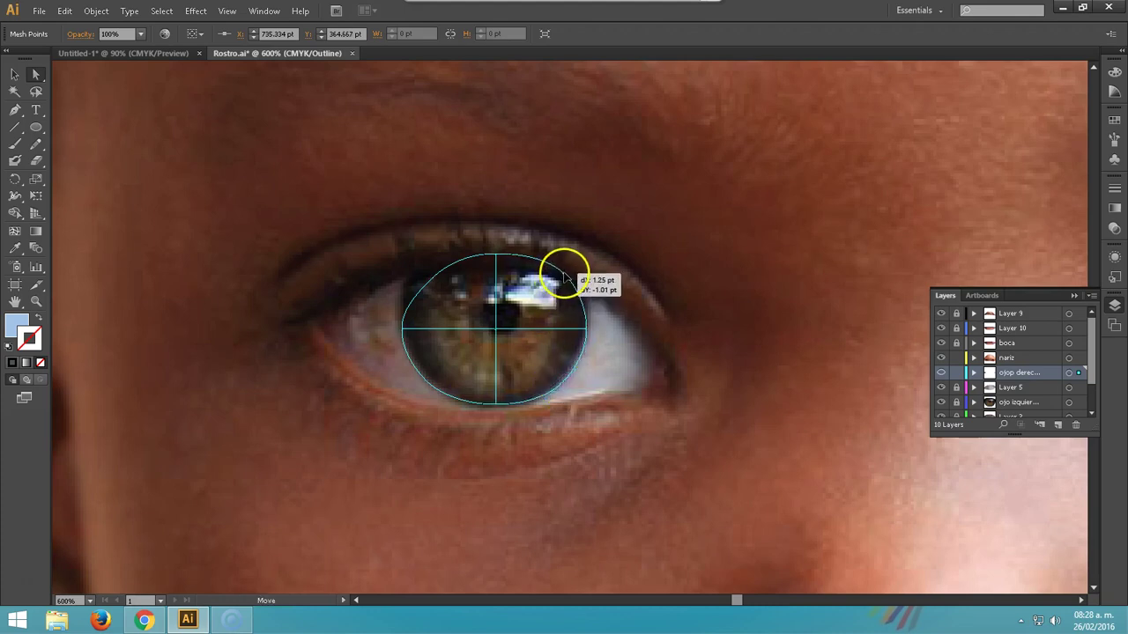
drag(436, 280, 417, 264)
drag(497, 255, 493, 248)
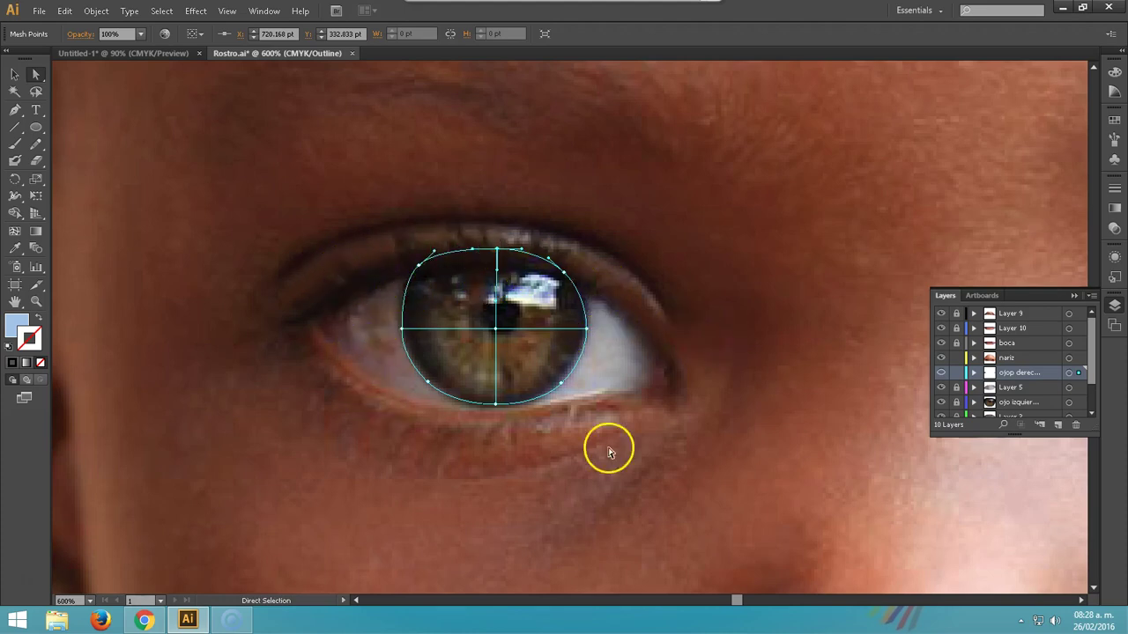
Add two vertical and two horizontal mesh lines across the iris
key(u)
click(546, 328)
click(442, 330)
click(496, 278)
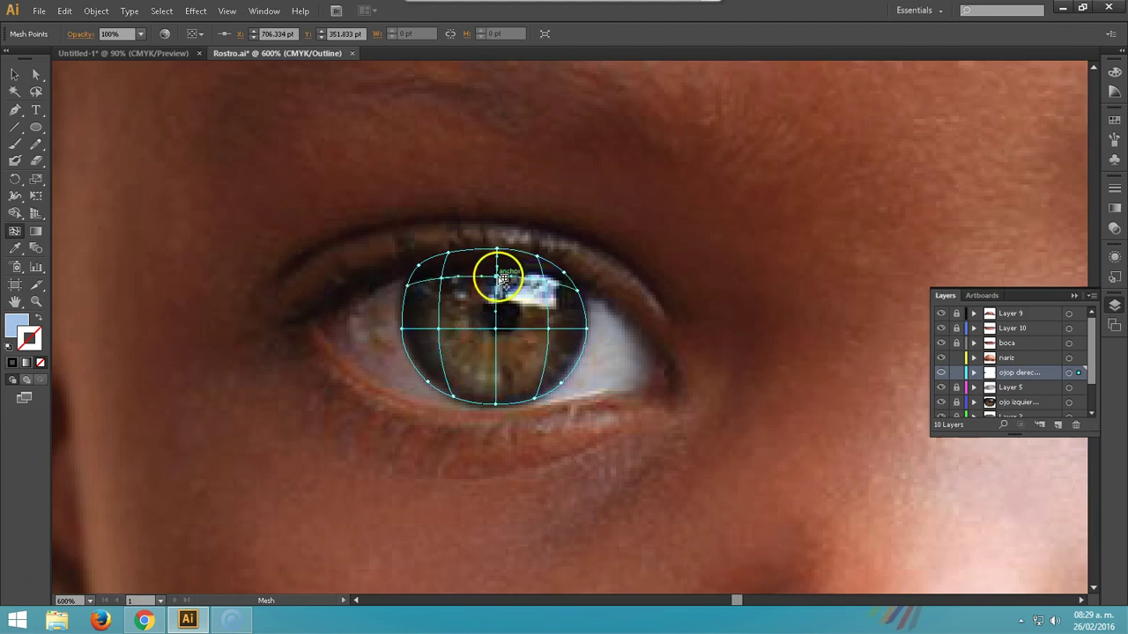
click(496, 385)
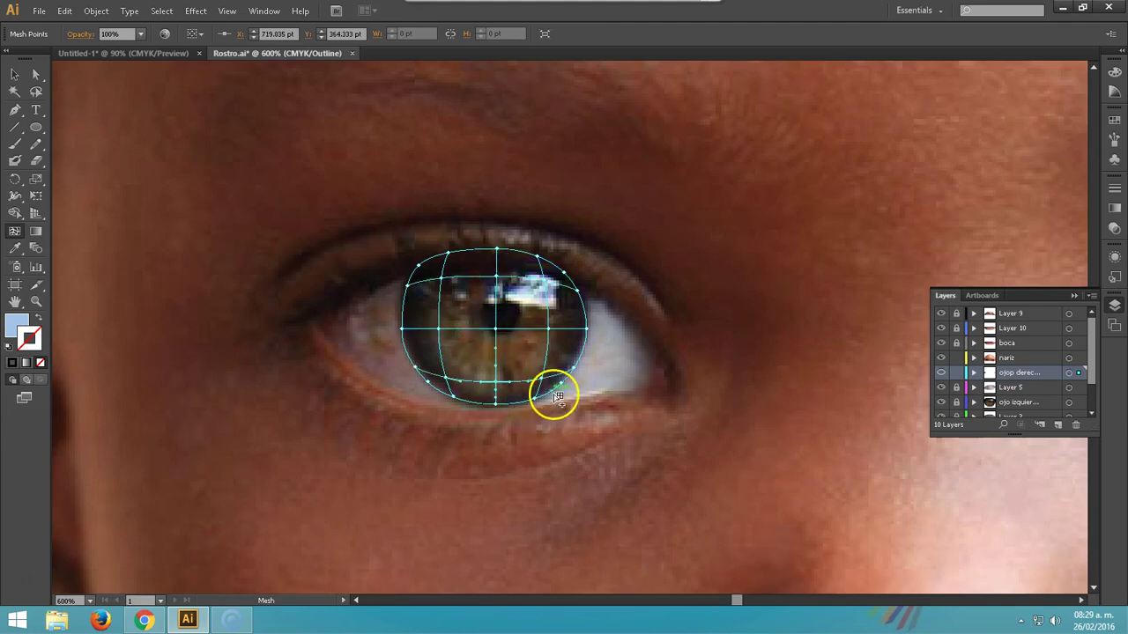
Drag the upper, bottom and left mesh points and curves to follow the iris outline
key(a)
click(544, 280)
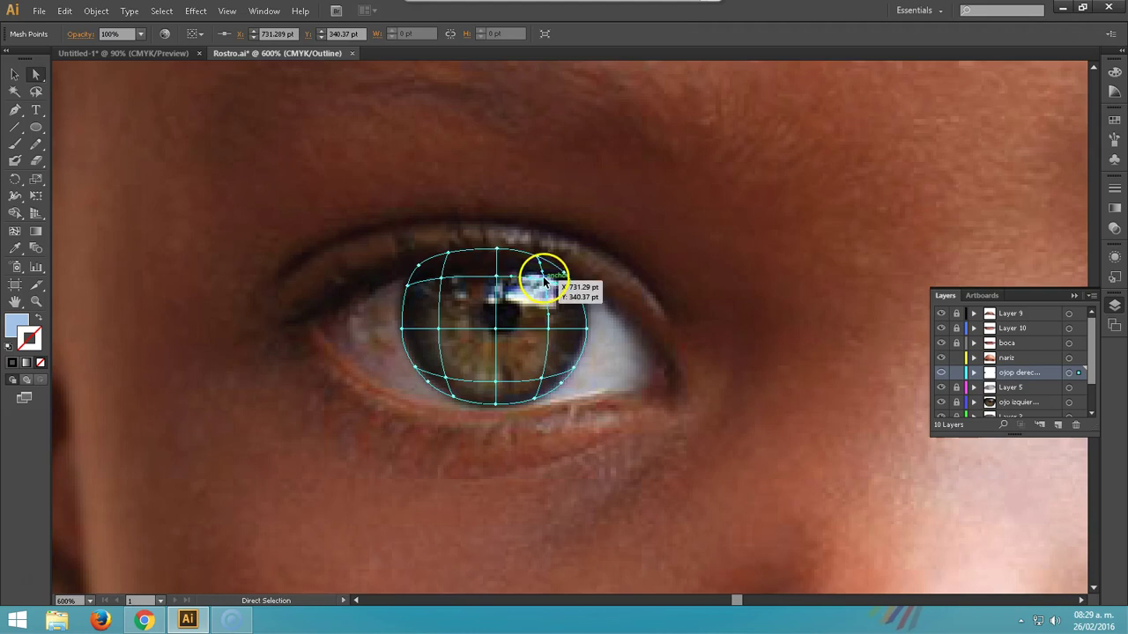
drag(495, 278, 442, 275)
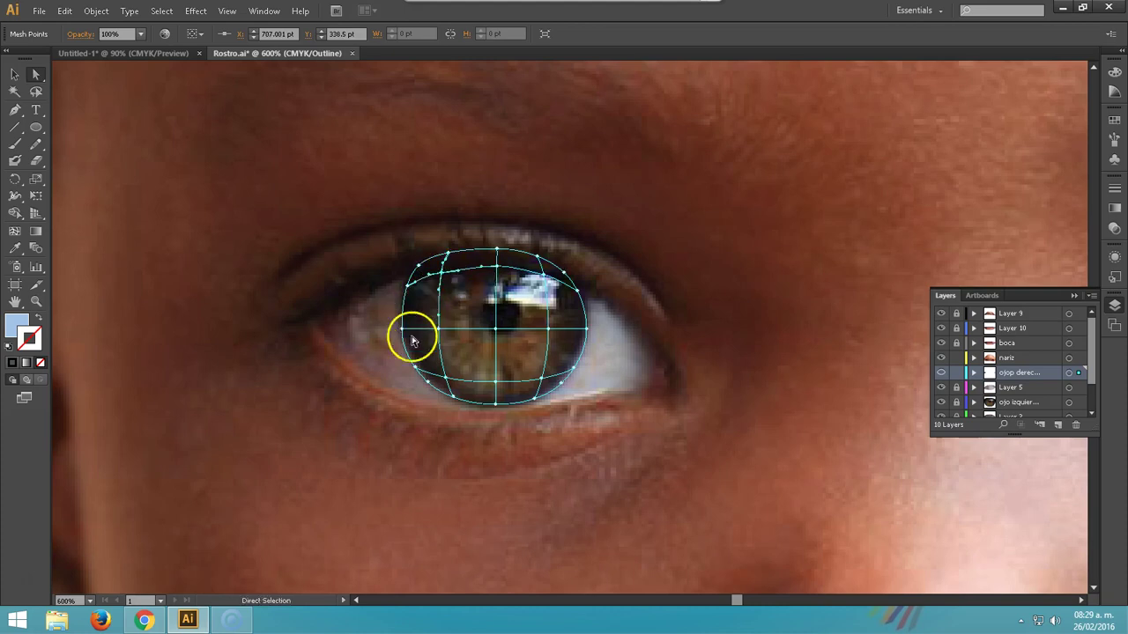
click(497, 388)
drag(539, 380, 493, 394)
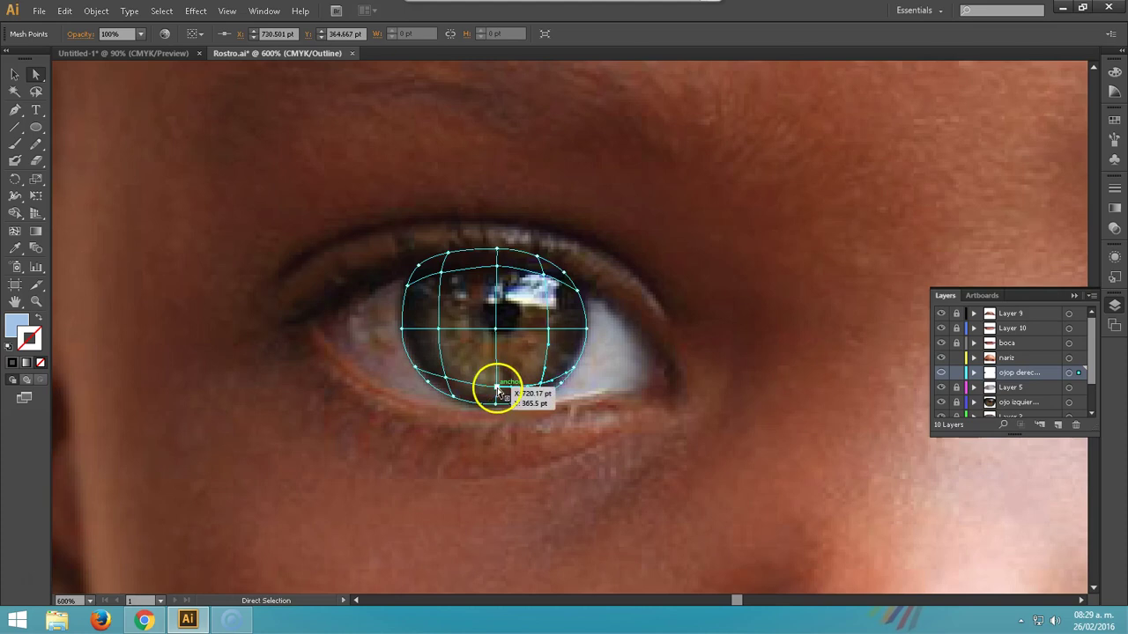
mouse_move(441, 331)
mouse_down()
mouse_move(421, 333)
mouse_move(434, 369)
mouse_move(481, 391)
mouse_up()
click(445, 375)
click(460, 385)
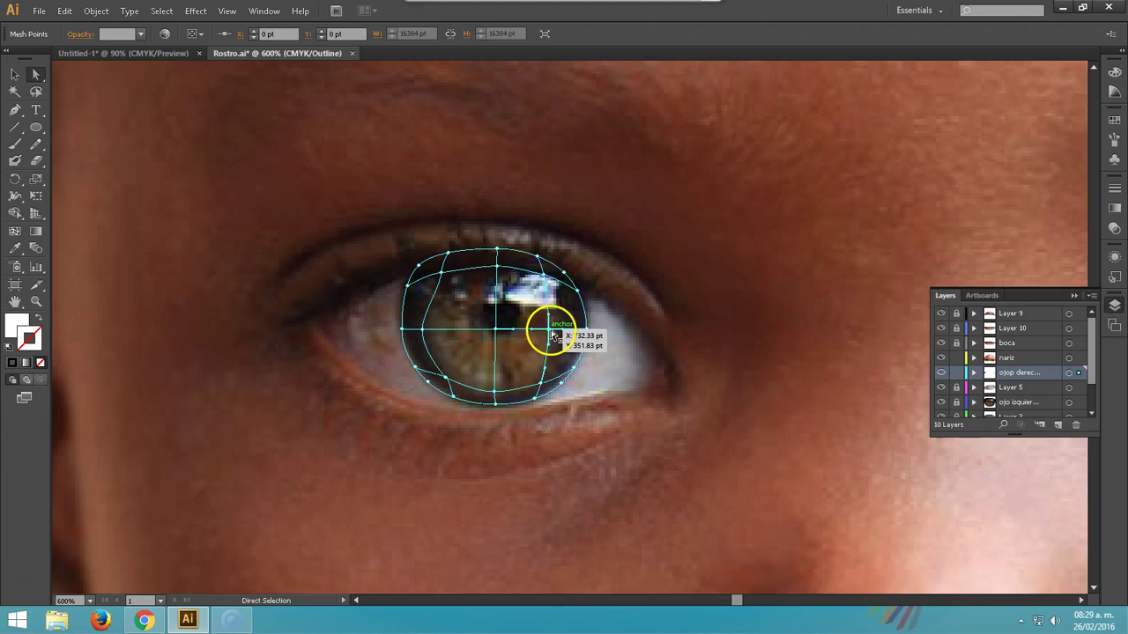
Refine the right, upper and top-centre mesh points to fit the iris edge
drag(552, 331, 584, 329)
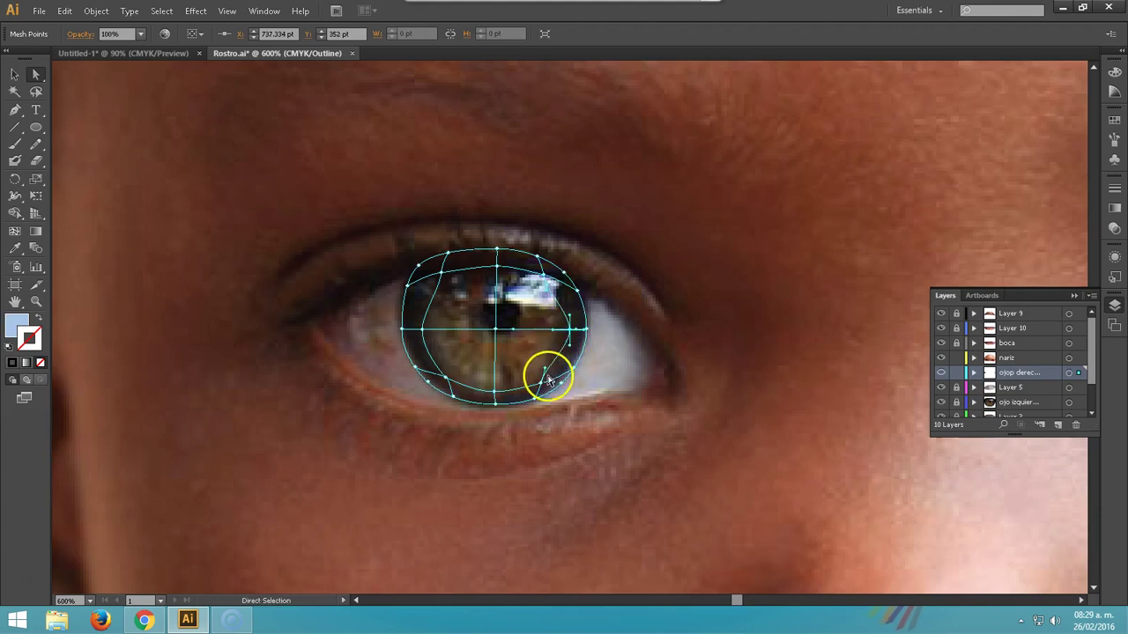
click(577, 329)
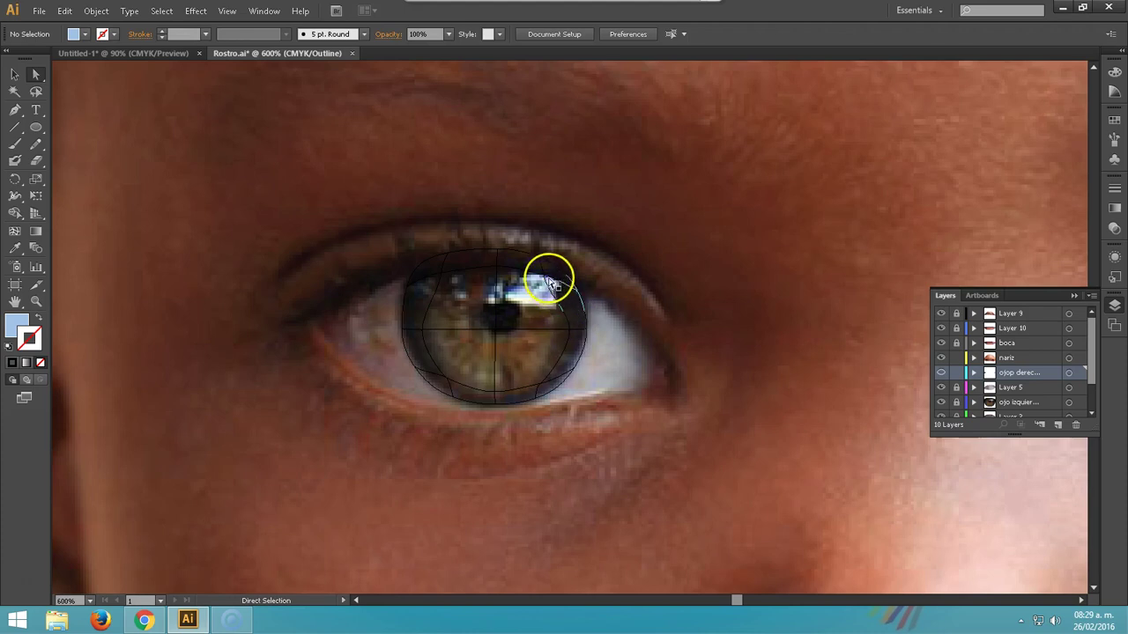
drag(550, 282, 554, 288)
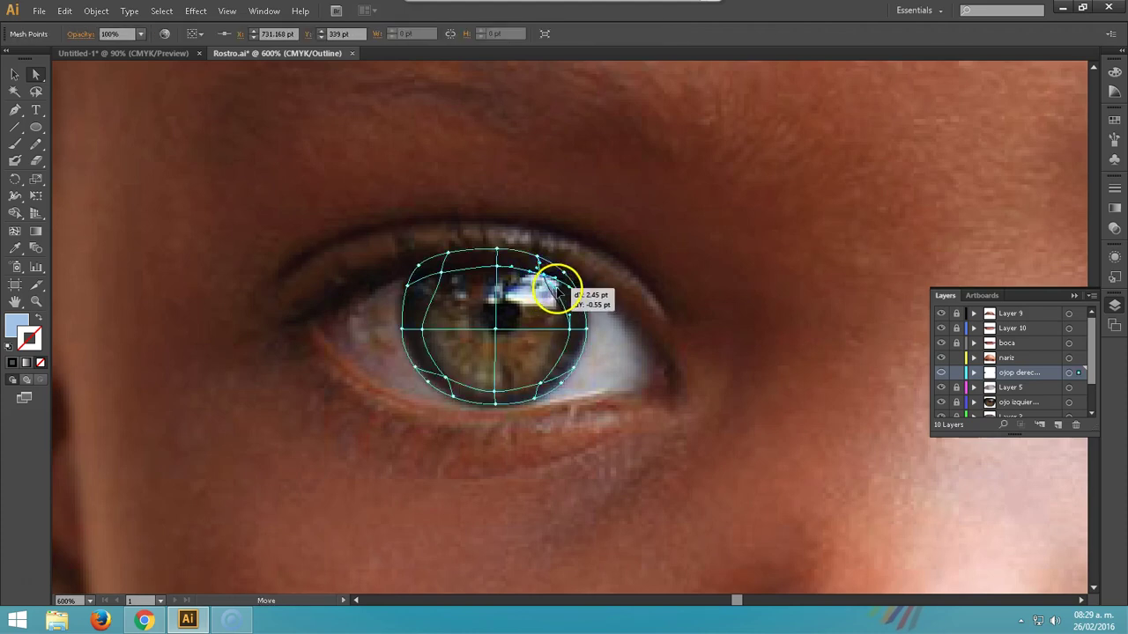
click(440, 290)
drag(439, 290, 438, 277)
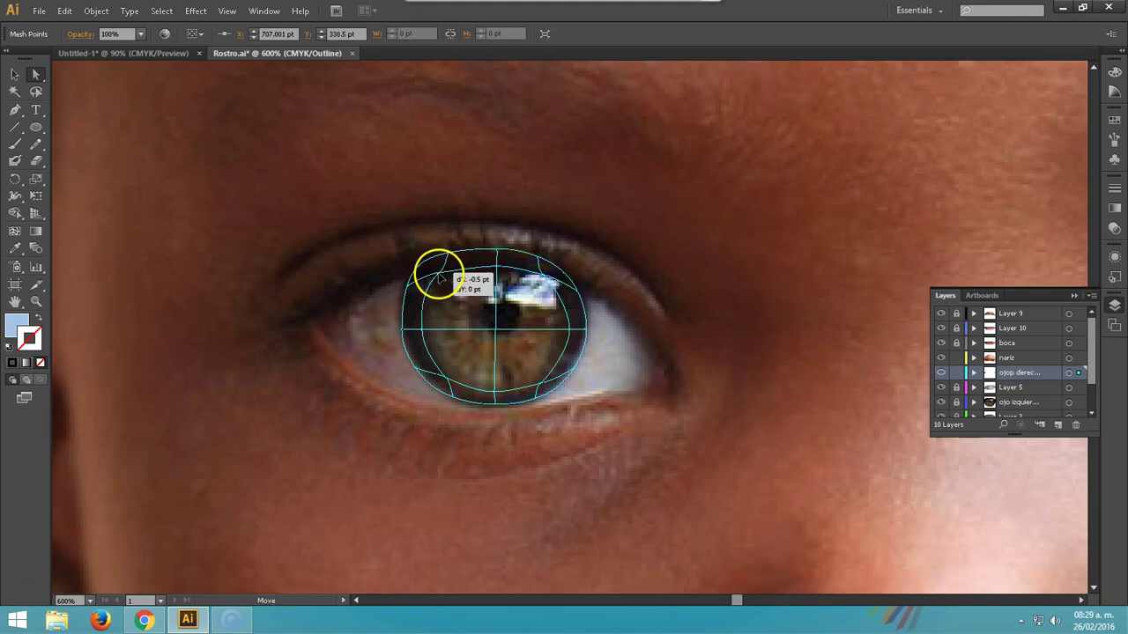
drag(491, 259, 496, 253)
drag(569, 331, 565, 330)
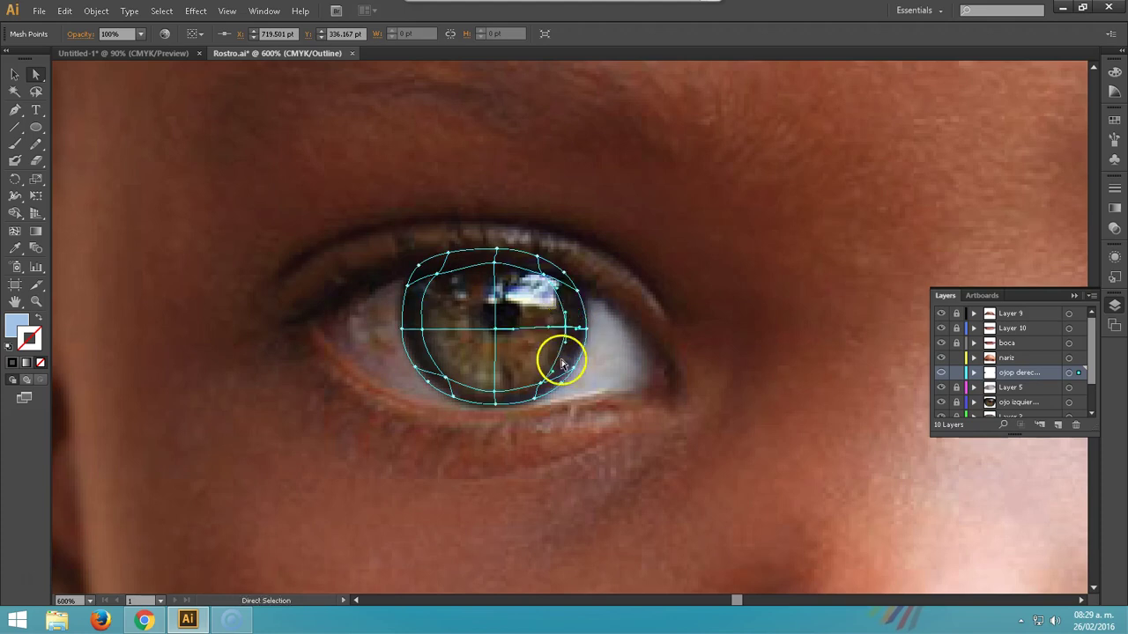
Add two more horizontal and one vertical mesh line, then create a new layer
key(u)
click(500, 287)
click(495, 374)
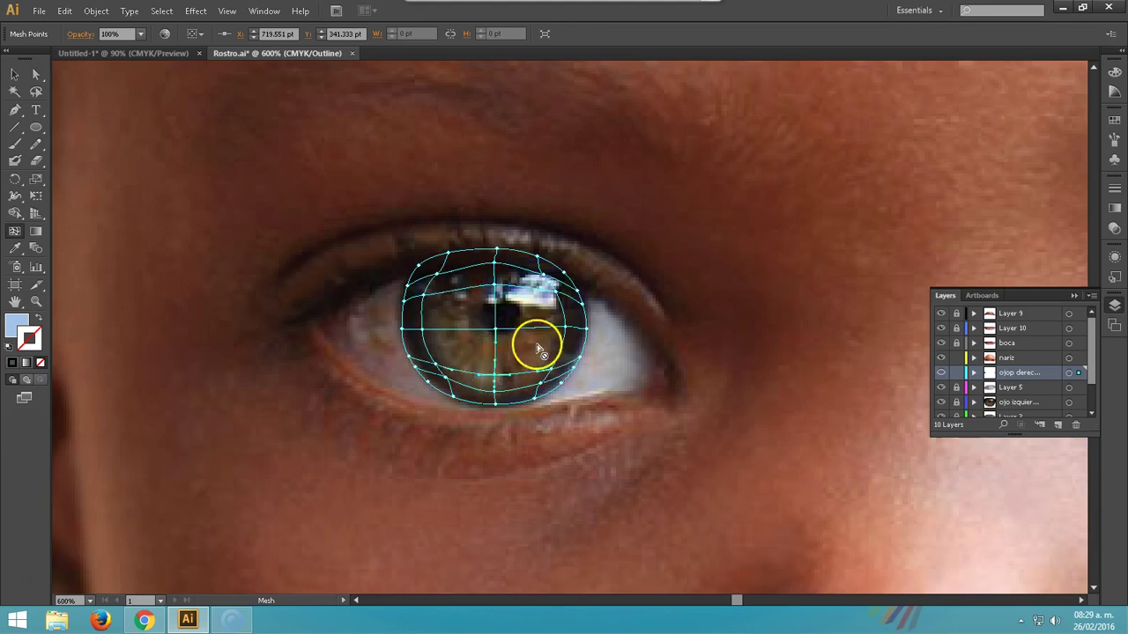
click(452, 331)
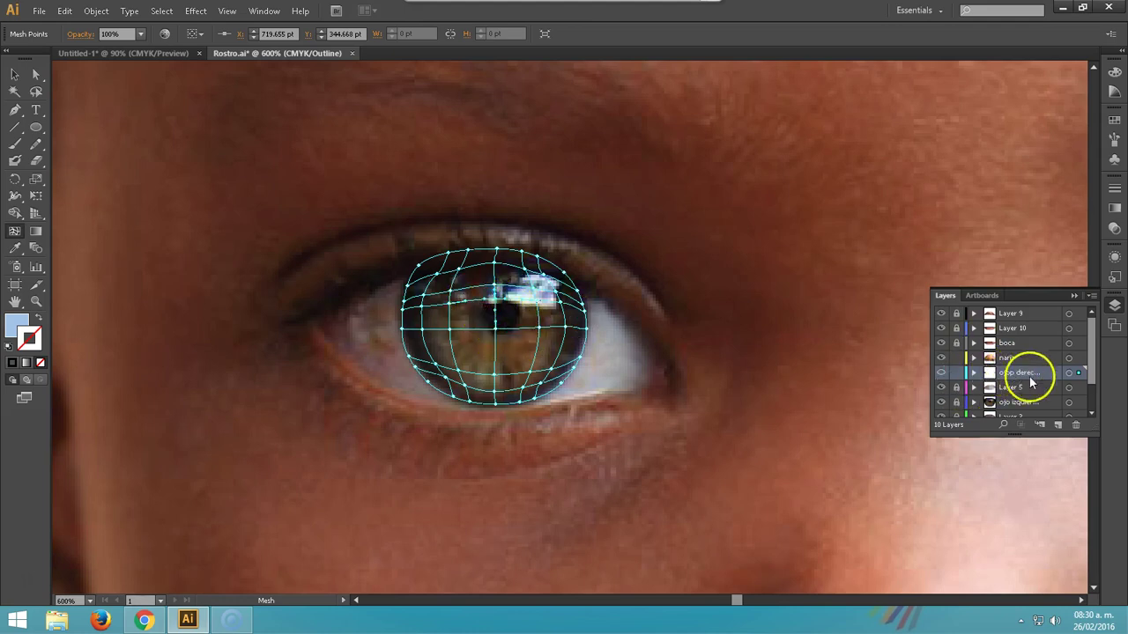
click(1057, 425)
Draw a small pupil ellipse over the iris centre
click(36, 128)
drag(491, 302, 523, 340)
click(14, 74)
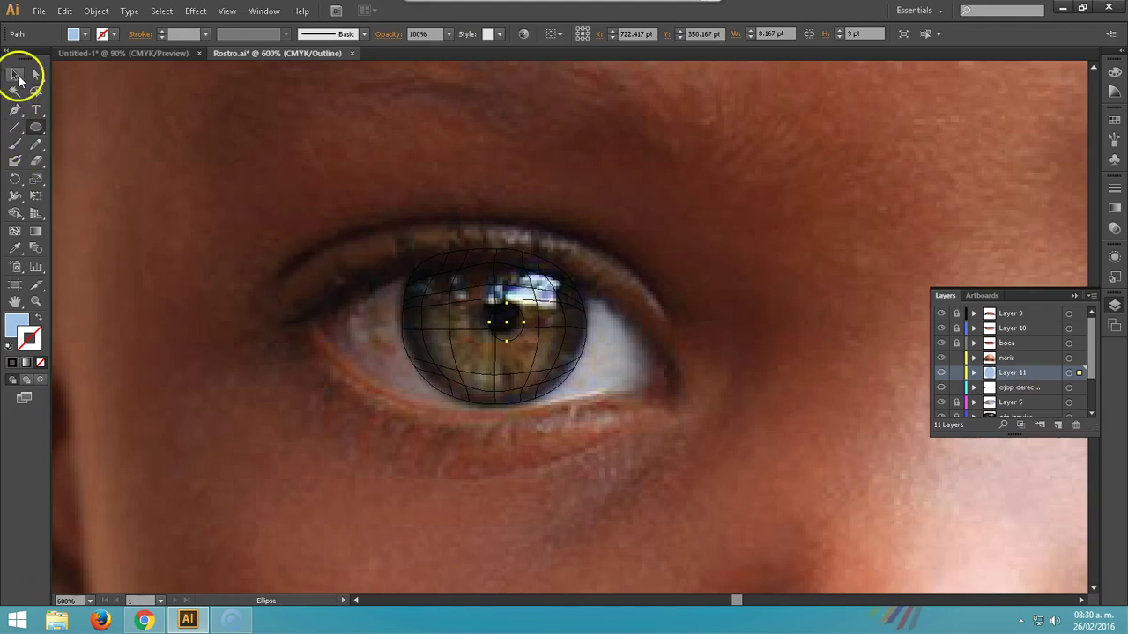
drag(516, 309, 527, 309)
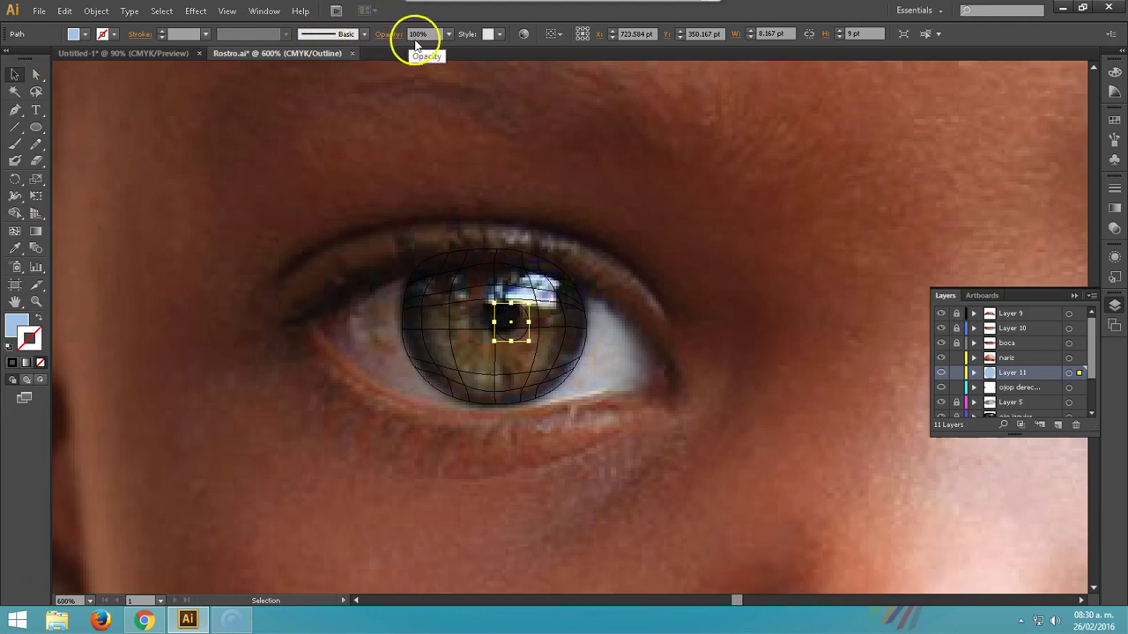
Preview a Gaussian Blur on the ellipse, then cancel it
click(195, 11)
mouse_move(210, 247)
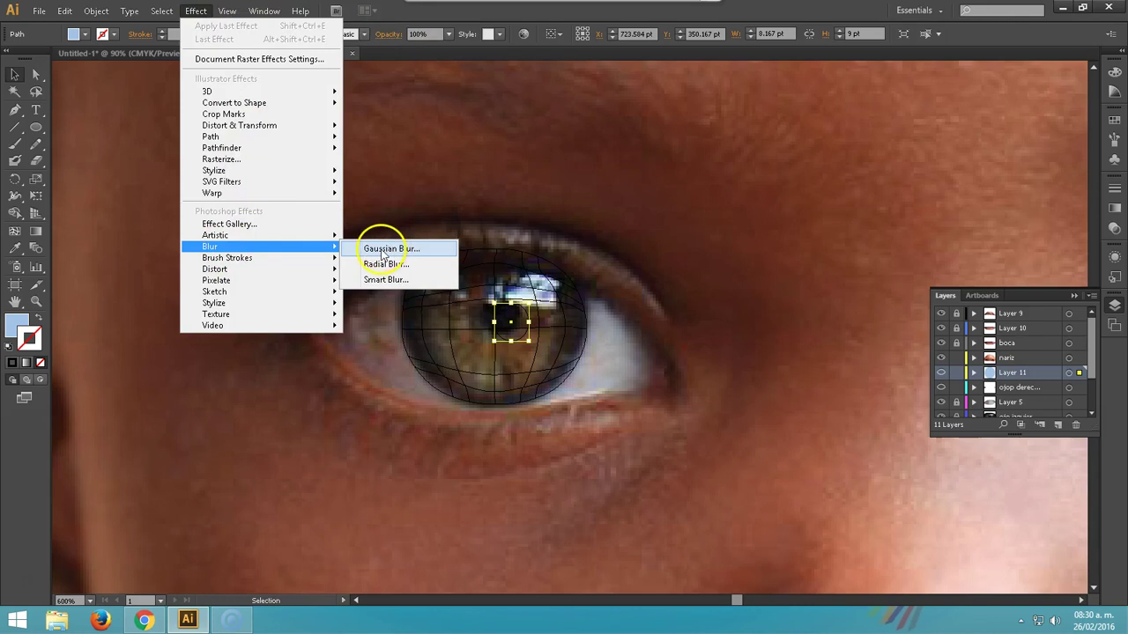
click(382, 250)
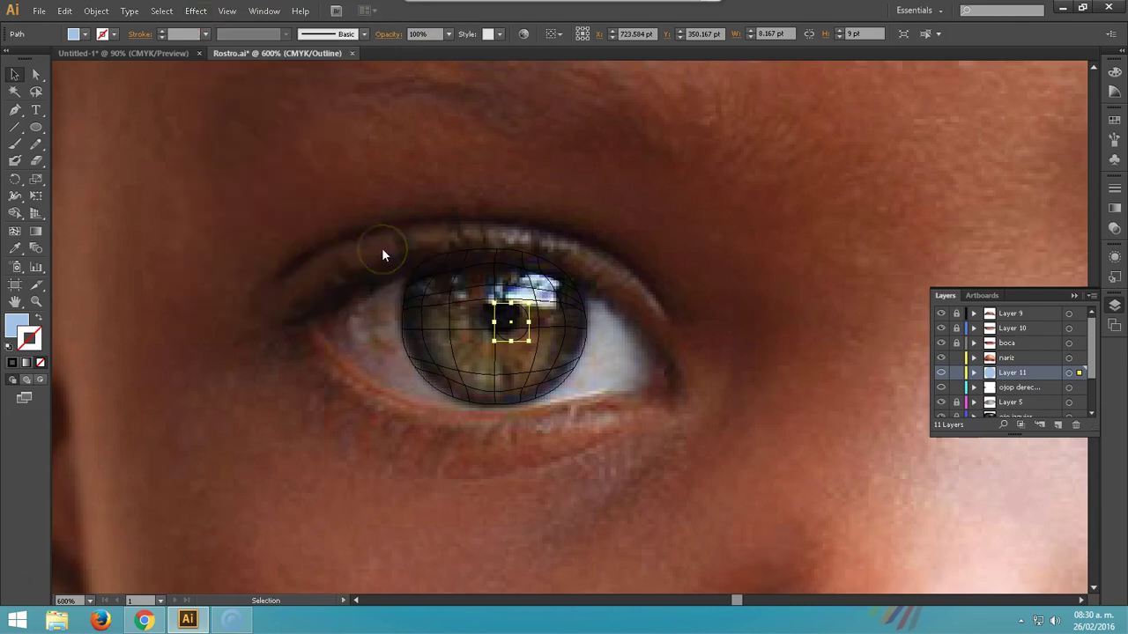
click(684, 216)
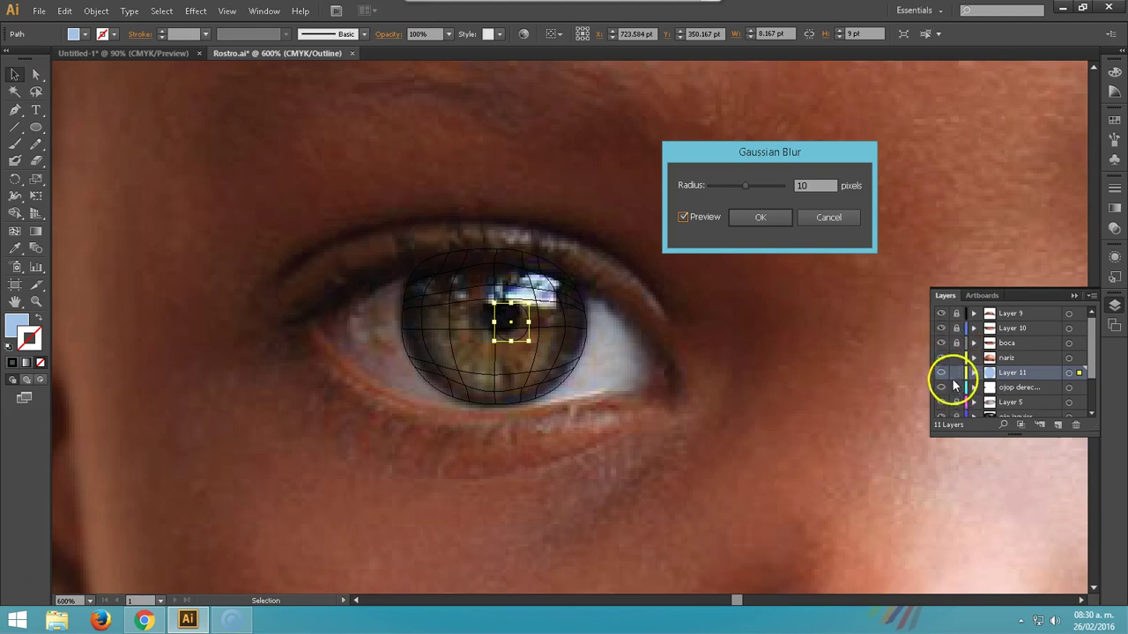
click(828, 217)
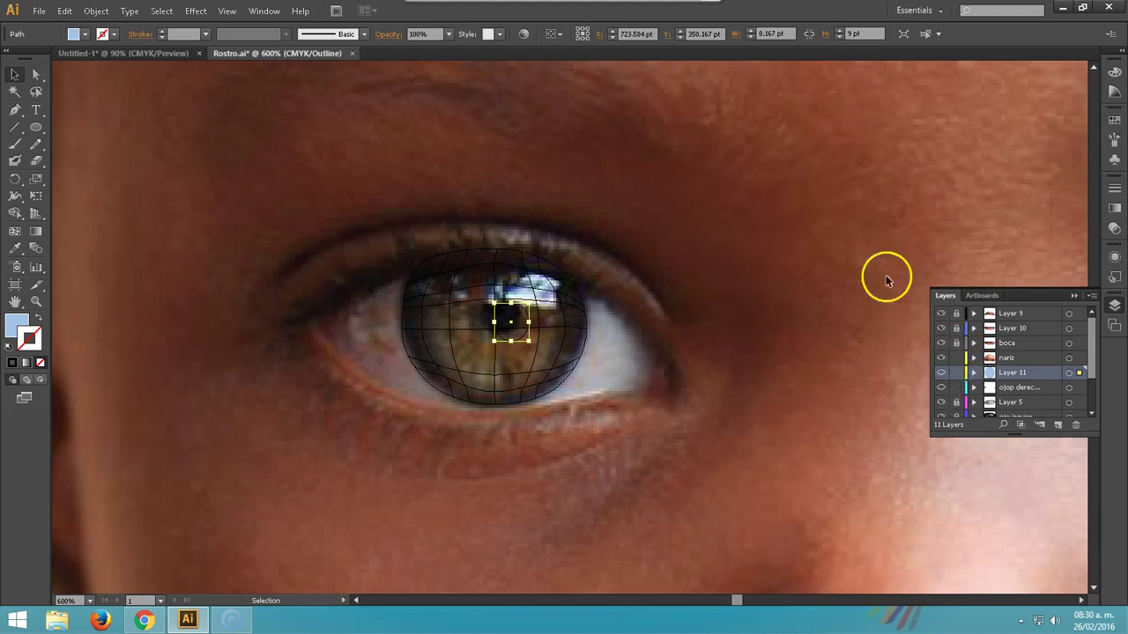
Move the circle aside and eyedrop the dark pupil colour onto it
click(941, 373)
drag(509, 322, 558, 327)
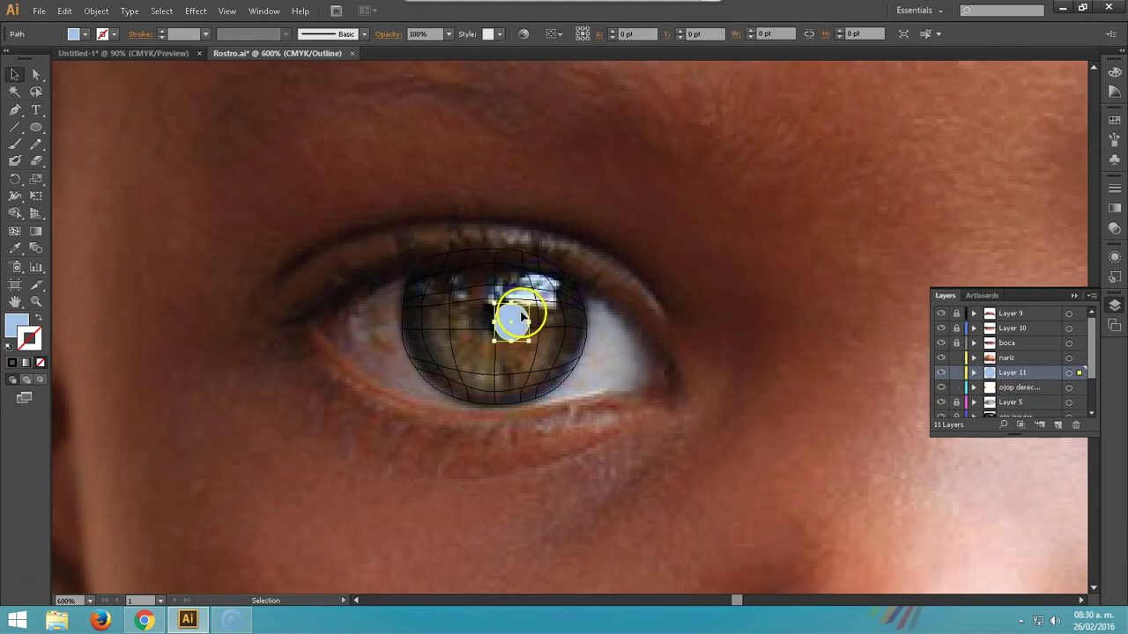
key(i)
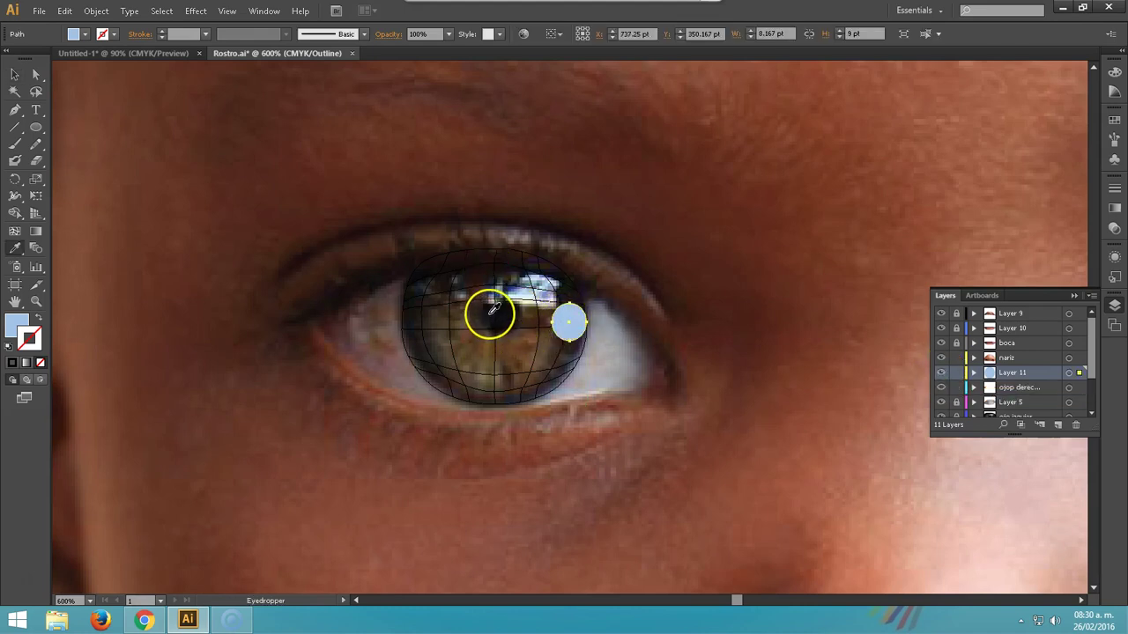
click(506, 312)
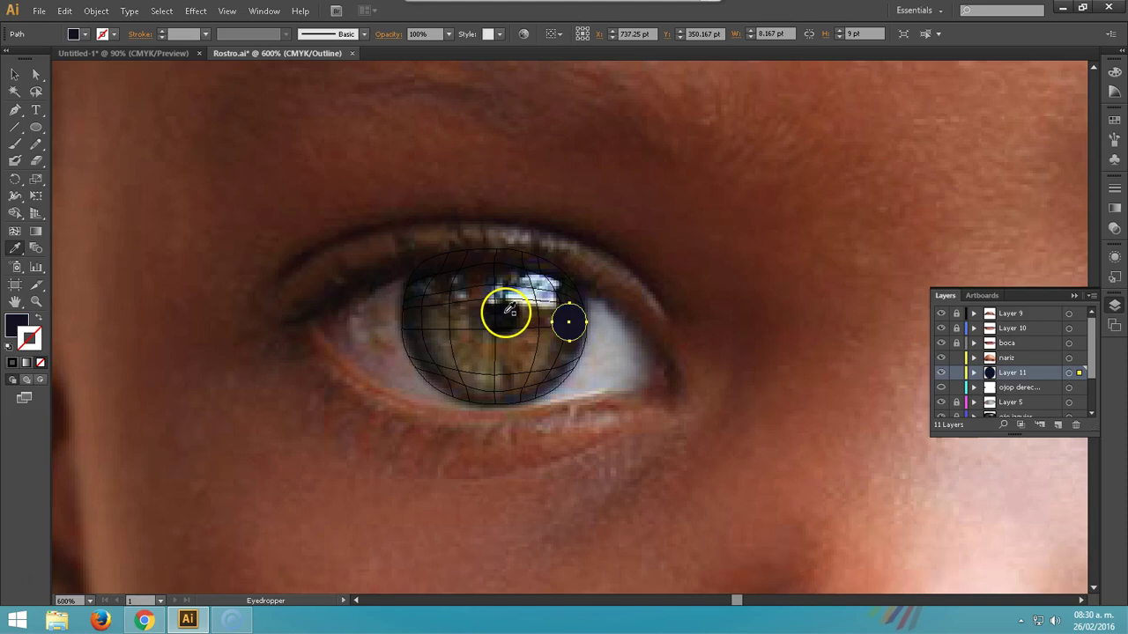
Apply a 2.2 px Gaussian Blur and move the dark circle onto the pupil
click(196, 11)
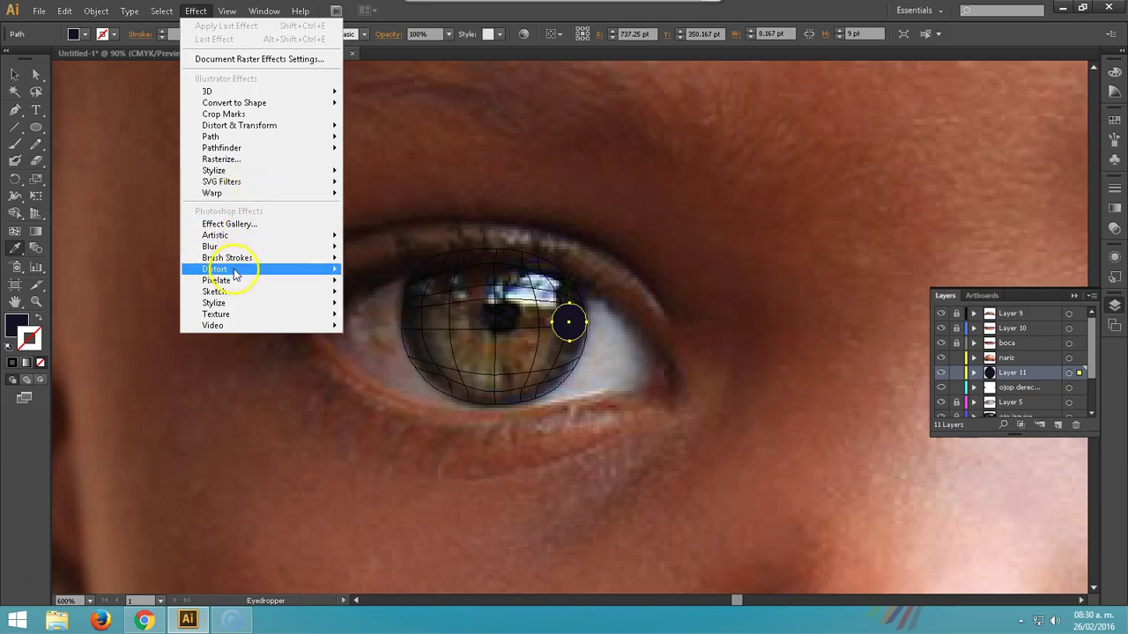
mouse_move(210, 247)
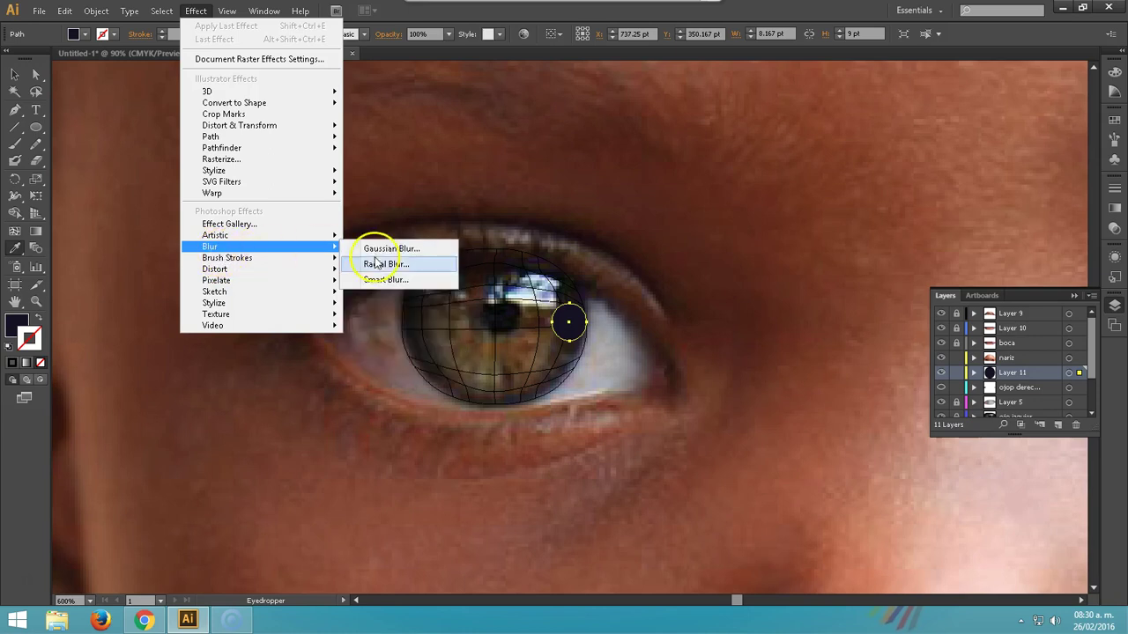
click(388, 247)
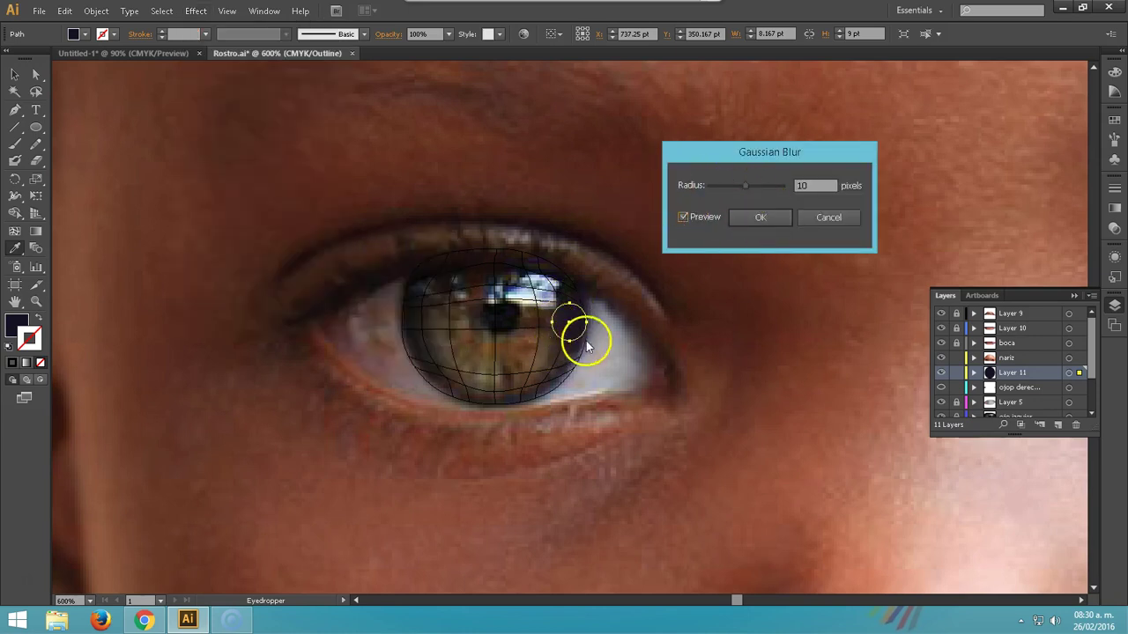
drag(730, 185, 719, 189)
click(756, 229)
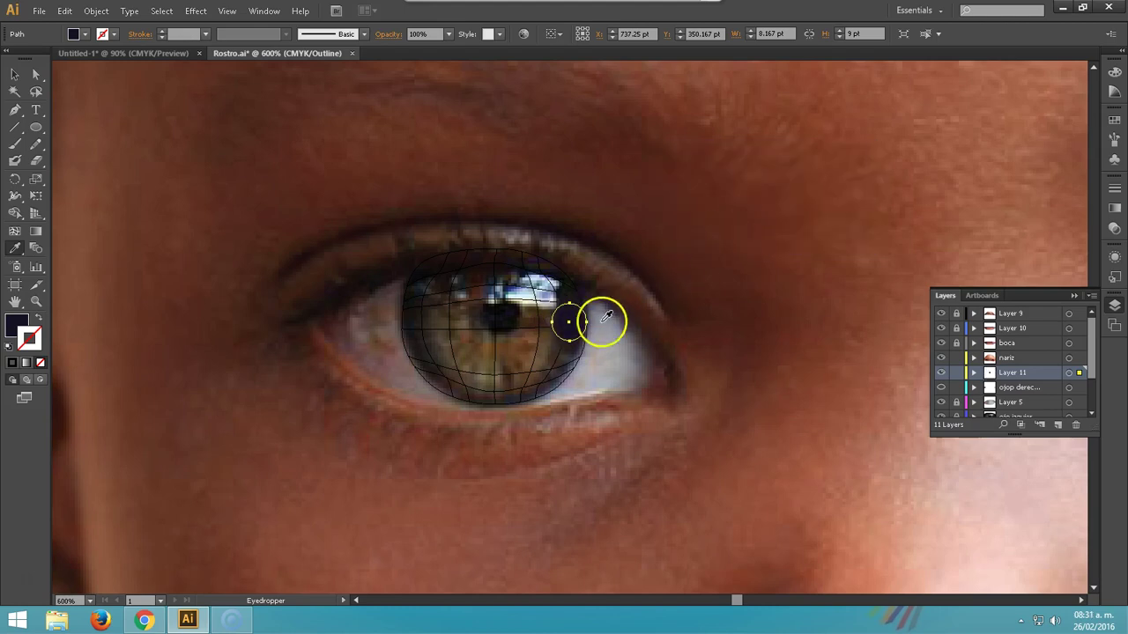
key(v)
drag(579, 320, 512, 312)
click(714, 256)
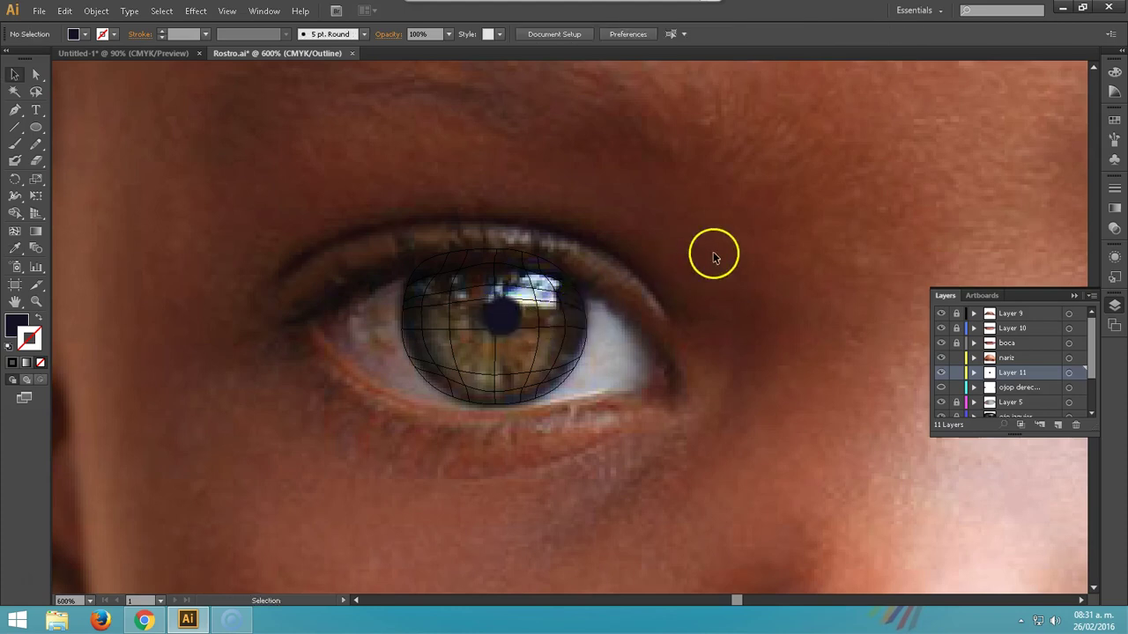
Lasso the mesh points inside the iris and eyedrop a colour onto them
click(502, 315)
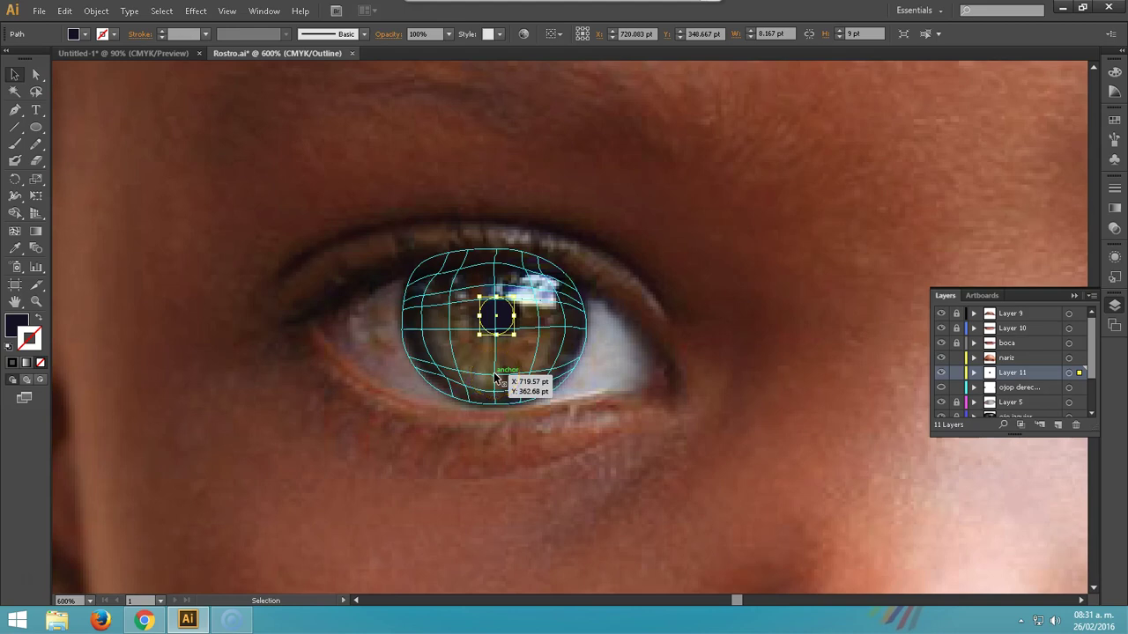
key(q)
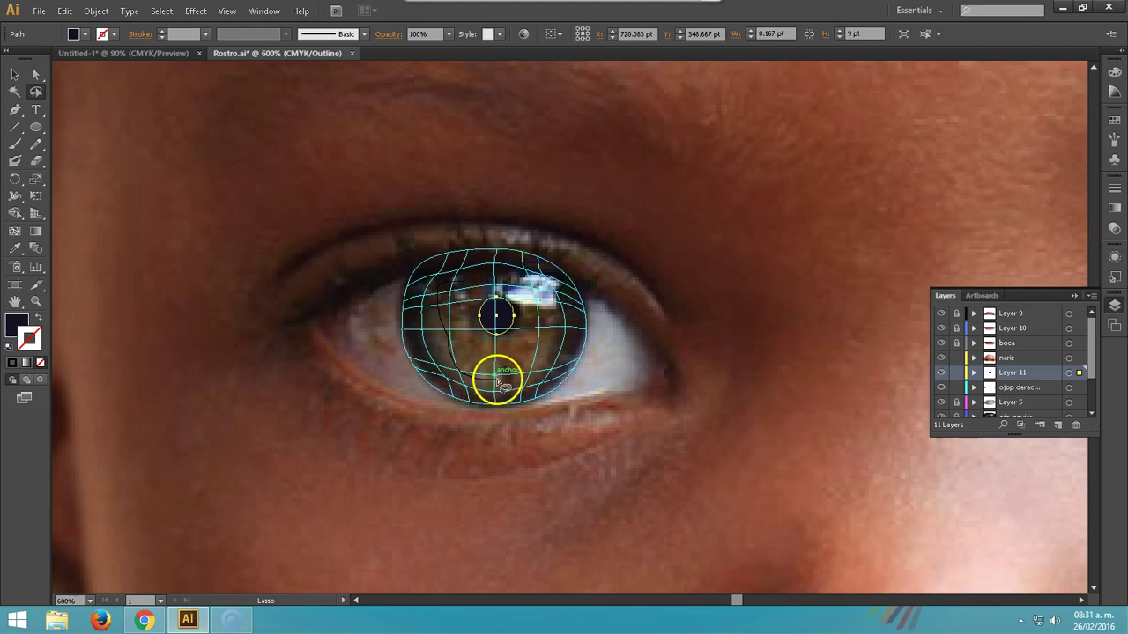
mouse_move(527, 381)
mouse_down()
mouse_move(498, 283)
mouse_move(445, 327)
mouse_up()
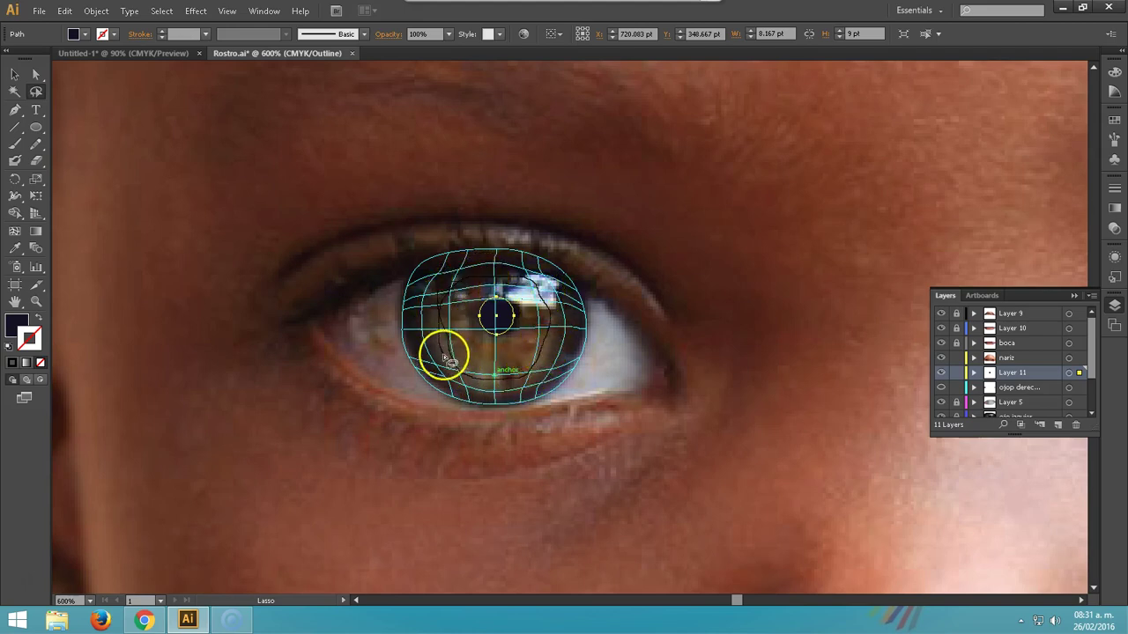
drag(465, 377, 471, 373)
key(i)
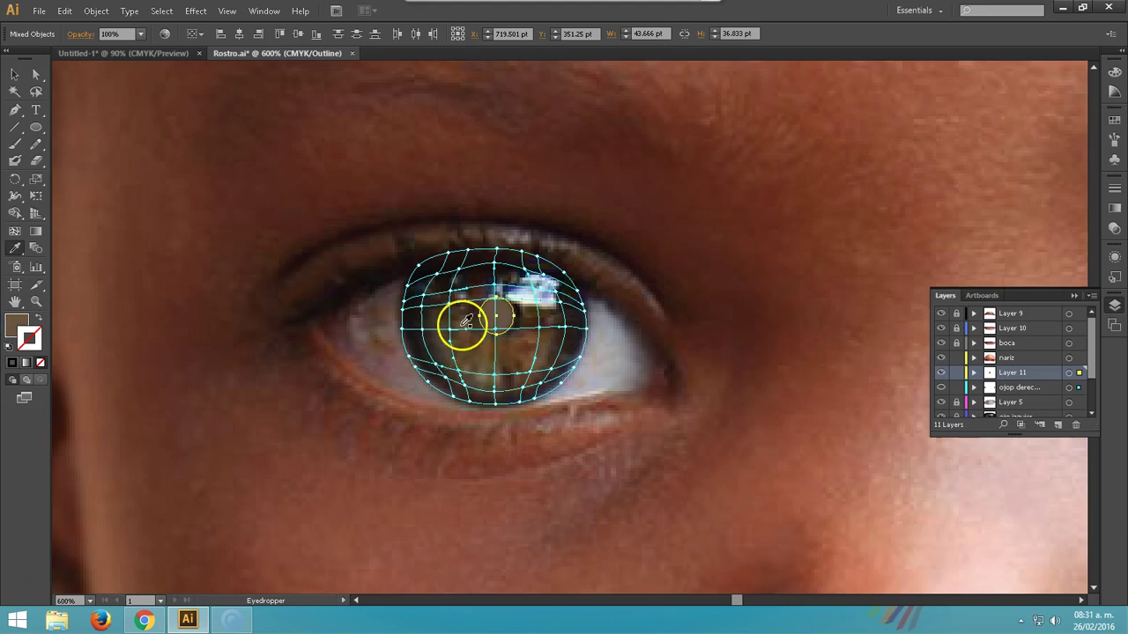
Fill the selected centre mesh point with a muted green in the Color Picker
double_click(15, 323)
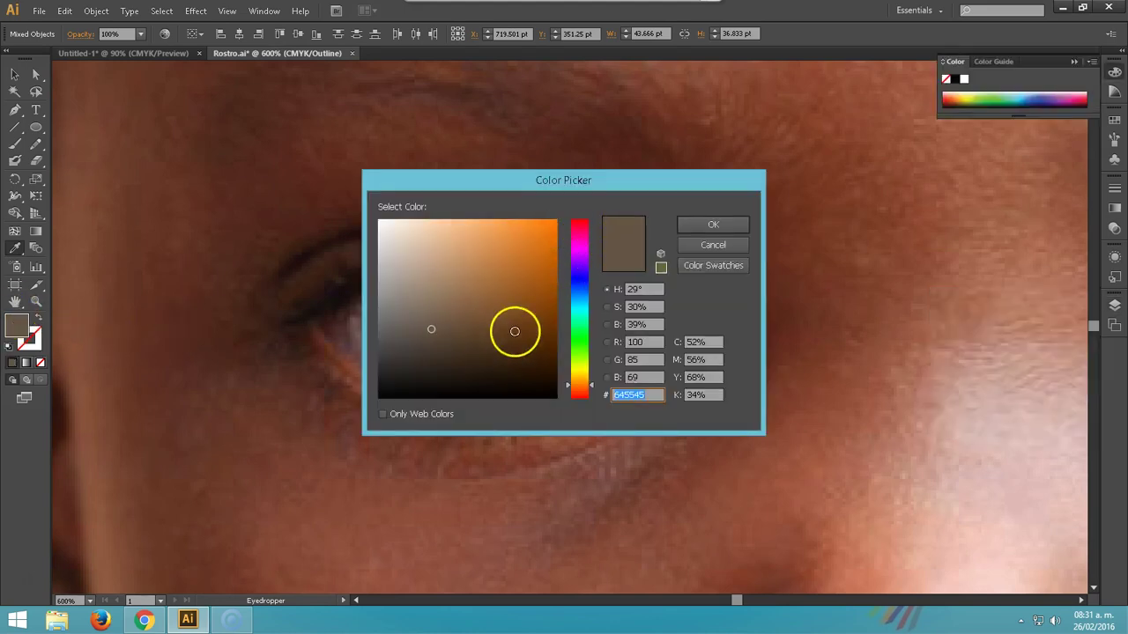
drag(592, 385, 585, 342)
click(464, 324)
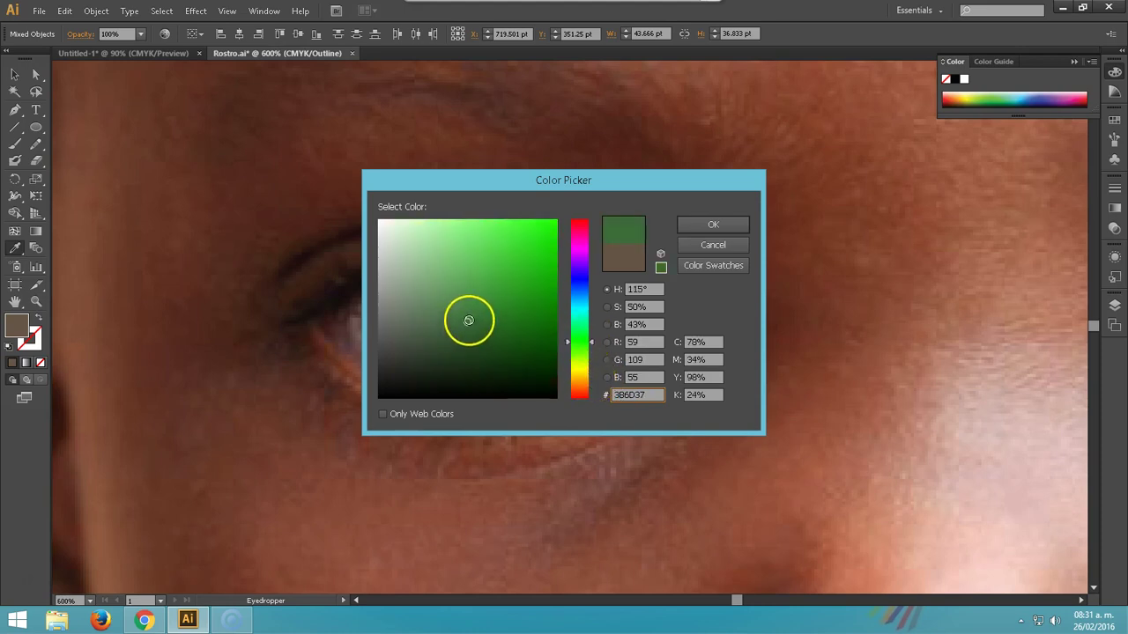
drag(463, 324, 447, 319)
click(709, 225)
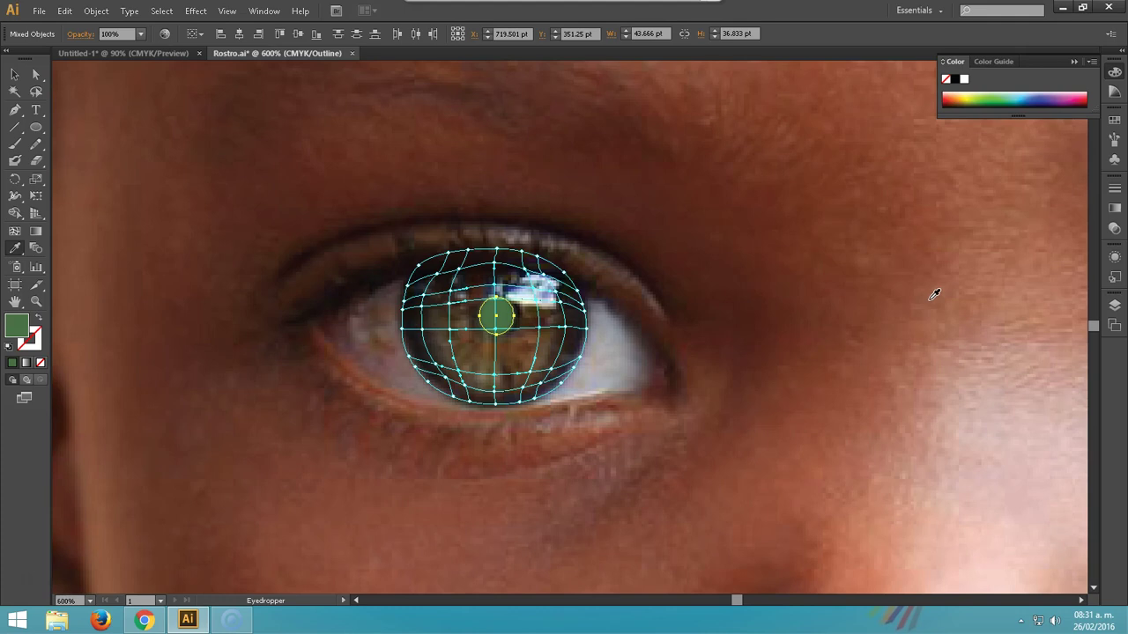
key(F7)
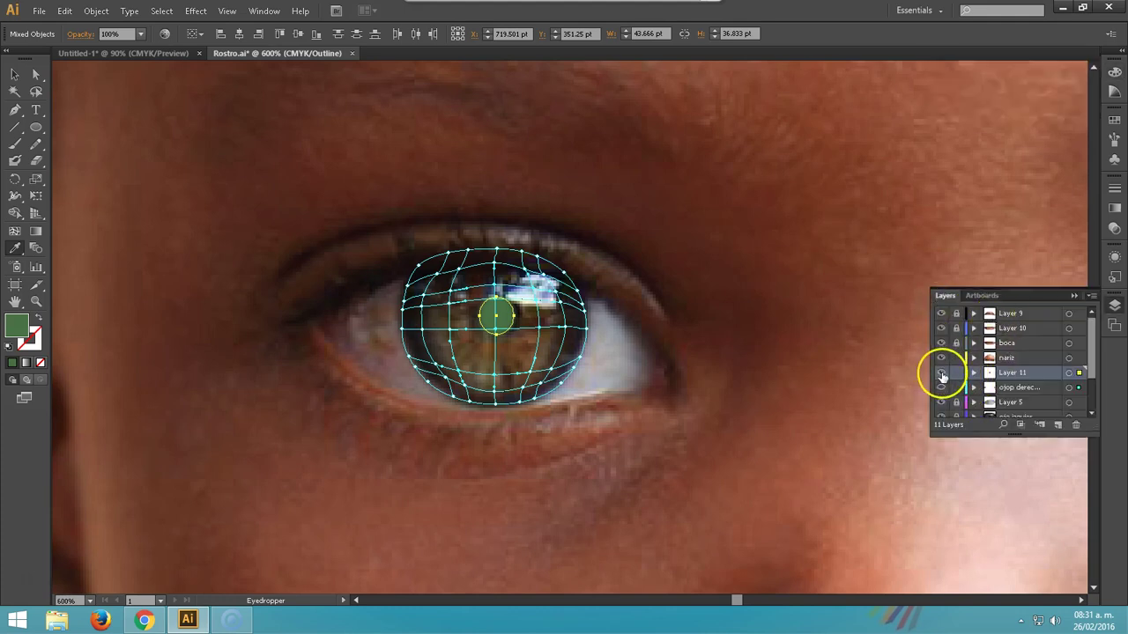
Switch the eye layer back to Preview and select the iris mesh
click(941, 374)
click(941, 374)
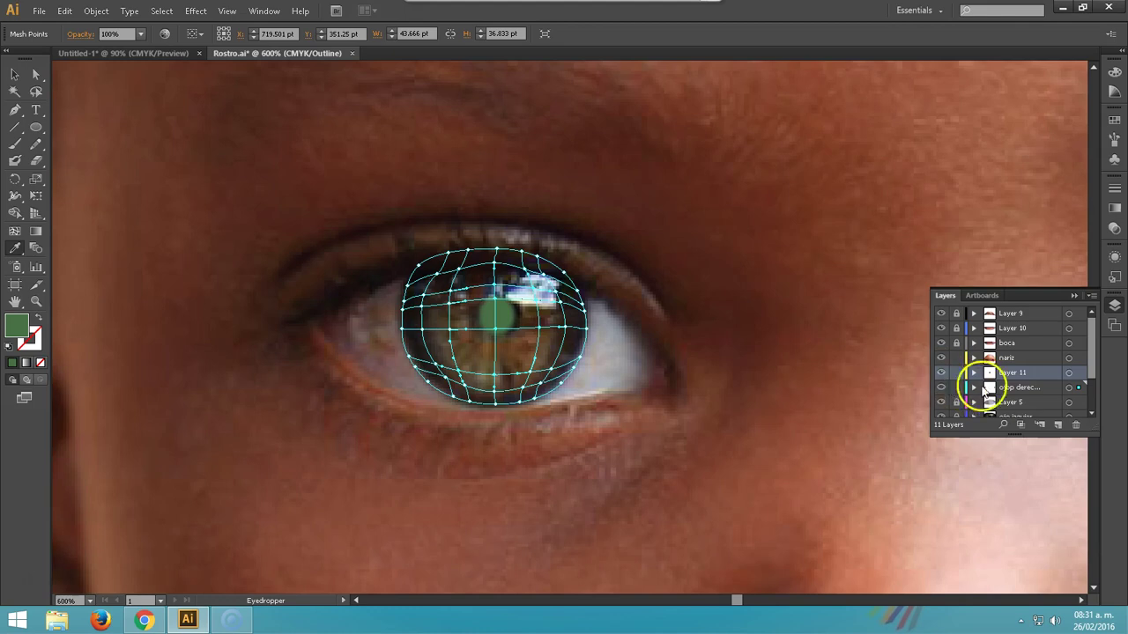
click(941, 388)
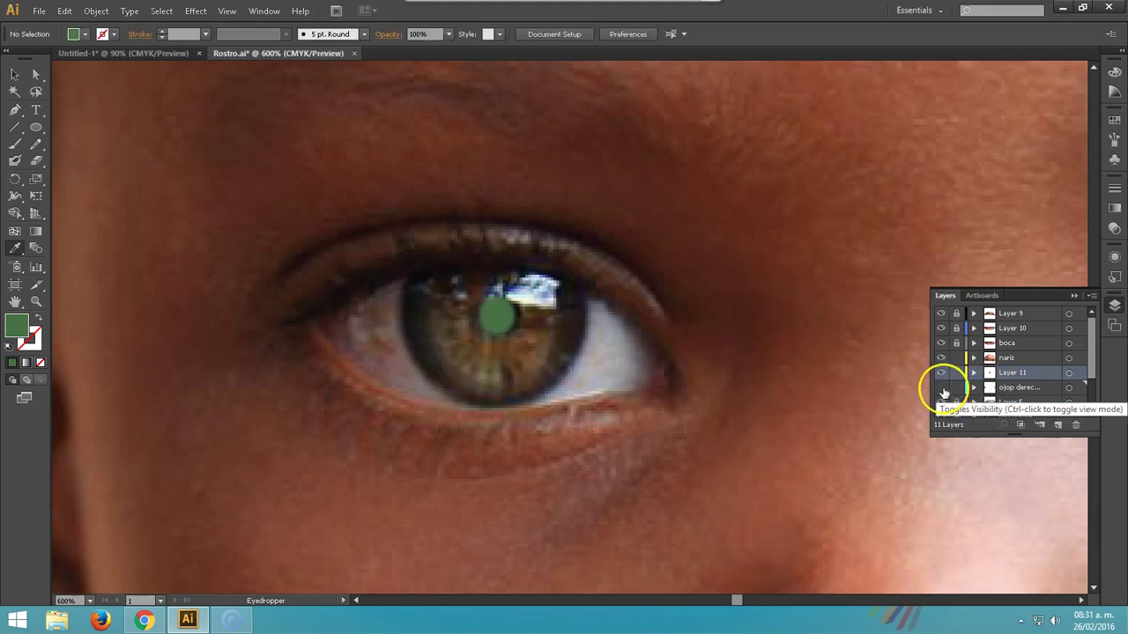
ctrl+click(941, 388)
ctrl+click(522, 284)
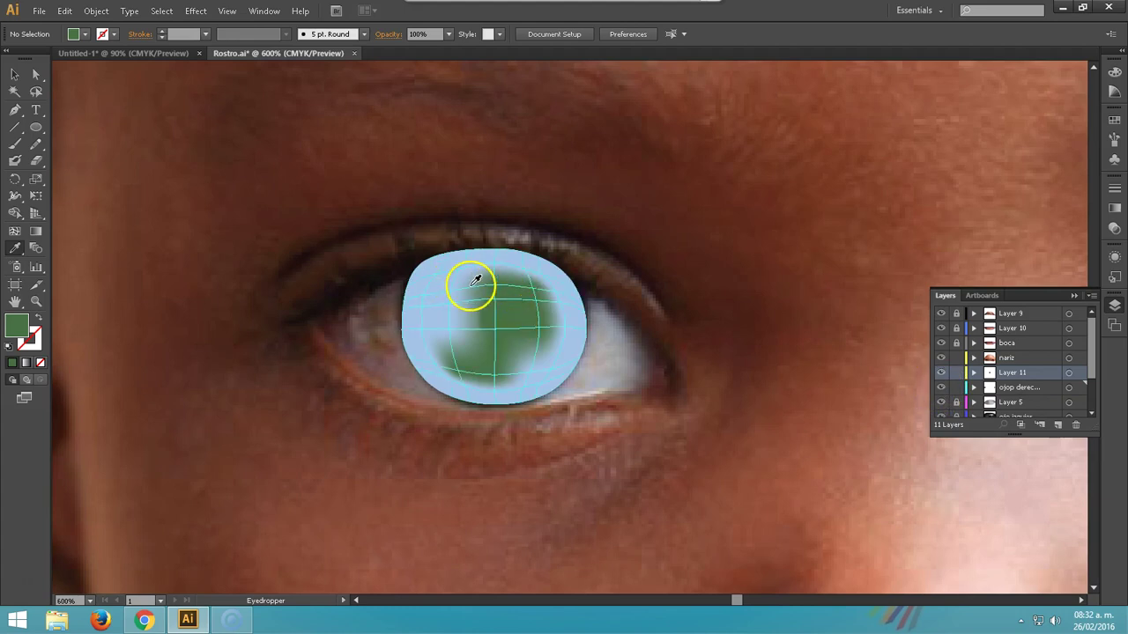
Lasso the inner iris mesh points and eyedrop a dark green onto them
key(q)
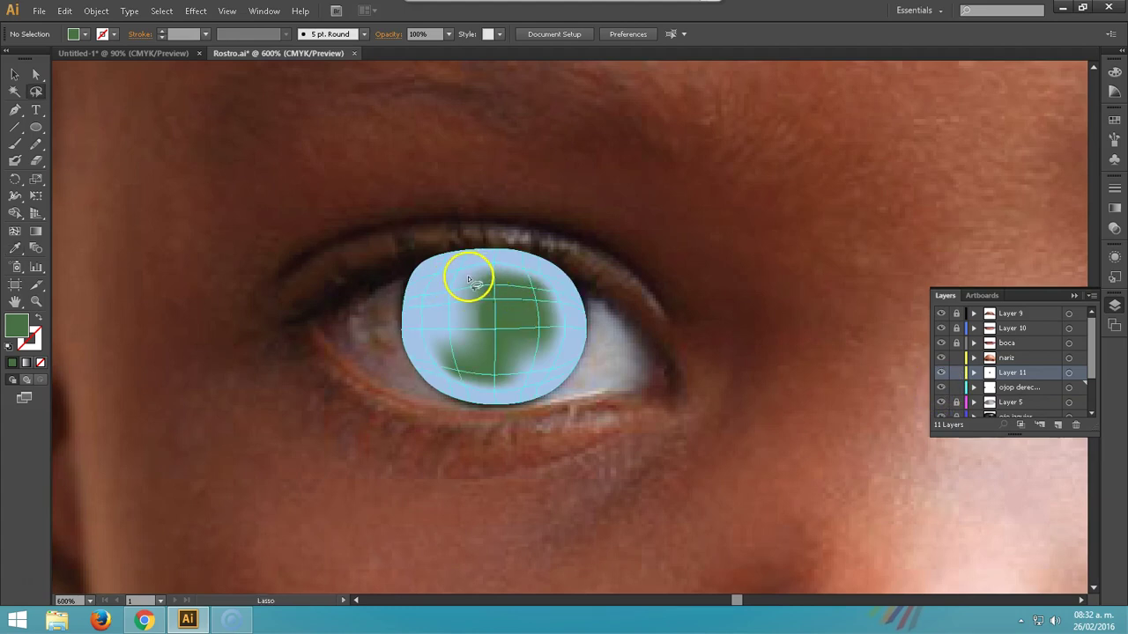
drag(484, 388, 532, 381)
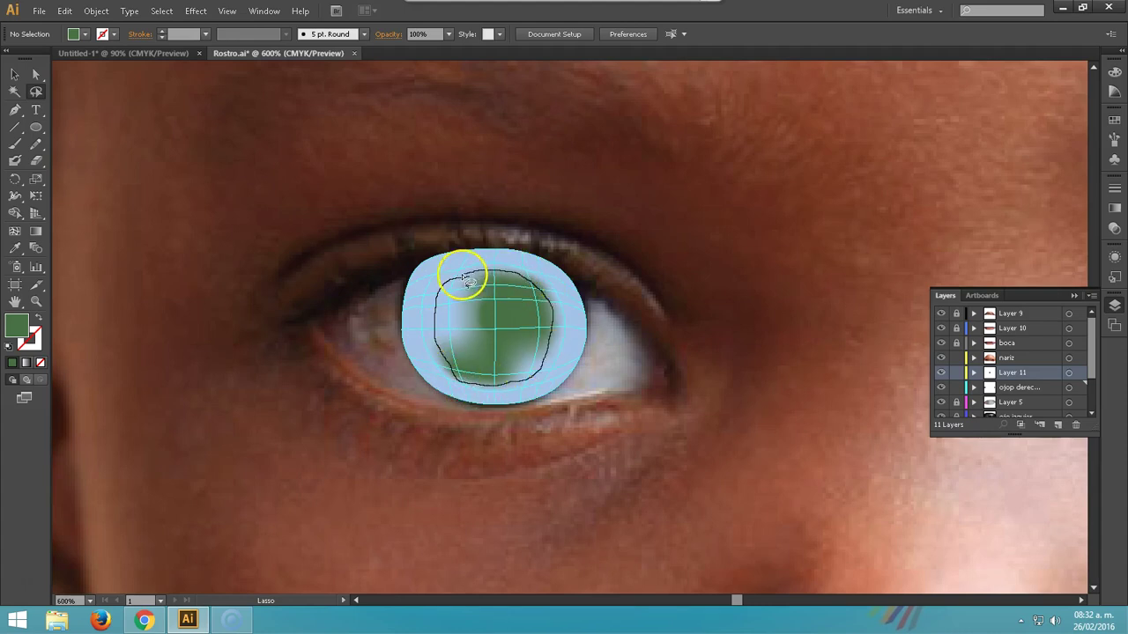
drag(533, 286, 461, 269)
key(i)
click(493, 350)
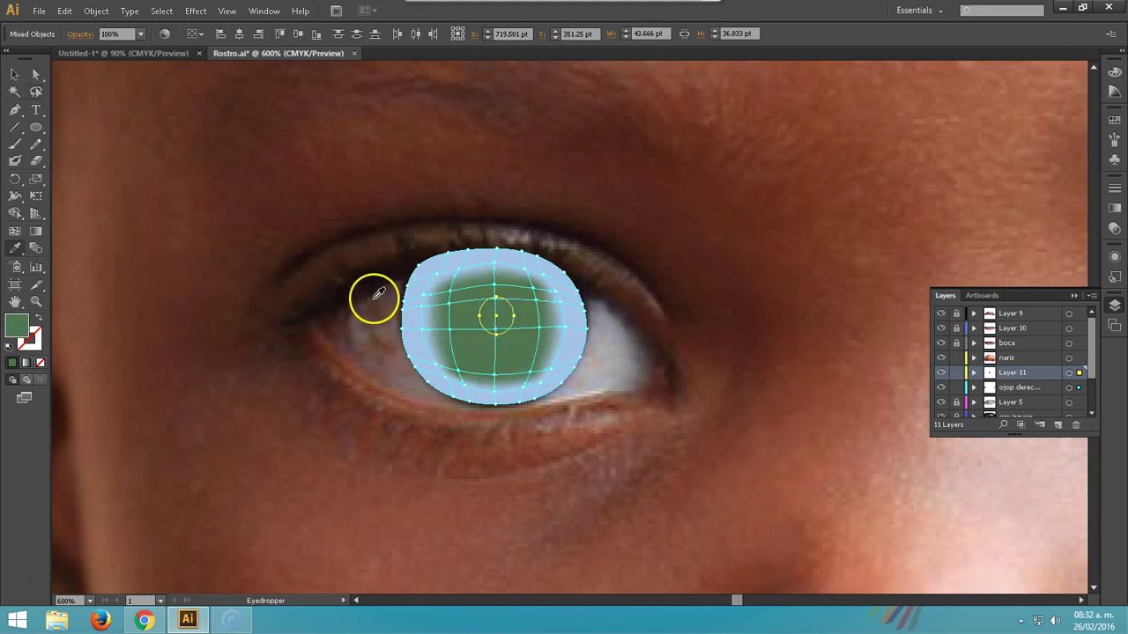
Colour the iris centre mesh point yellow-green #668E2D in the Color Picker
key(a)
click(480, 331)
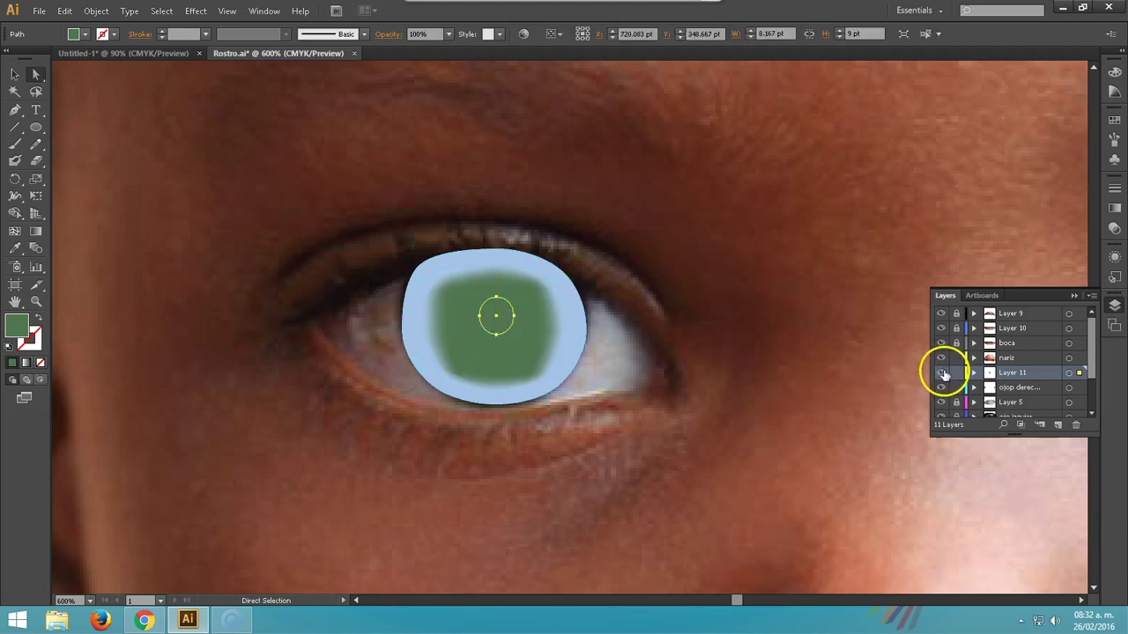
click(496, 340)
click(404, 361)
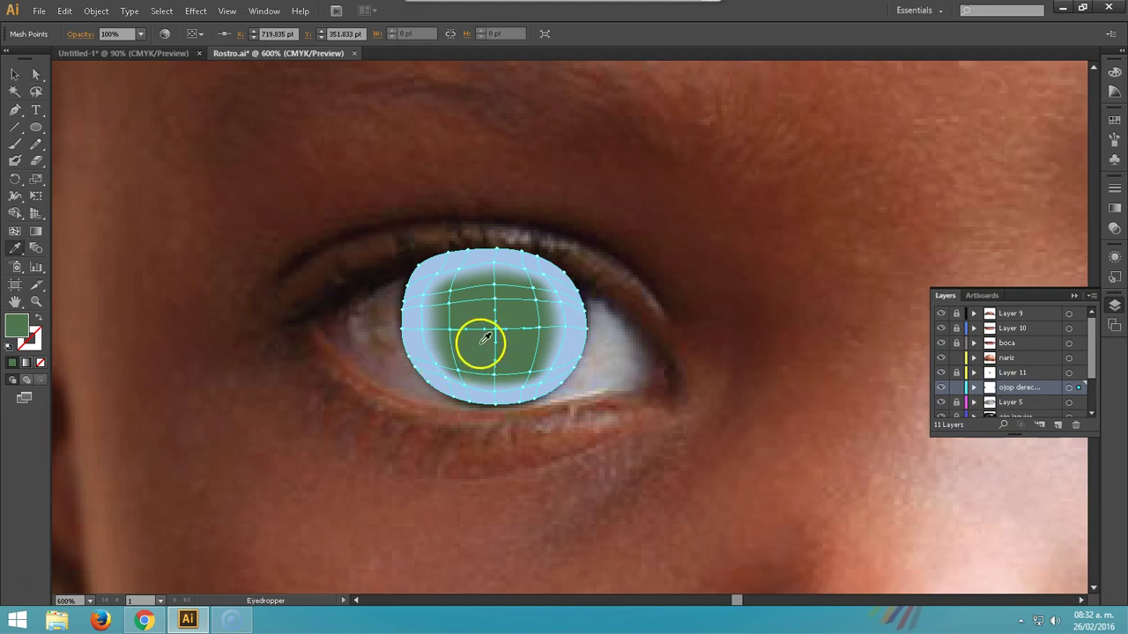
double_click(16, 327)
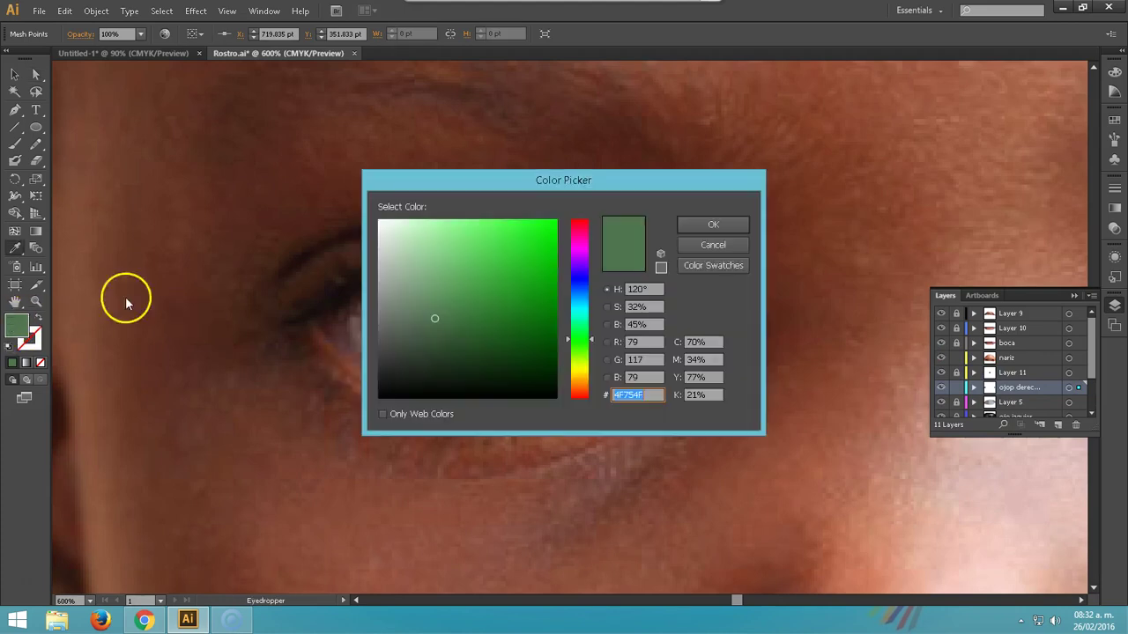
drag(437, 318, 467, 341)
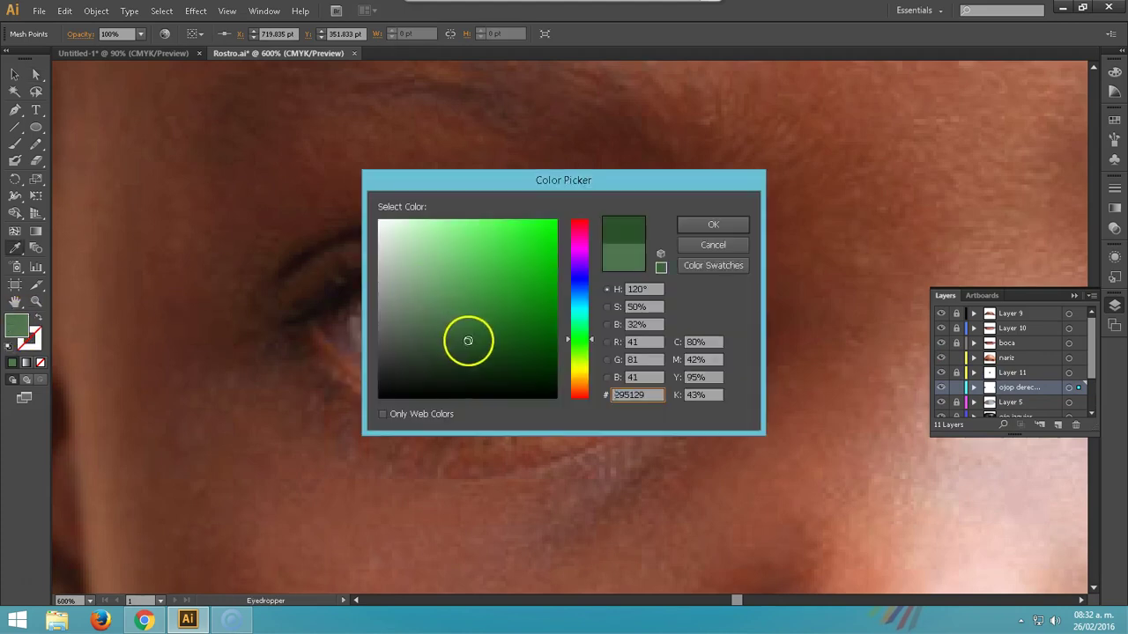
click(598, 360)
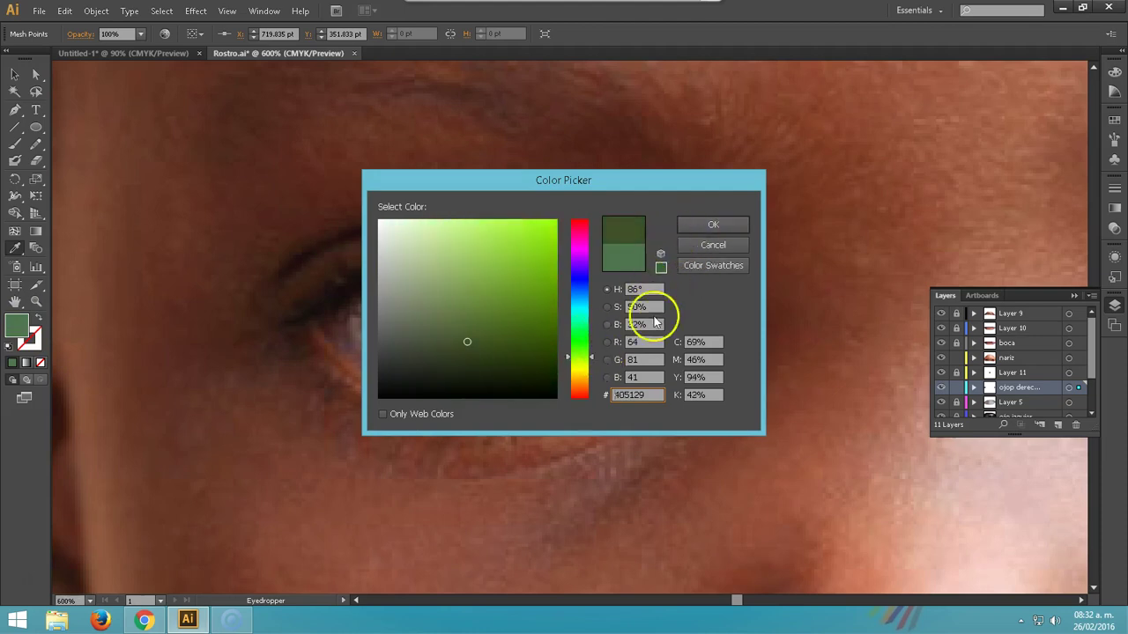
drag(467, 341, 503, 301)
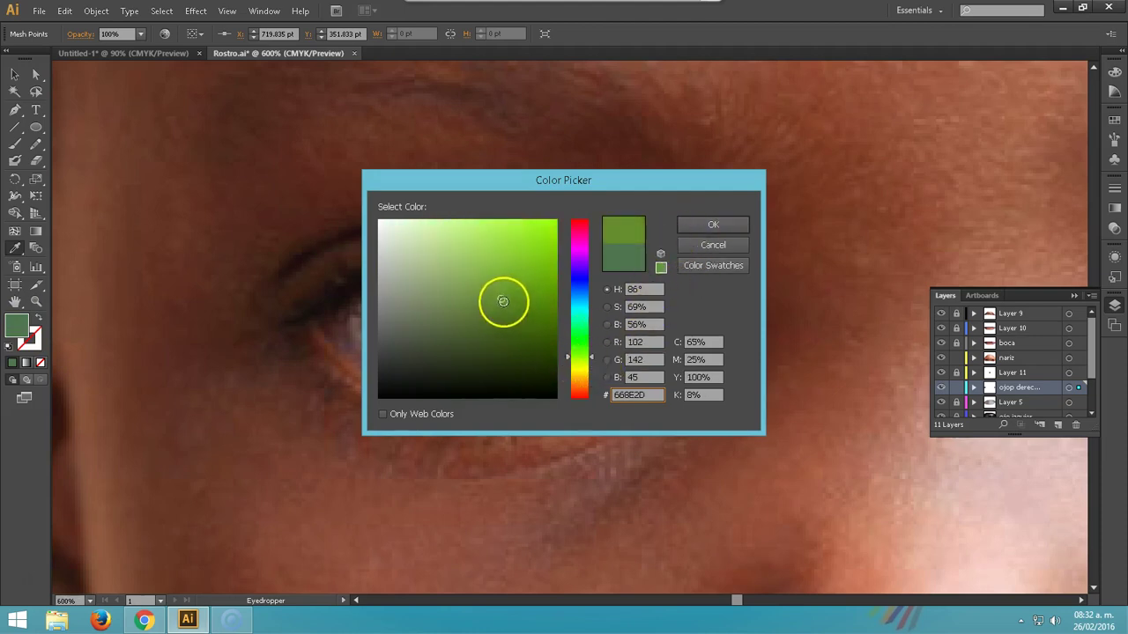
click(709, 224)
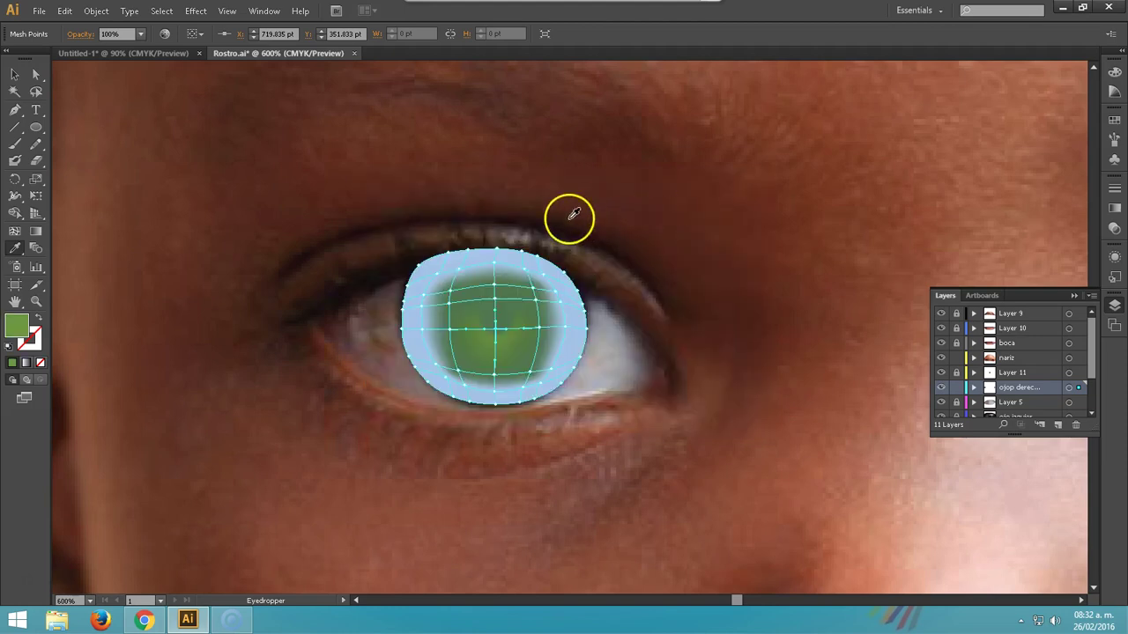
click(15, 74)
Lasso a loop around the iris's outer ring of mesh points
click(494, 245)
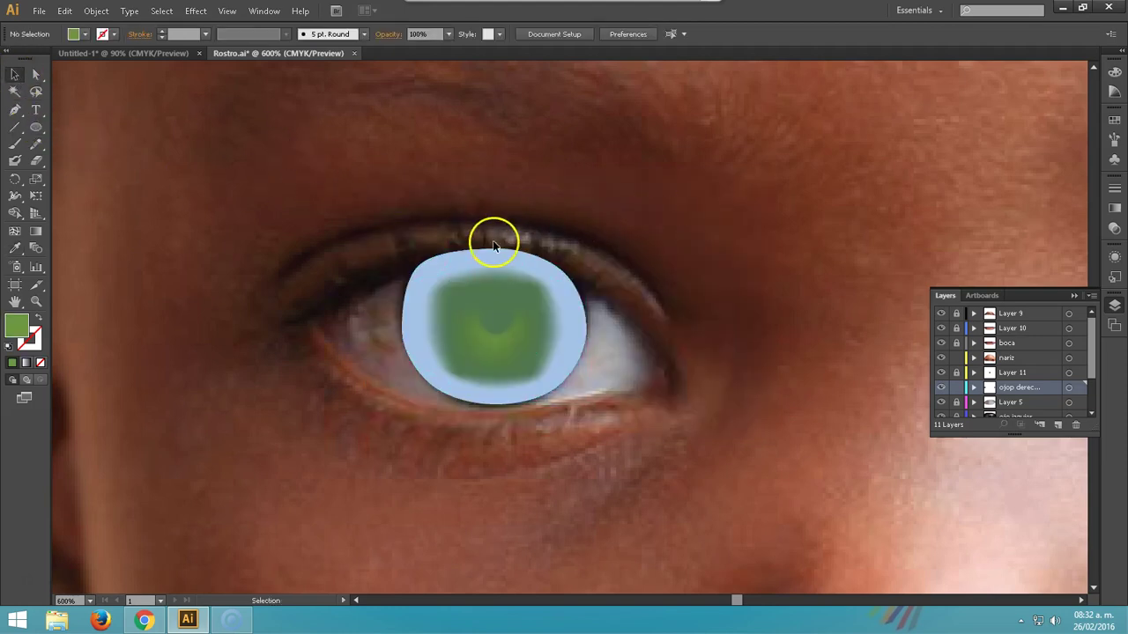
key(q)
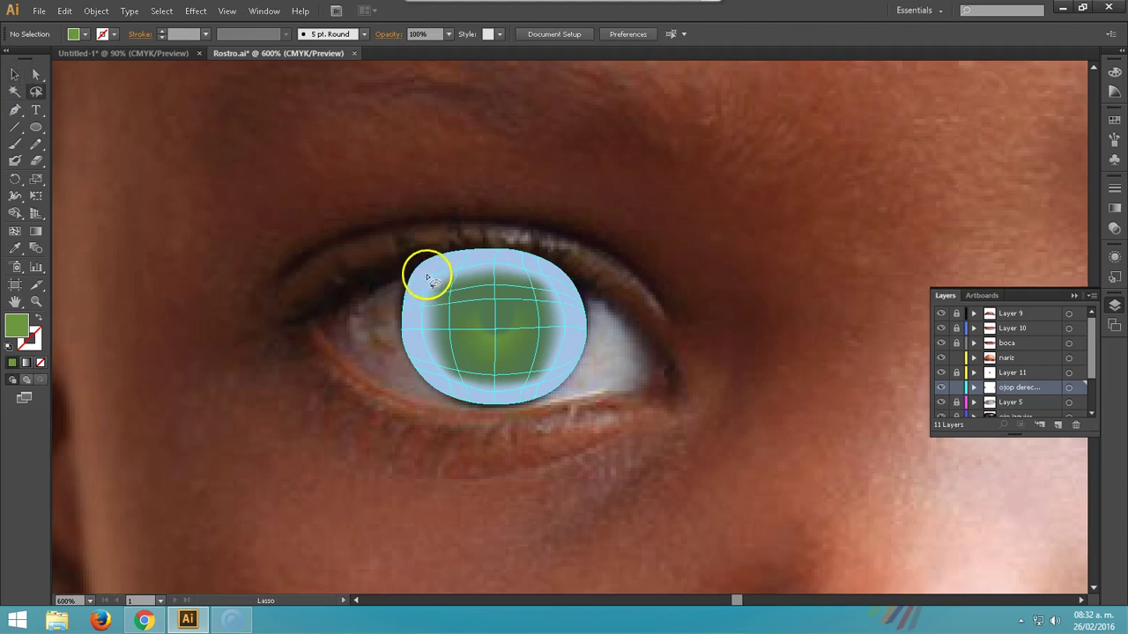
drag(428, 272, 412, 317)
mouse_move(456, 390)
mouse_down()
mouse_move(532, 390)
mouse_move(562, 371)
mouse_up()
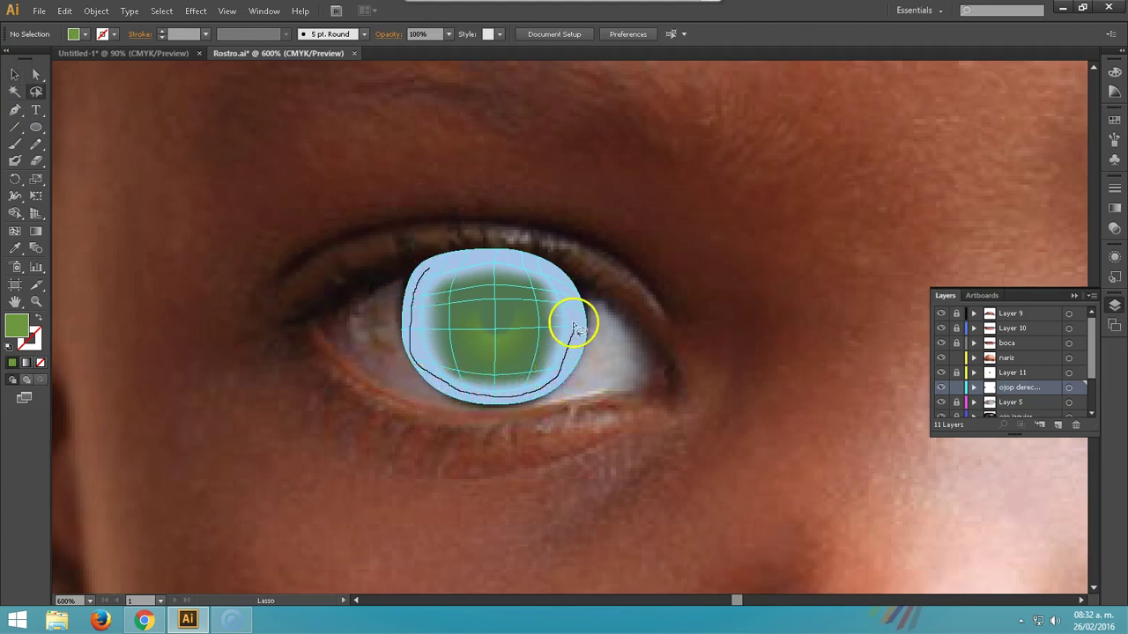
mouse_move(554, 280)
mouse_down()
mouse_move(514, 256)
mouse_move(435, 255)
mouse_move(420, 276)
mouse_move(491, 281)
mouse_up()
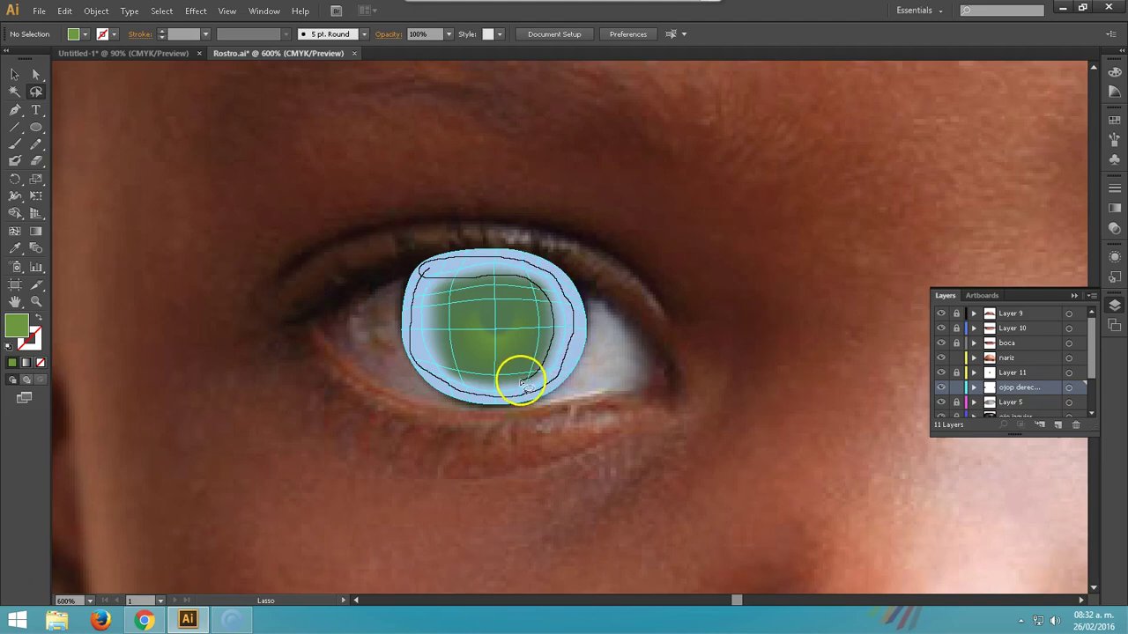
drag(480, 385, 453, 375)
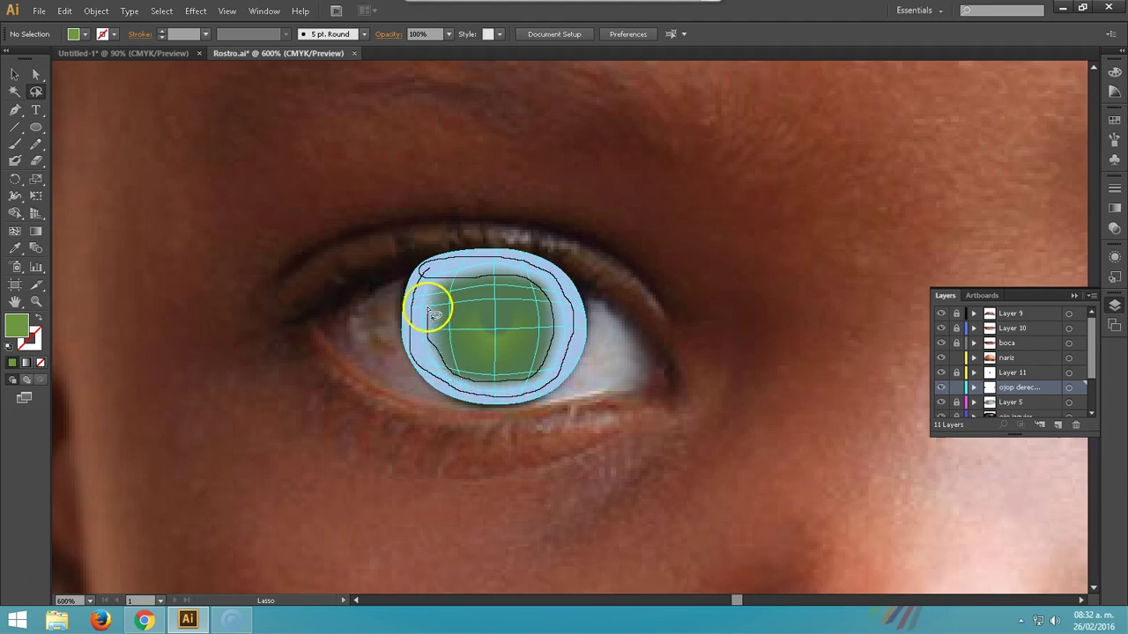
drag(447, 280, 425, 269)
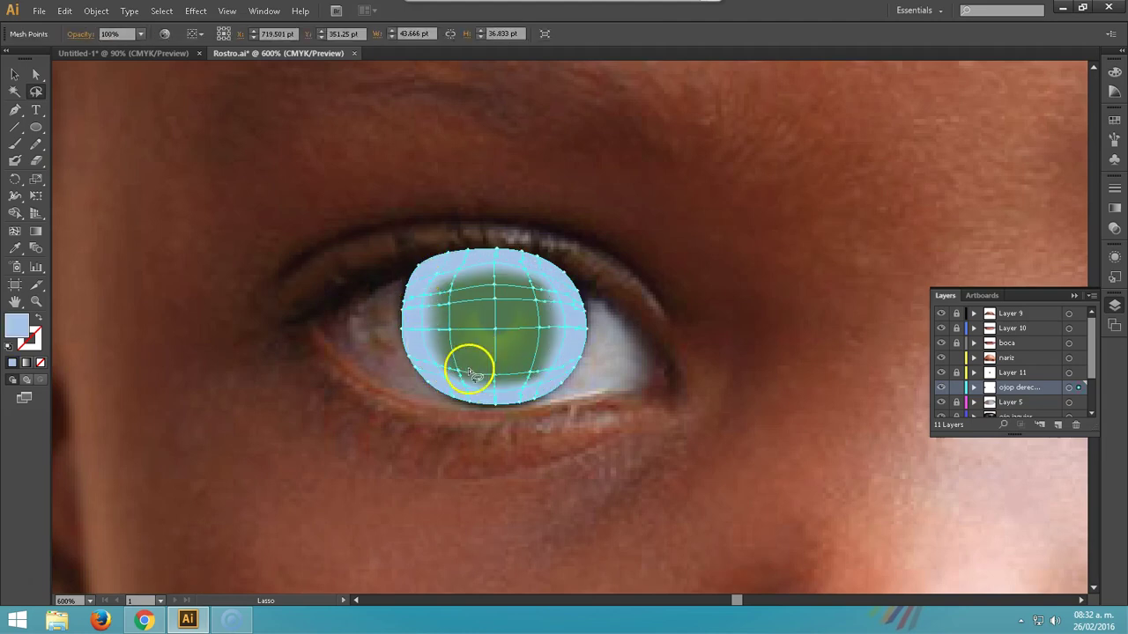
Eyedrop the outer ring points, then set them to dark brown #513C1C
key(i)
click(542, 355)
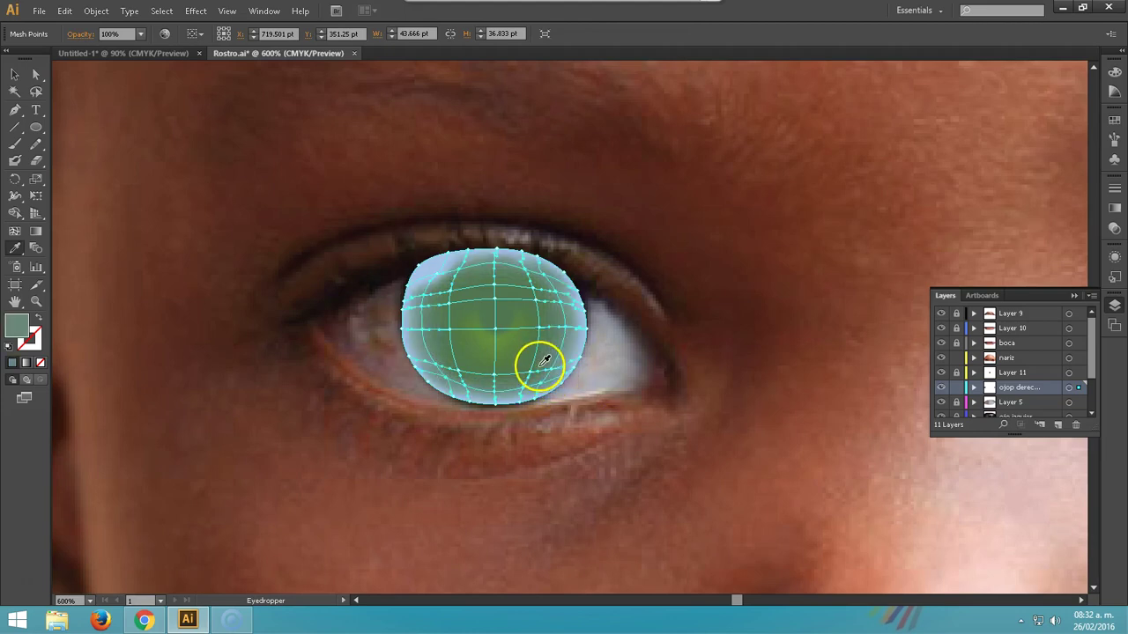
double_click(19, 329)
drag(429, 342, 418, 348)
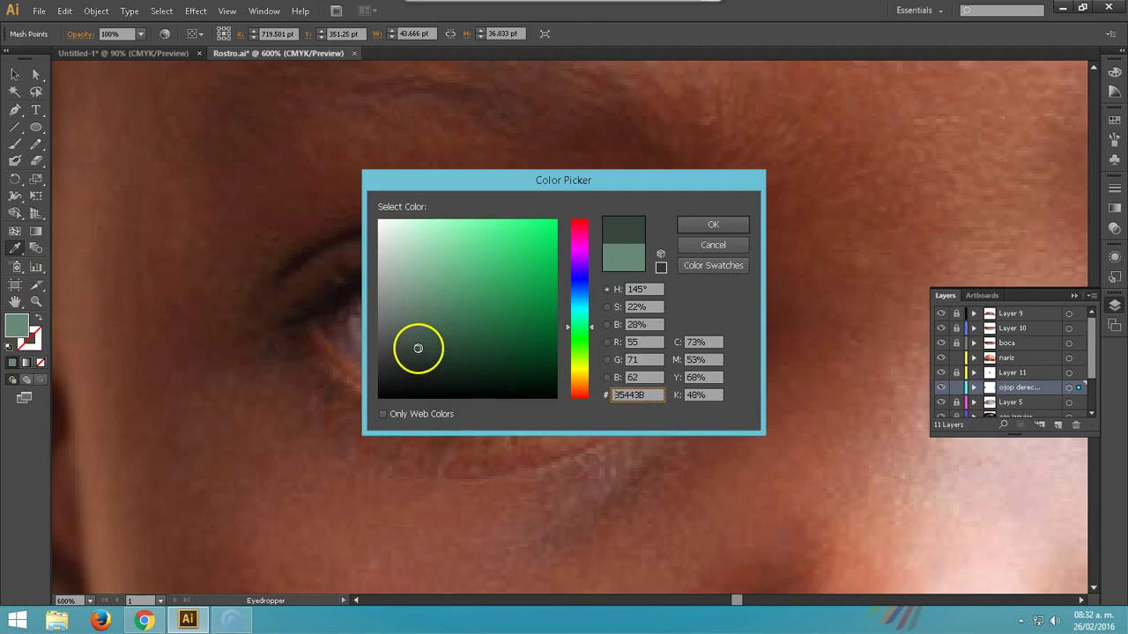
drag(592, 331, 592, 381)
click(492, 348)
drag(492, 348, 501, 350)
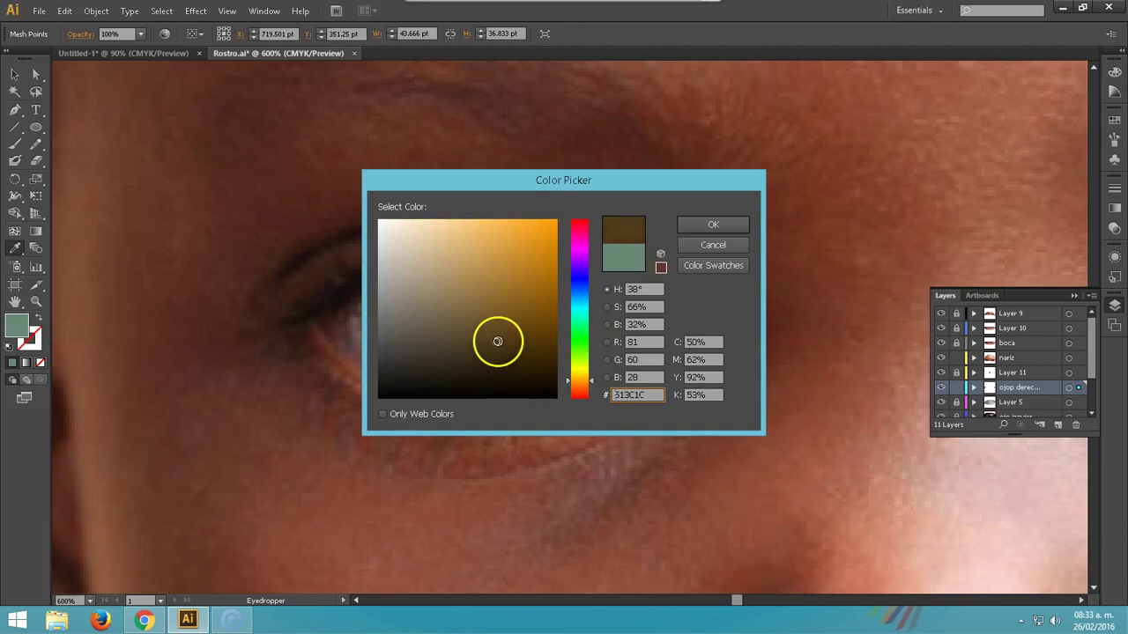
click(715, 227)
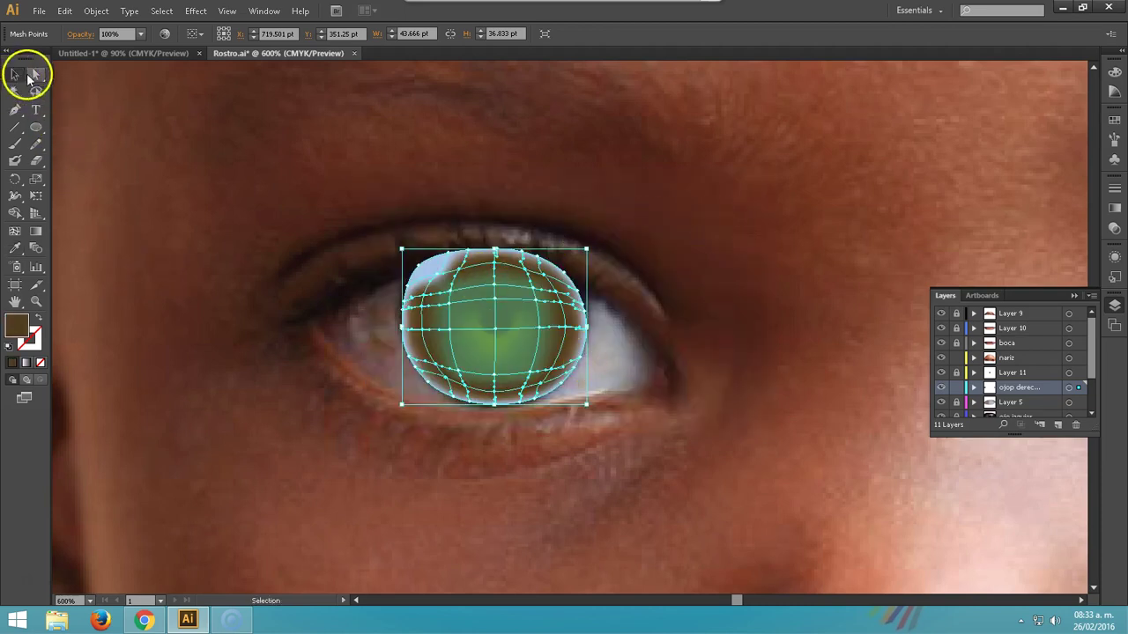
Lasso-select the mesh points along the iris edge
click(36, 92)
mouse_move(423, 251)
mouse_down()
mouse_move(595, 282)
mouse_move(568, 370)
mouse_move(426, 366)
mouse_move(490, 265)
mouse_up()
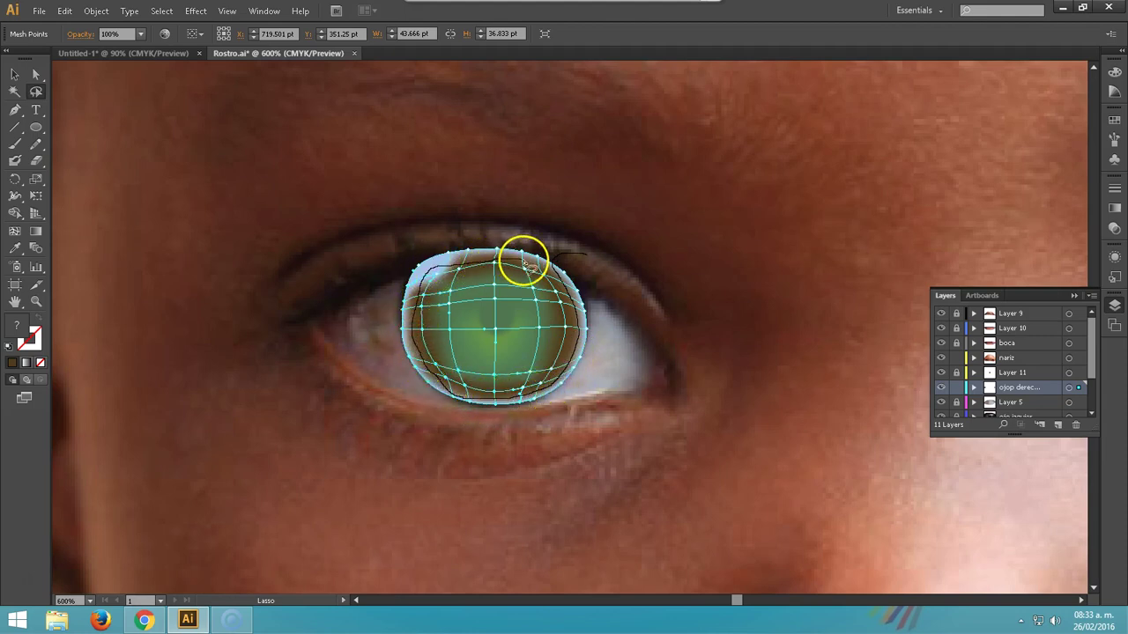
drag(490, 264, 583, 281)
mouse_move(508, 219)
mouse_down()
mouse_move(403, 244)
mouse_move(589, 443)
mouse_move(609, 264)
mouse_move(569, 260)
mouse_up()
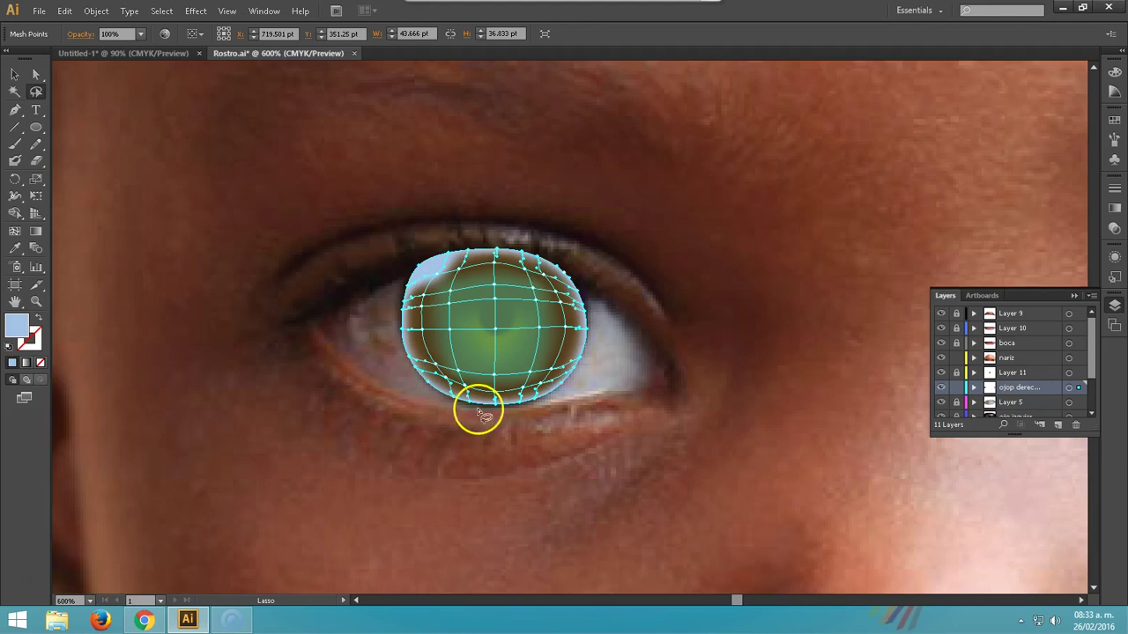
Give the selected iris-edge mesh points a near-black colour sampled from the photo, previewing in outline and full colour
ctrl+click(941, 387)
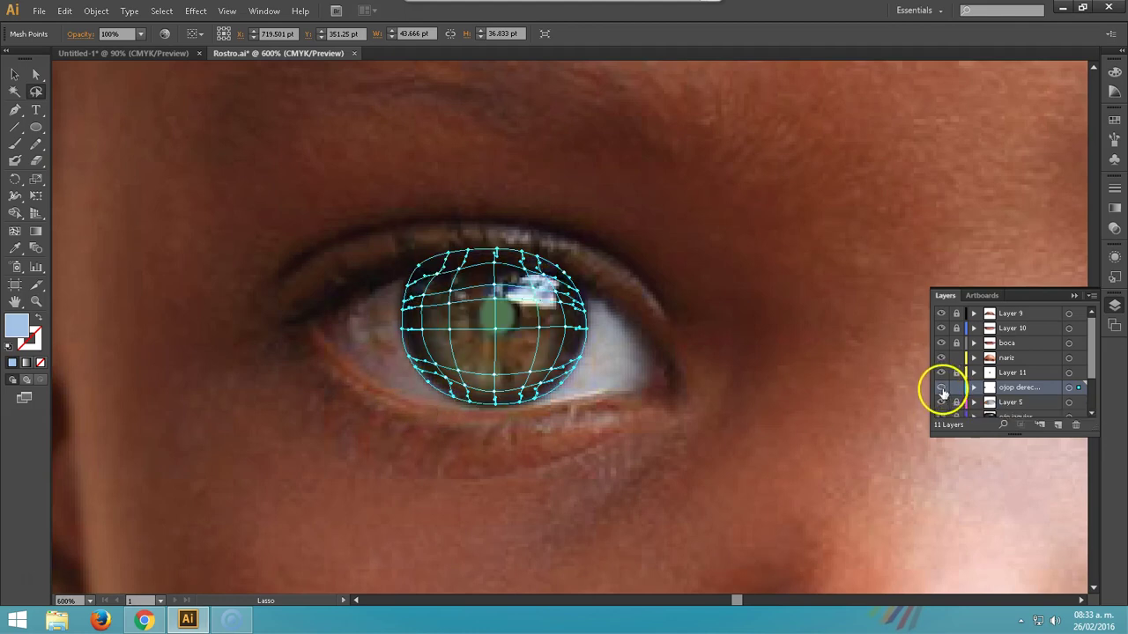
key(i)
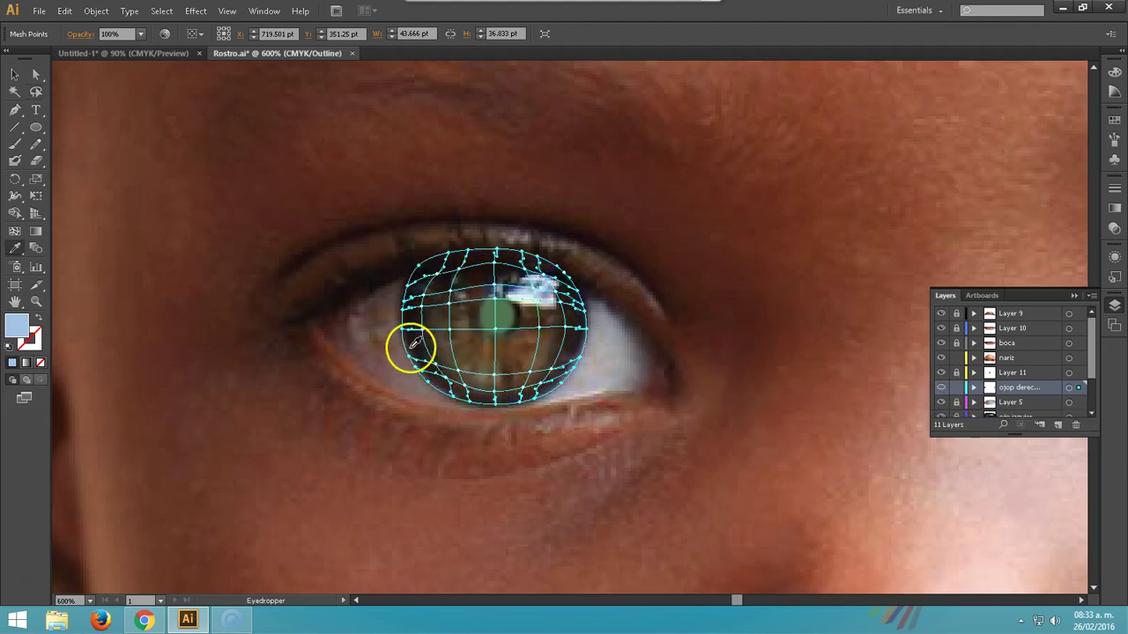
key(v)
ctrl+click(941, 387)
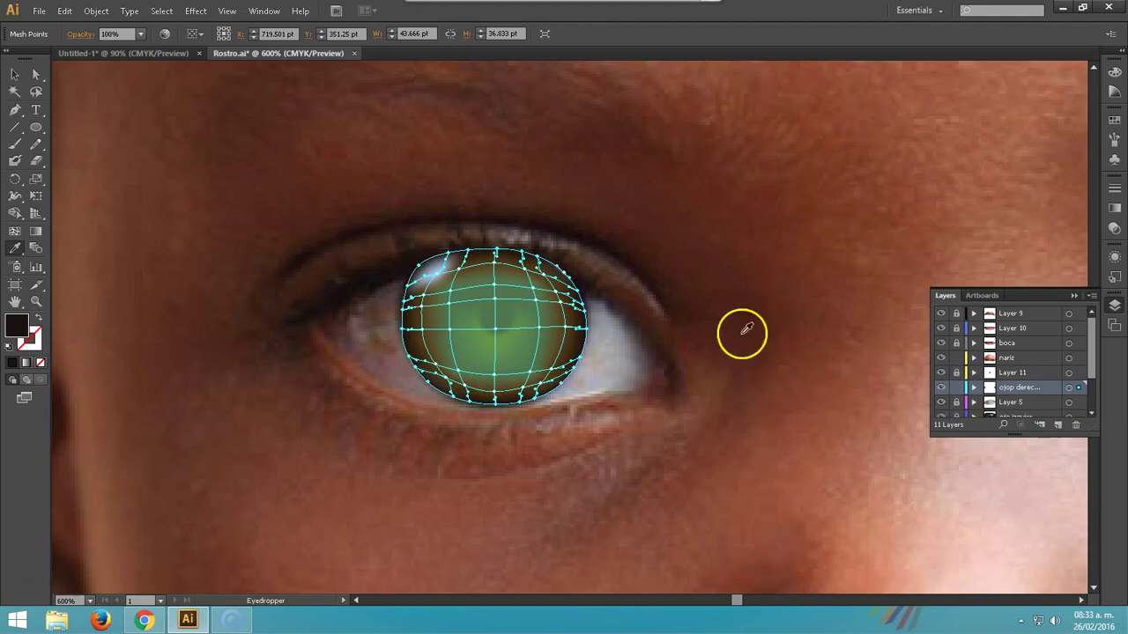
click(15, 74)
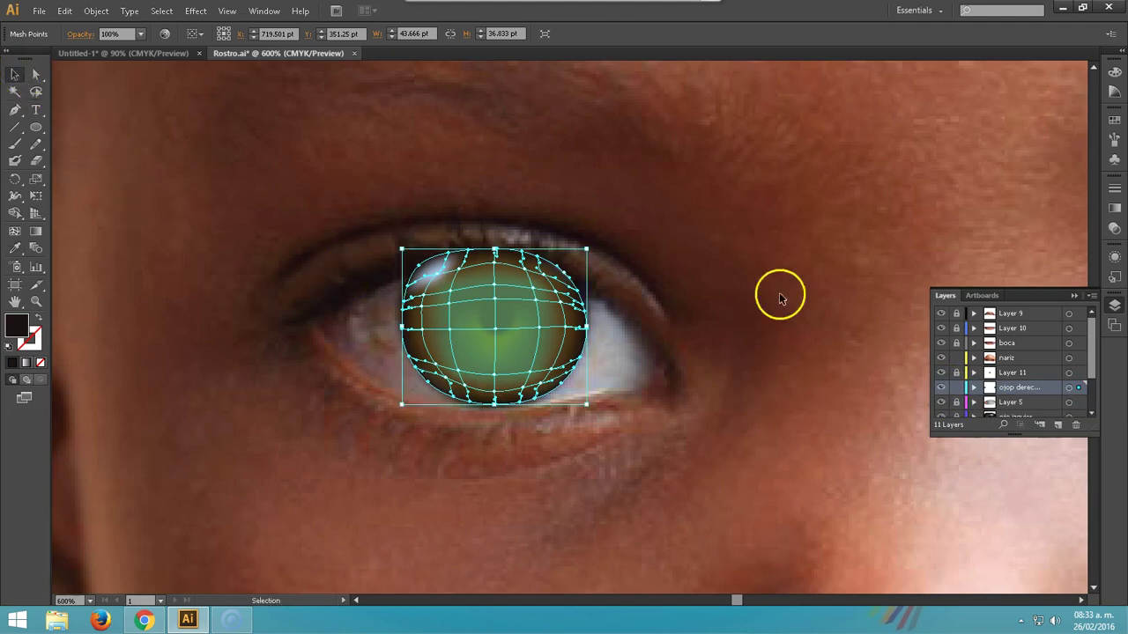
Unlock Layer 11 and fill its pupil circle with solid black (000000)
click(995, 373)
click(956, 373)
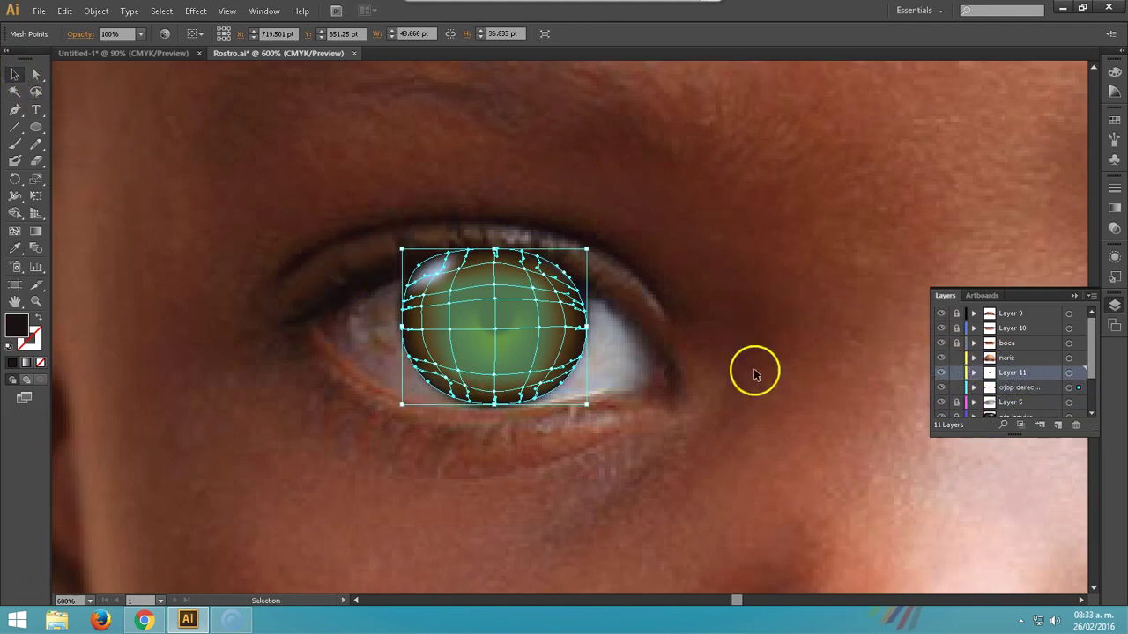
click(498, 314)
click(433, 320)
drag(421, 327, 551, 398)
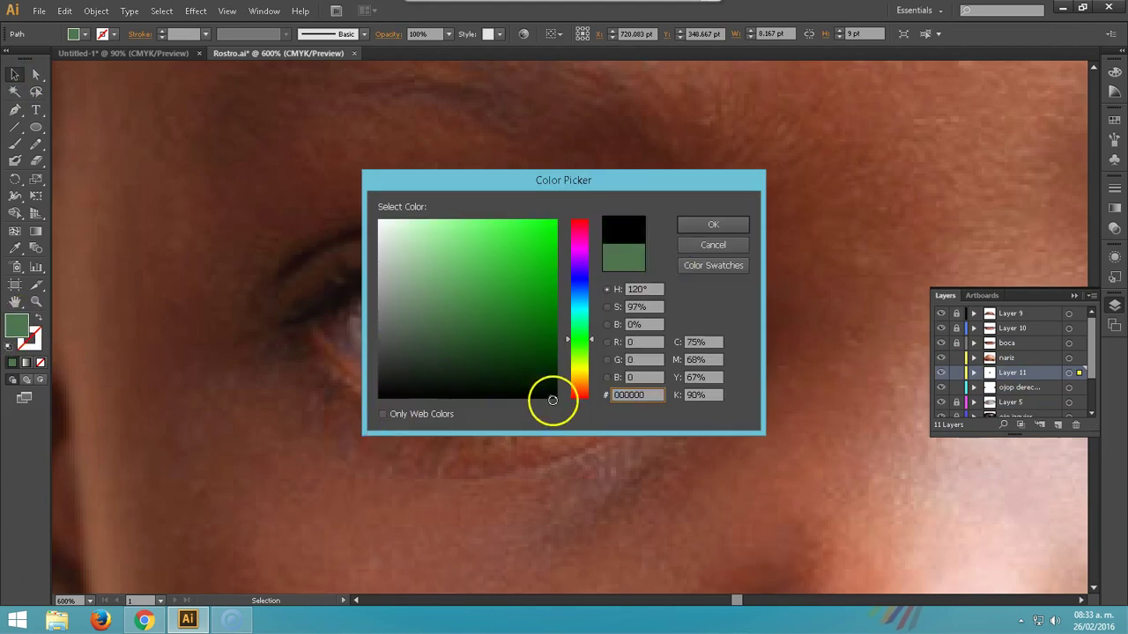
click(712, 226)
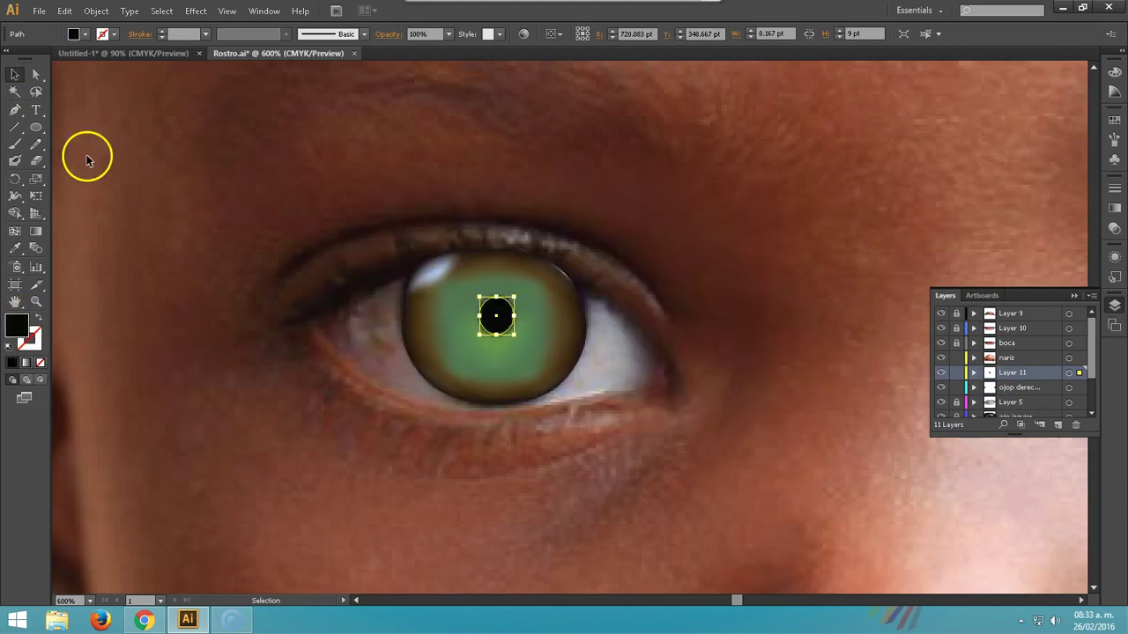
click(220, 121)
click(495, 323)
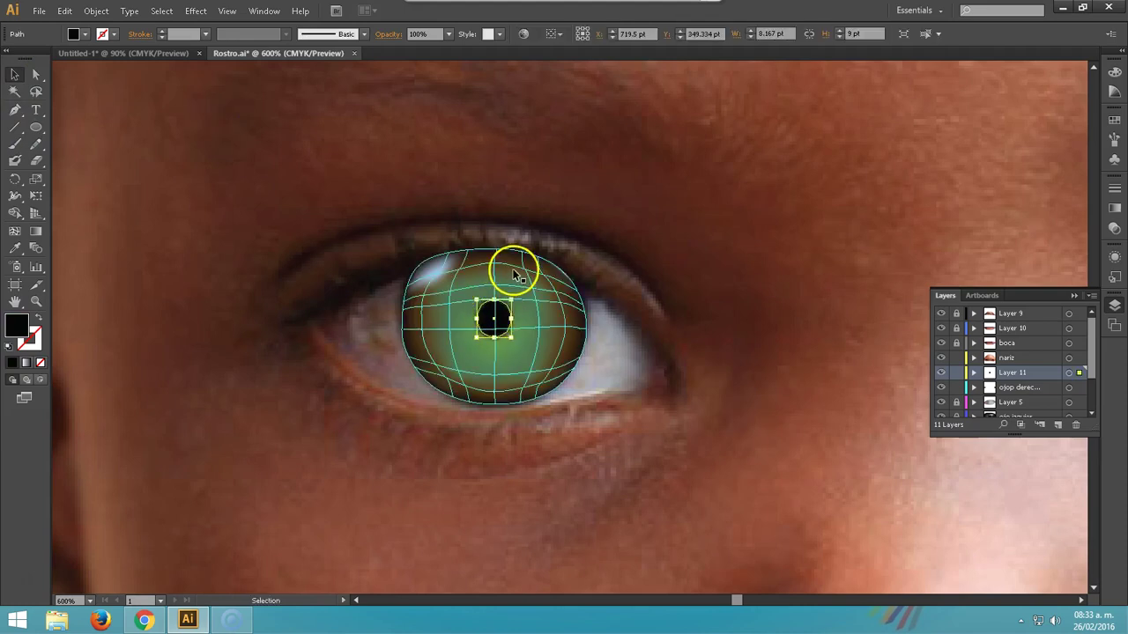
Sample a dark brown onto an iris-edge mesh point
click(439, 277)
key(i)
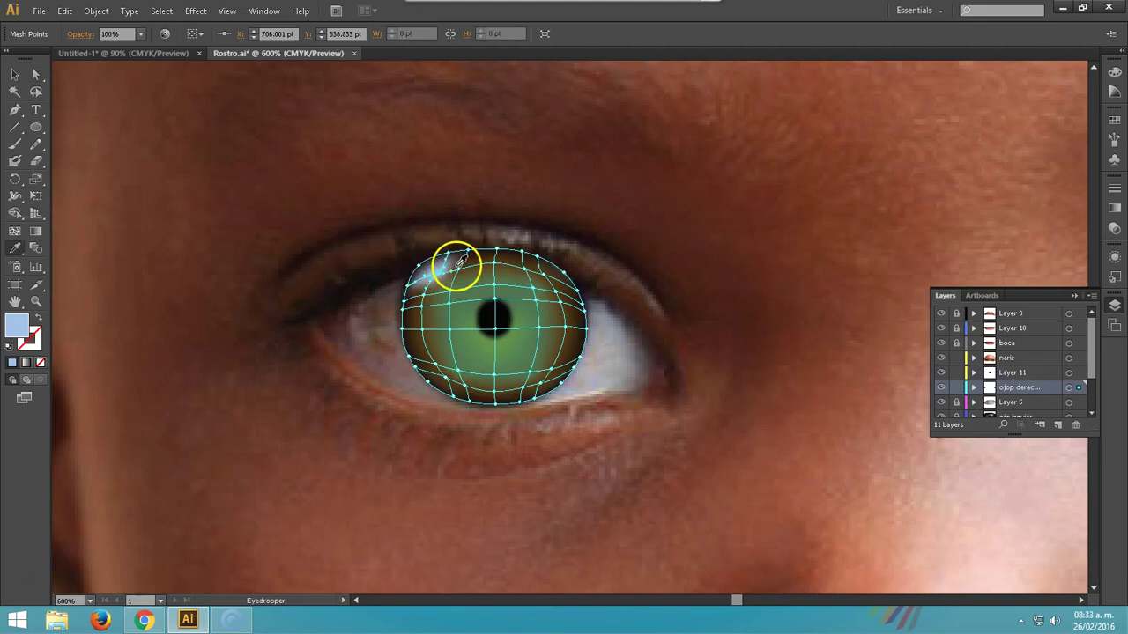
click(457, 263)
click(13, 73)
click(269, 111)
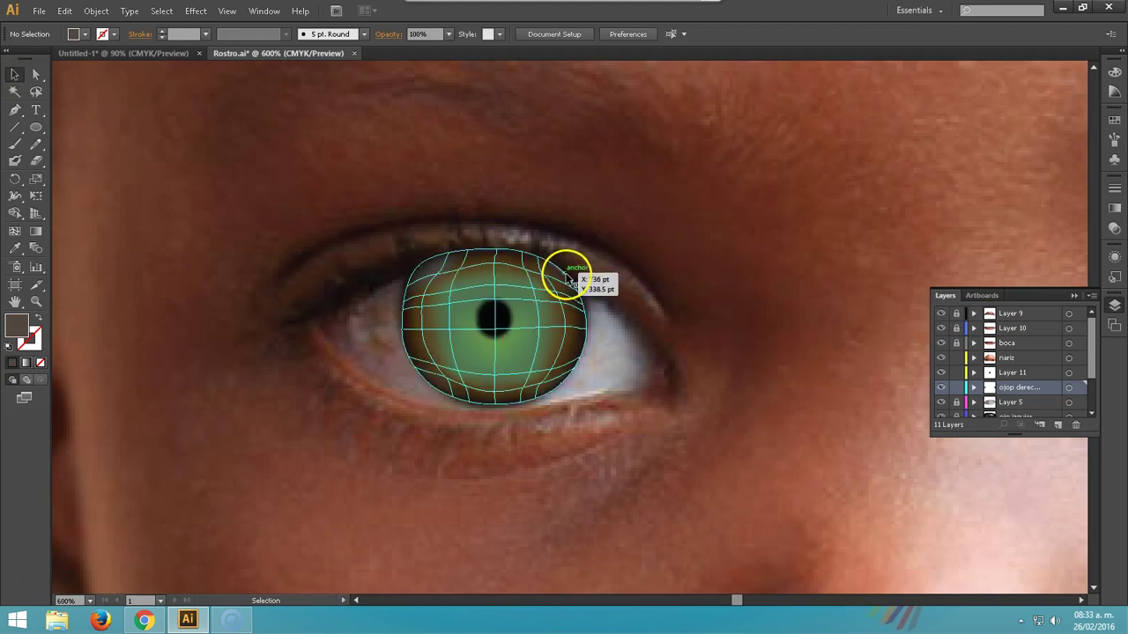
Try the skin colour on the iris mesh, then undo it
click(574, 284)
key(i)
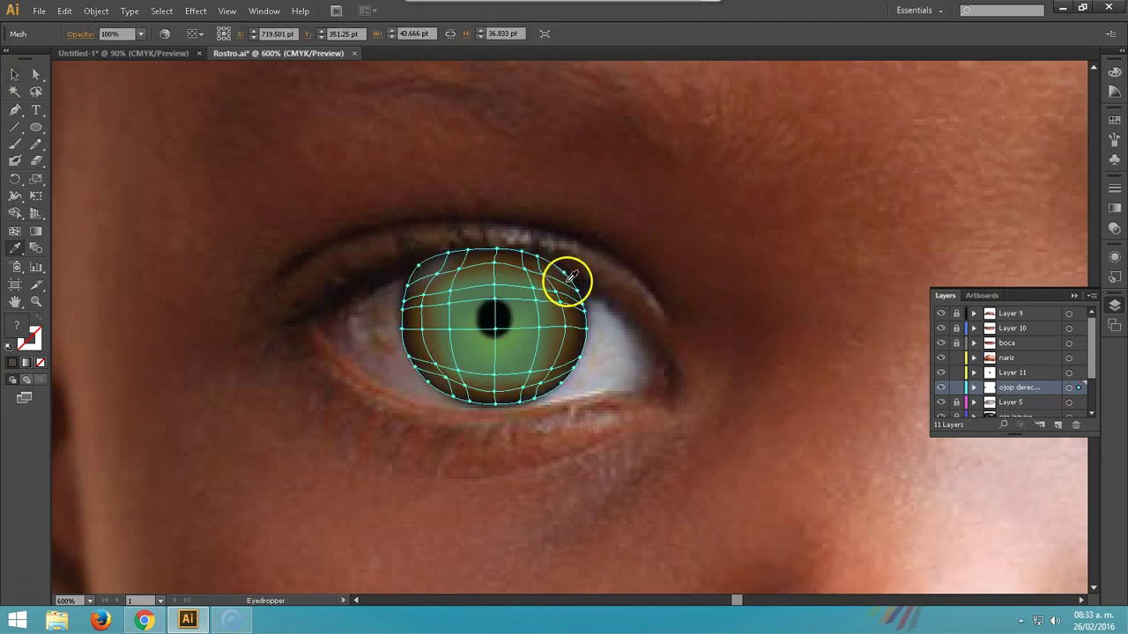
click(553, 263)
key(ctrl+z)
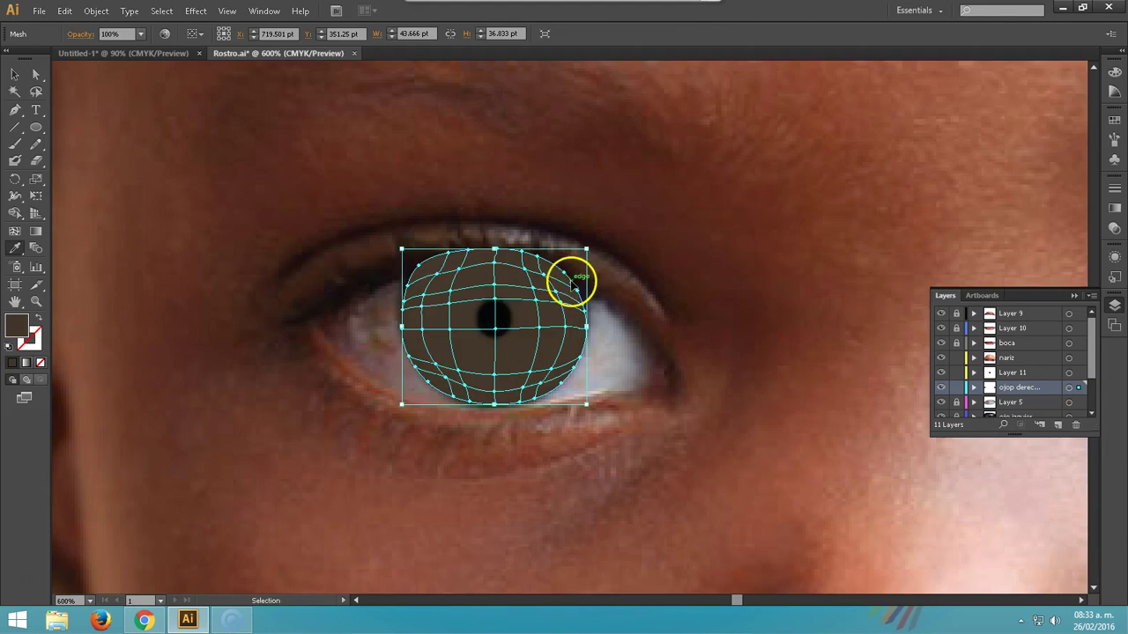
click(14, 74)
click(340, 156)
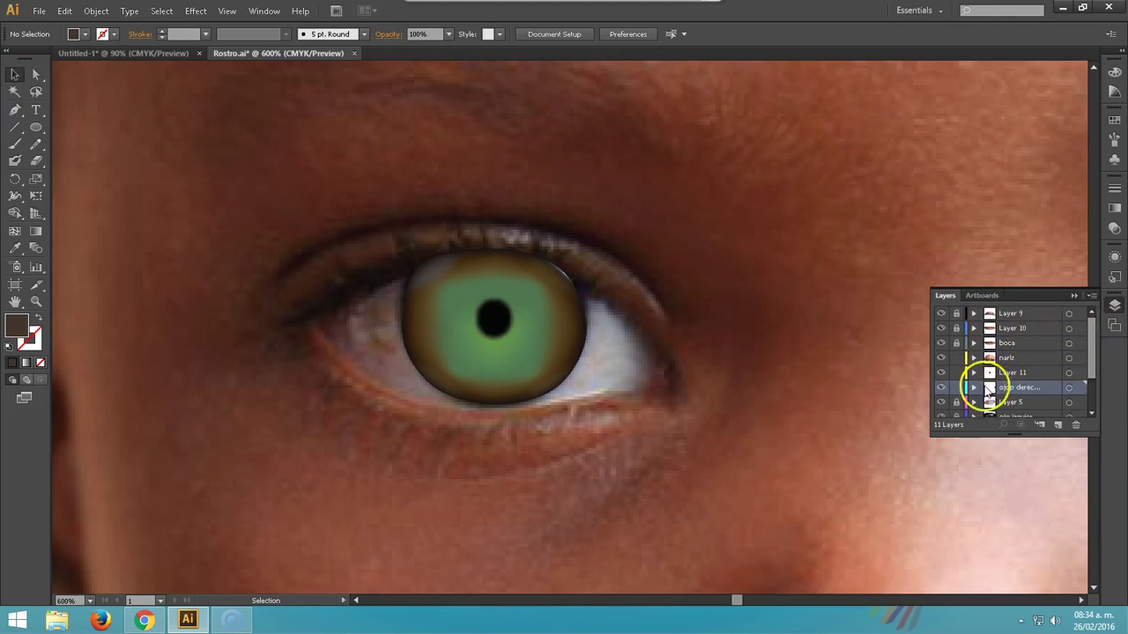
Hide the green iris layer to reveal the photo's brown eye
click(940, 388)
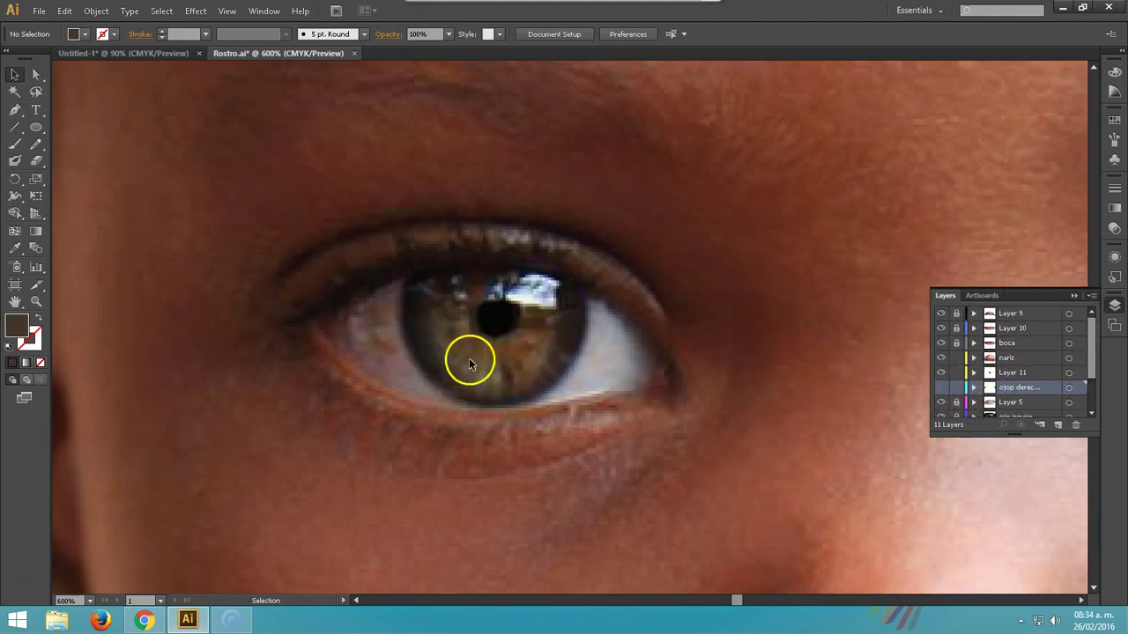
click(16, 251)
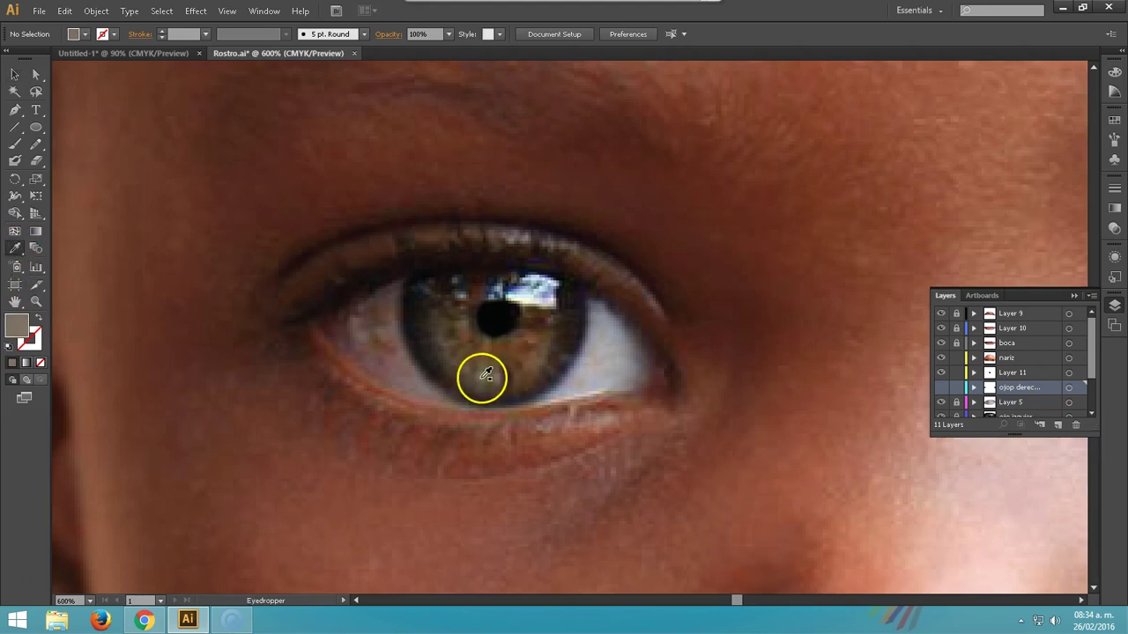
click(15, 144)
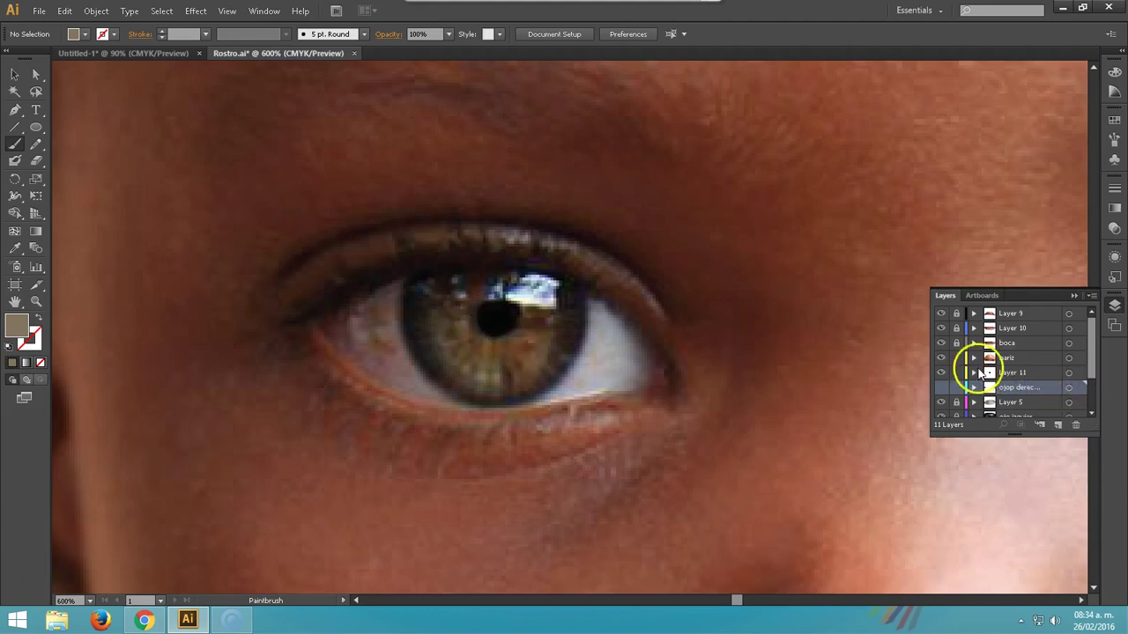
Show the green iris layer as an outline and retarget the iris layer
click(941, 388)
click(945, 390)
ctrl+click(941, 389)
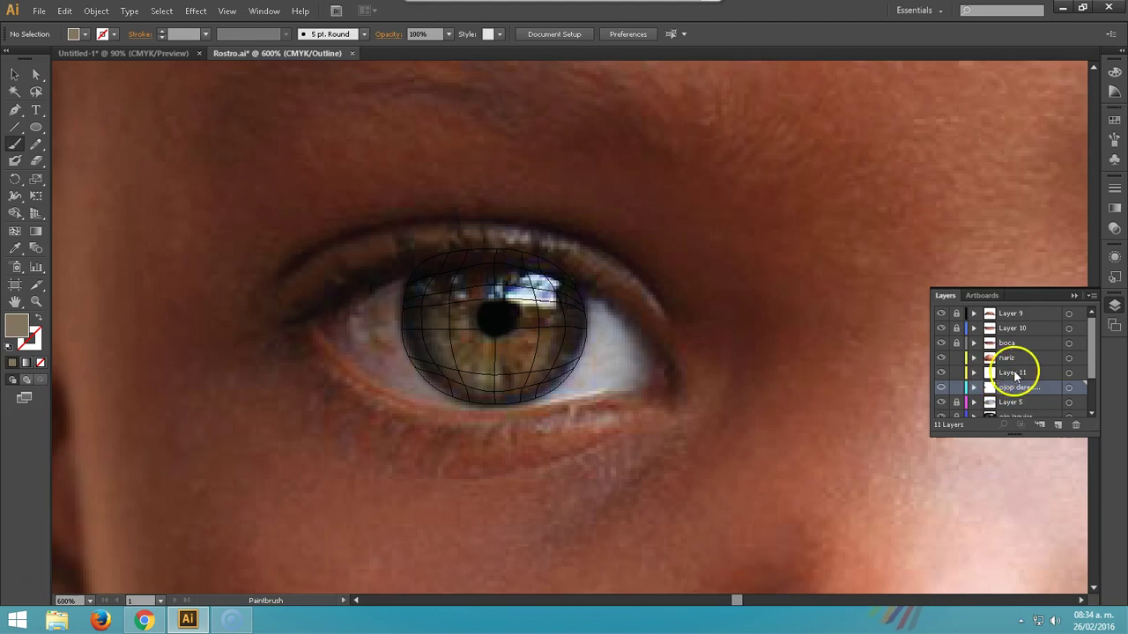
click(1016, 375)
click(1020, 389)
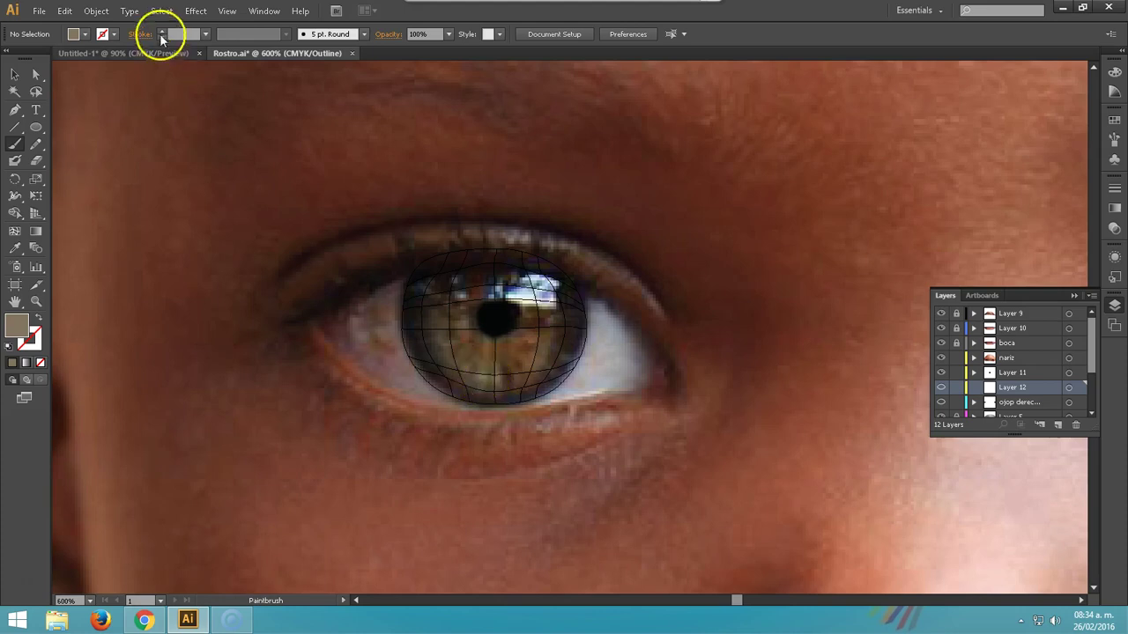
Apply Effect > Blur > Gaussian Blur with the default settings
click(195, 10)
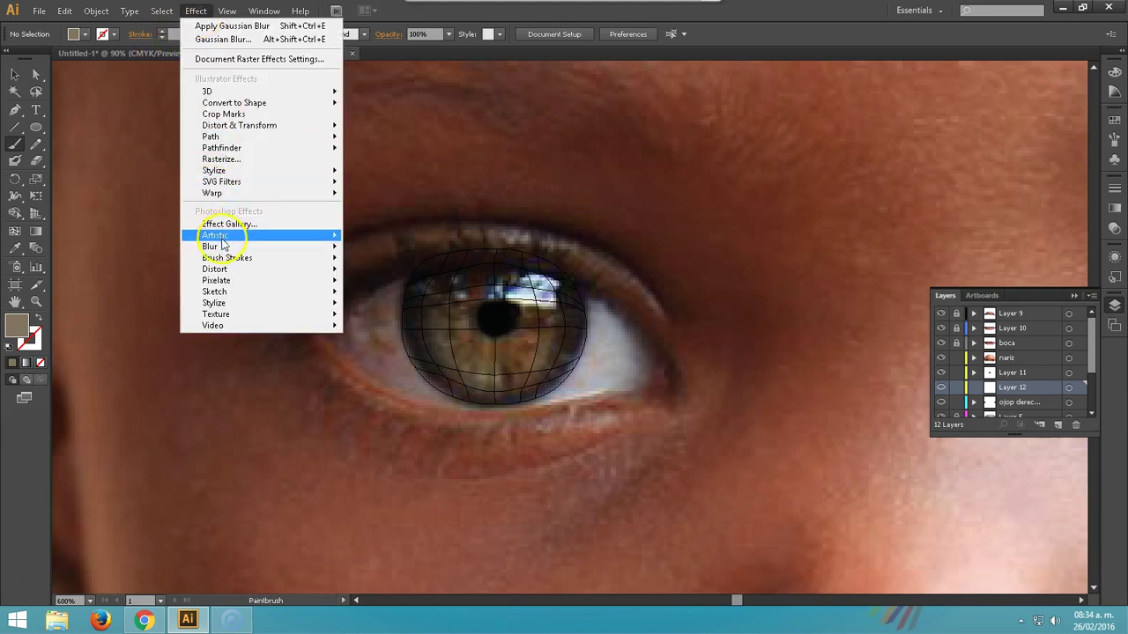
mouse_move(210, 246)
click(398, 248)
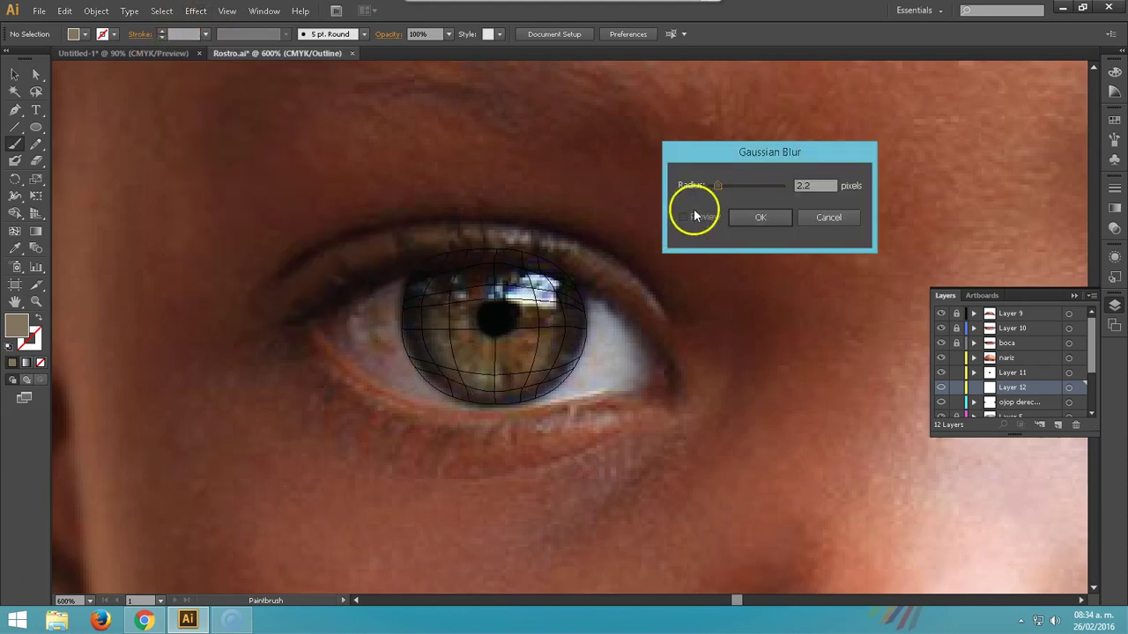
click(758, 218)
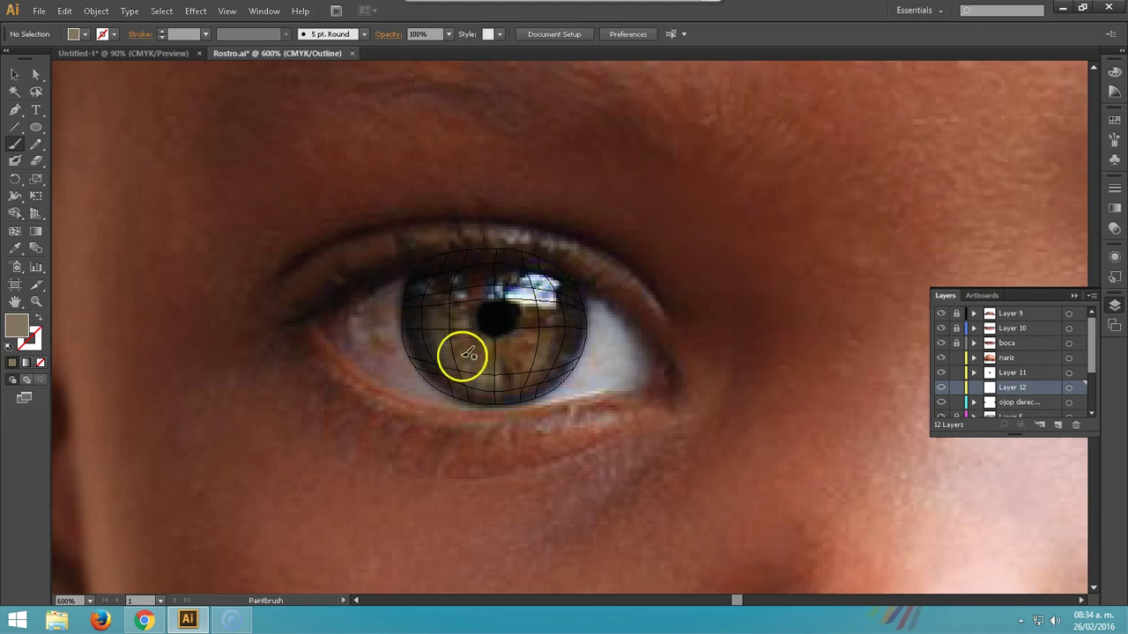
Set the brush stroke weight to 0.25 pt after an undone test stroke
drag(485, 367, 483, 379)
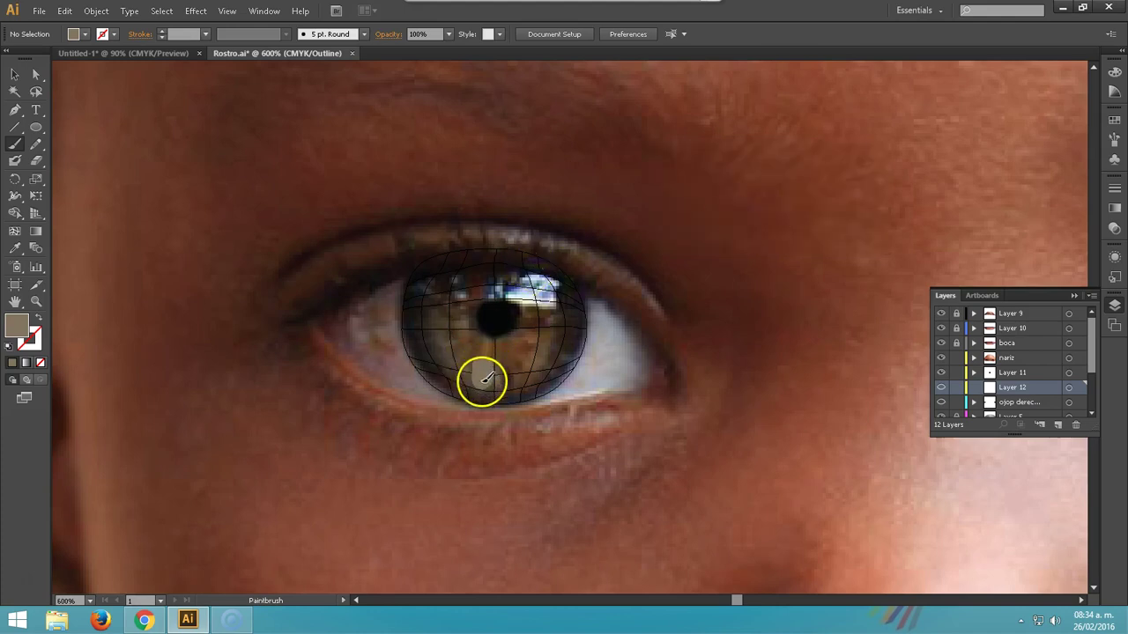
key(ctrl+z)
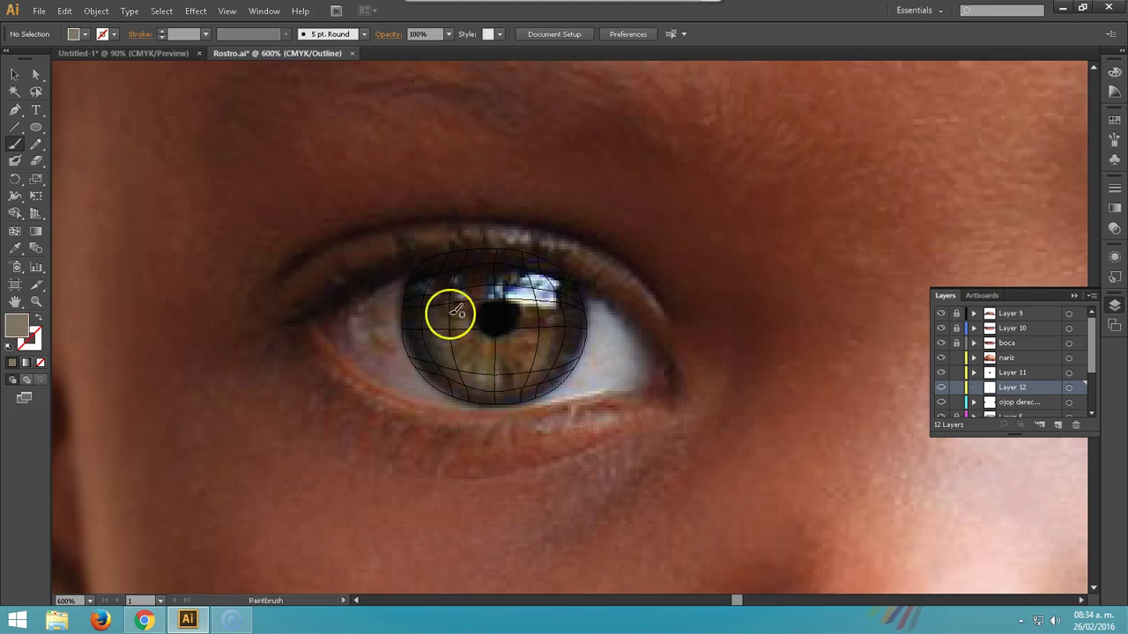
click(206, 33)
click(211, 49)
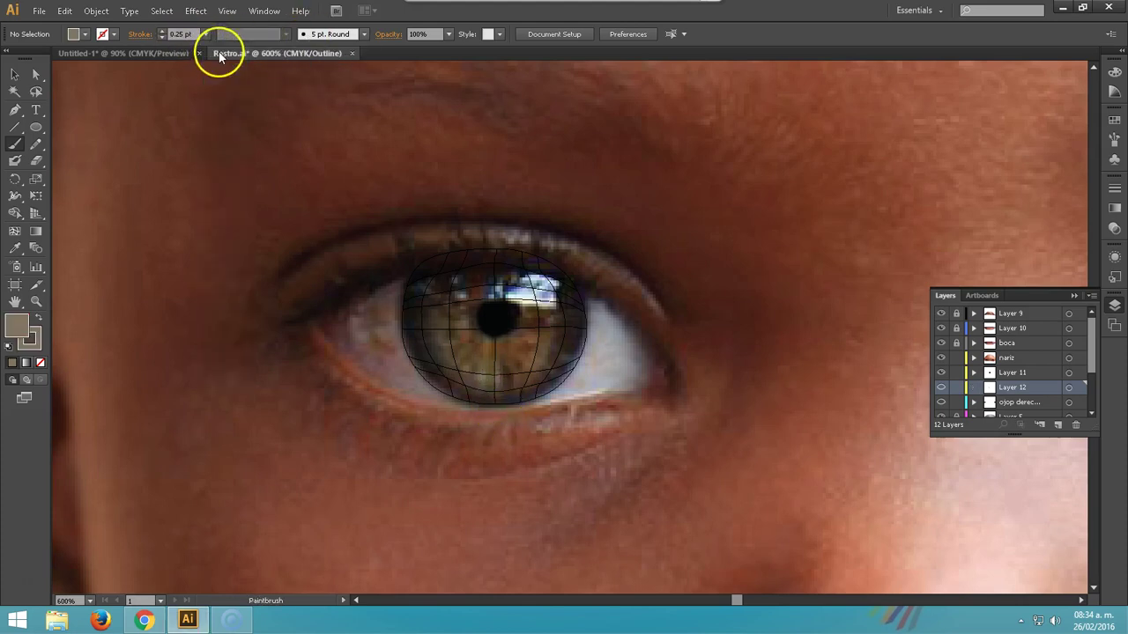
Paint a thin test hair line on the skin left of the eye and select it
drag(484, 382, 496, 391)
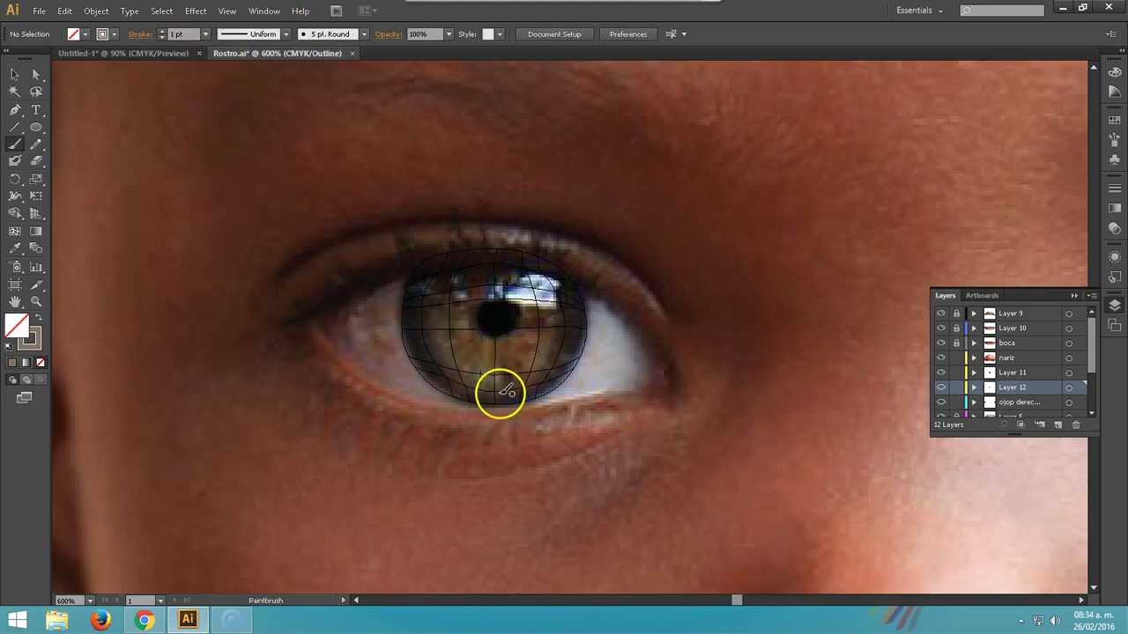
key(ctrl+z)
drag(214, 133, 193, 242)
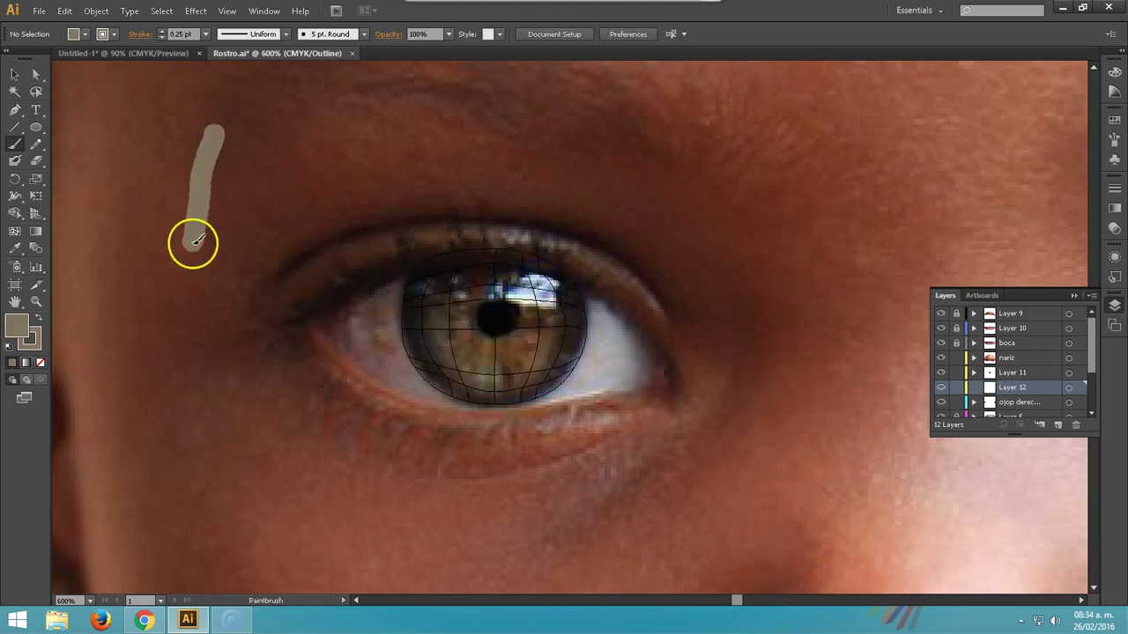
click(15, 75)
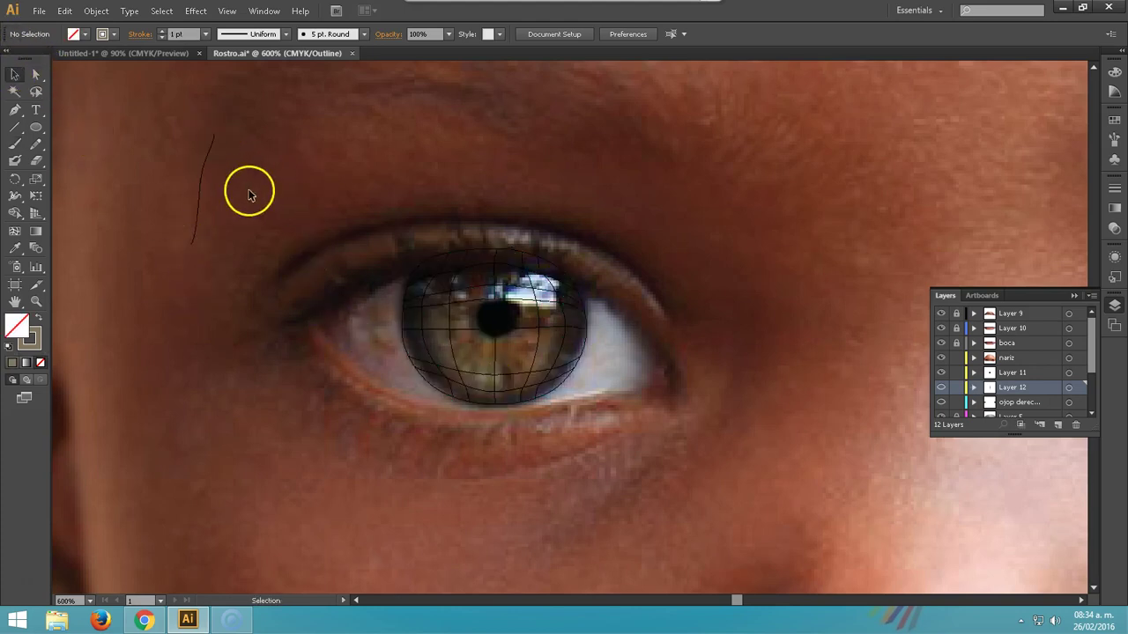
click(203, 188)
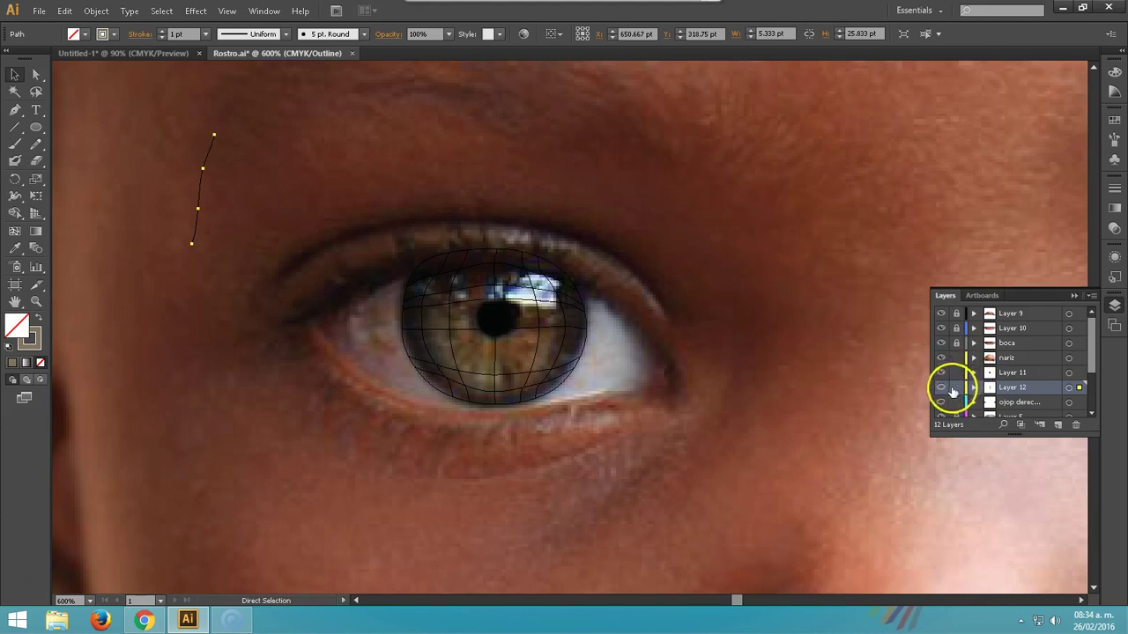
Preview Layer 12 and thin the hair line's stroke weight down from 0.25 pt
ctrl+click(941, 388)
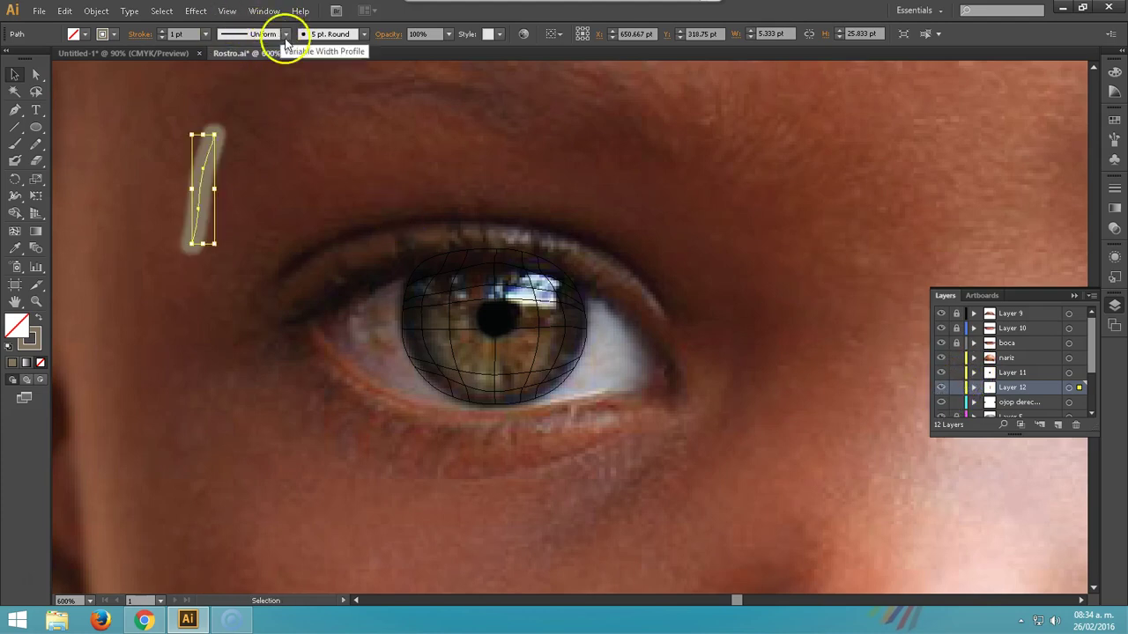
click(1113, 187)
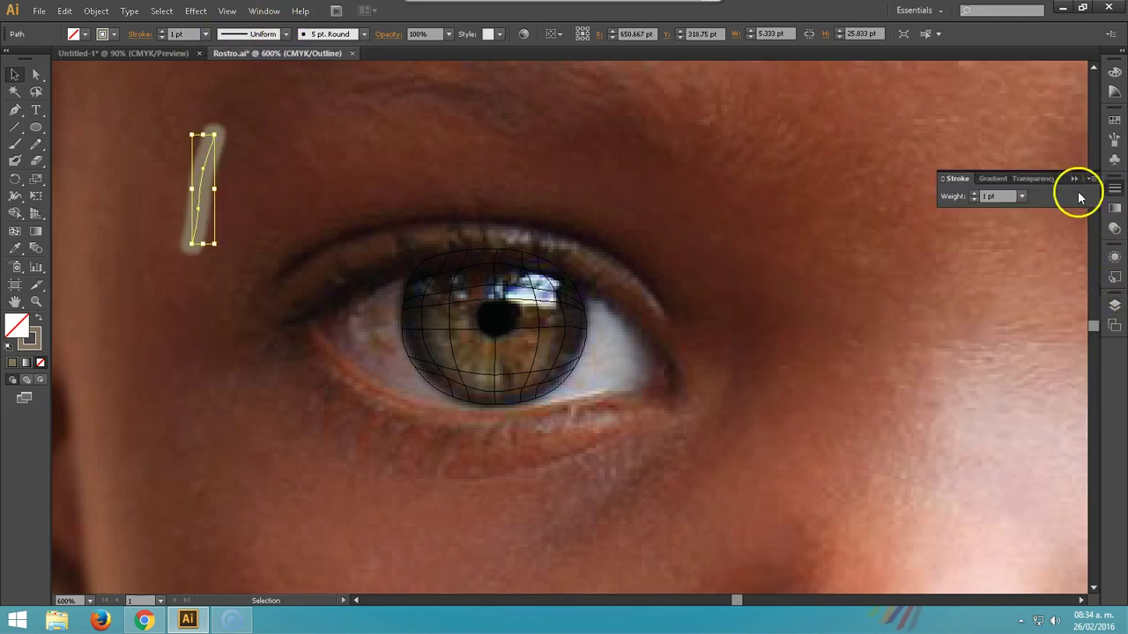
click(1022, 199)
click(1029, 220)
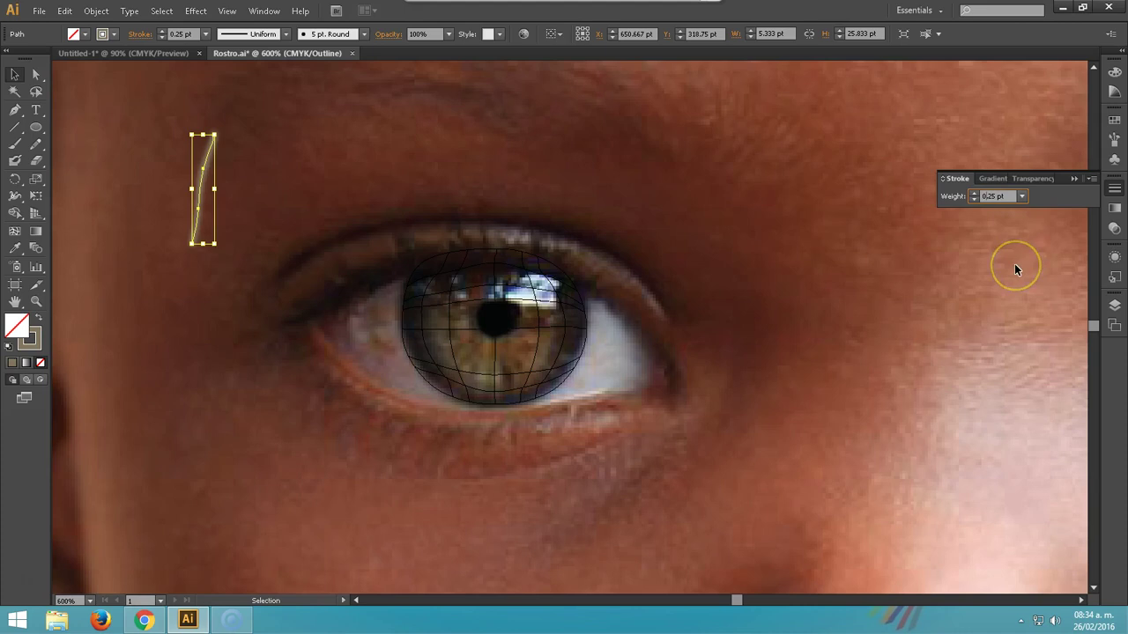
key(BackSpace)
key(BackSpace)
text(1)
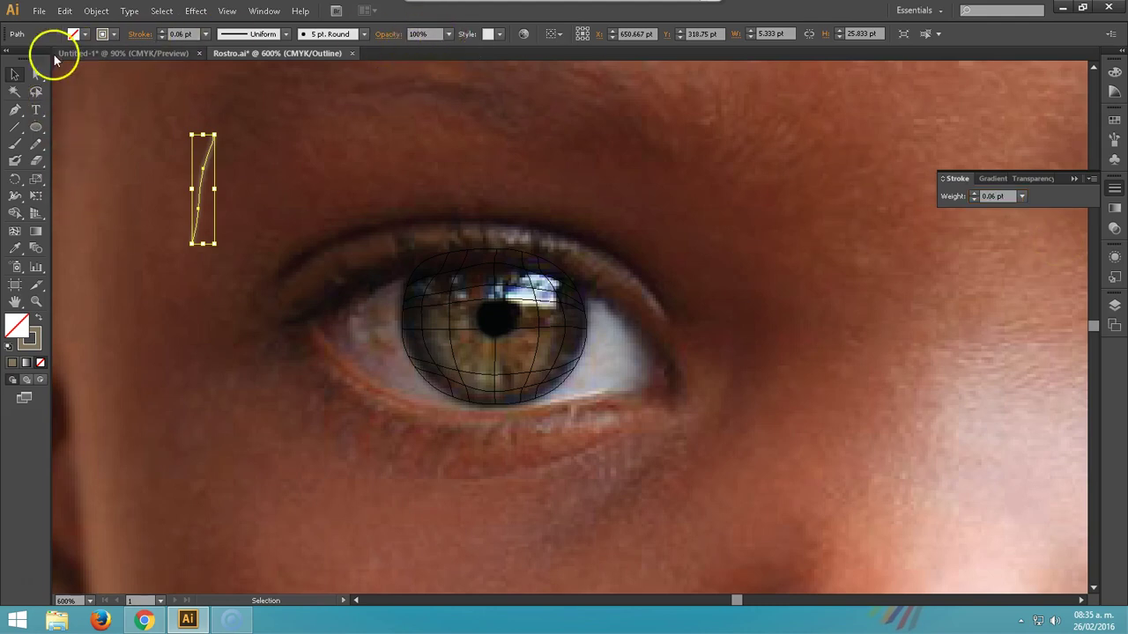
Apply a 2.2 px Gaussian Blur to the hair line
click(196, 11)
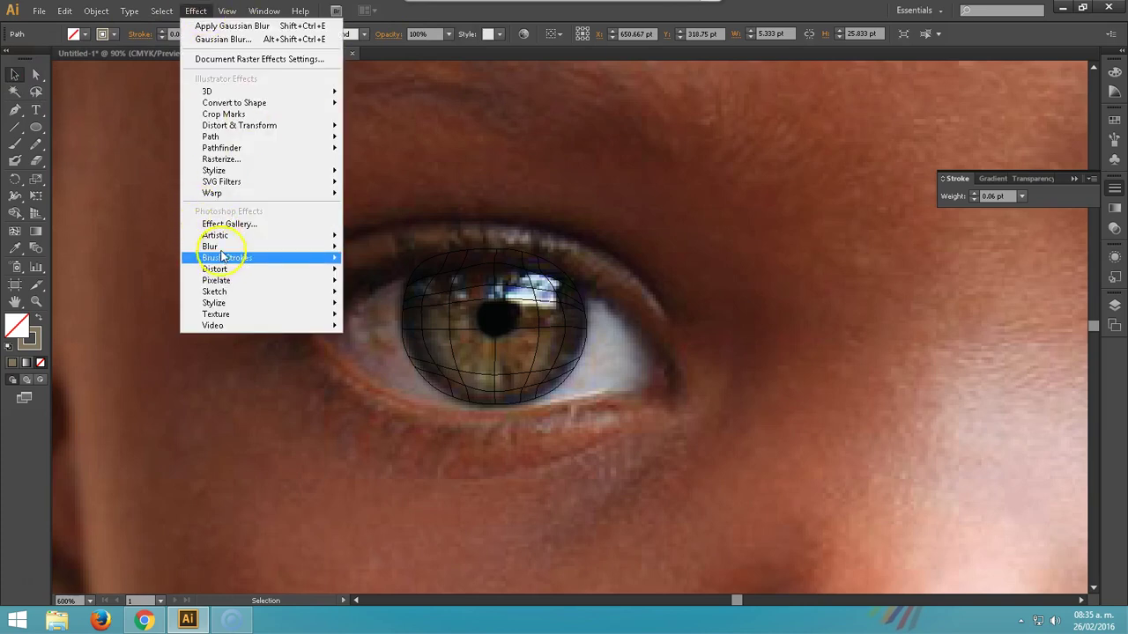
mouse_move(210, 246)
click(382, 250)
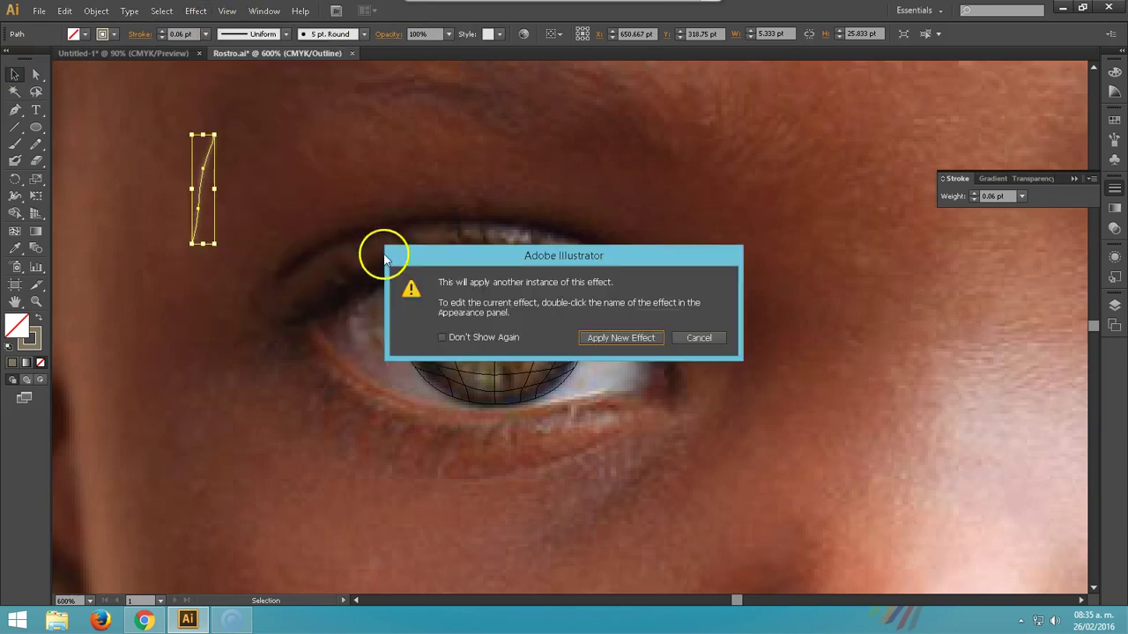
click(621, 338)
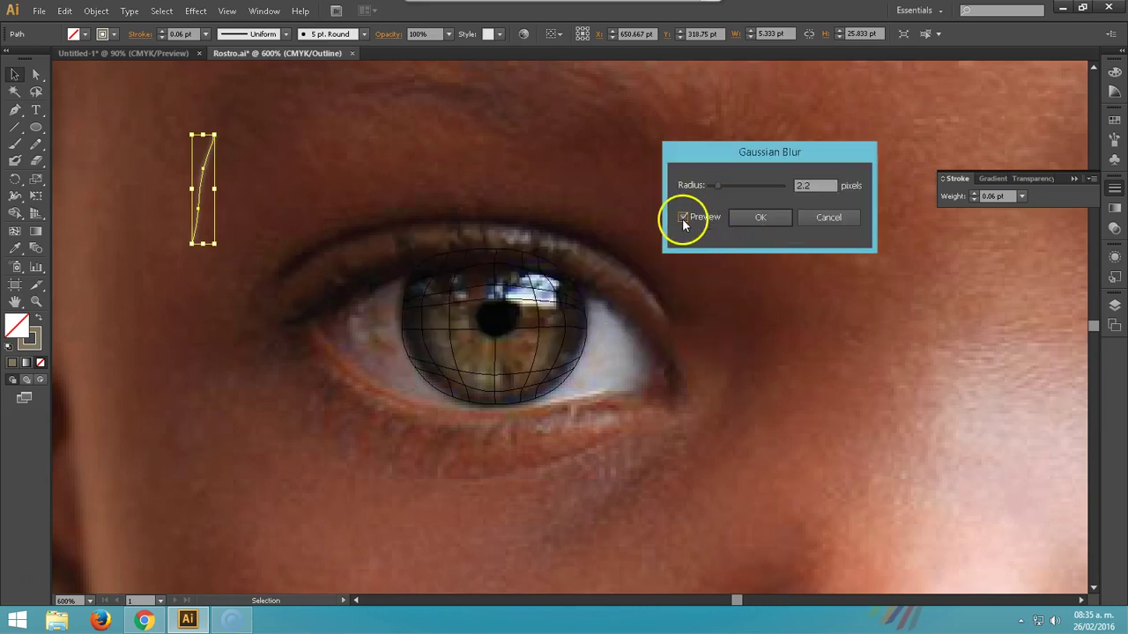
click(825, 221)
click(824, 221)
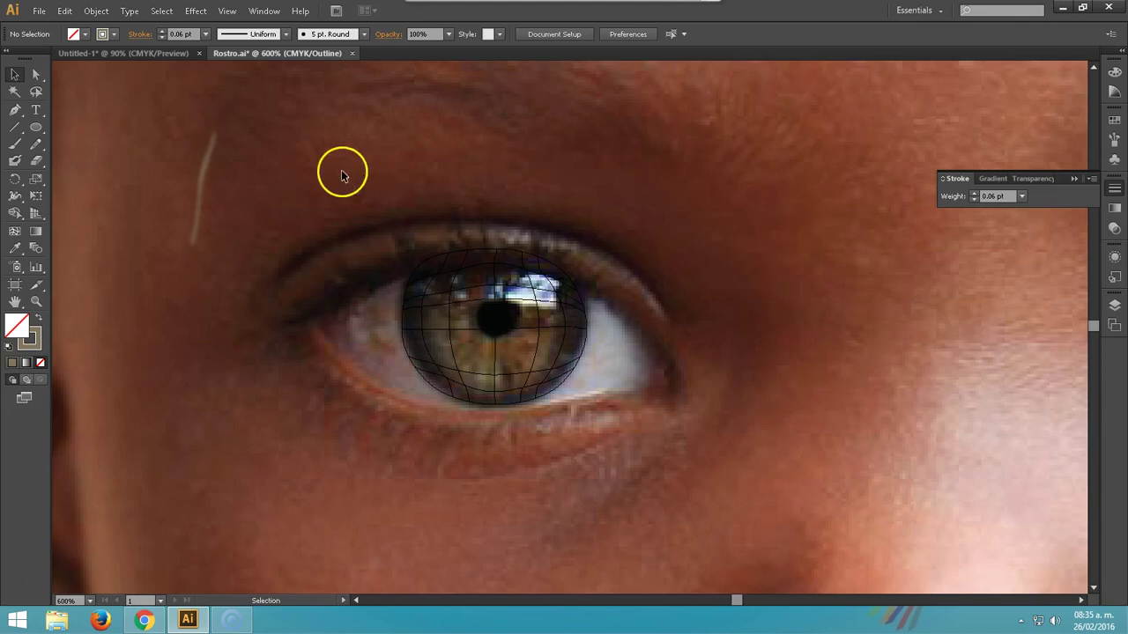
Inspect the blurred hair line in isolation mode, toggling outline and preview with Ctrl+Y
double_click(202, 198)
key(ctrl+y)
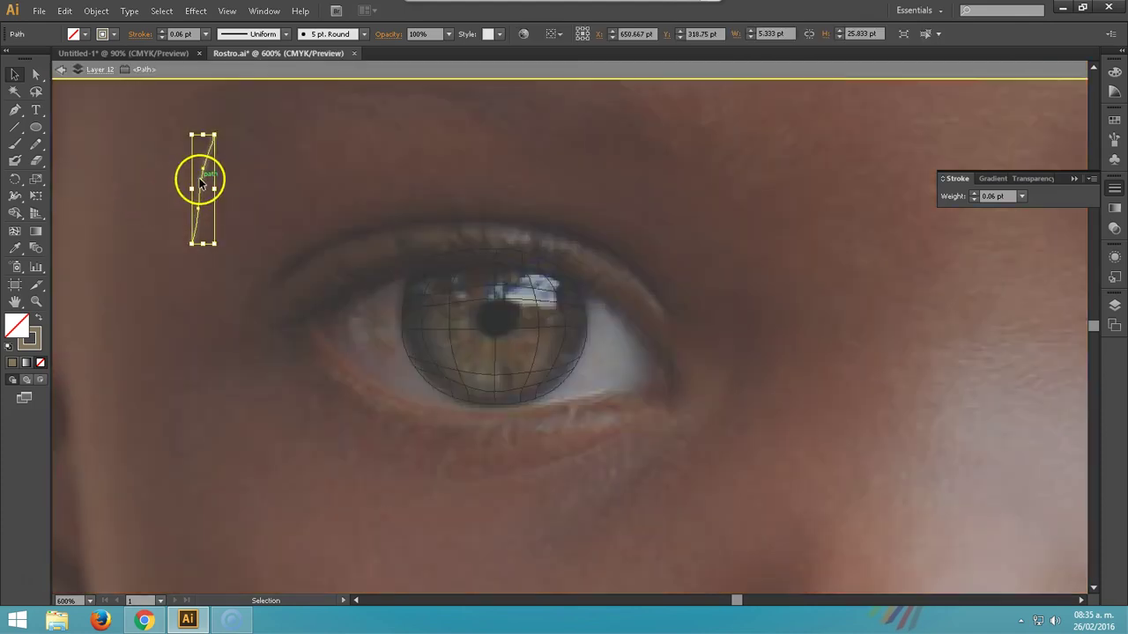
click(129, 195)
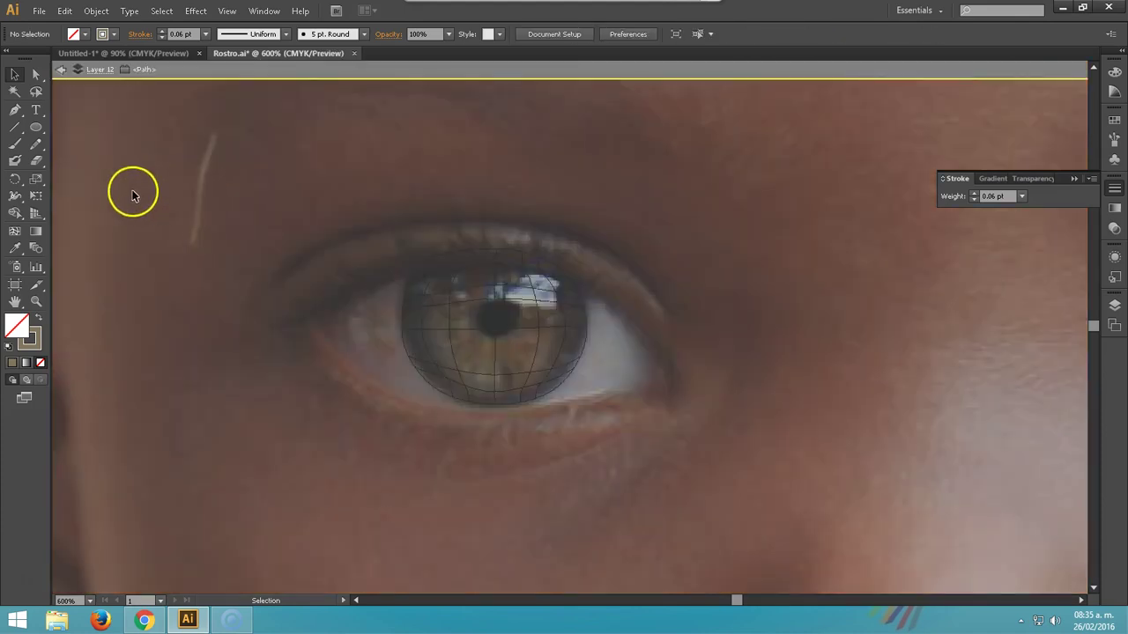
double_click(132, 196)
key(ctrl+y)
double_click(194, 199)
key(ctrl+y)
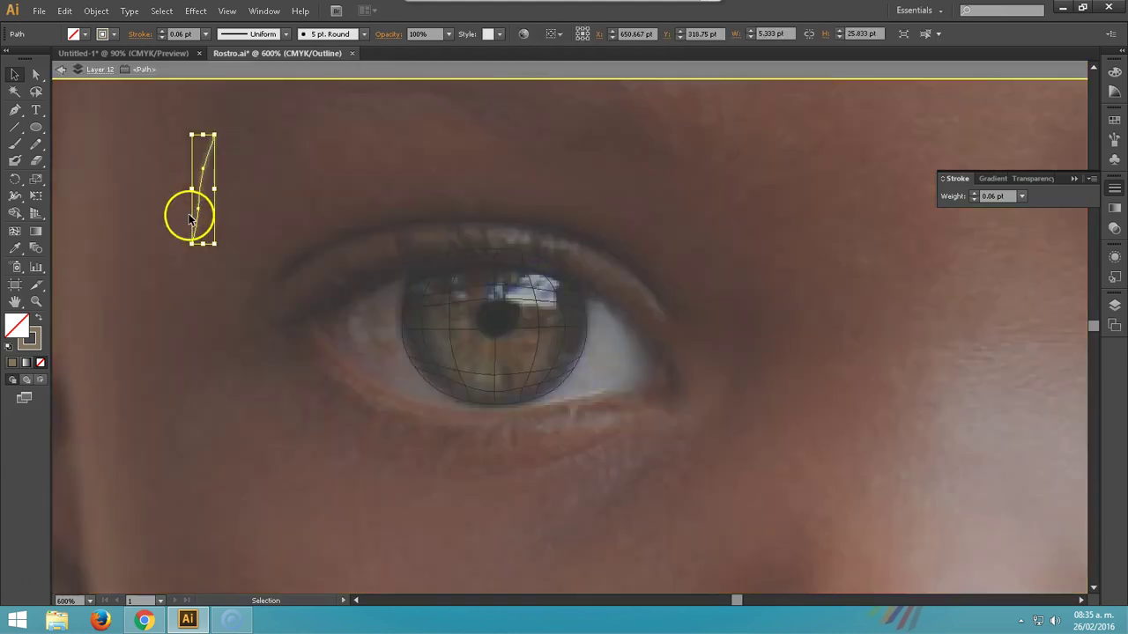
click(129, 185)
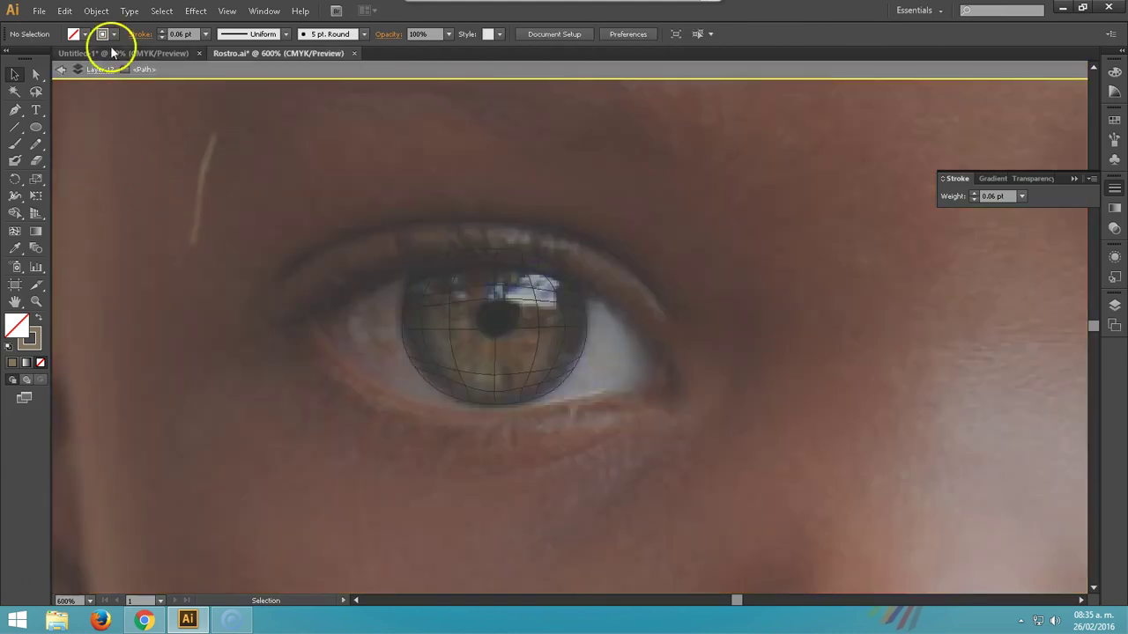
click(60, 69)
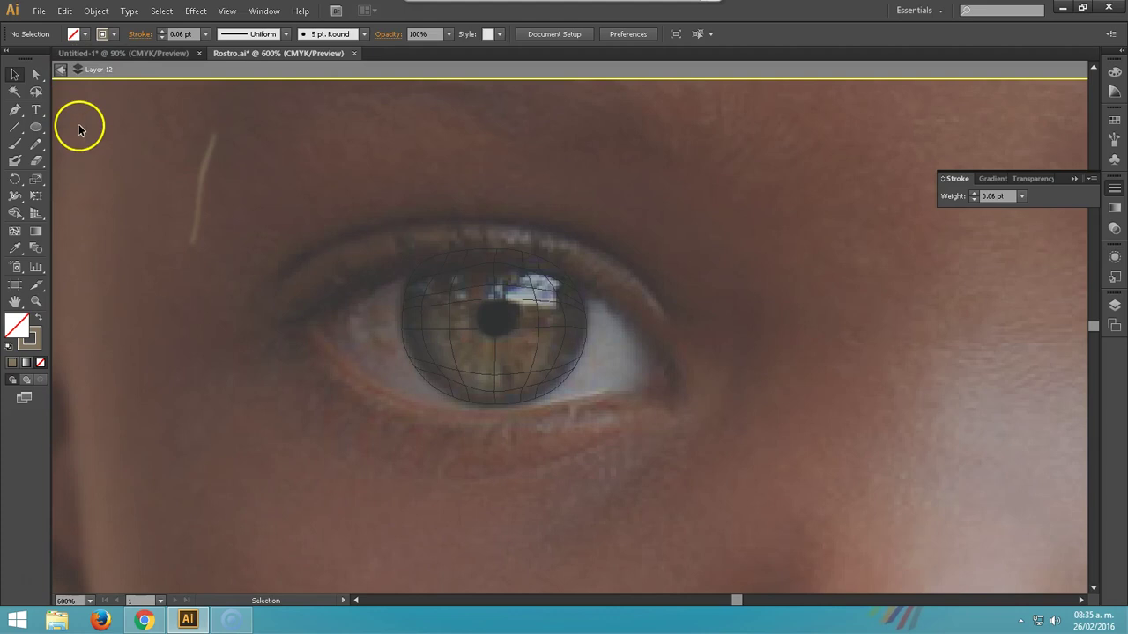
double_click(79, 134)
key(ctrl+y)
Delete the test hair stroke beside the eye
click(197, 211)
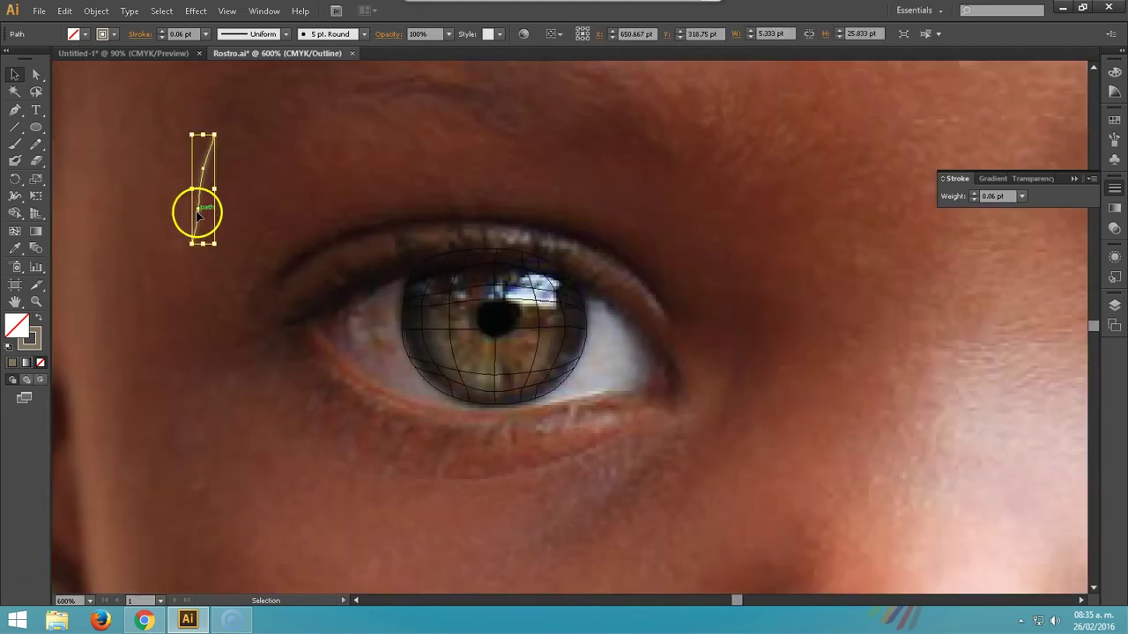
key(Delete)
click(15, 144)
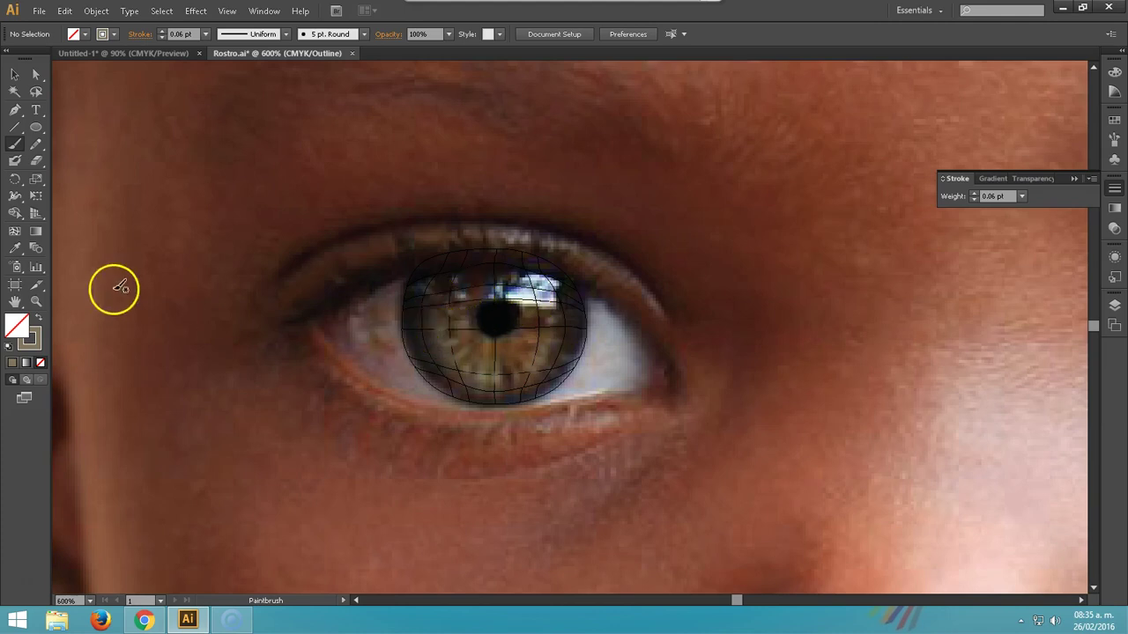
Sample the iris's dark brown and paint trial strokes on the iris and above the eye
click(14, 248)
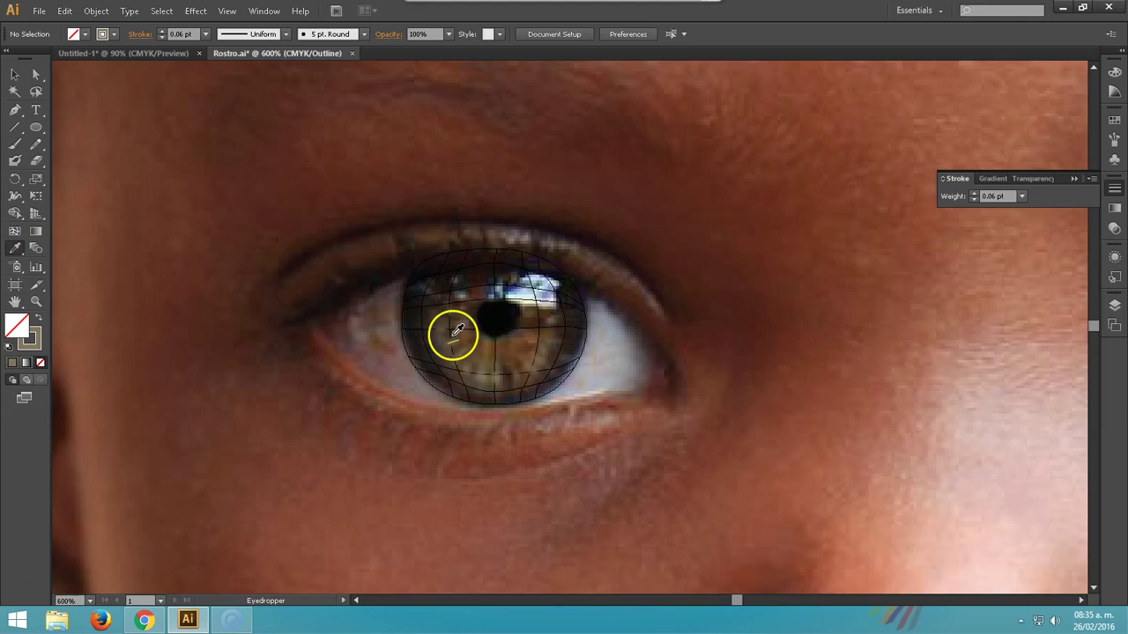
click(454, 334)
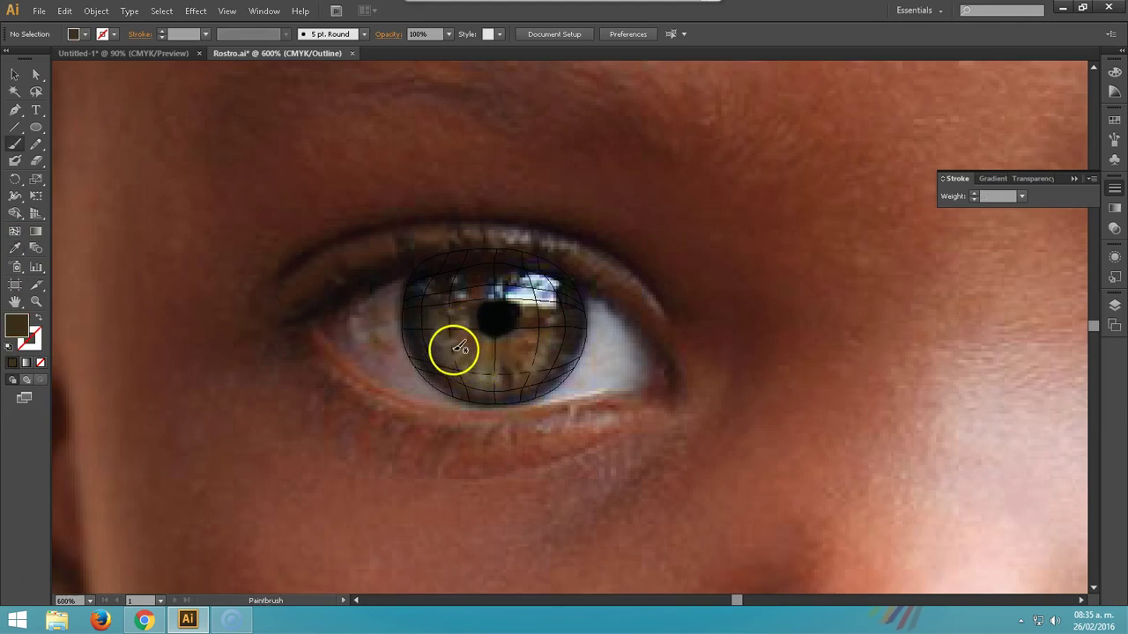
drag(456, 346, 463, 363)
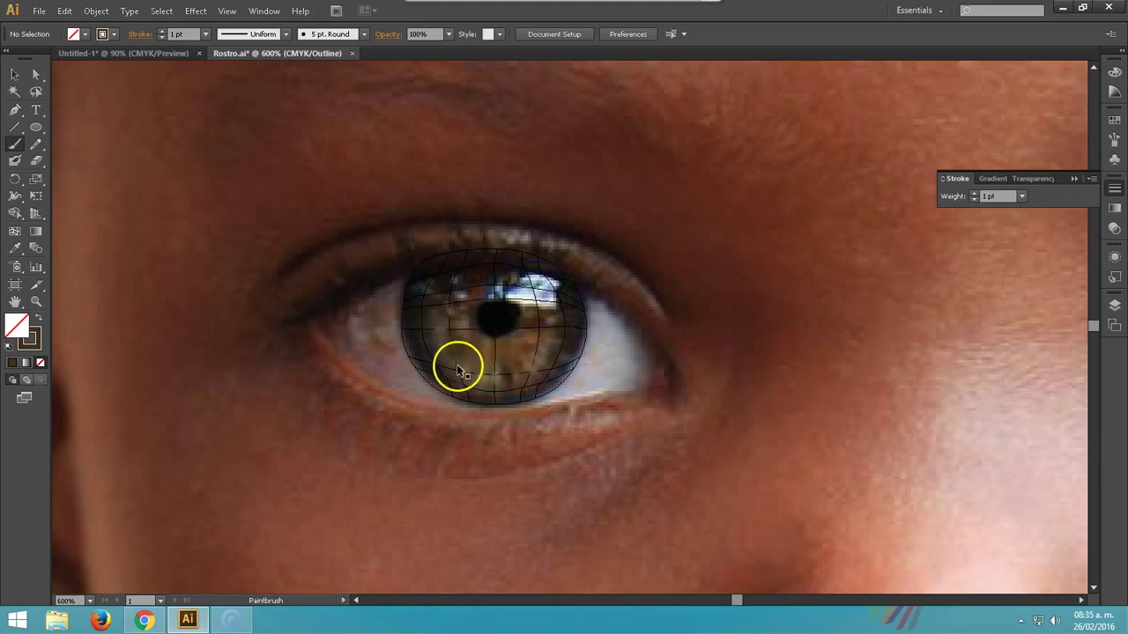
drag(262, 168, 220, 226)
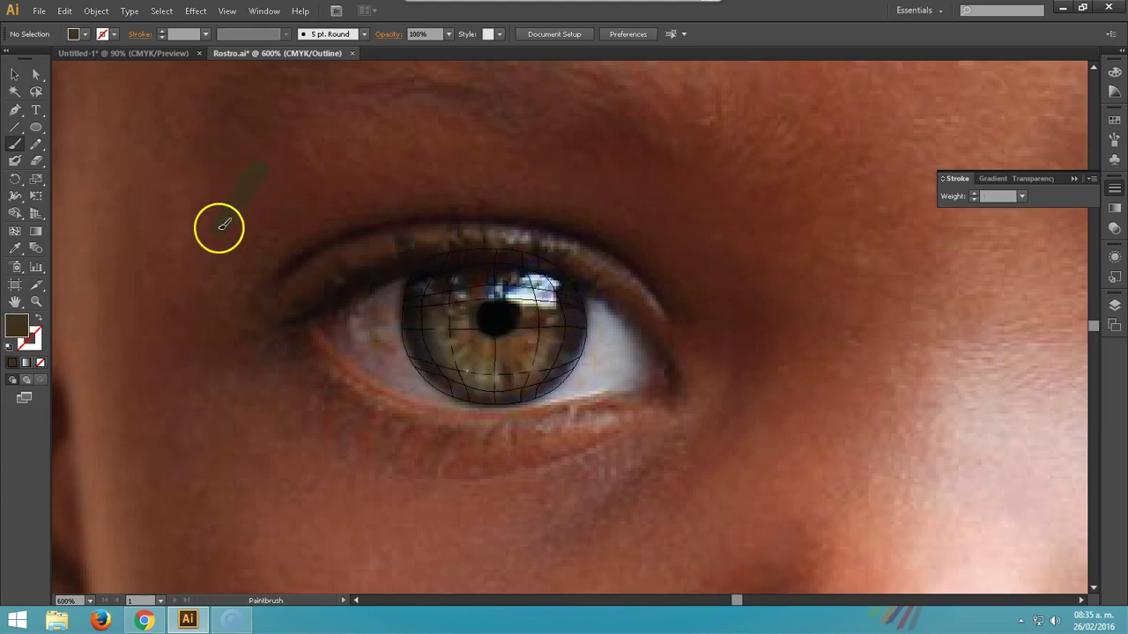
Thin the dark stroke toward 0.06 pt, then paint a fine fibre line on the iris
click(14, 75)
click(240, 191)
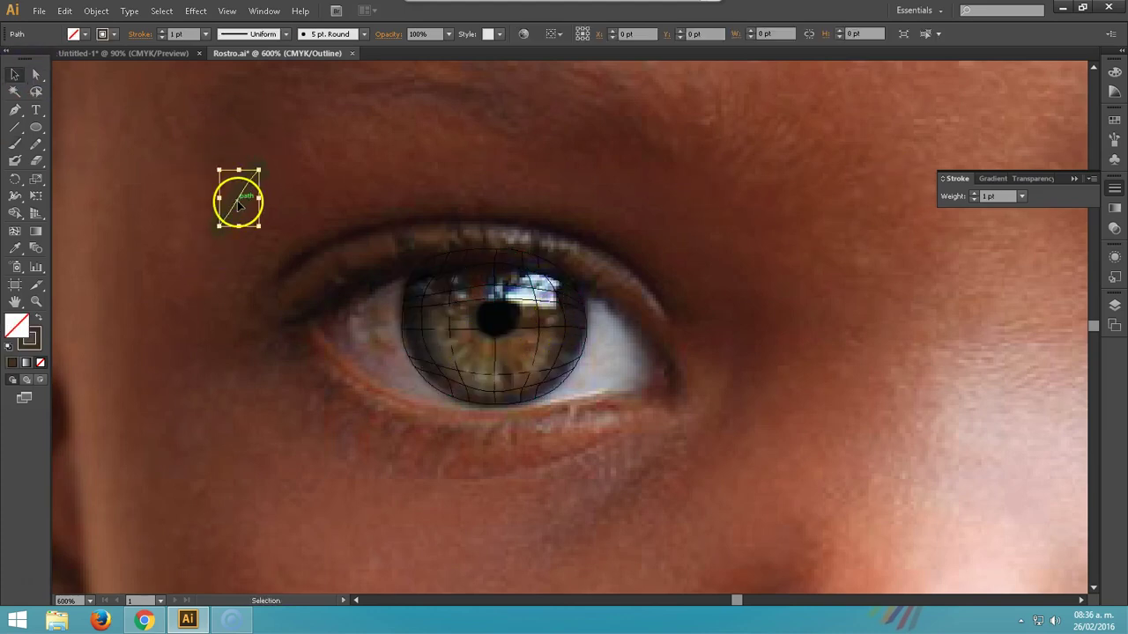
click(984, 197)
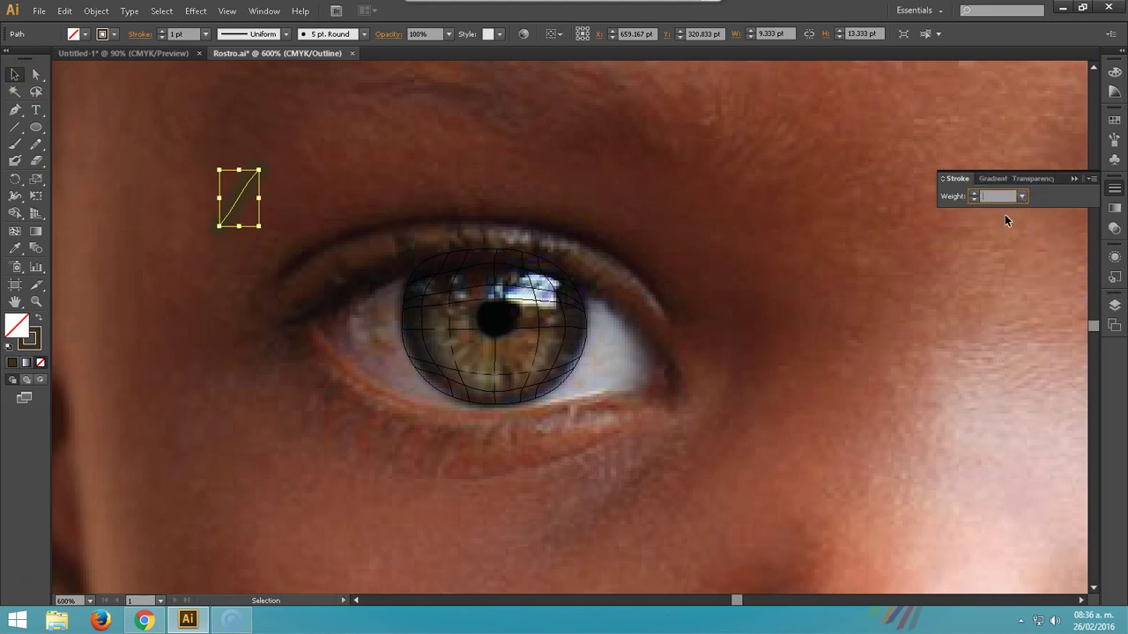
text(0,06)
click(943, 220)
key(b)
drag(458, 351, 462, 349)
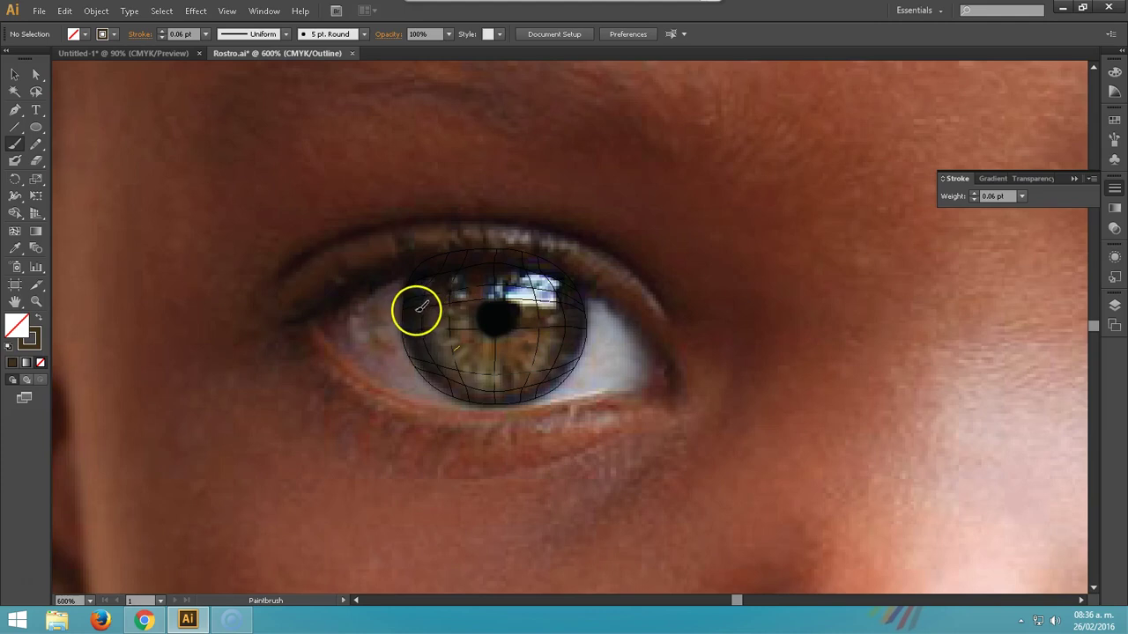
Toggle the finished green eye layer on and off to compare against the new iris strokes
click(999, 197)
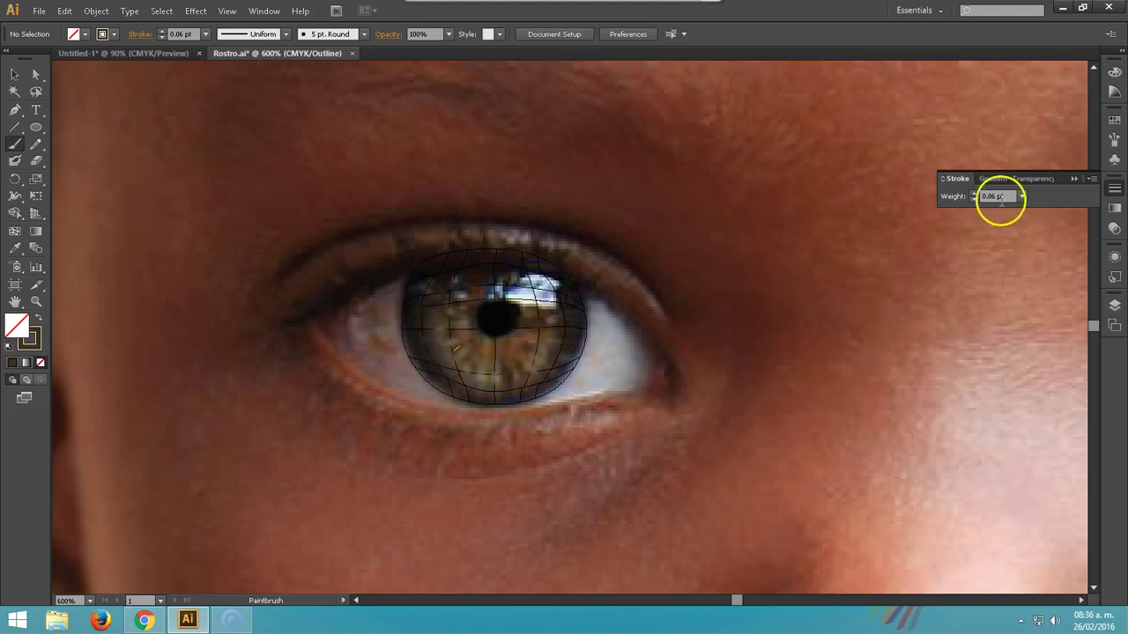
key(F7)
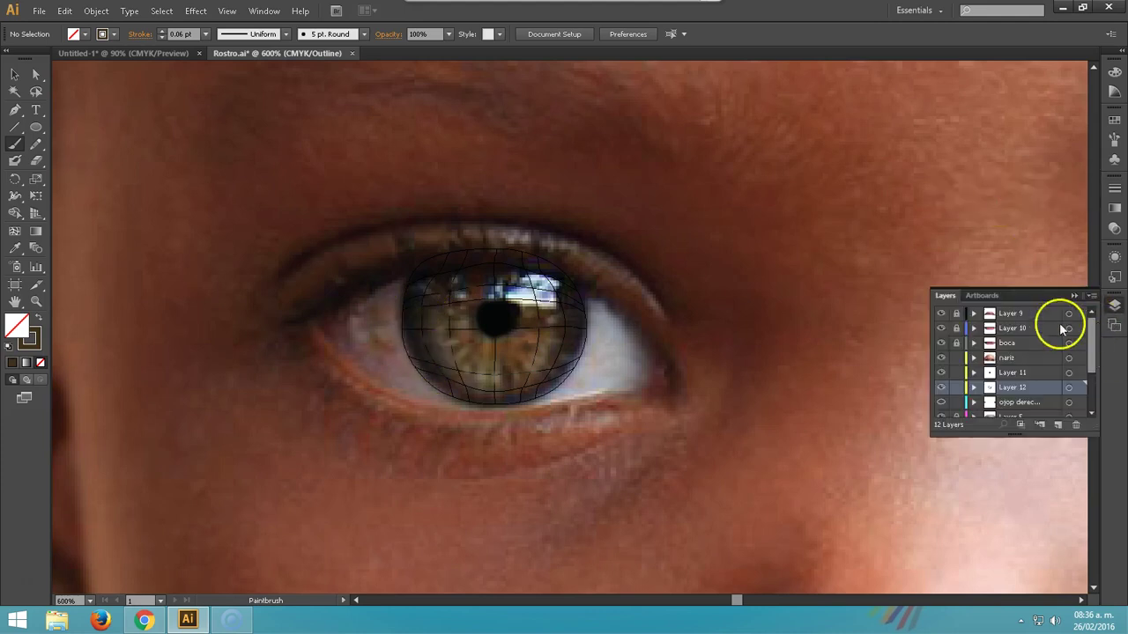
click(940, 402)
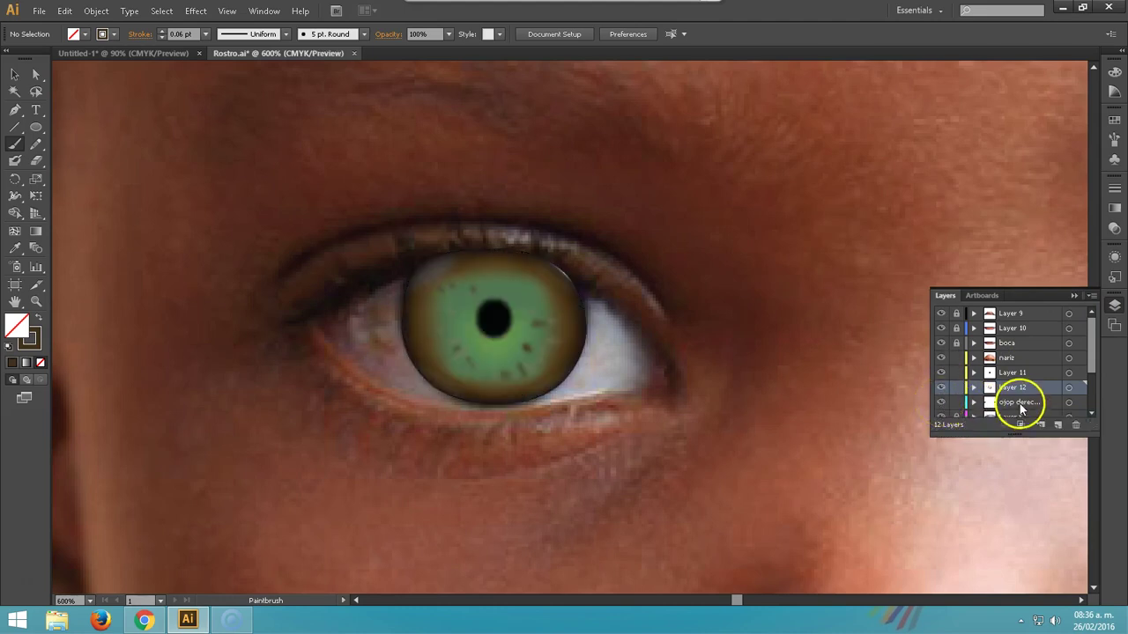
click(940, 403)
click(940, 403)
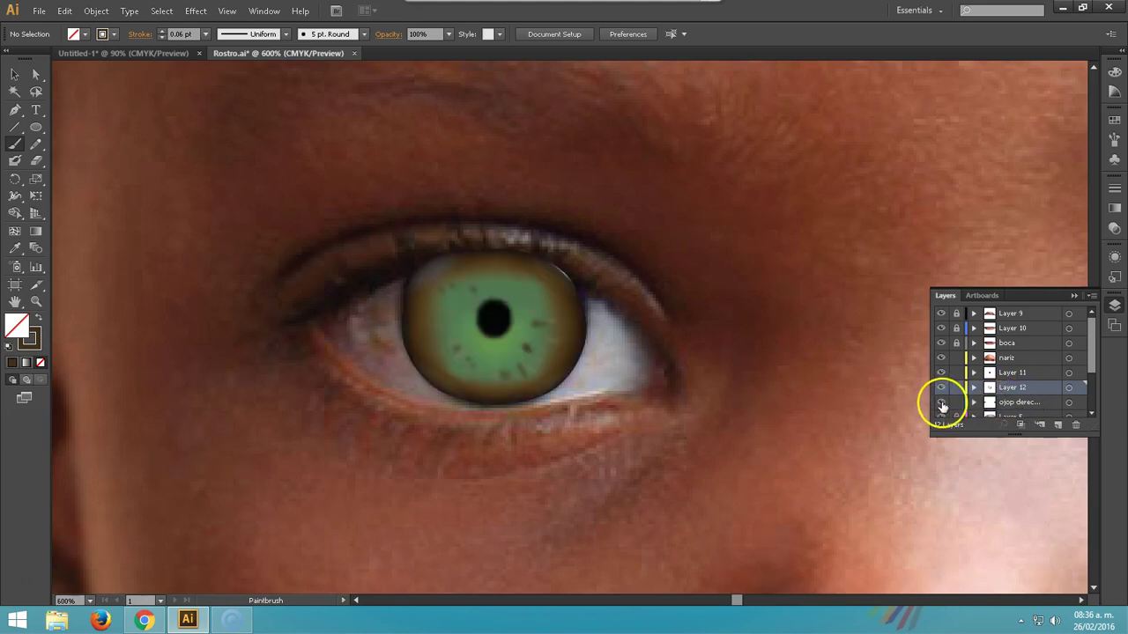
click(940, 388)
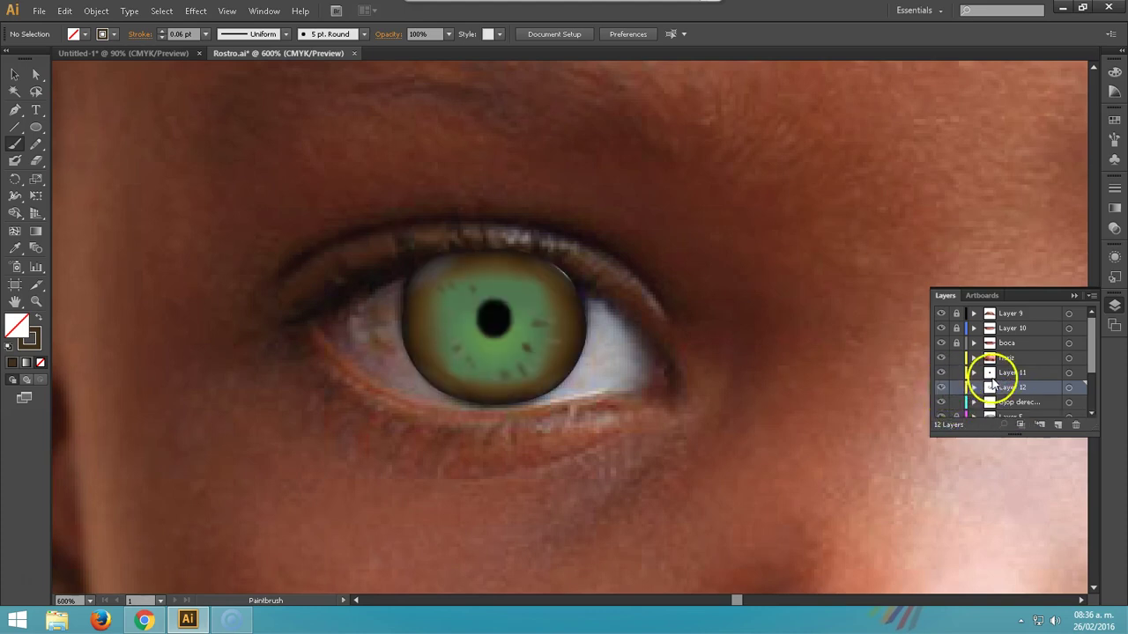
Set the brush fill to pure white, then return the eye layer and Layer 12 to outline view
click(15, 248)
click(600, 374)
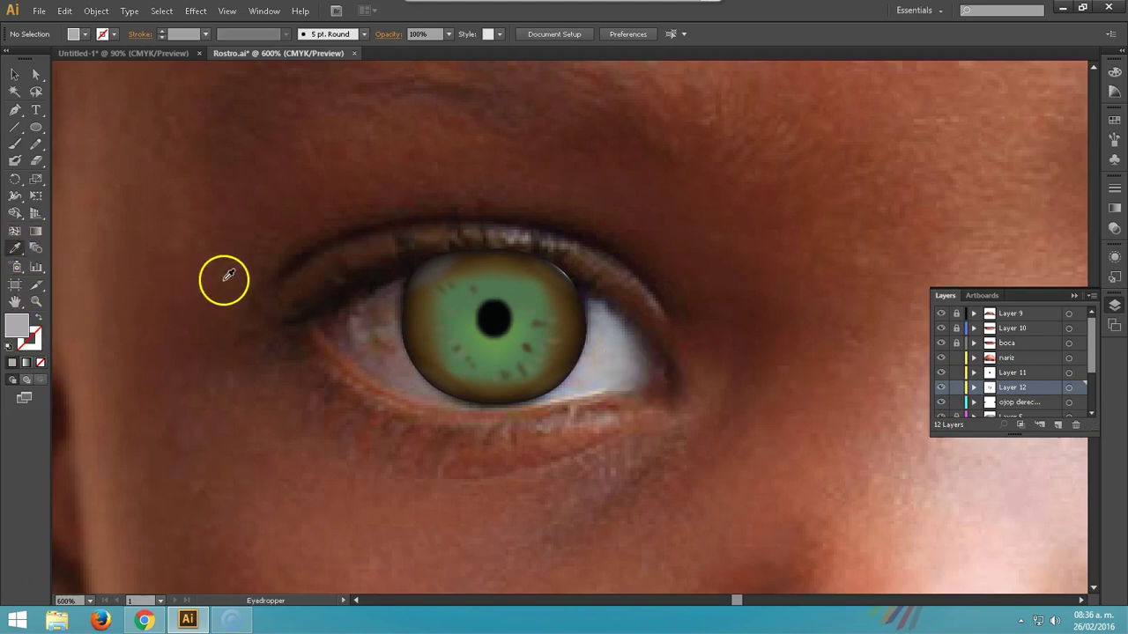
key(b)
double_click(15, 328)
click(380, 222)
click(709, 226)
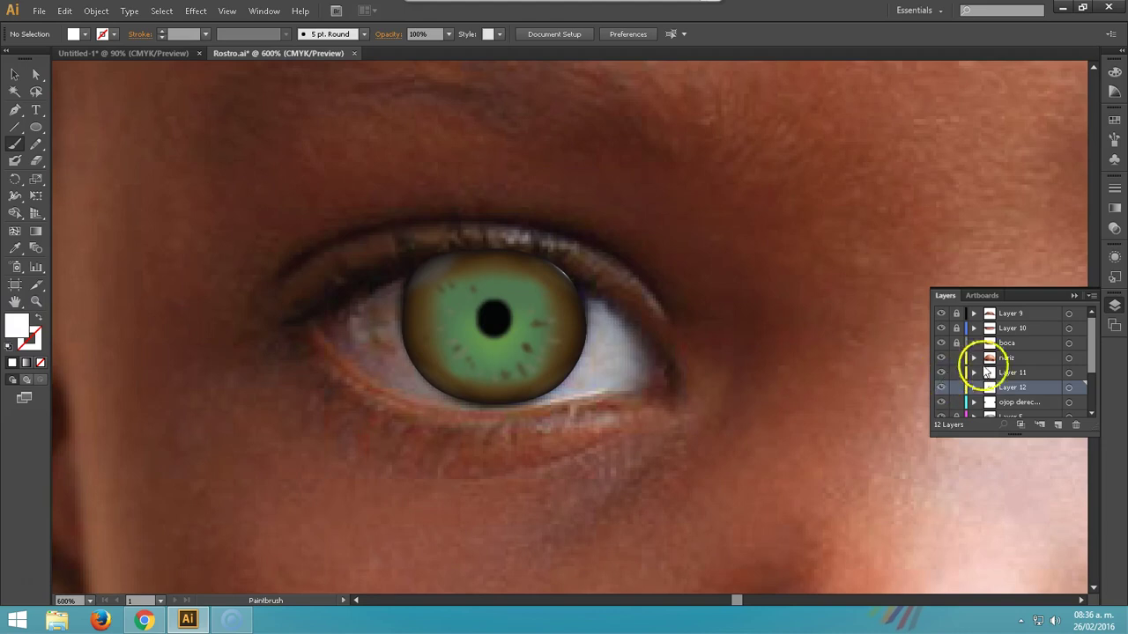
ctrl+click(941, 372)
ctrl+click(941, 388)
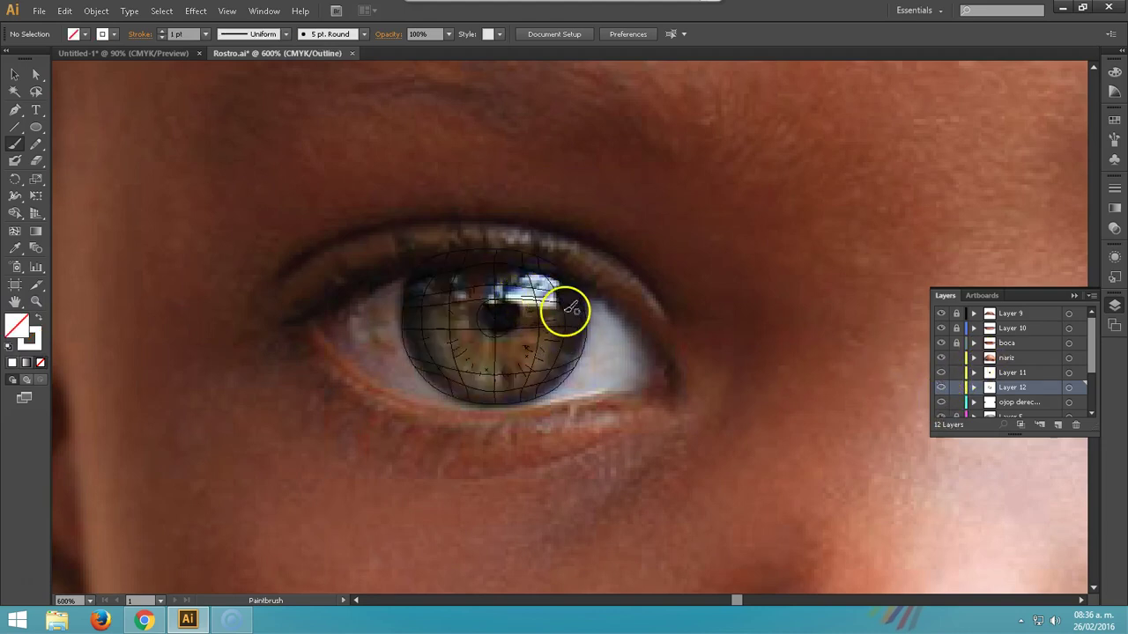
Thin the stray white stroke above the eye to 0.06 pt
ctrl+click(466, 266)
drag(747, 139, 784, 195)
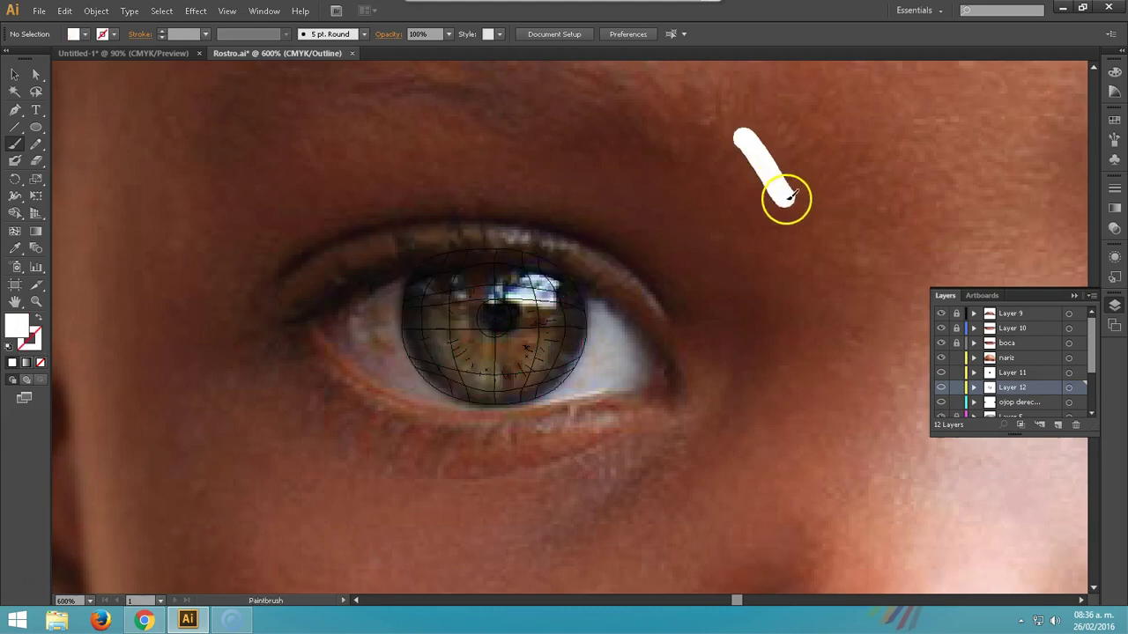
click(12, 72)
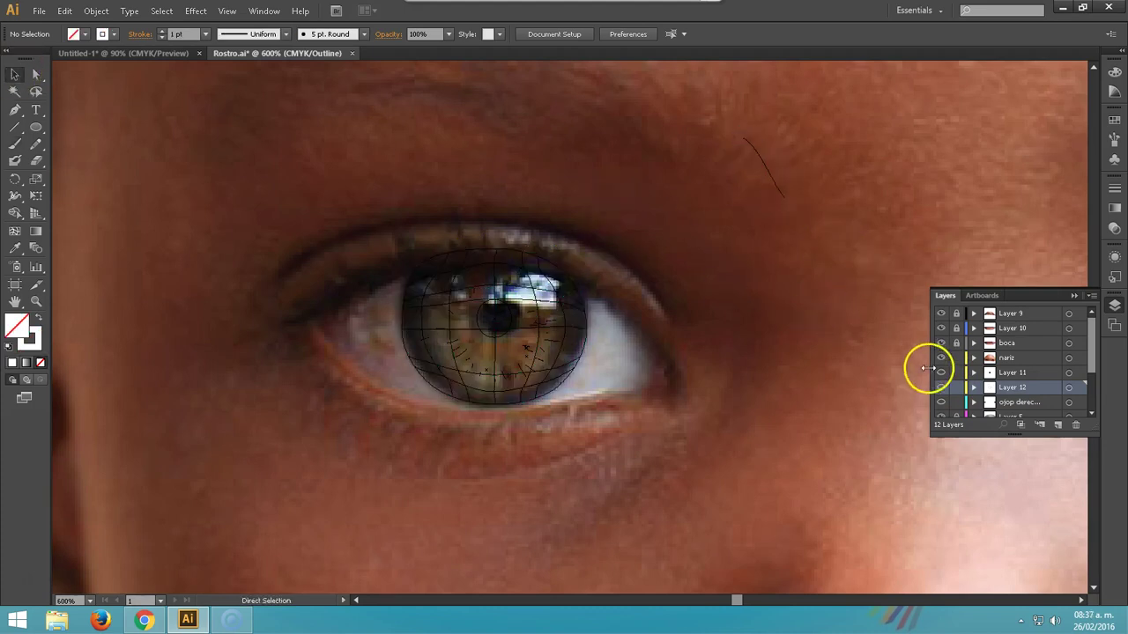
ctrl+click(942, 391)
click(772, 187)
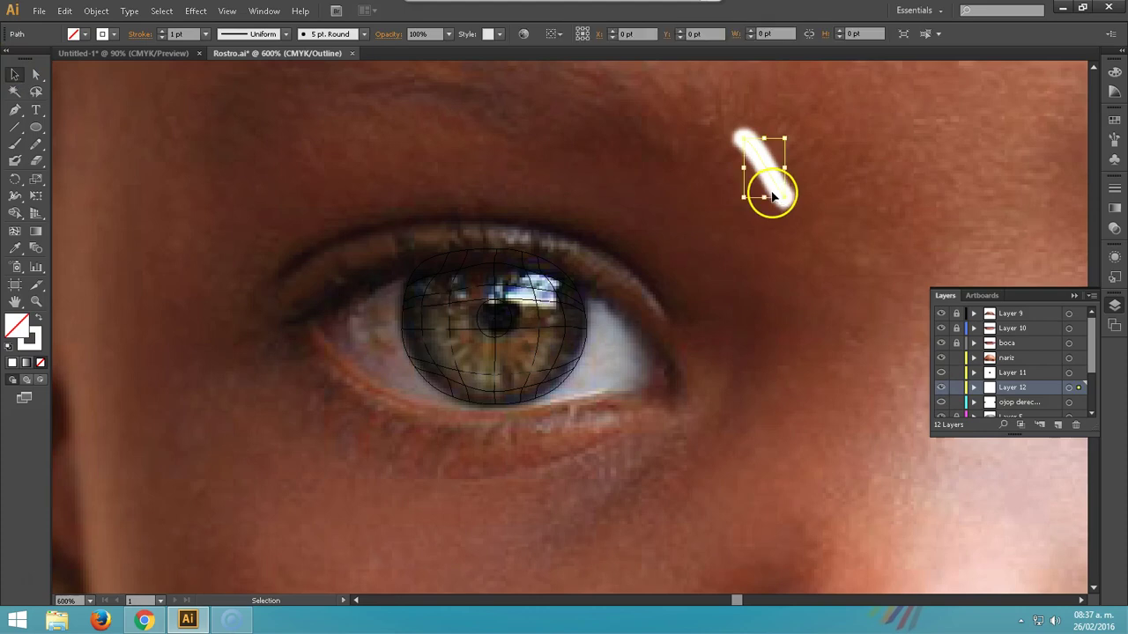
click(1114, 187)
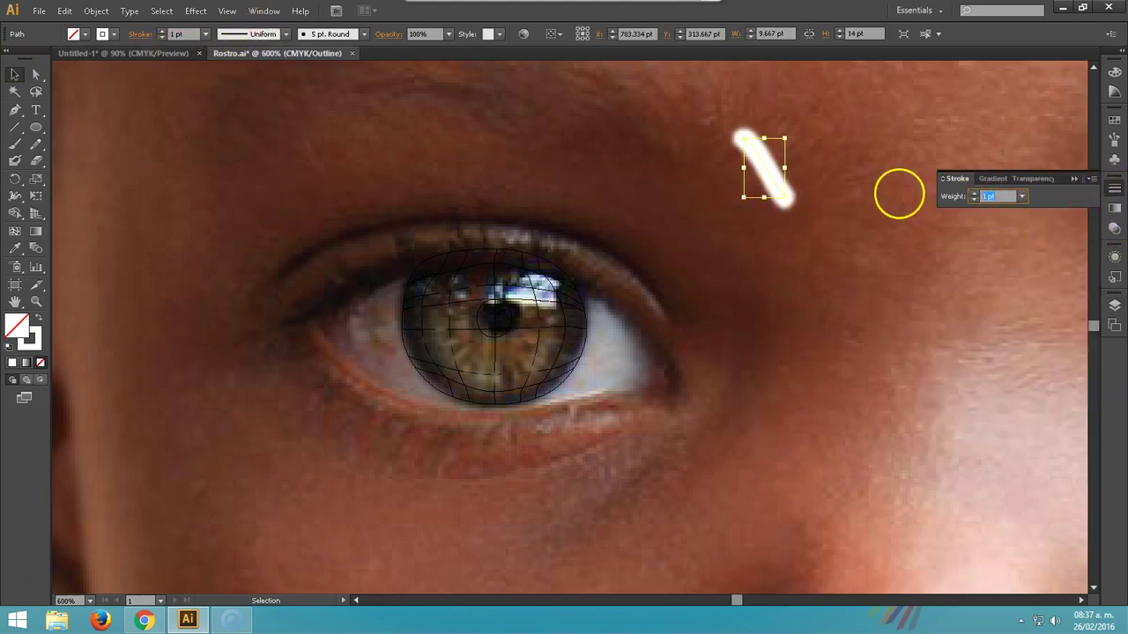
text(6)
key(Return)
click(876, 212)
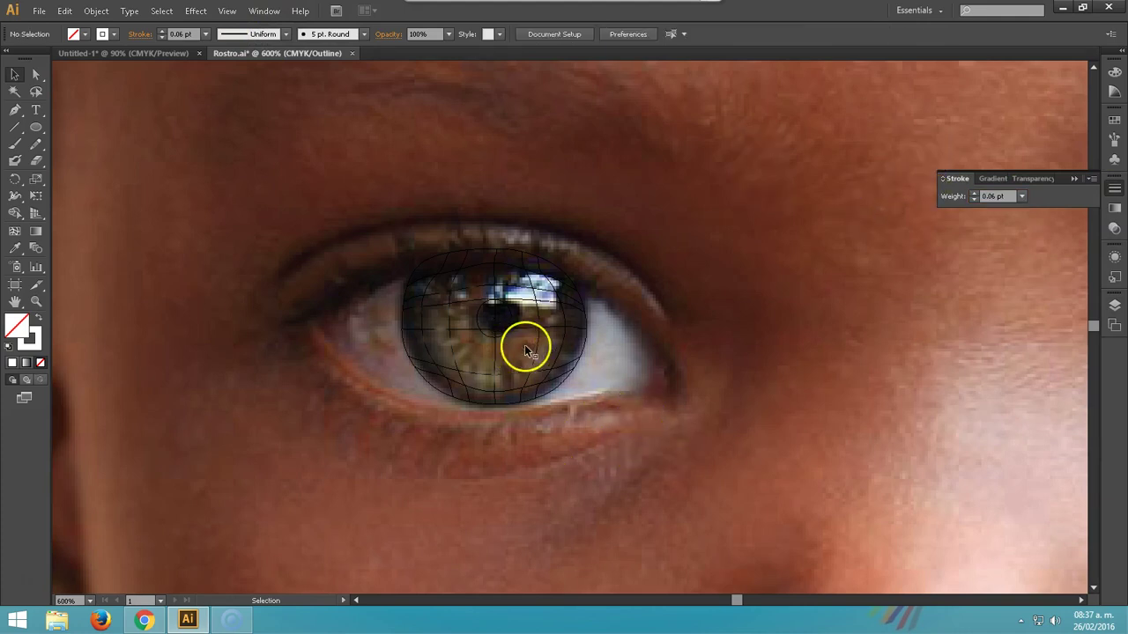
Paint short white fibre strokes on the iris's left side and select one of them
key(b)
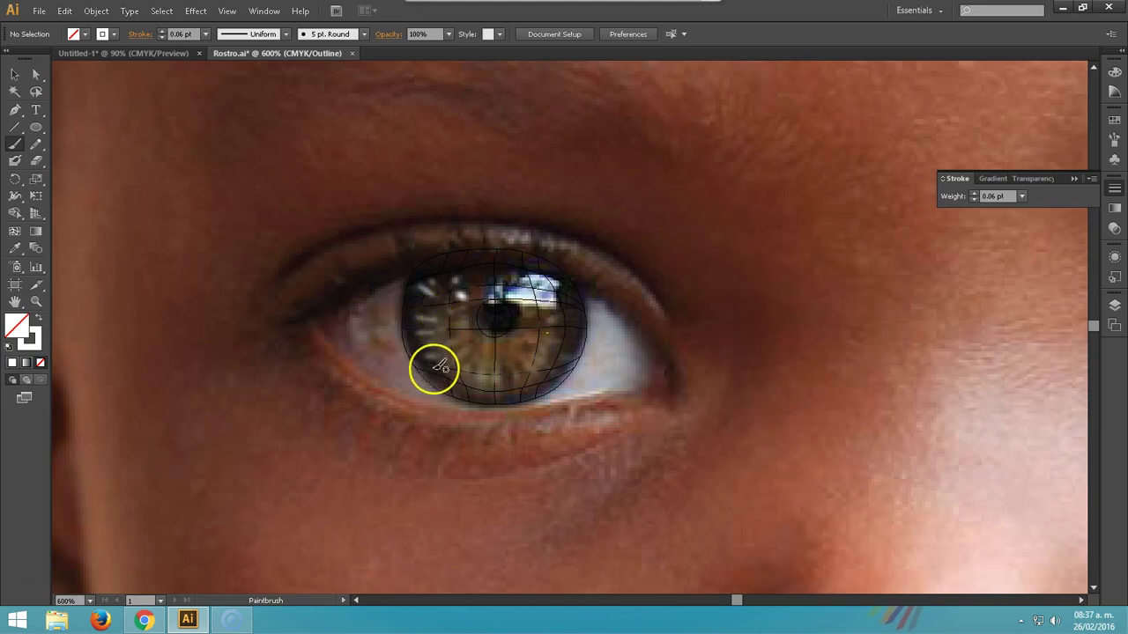
click(39, 76)
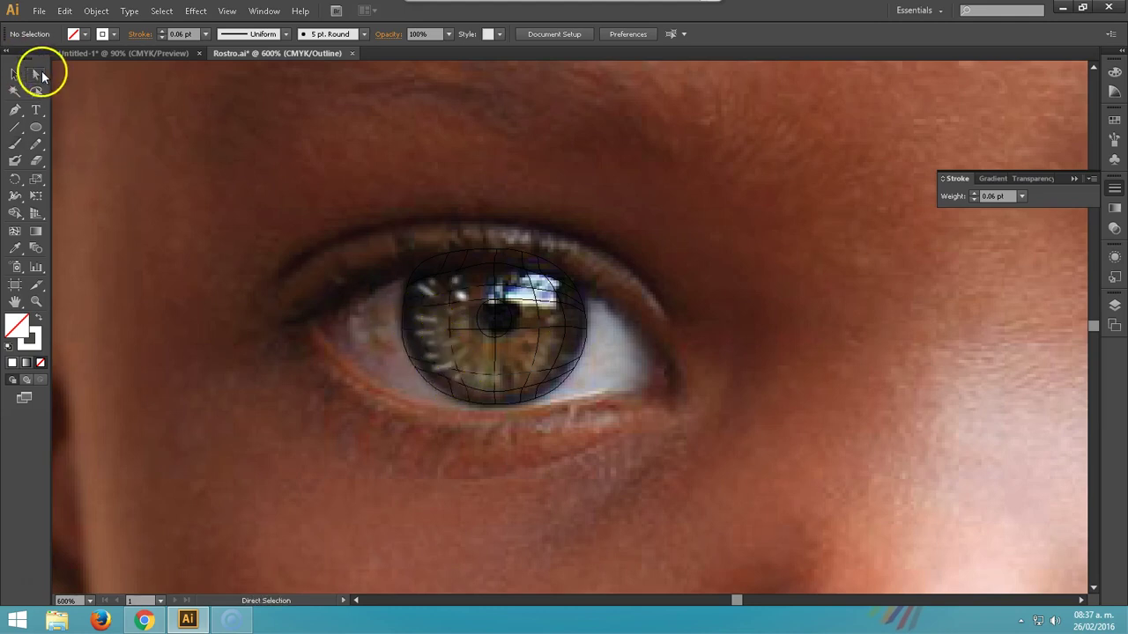
click(424, 290)
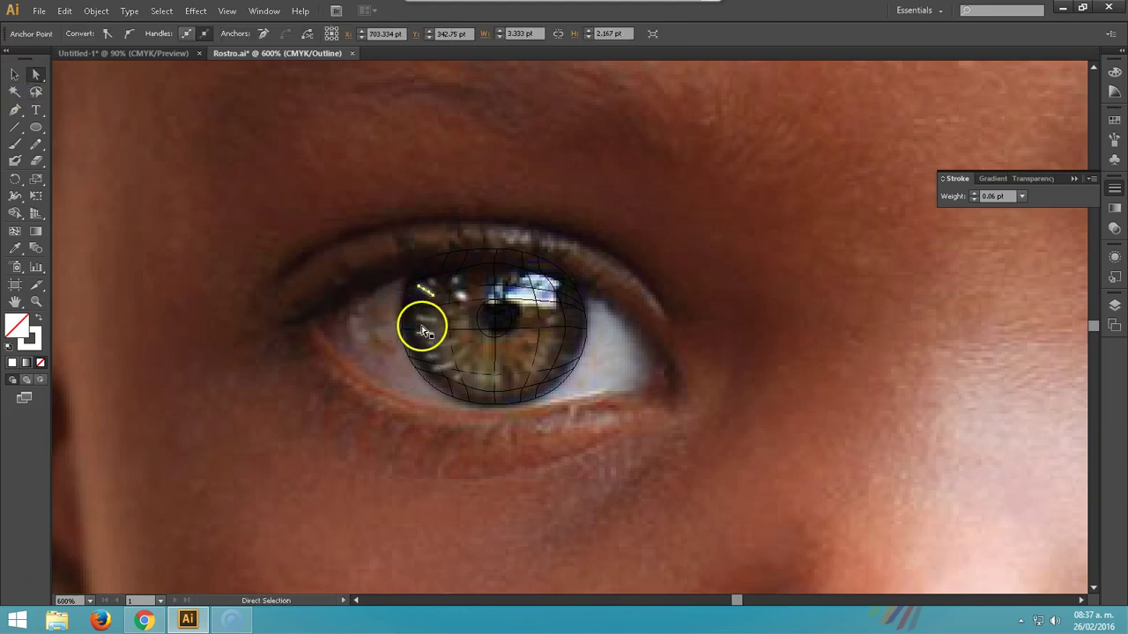
click(14, 75)
click(387, 207)
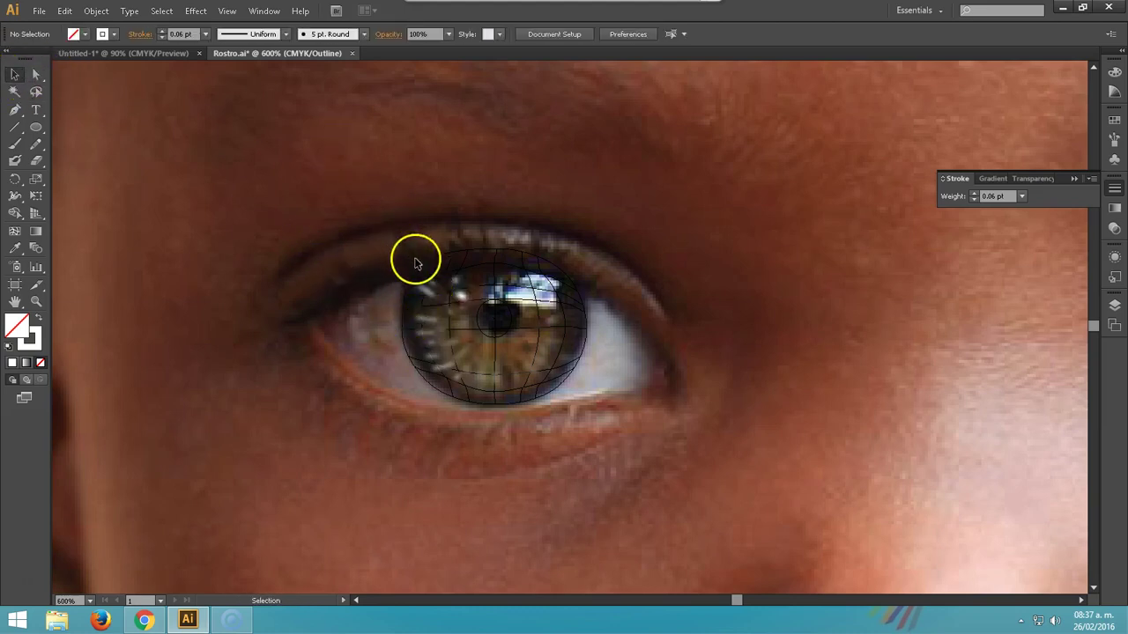
click(434, 282)
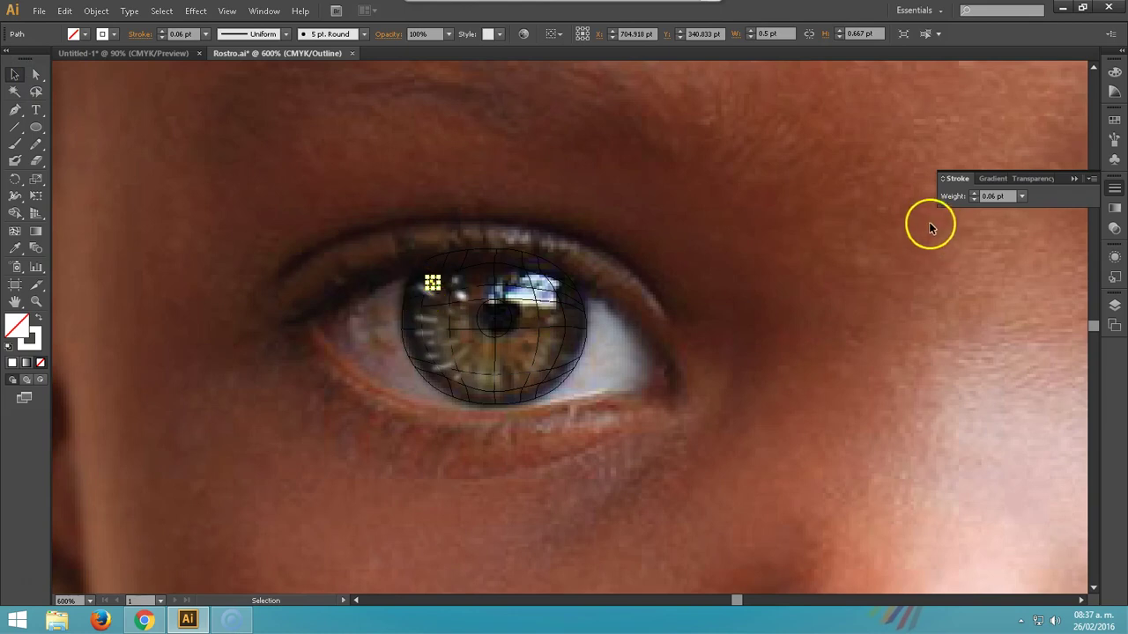
Lock and unlock Layer 12, toggle the eye layer's display, and make Layer 12 active
key(F7)
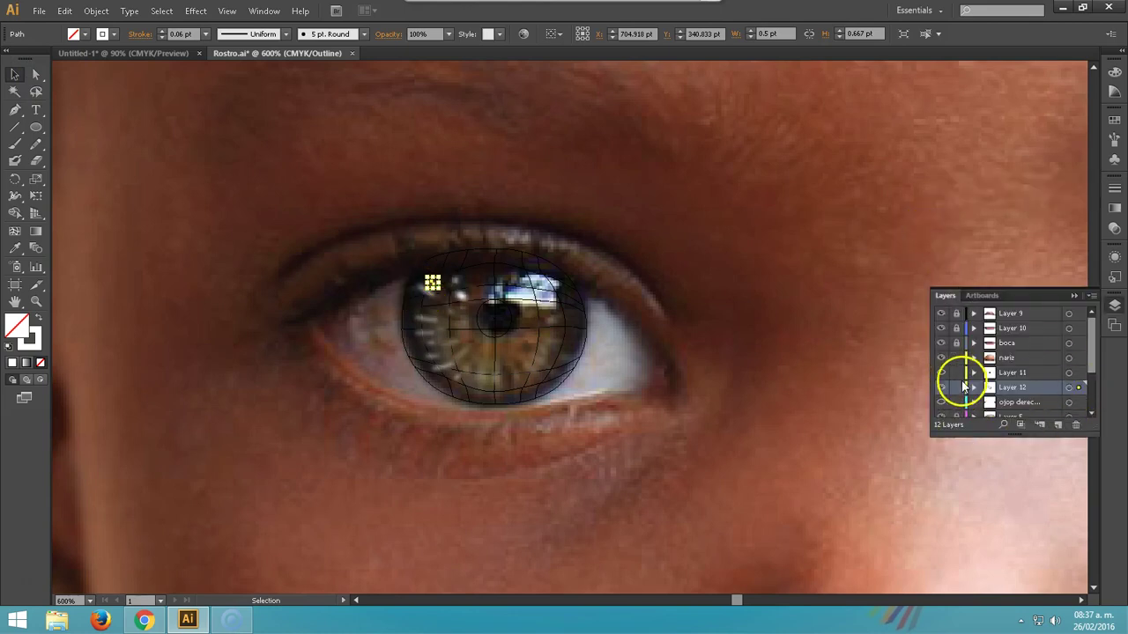
click(942, 388)
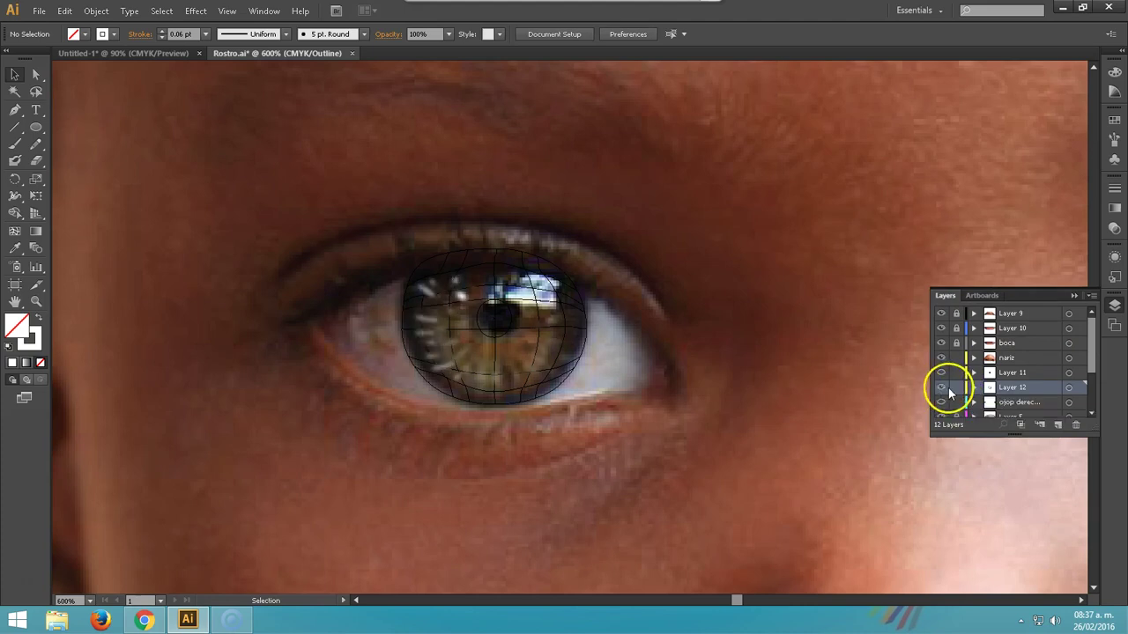
click(956, 389)
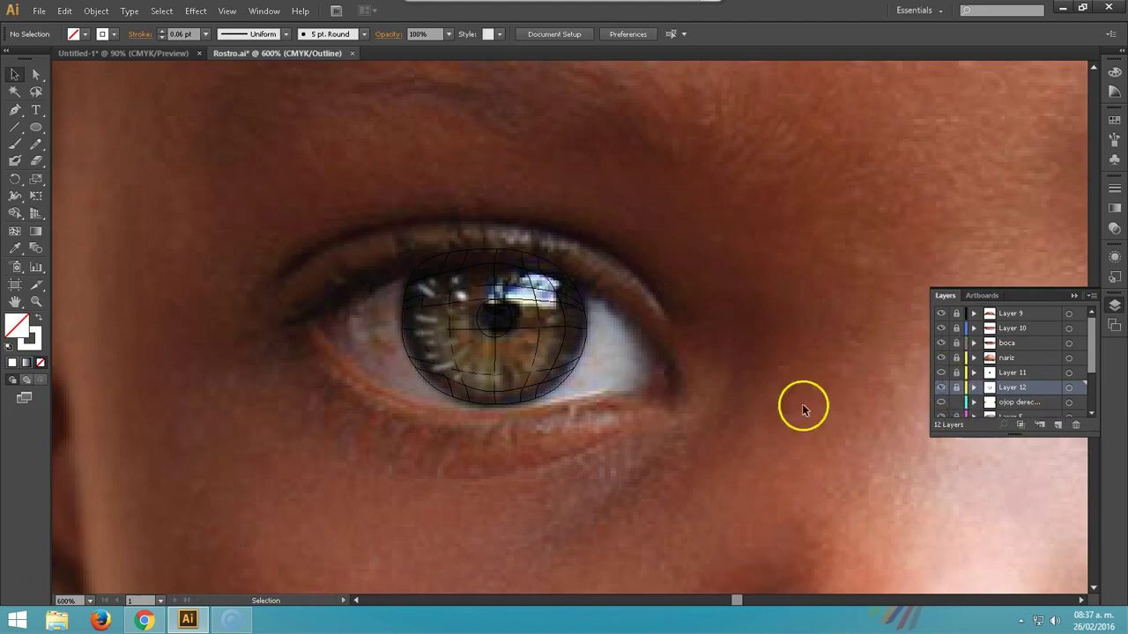
click(956, 404)
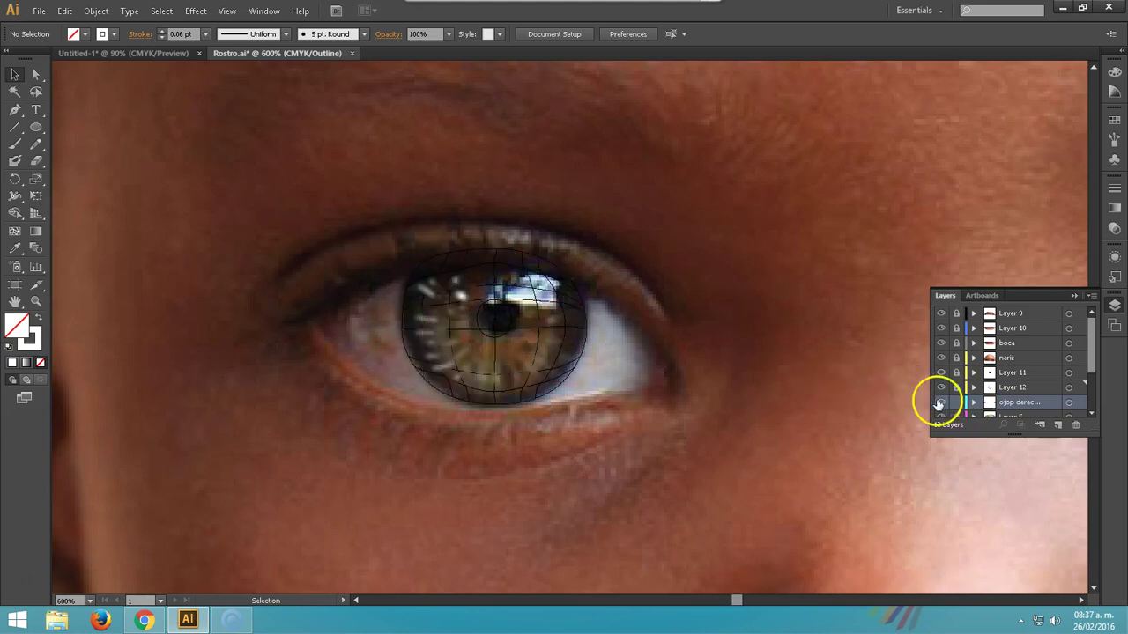
click(941, 404)
click(941, 403)
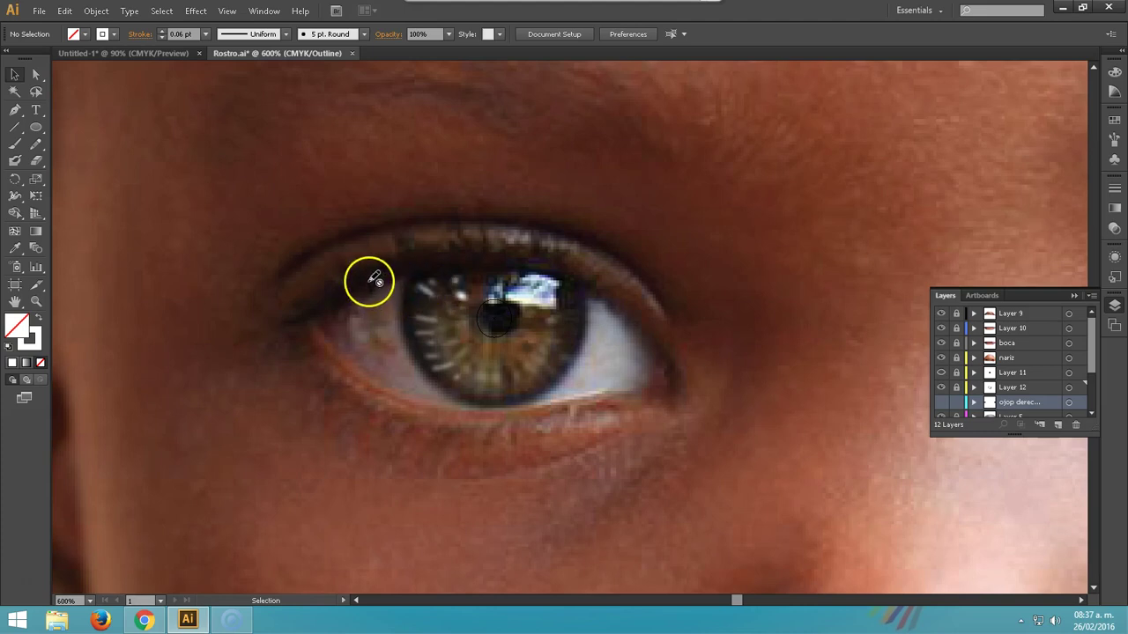
click(1013, 388)
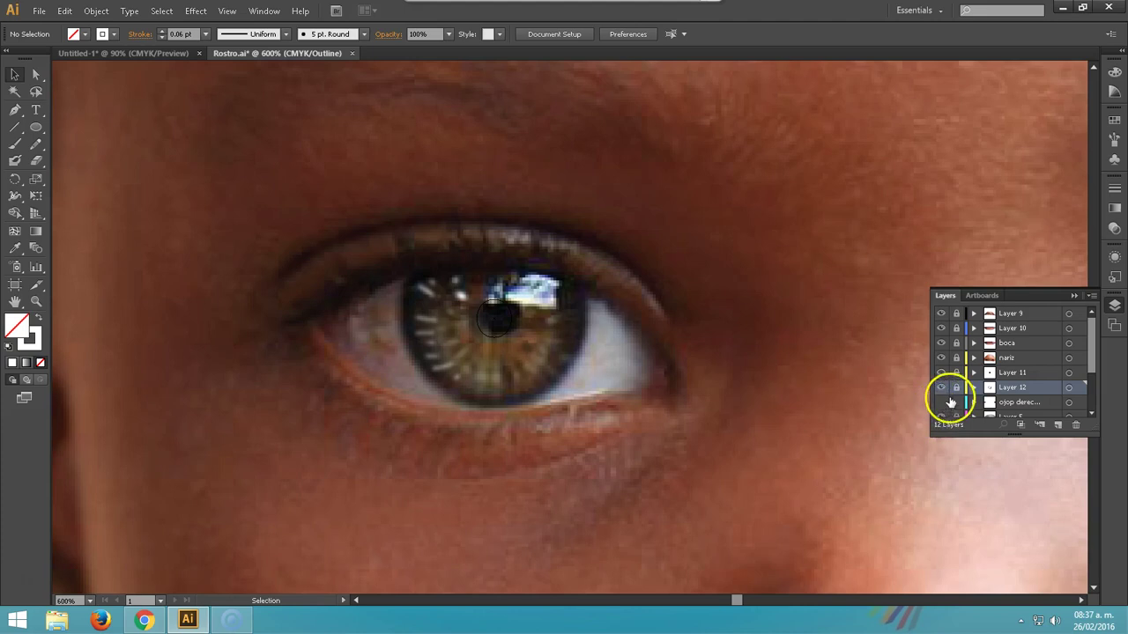
click(956, 388)
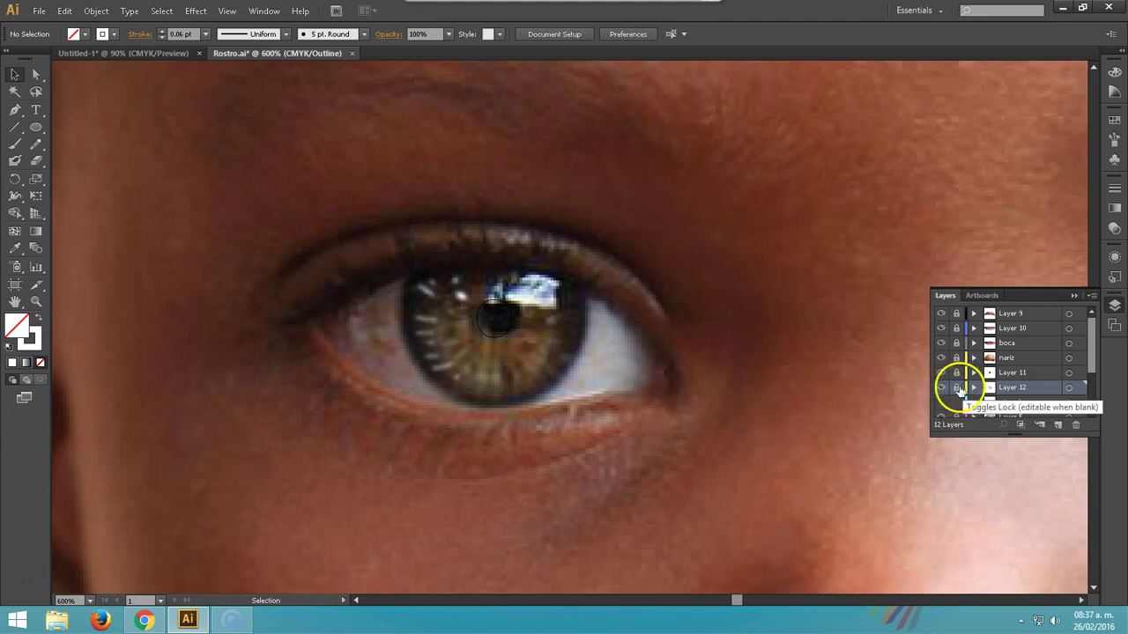
Try selecting the left-side iris strokes with Direct Selection and Lasso
key(a)
click(429, 293)
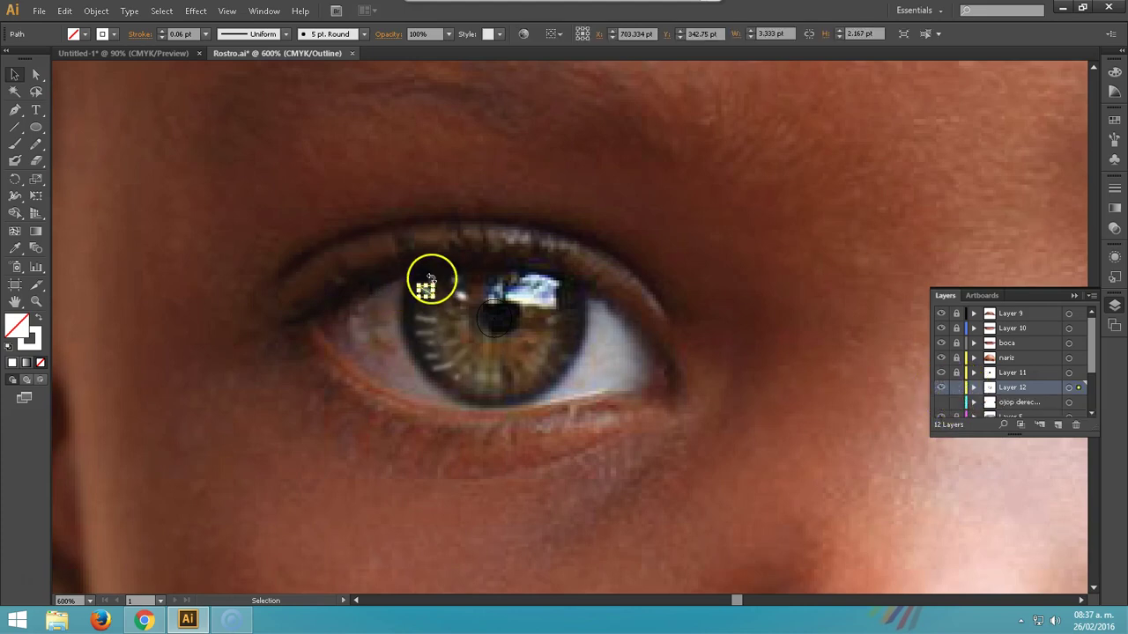
key(q)
drag(379, 274, 434, 333)
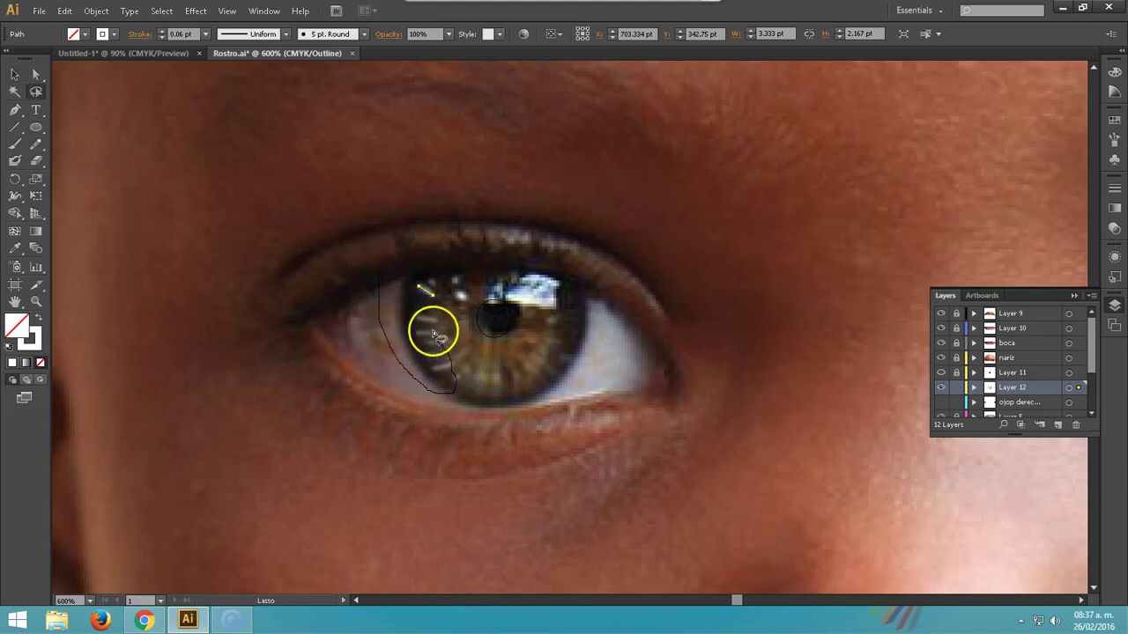
drag(435, 266, 367, 302)
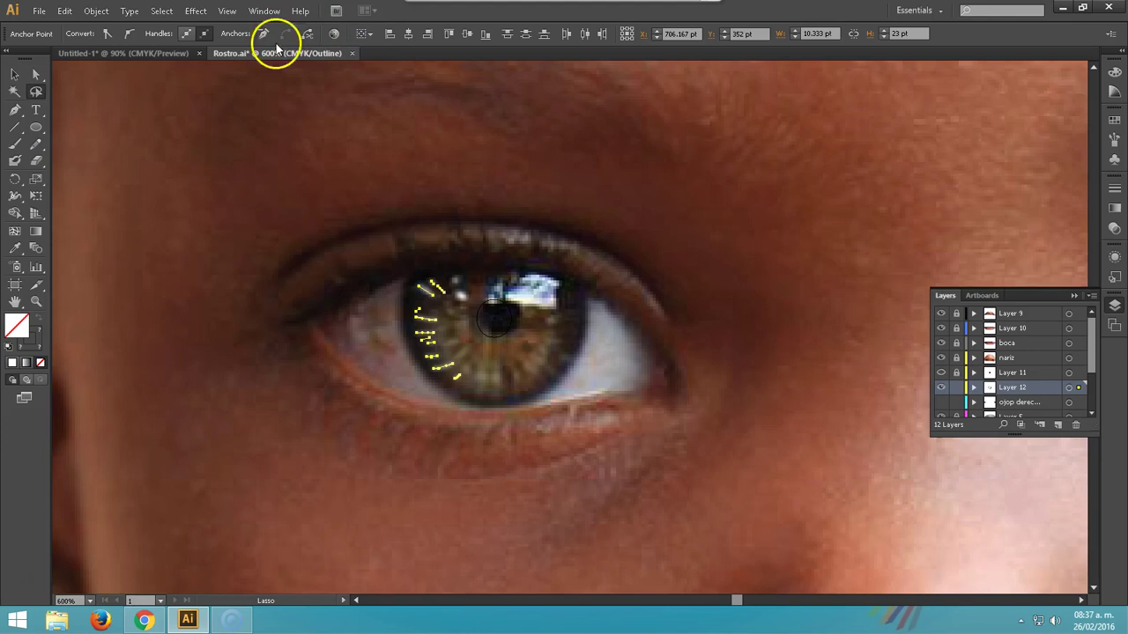
click(15, 74)
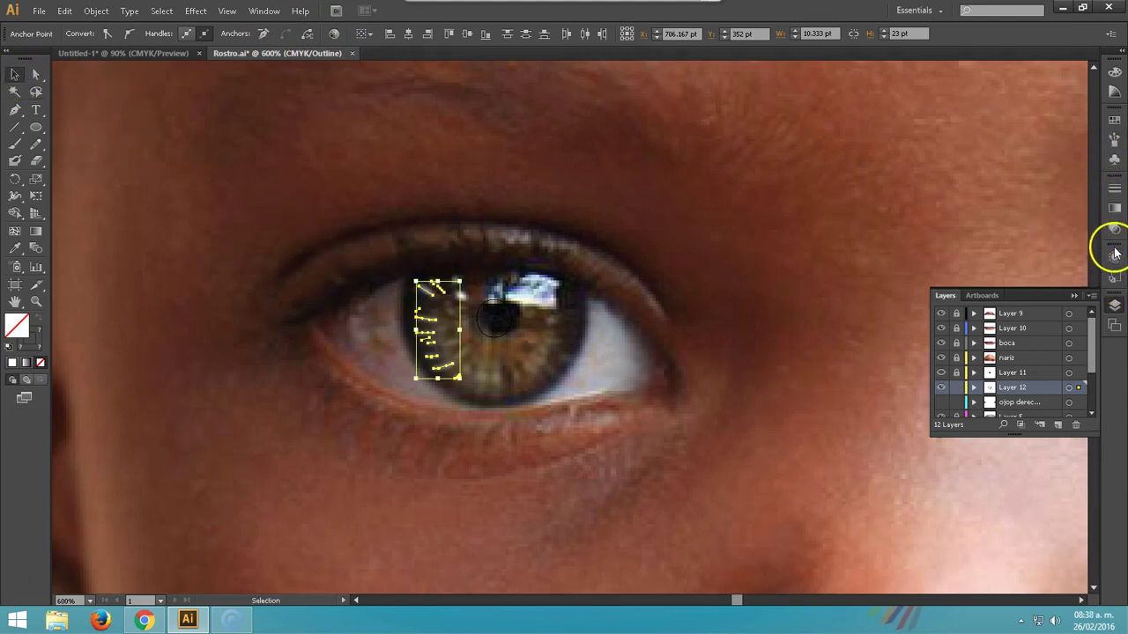
click(718, 145)
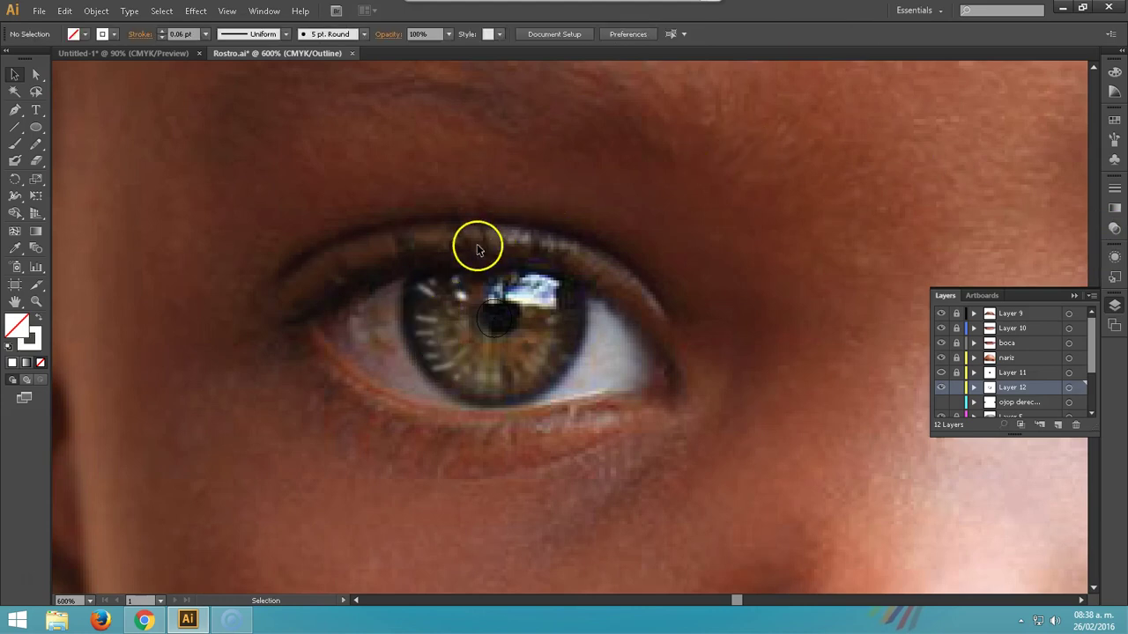
Select the four white iris strokes and set them to 30% opacity
click(425, 292)
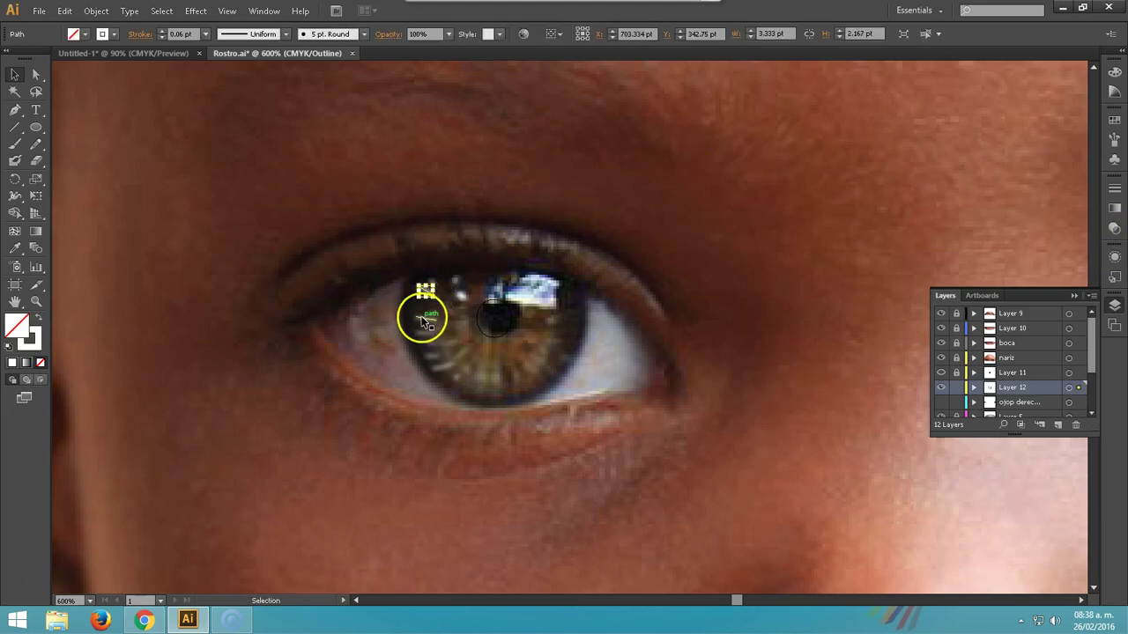
shift+click(421, 321)
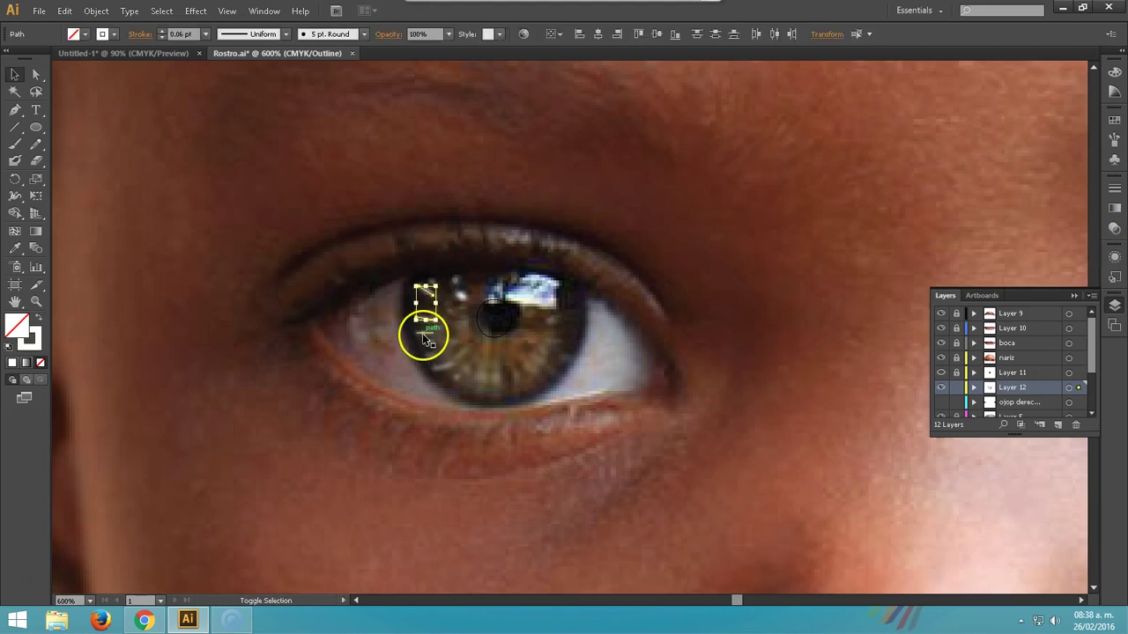
shift+click(439, 360)
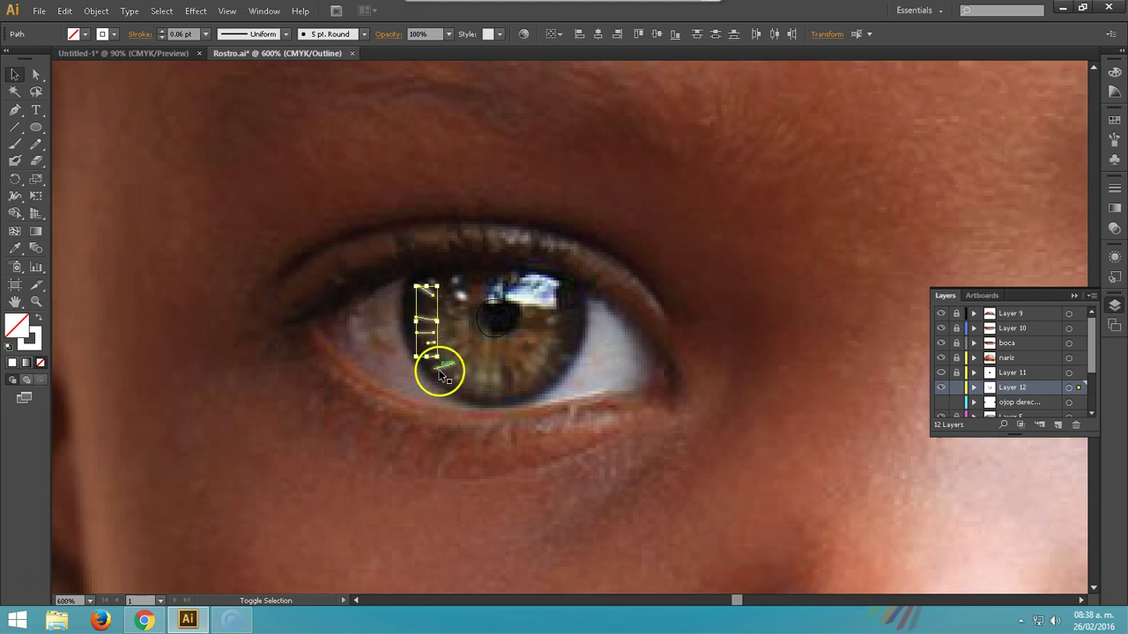
shift+click(430, 273)
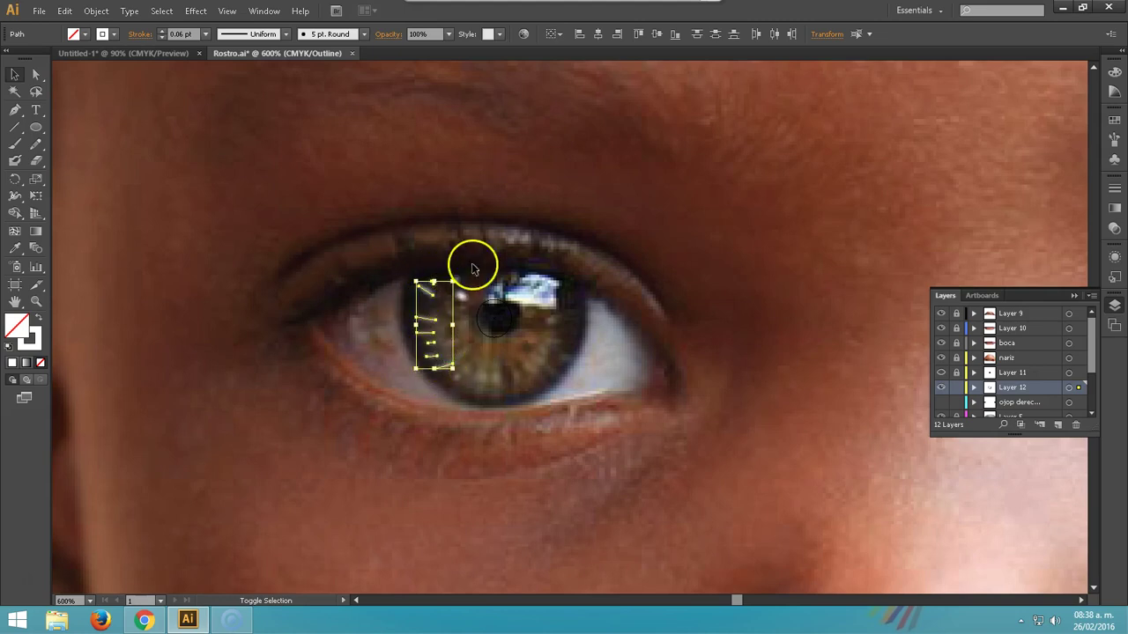
click(448, 34)
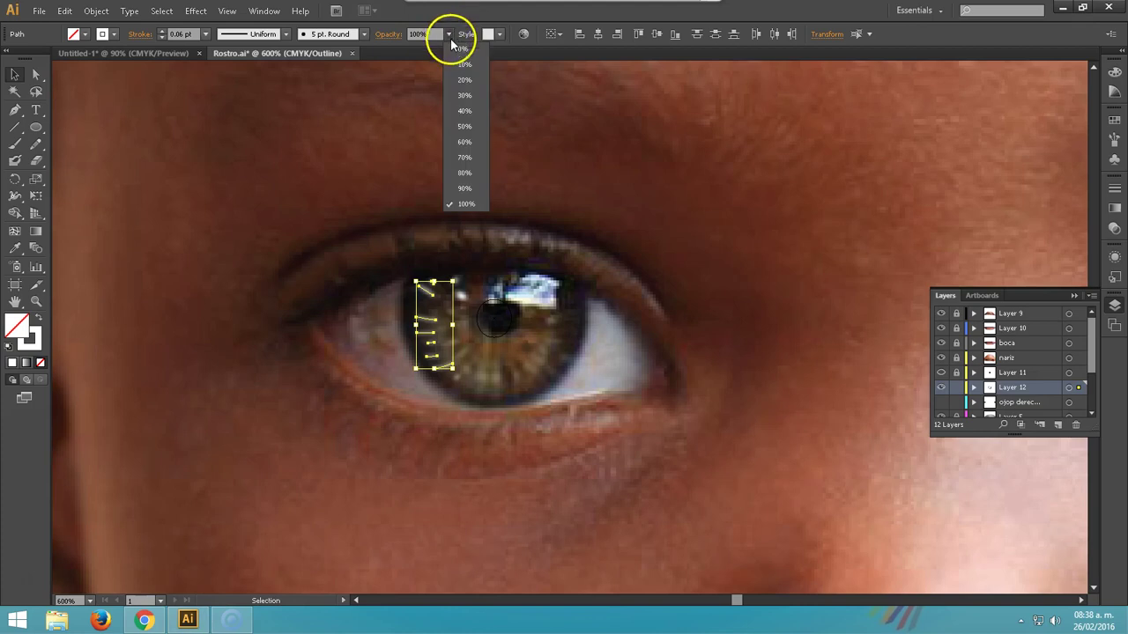
click(464, 97)
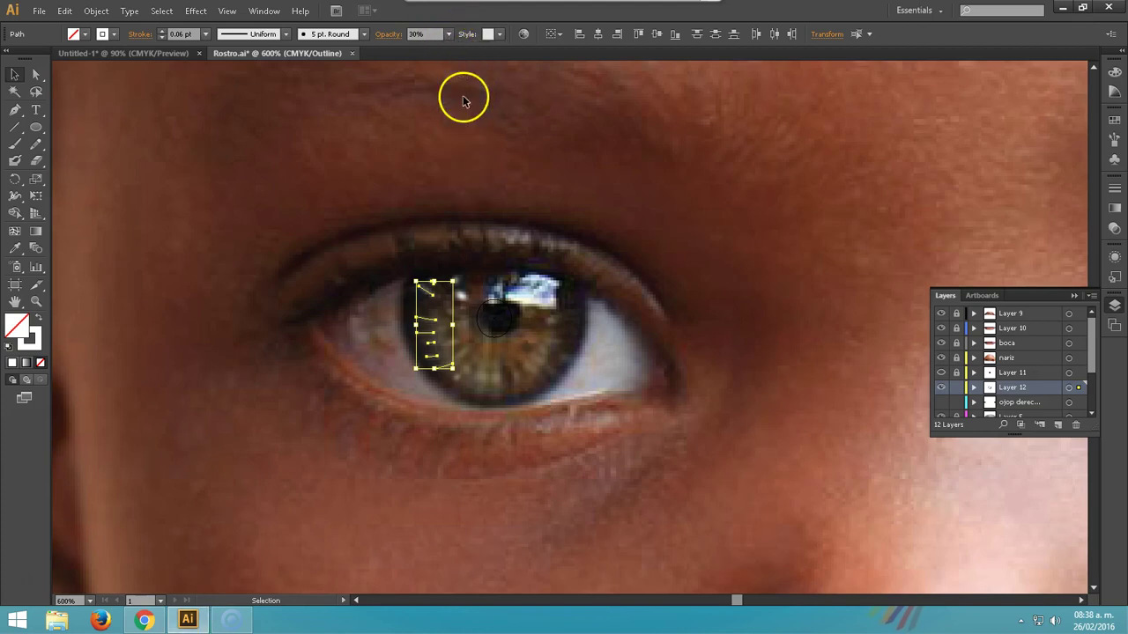
click(388, 198)
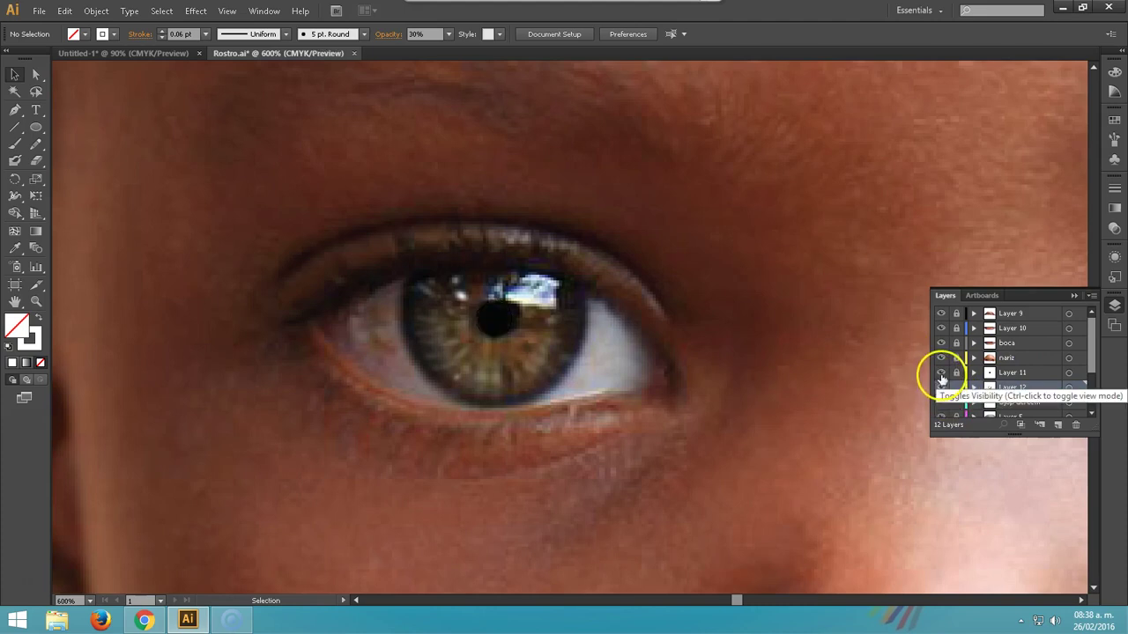
Return to preview, show Layer 12 and paint a small white detail stroke on the iris
key(ctrl+y)
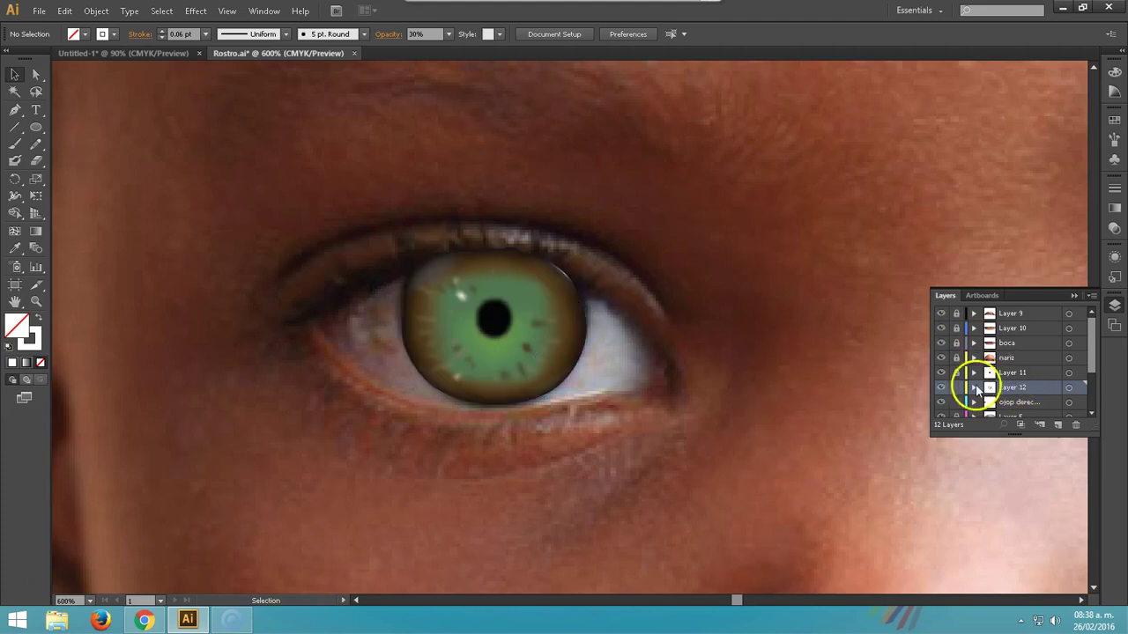
click(939, 388)
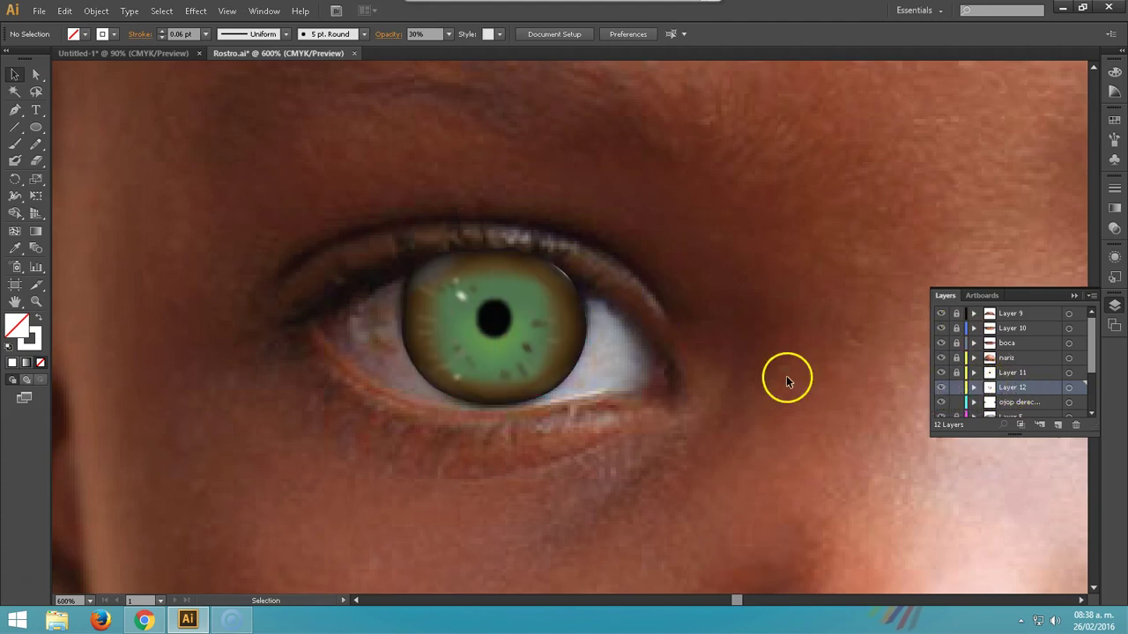
key(b)
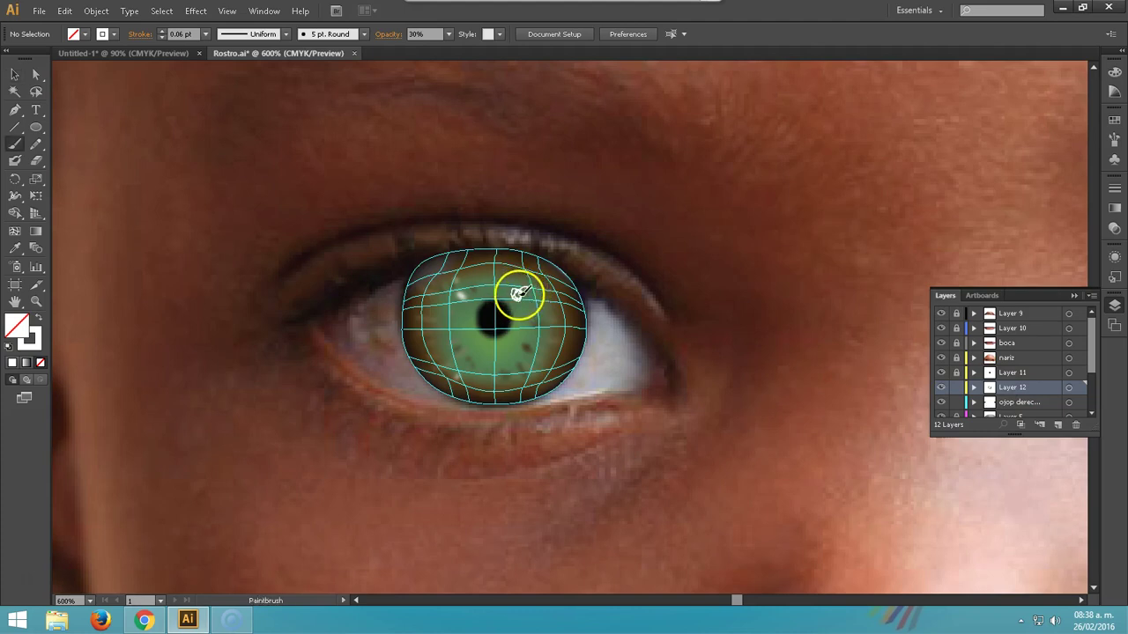
drag(521, 290, 544, 314)
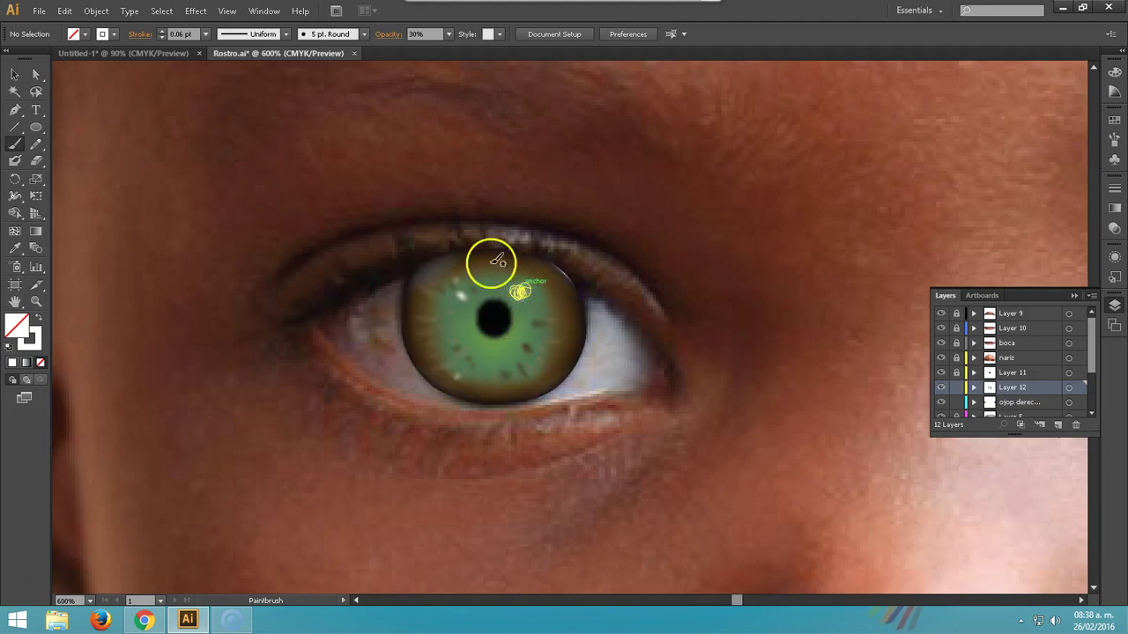
click(14, 75)
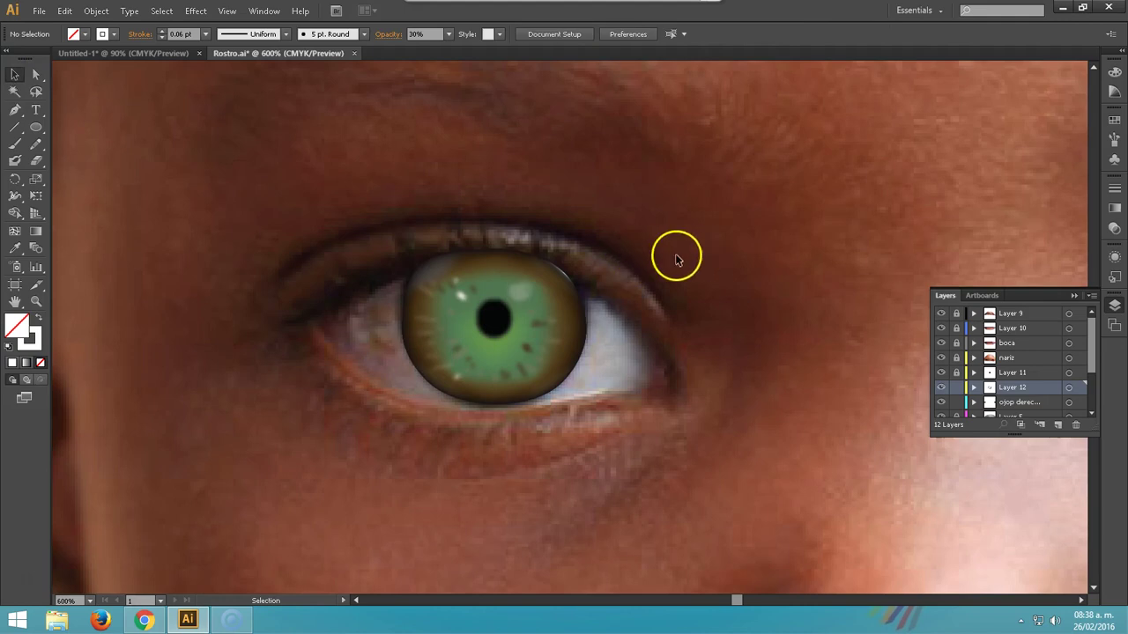
click(518, 291)
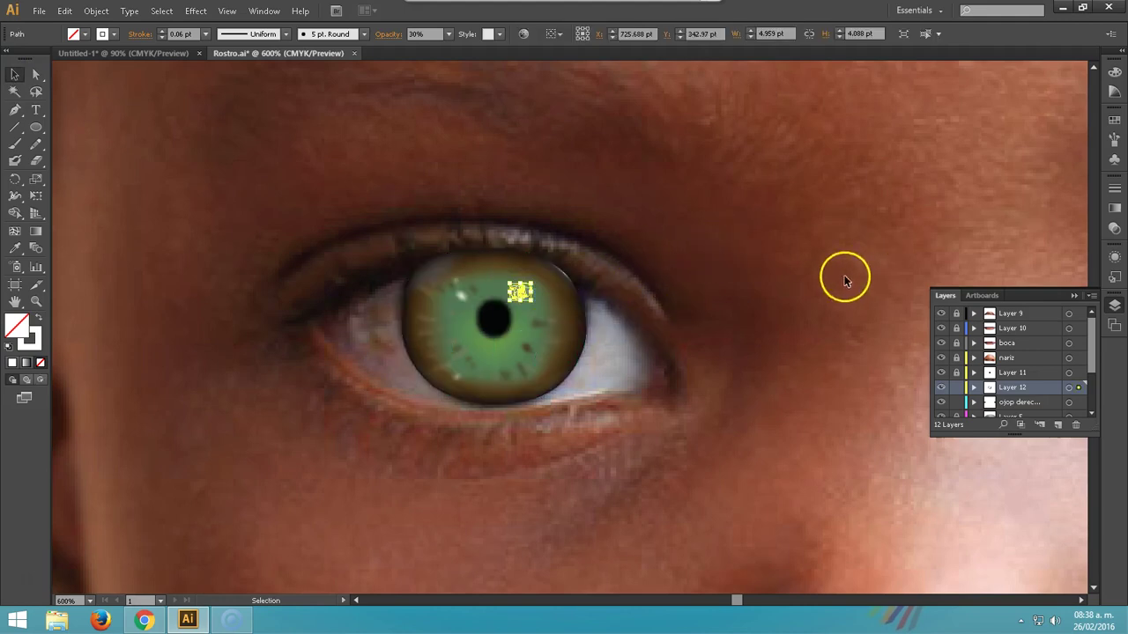
Hide the existing face layers down the Layers panel eye column
drag(717, 214, 727, 340)
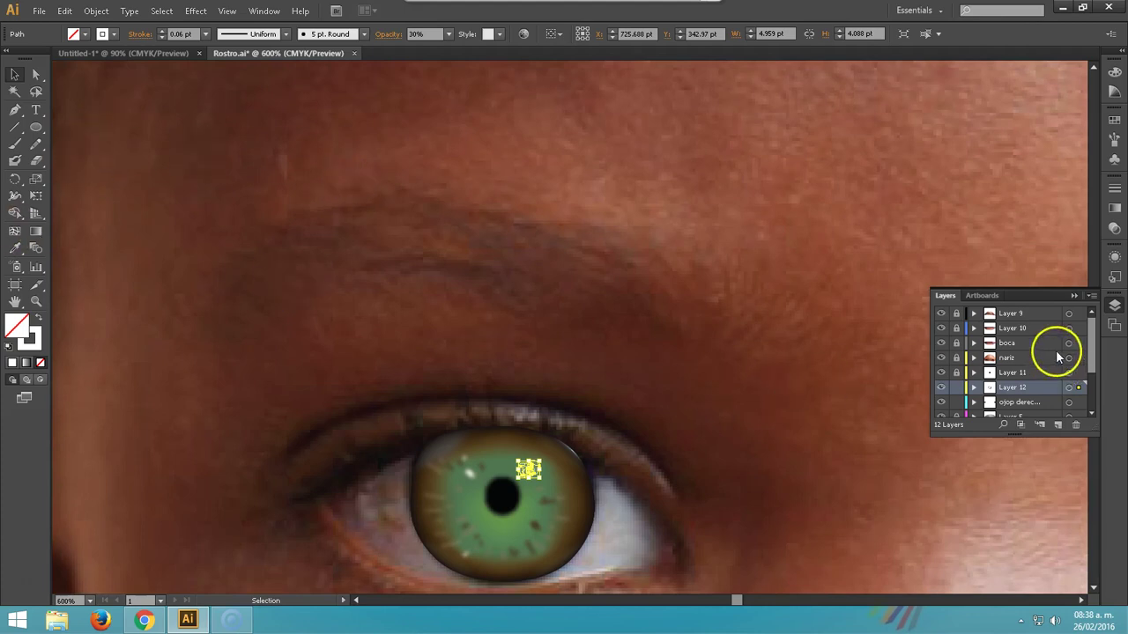
drag(943, 315, 936, 453)
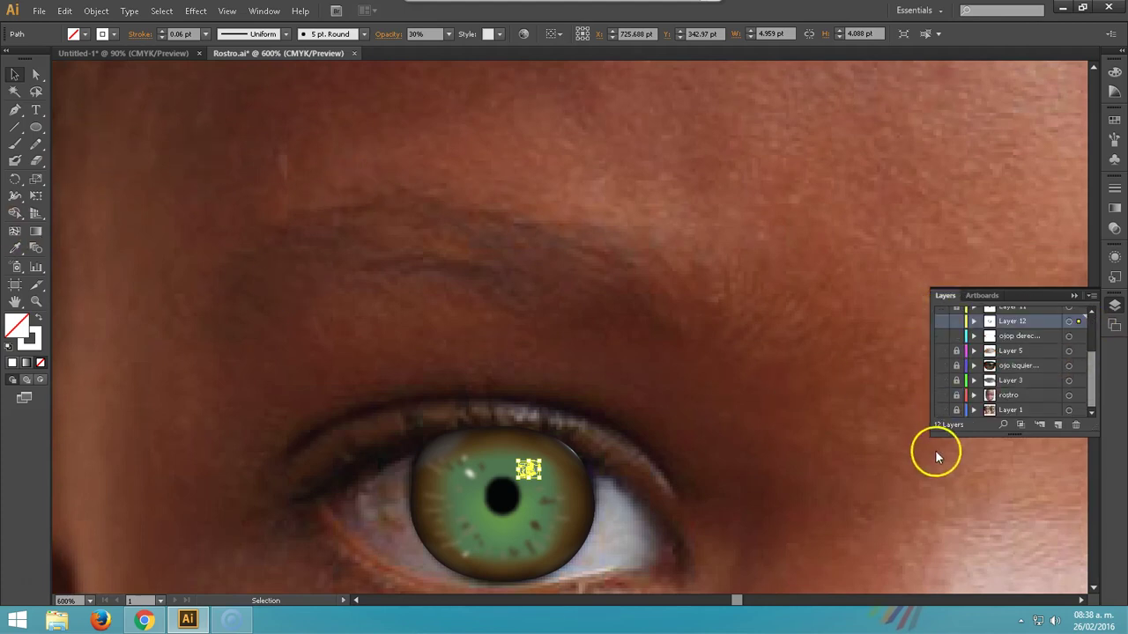
drag(1090, 374, 1084, 304)
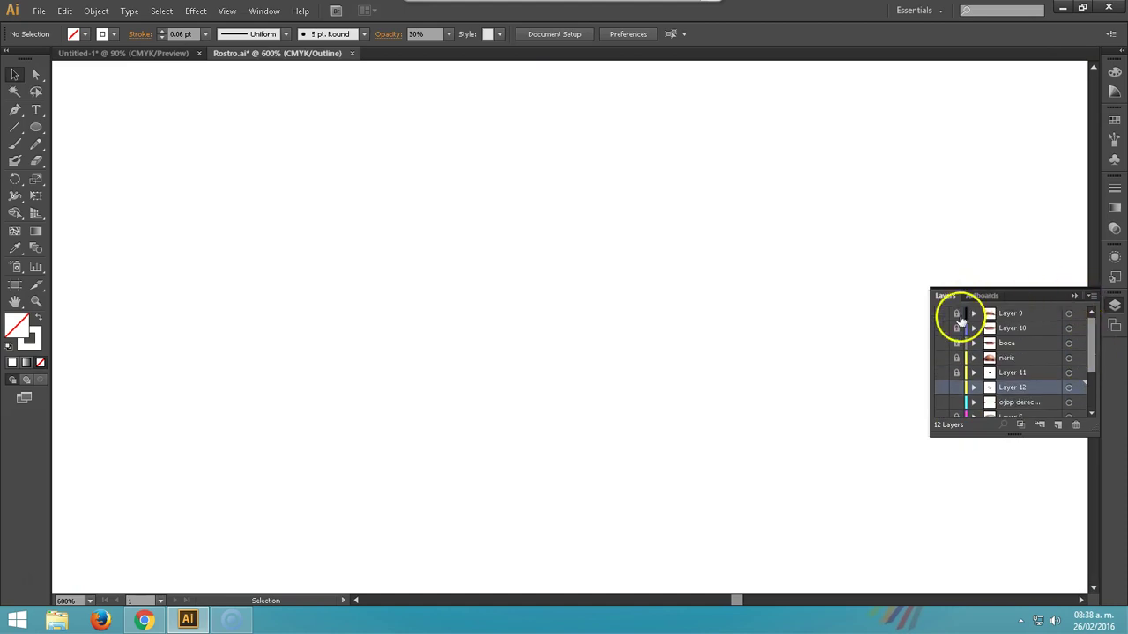
Add Layer 13 above Layer 9 in Preview mode and zoom into the upper artboard
click(1029, 313)
click(1057, 425)
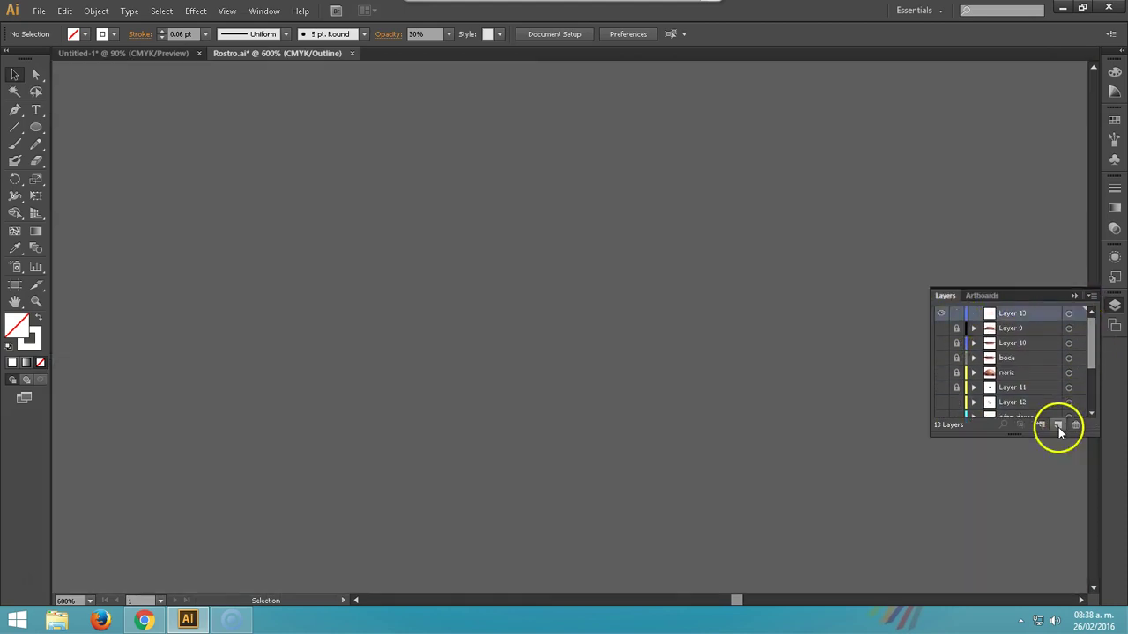
click(940, 314)
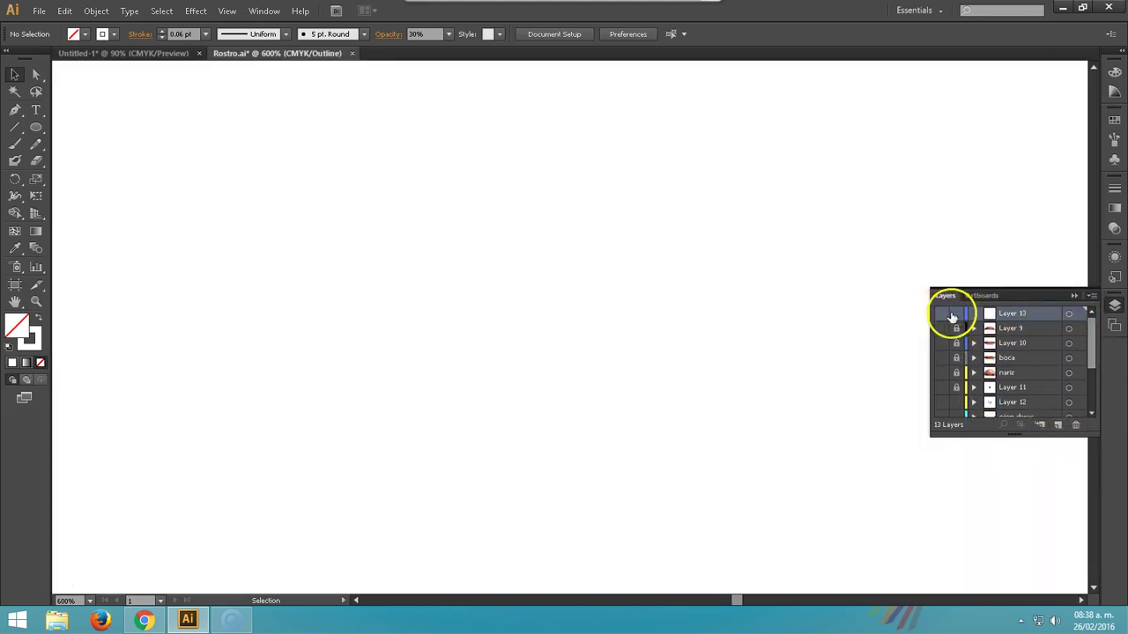
ctrl+click(941, 314)
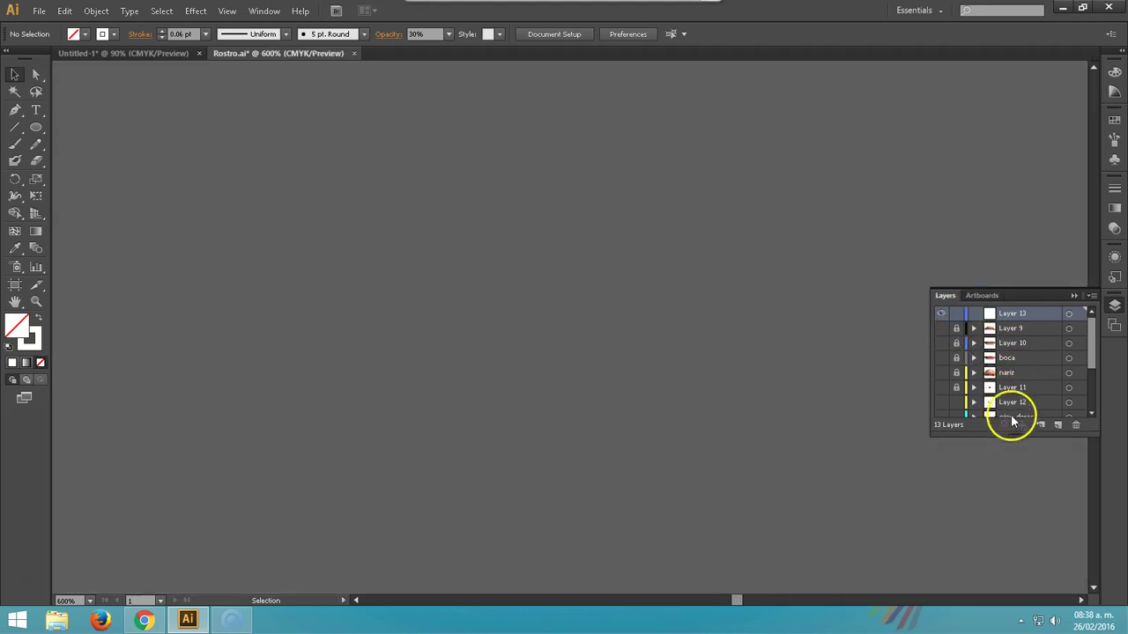
key(ctrl+minus)
key(ctrl+minus)
key(ctrl+minus)
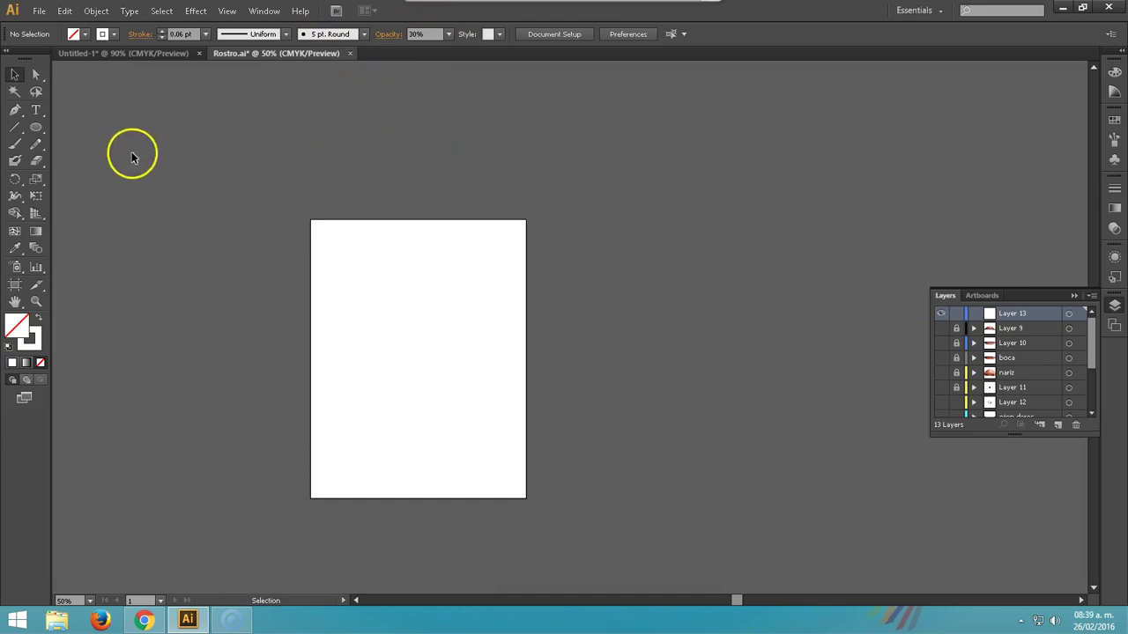
click(36, 301)
drag(396, 274, 476, 386)
click(286, 34)
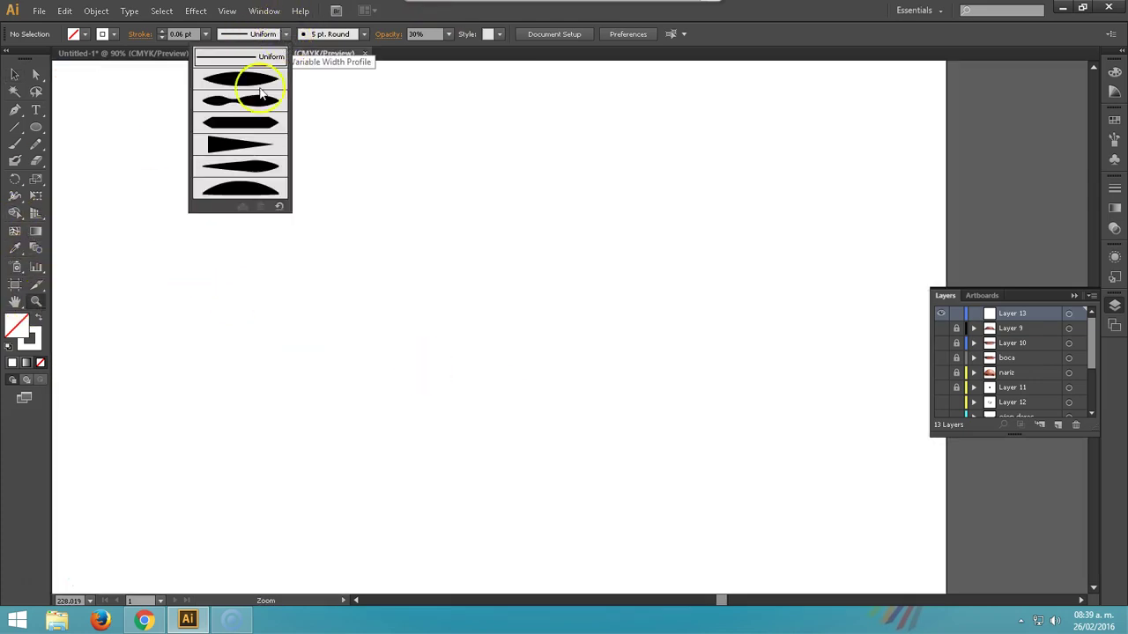
Choose the Charcoal - Feather art brush with unchanged options and paint a long curved stroke
click(365, 34)
click(267, 116)
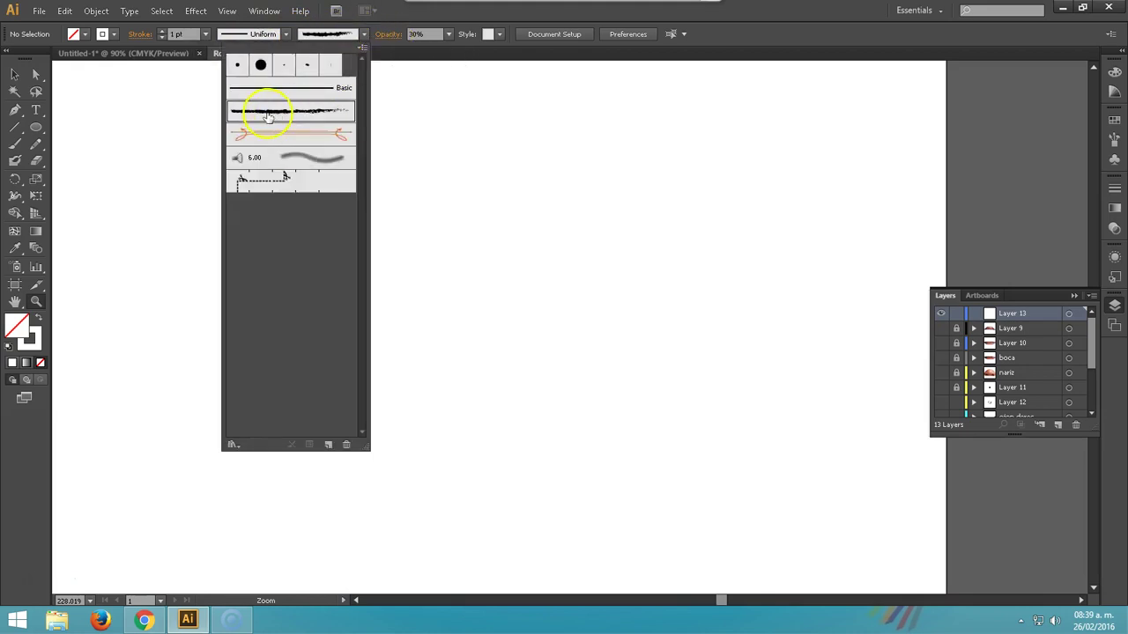
double_click(247, 118)
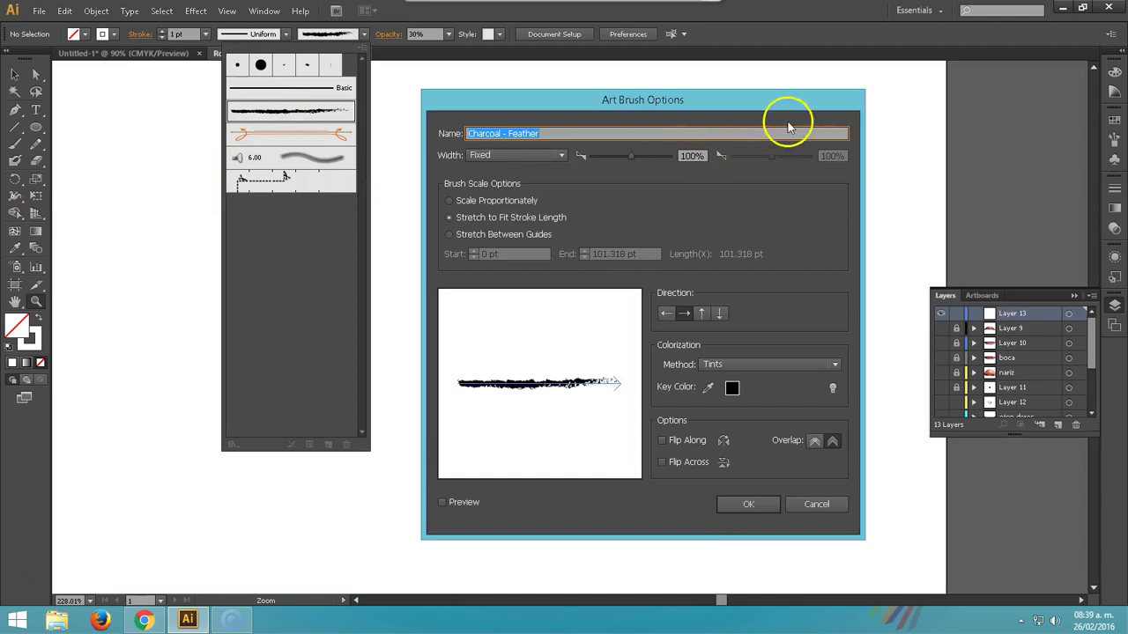
click(745, 504)
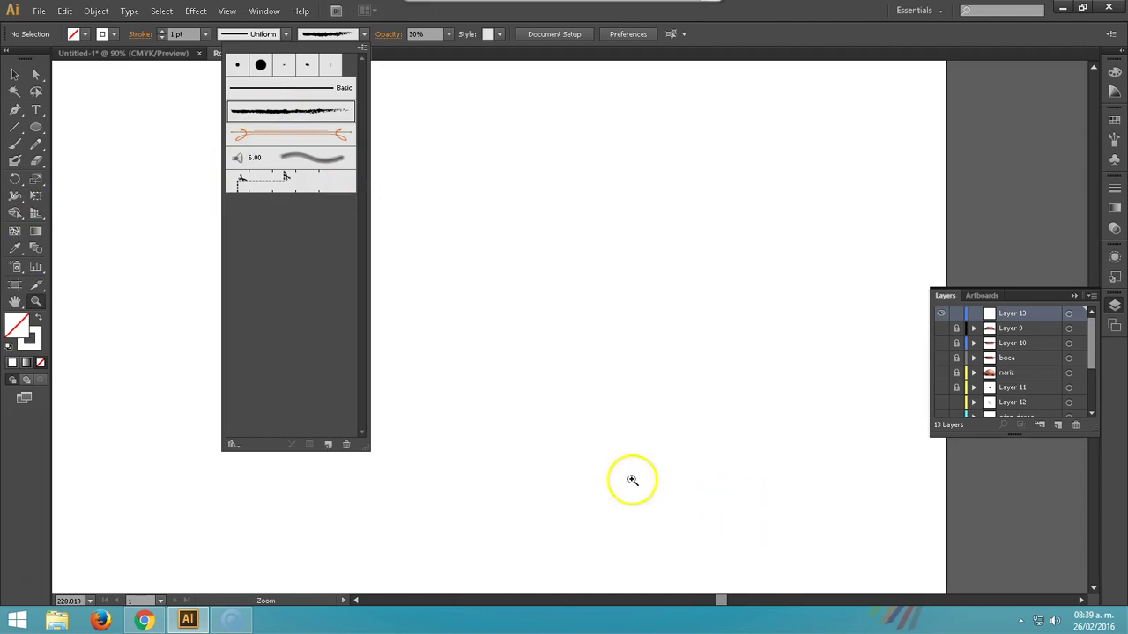
click(18, 146)
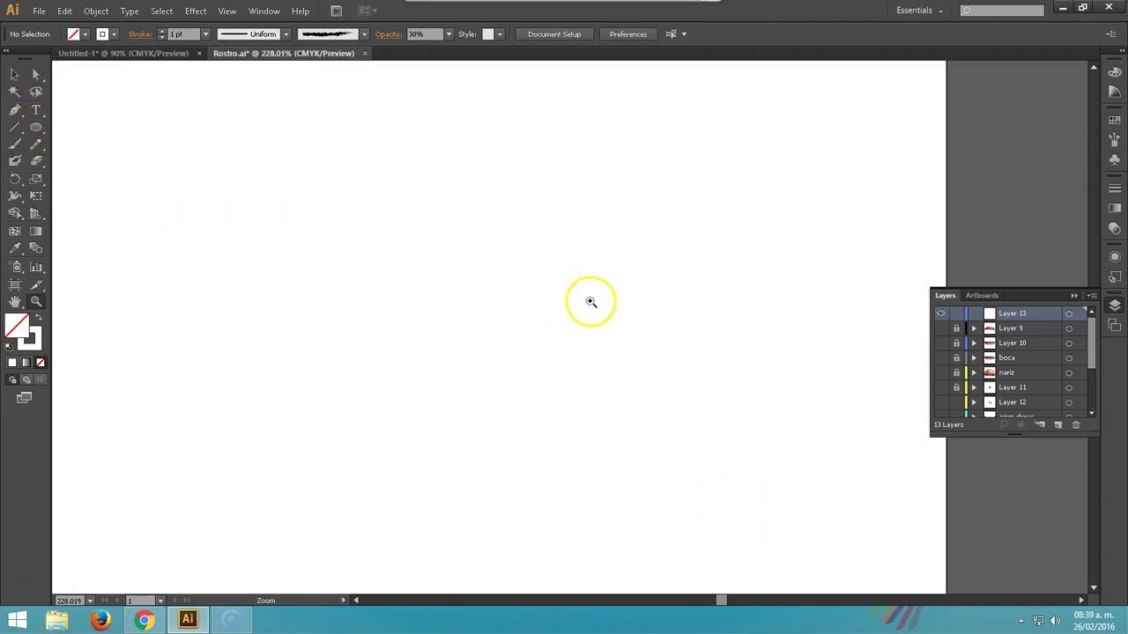
drag(332, 159, 505, 412)
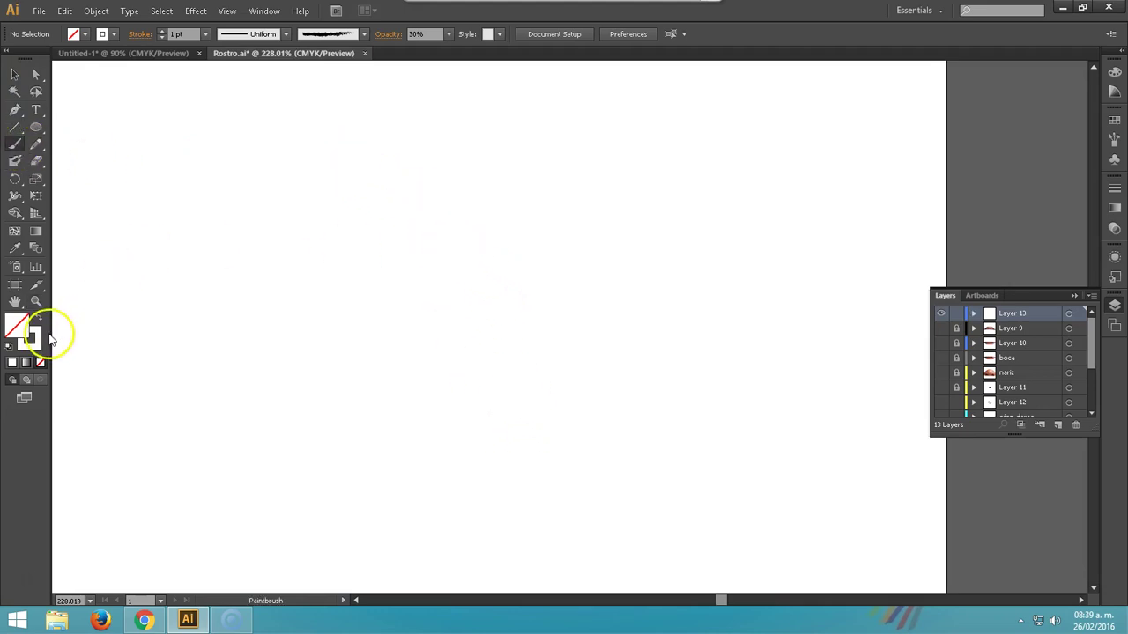
Recolour the first faint charcoal stroke a blue-purple
click(37, 318)
click(15, 75)
drag(277, 176, 396, 222)
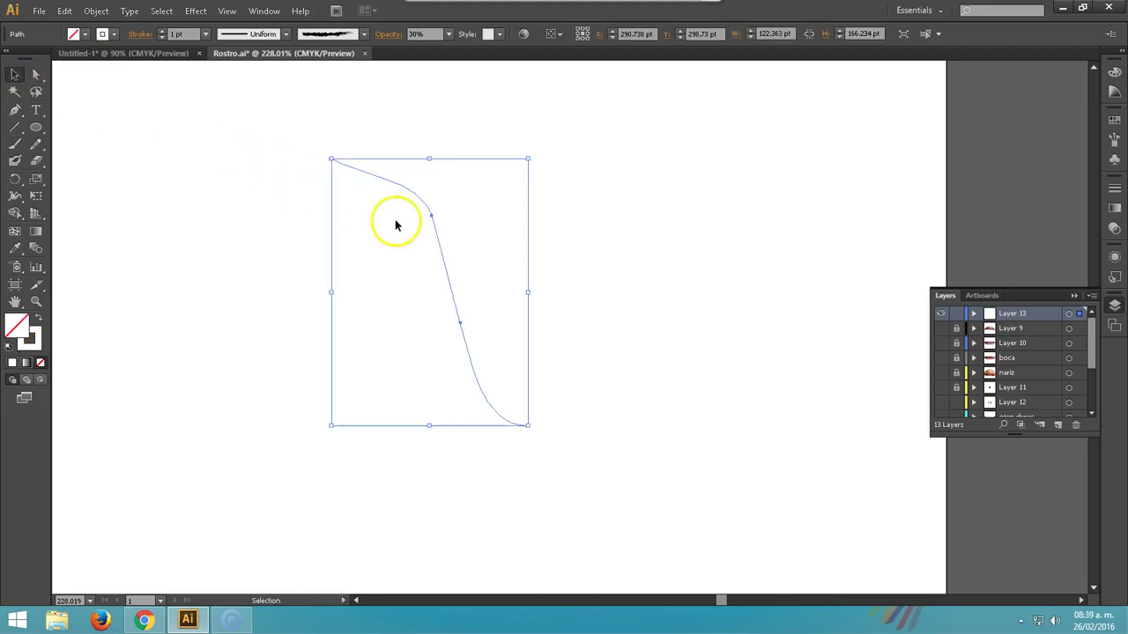
click(38, 339)
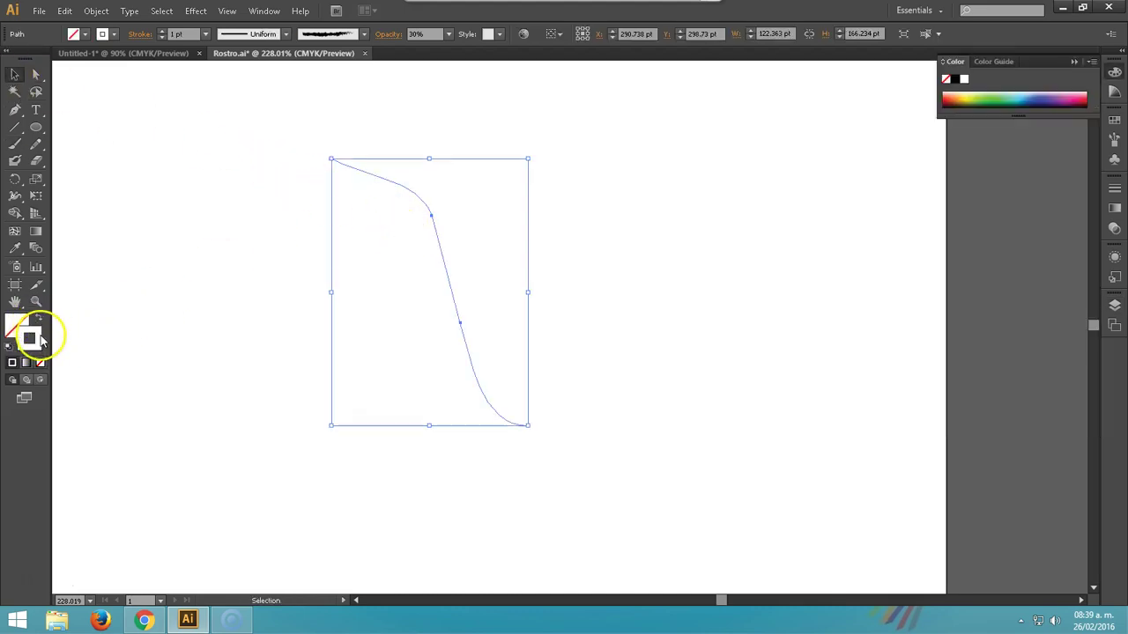
click(1047, 97)
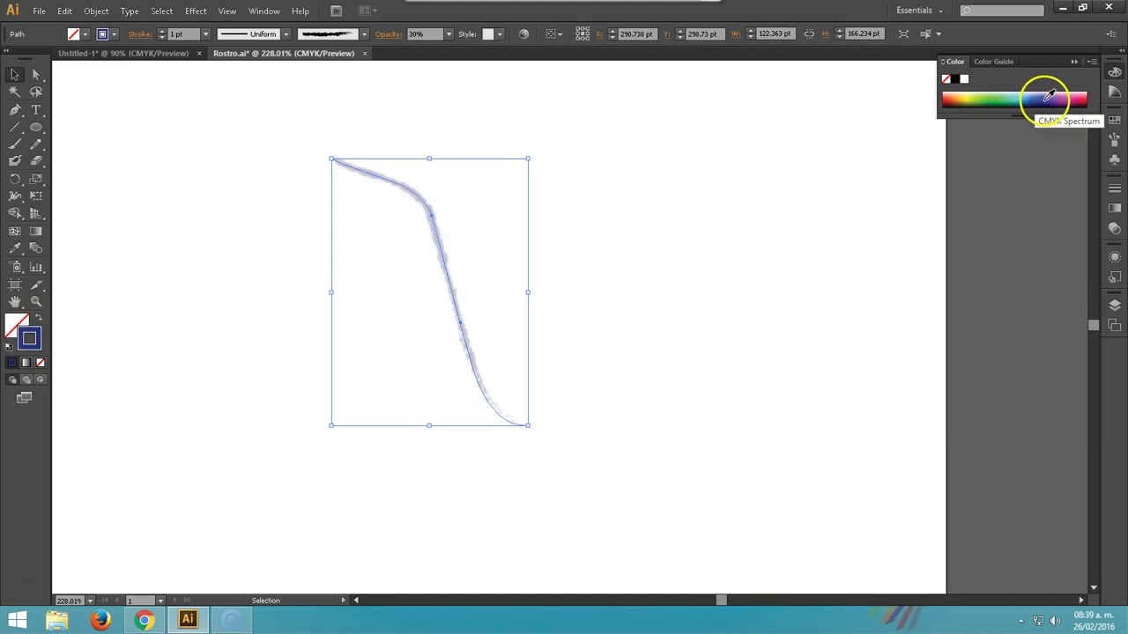
click(1053, 98)
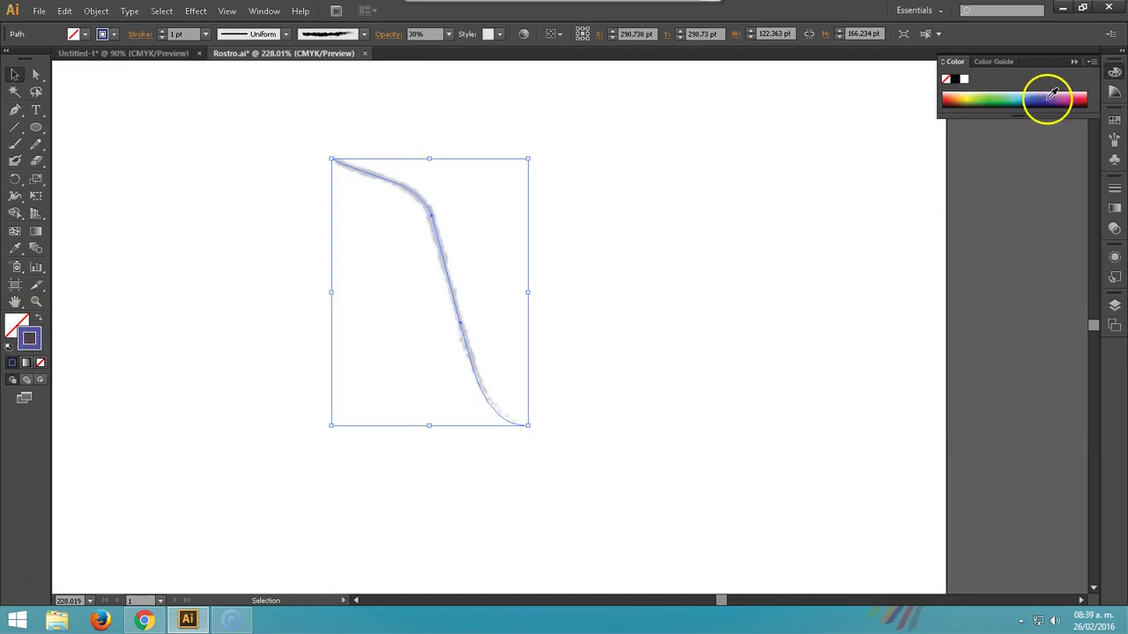
click(976, 92)
drag(995, 91, 1043, 98)
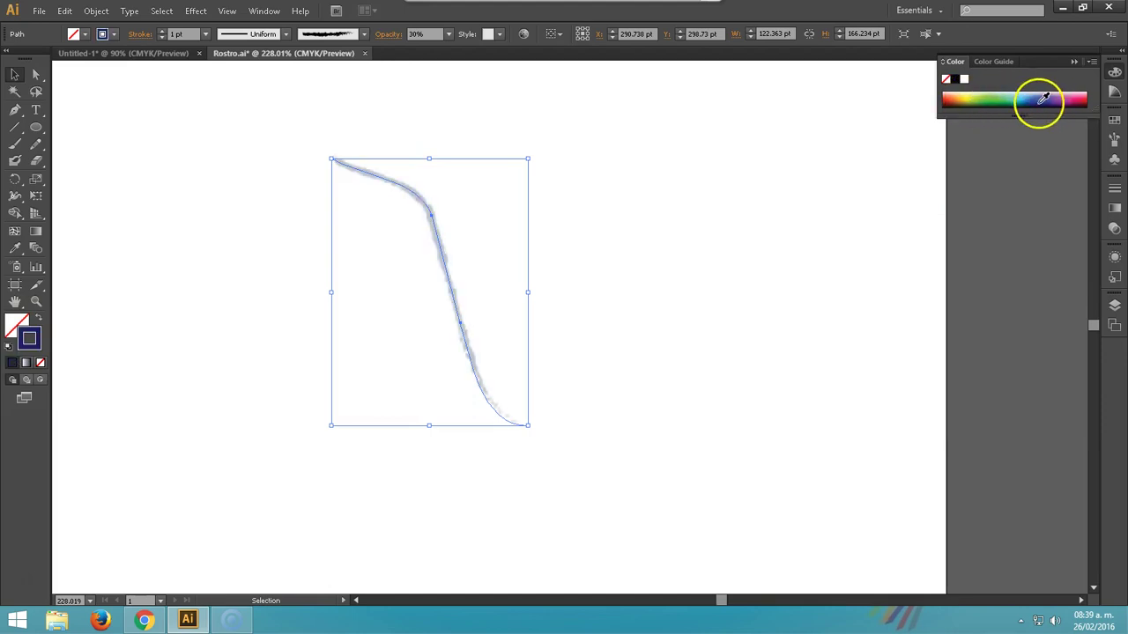
click(257, 182)
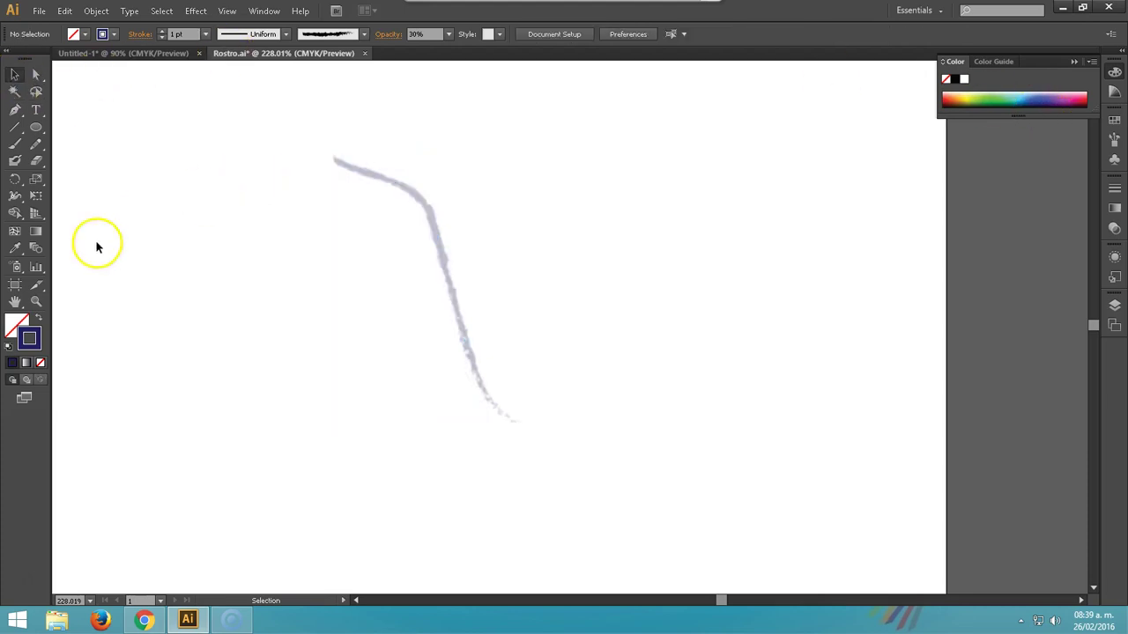
Paint a second curved stroke, then layer medium and darker blue passes along it
click(17, 146)
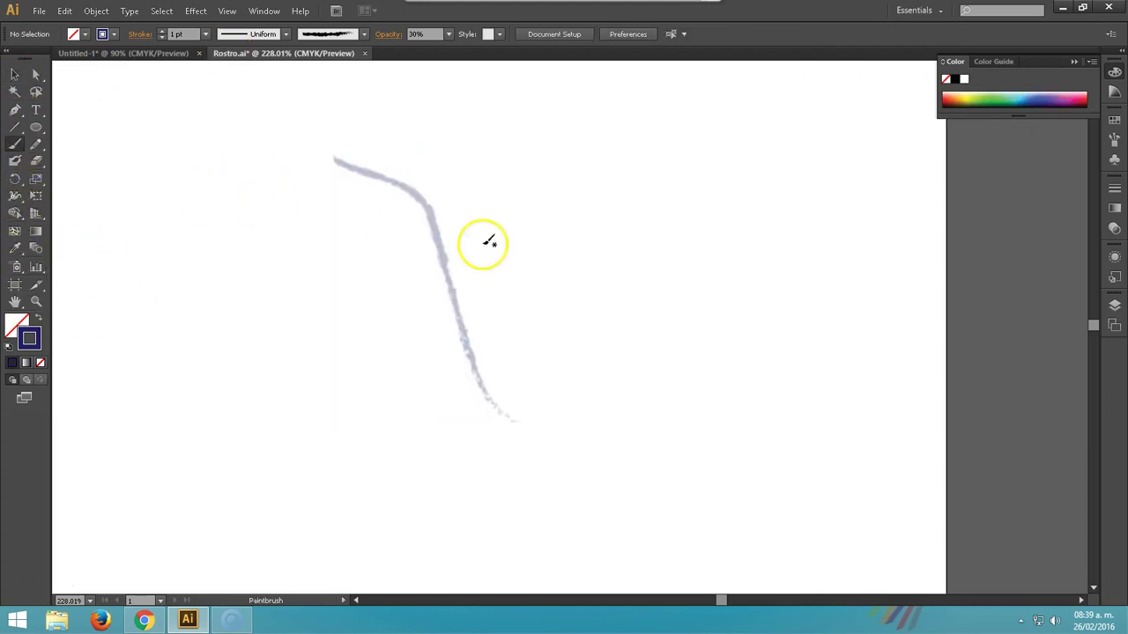
drag(529, 161, 599, 427)
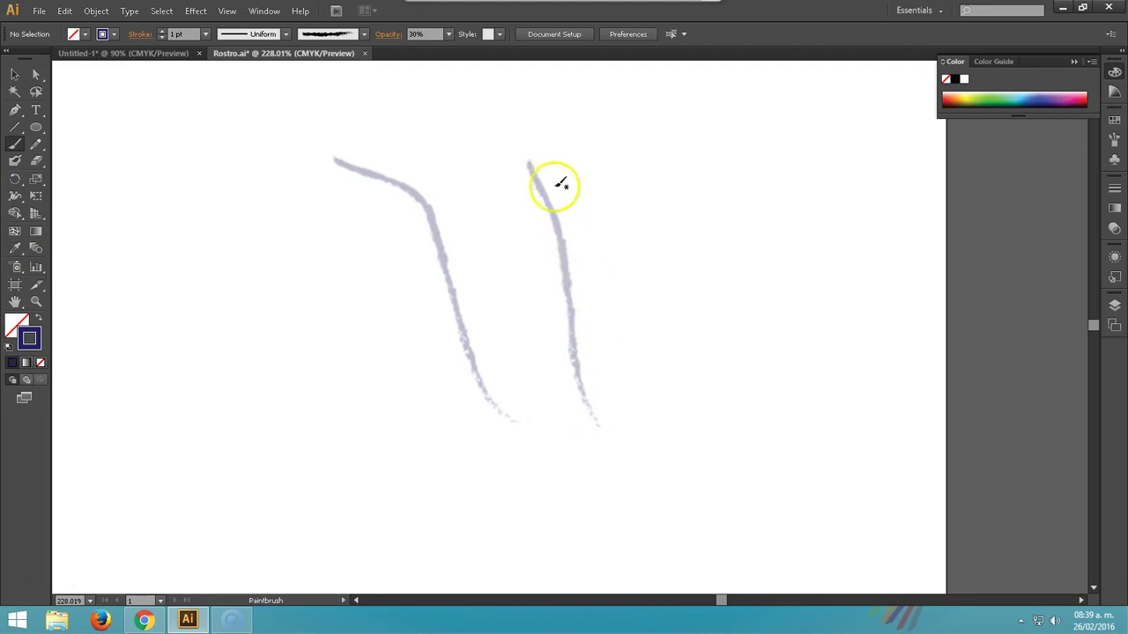
double_click(29, 337)
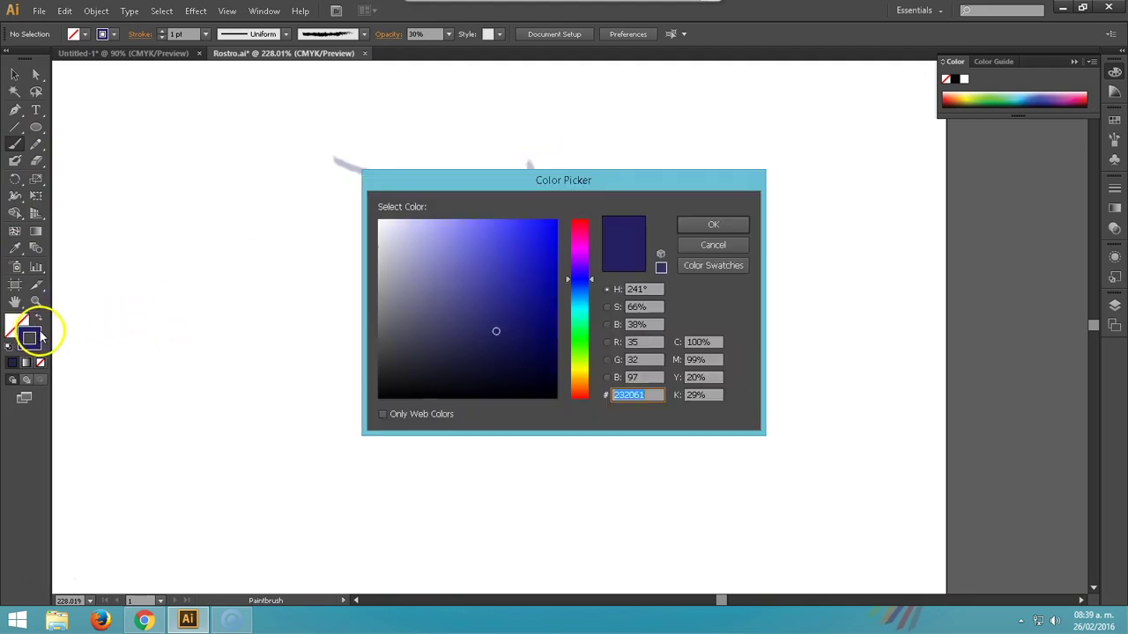
drag(513, 309, 499, 278)
click(696, 227)
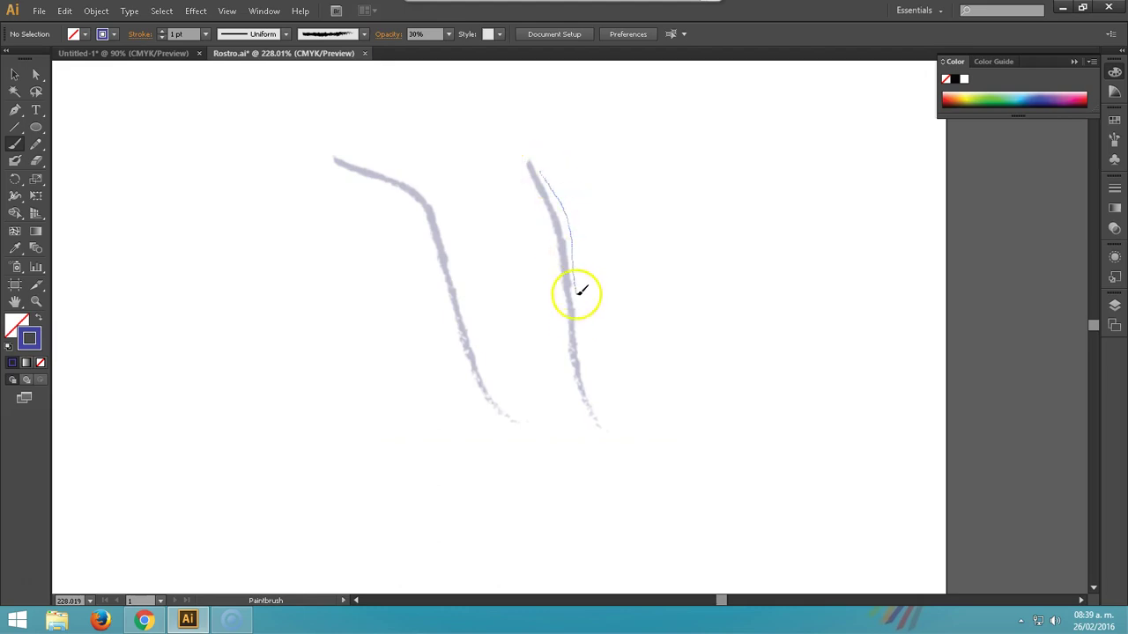
drag(590, 354, 592, 356)
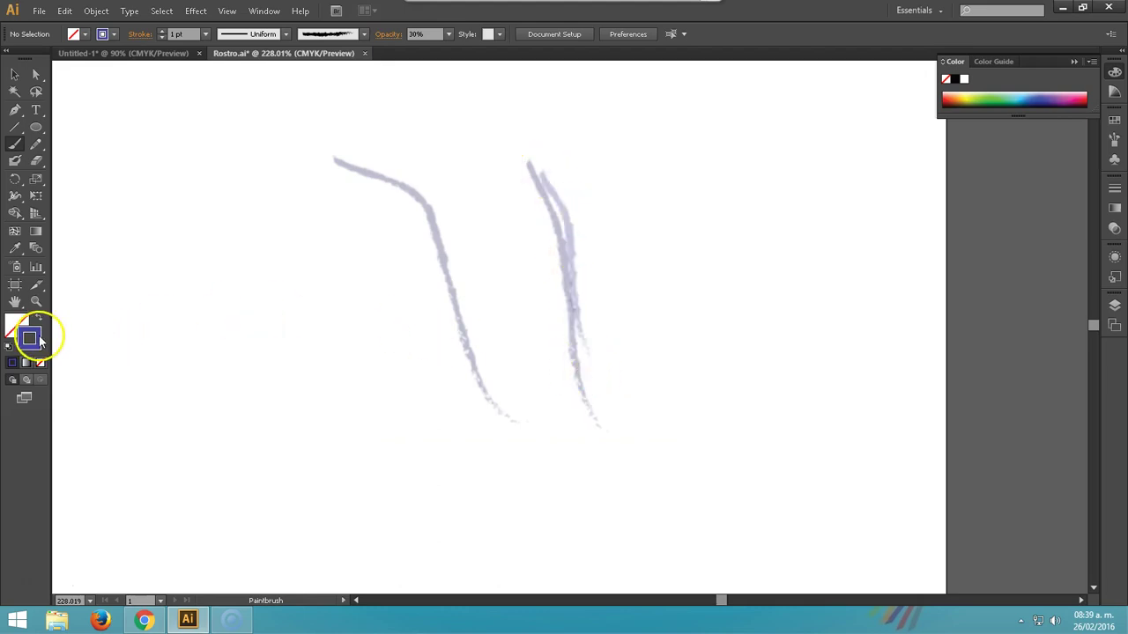
double_click(30, 338)
drag(539, 248, 549, 312)
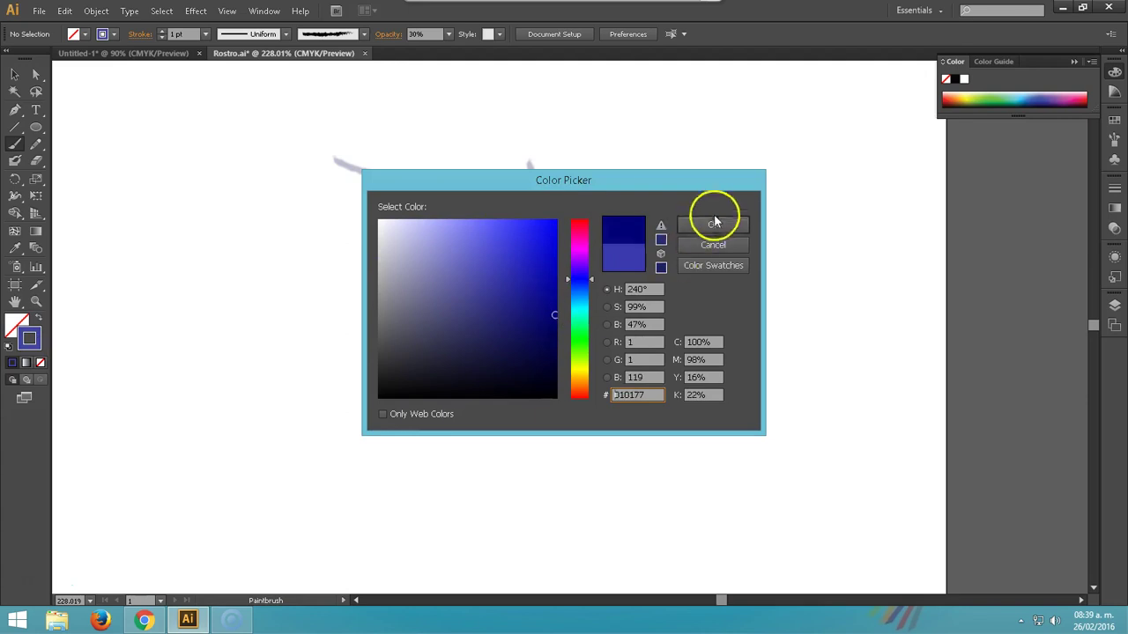
click(712, 224)
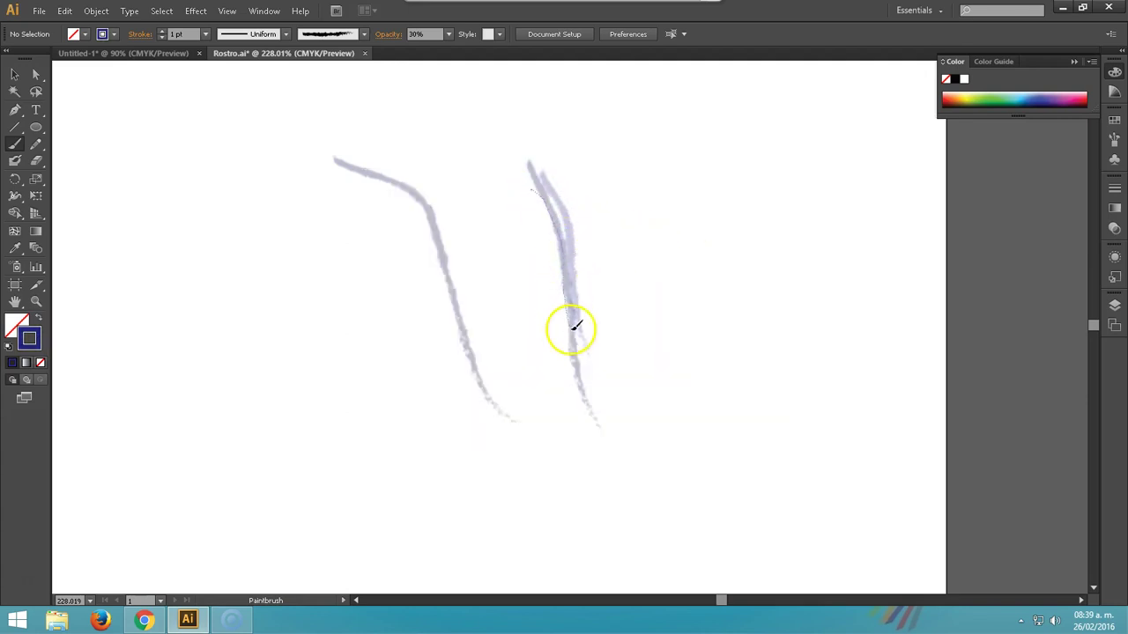
drag(574, 326, 576, 330)
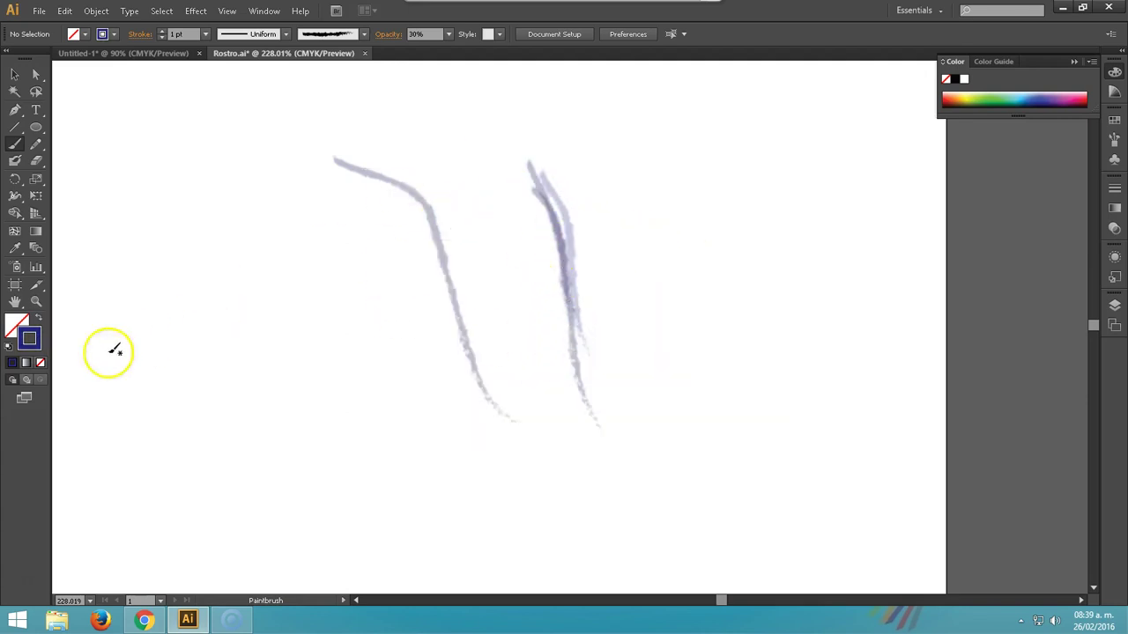
Add lighter greyish-blue and darker blue-grey passes down the second line
double_click(30, 338)
drag(496, 320, 435, 320)
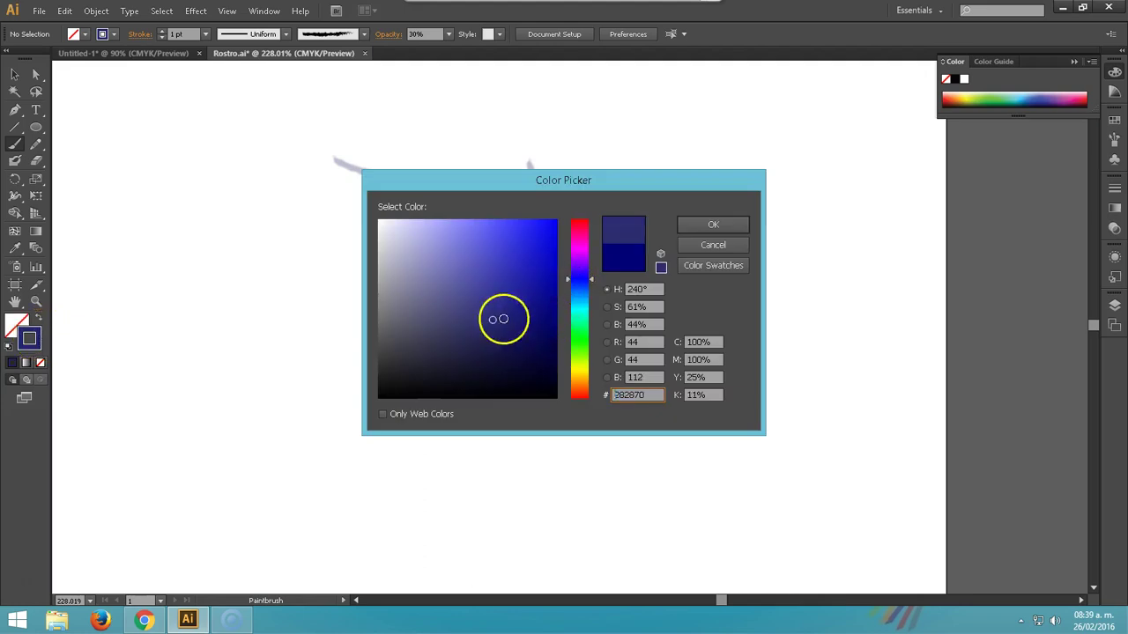
click(712, 224)
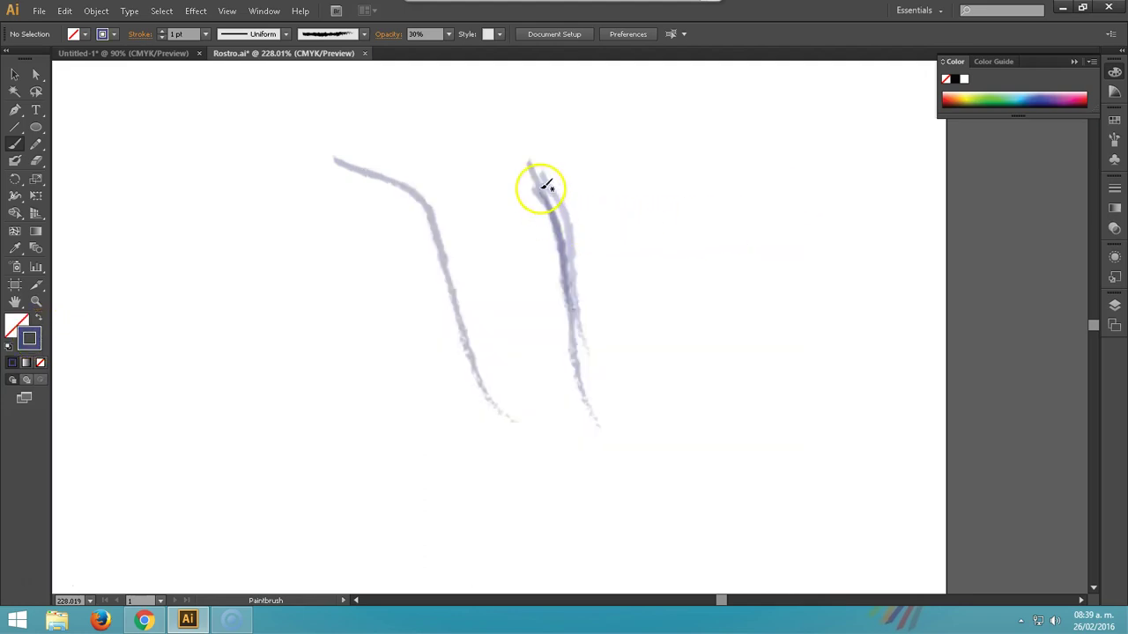
drag(567, 255, 591, 318)
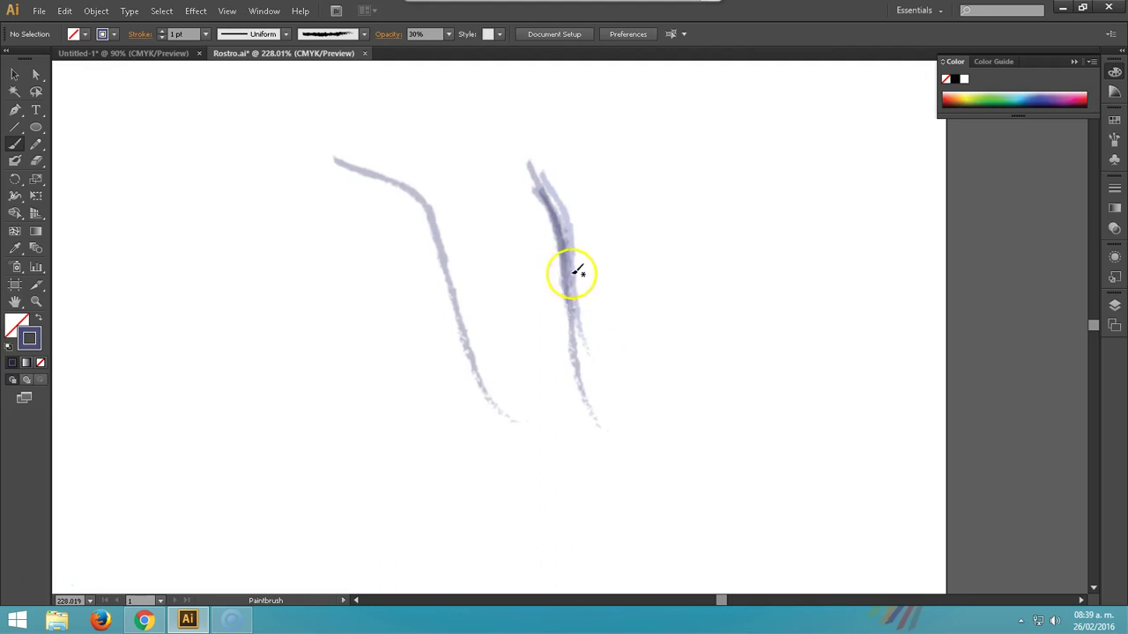
drag(544, 204, 576, 295)
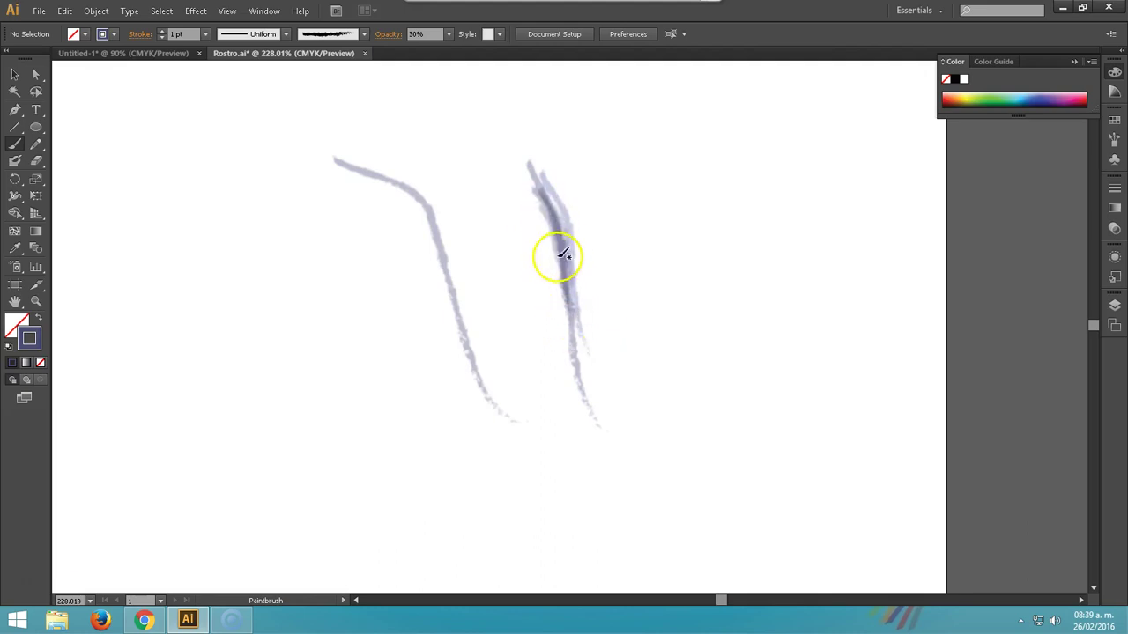
double_click(29, 338)
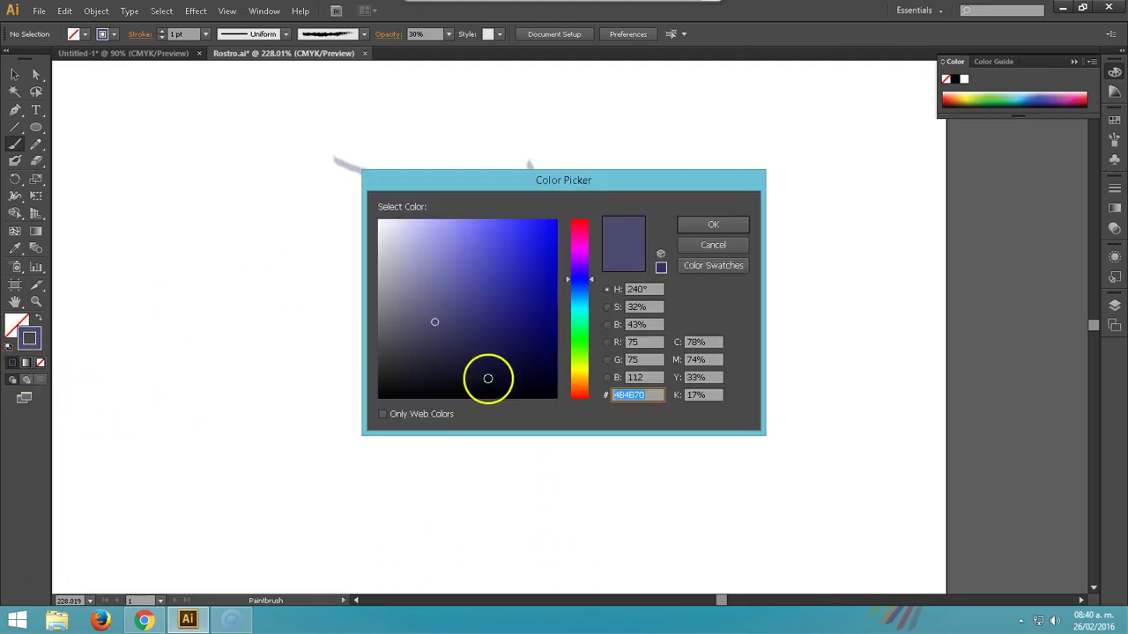
click(464, 362)
click(713, 225)
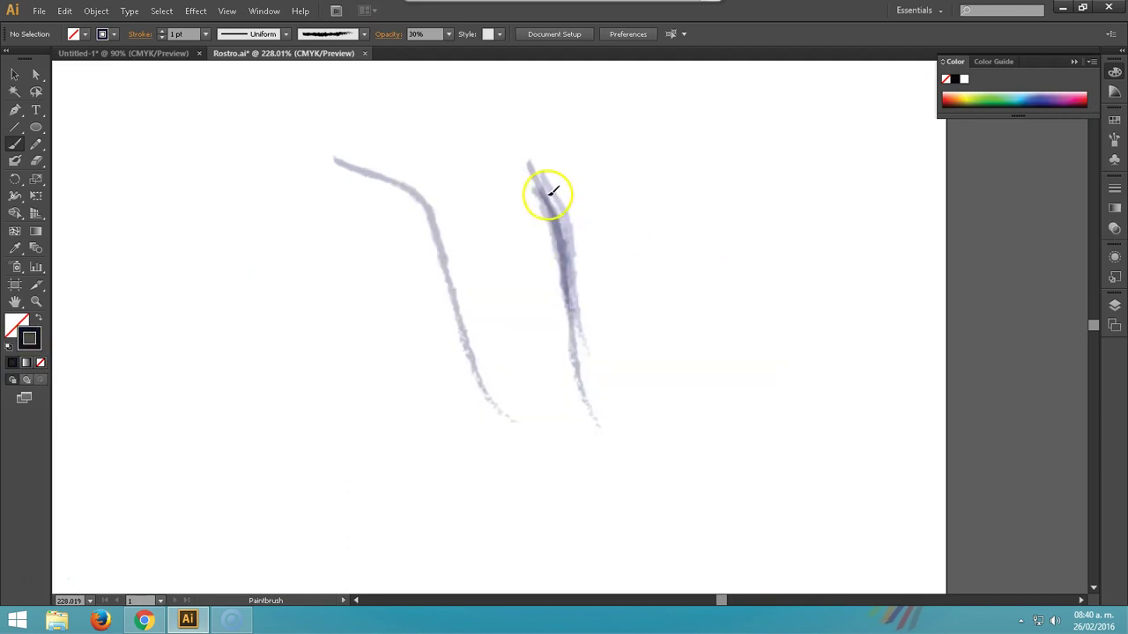
drag(579, 333, 608, 398)
click(15, 75)
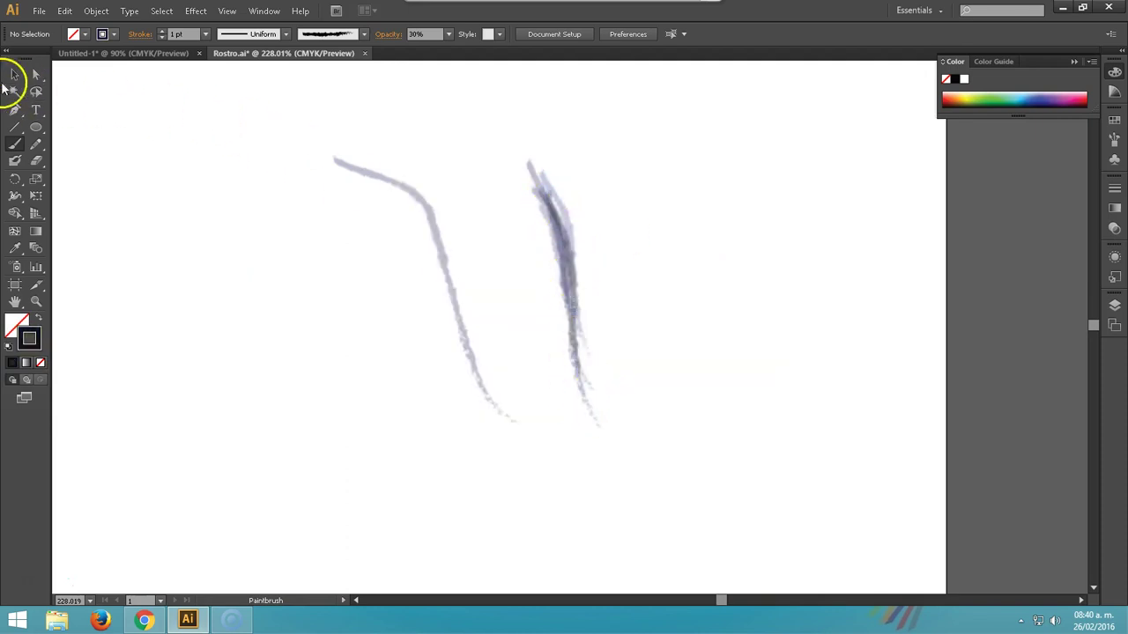
Delete the left curved stroke and select the remaining right-hand strokes
click(421, 203)
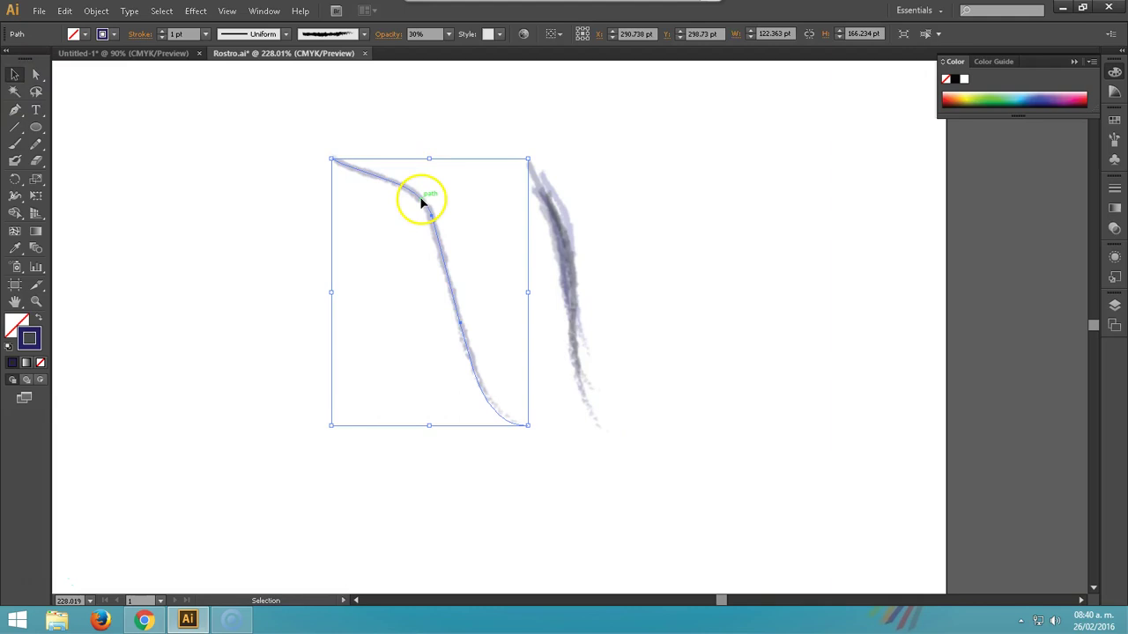
key(Delete)
drag(493, 189, 707, 505)
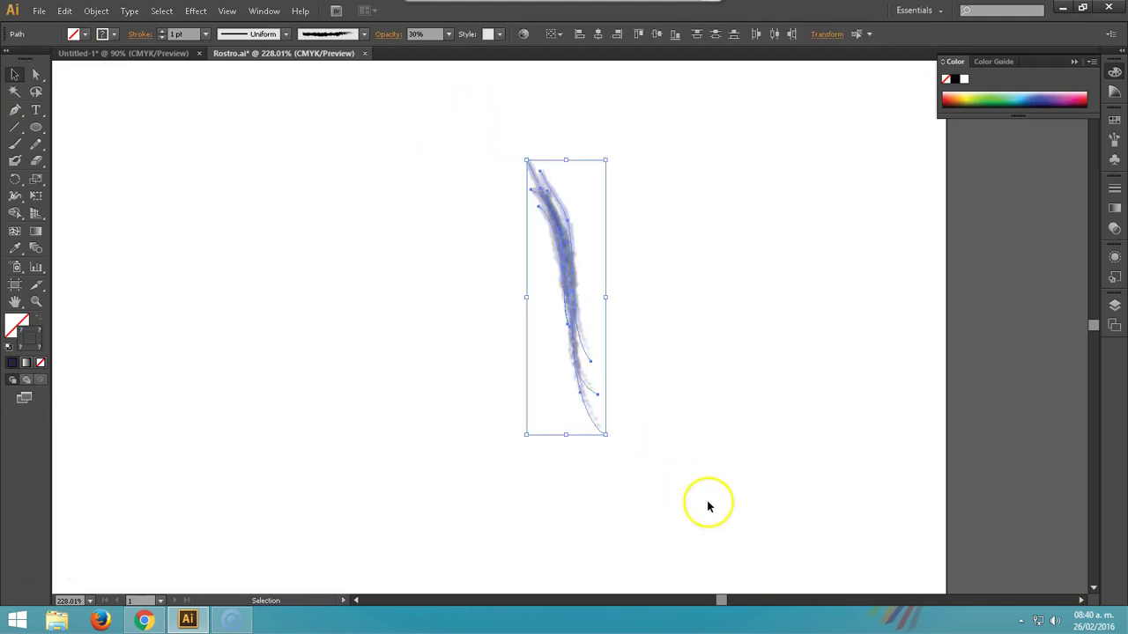
Try making the selected strokes into a new Art brush and dismiss the error
click(284, 34)
click(363, 34)
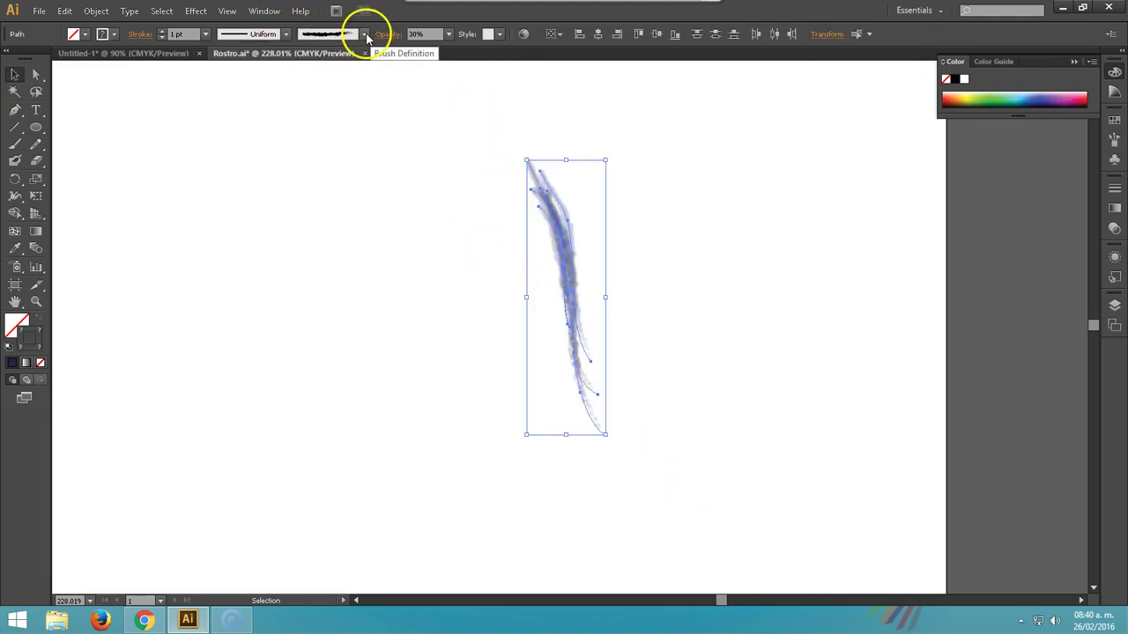
click(363, 34)
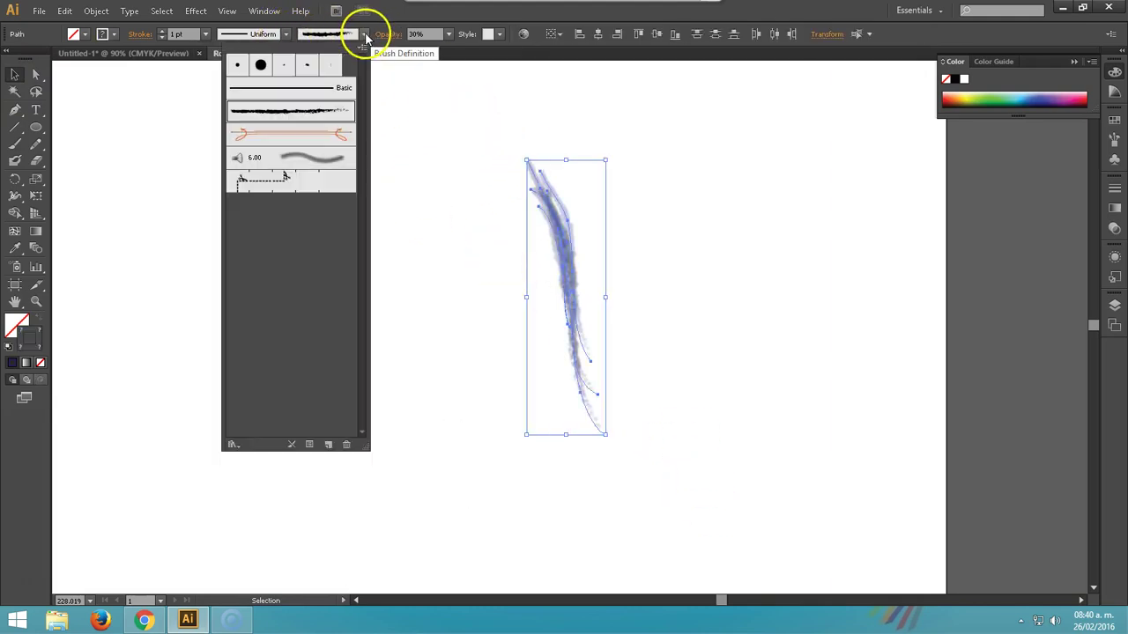
click(328, 445)
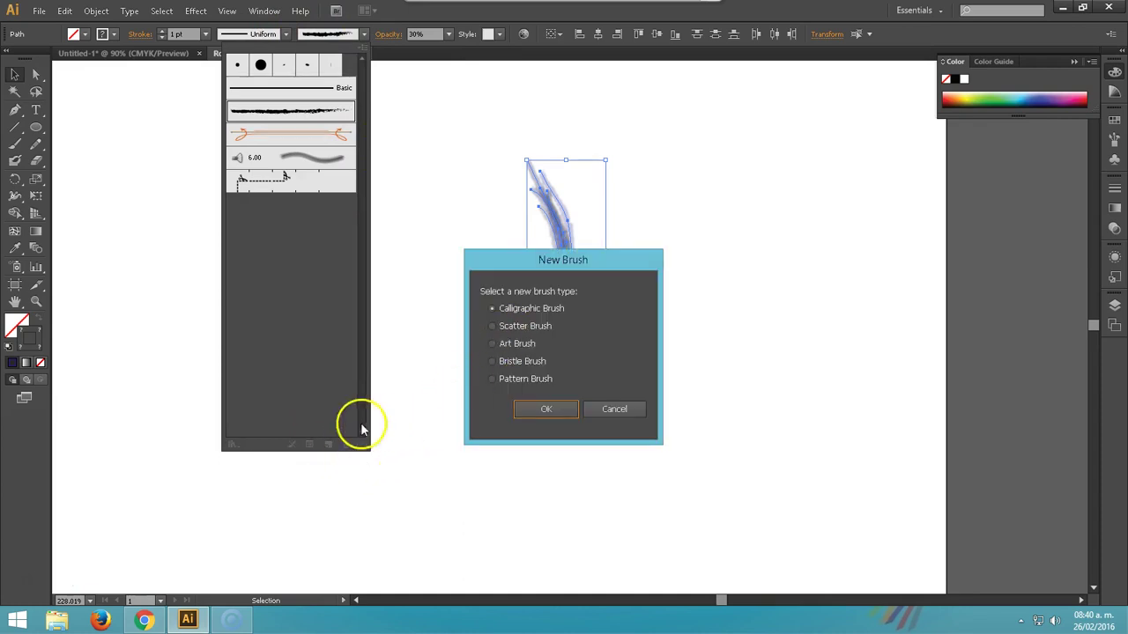
click(545, 412)
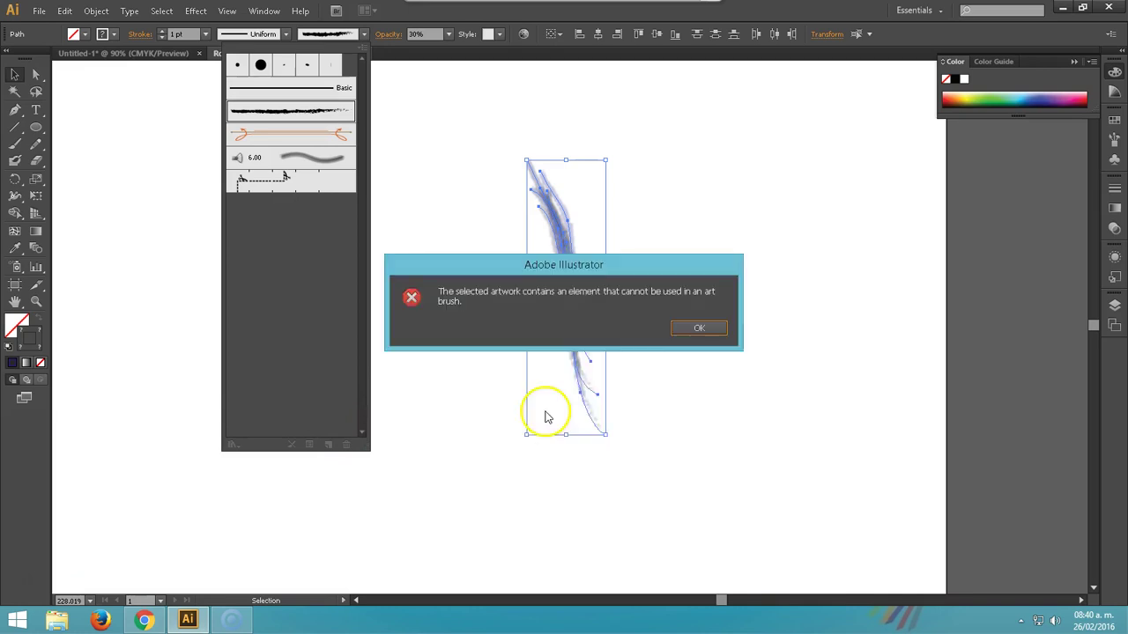
click(699, 327)
Try defining a Scatter brush from the strokes instead, dismissing its error
click(326, 445)
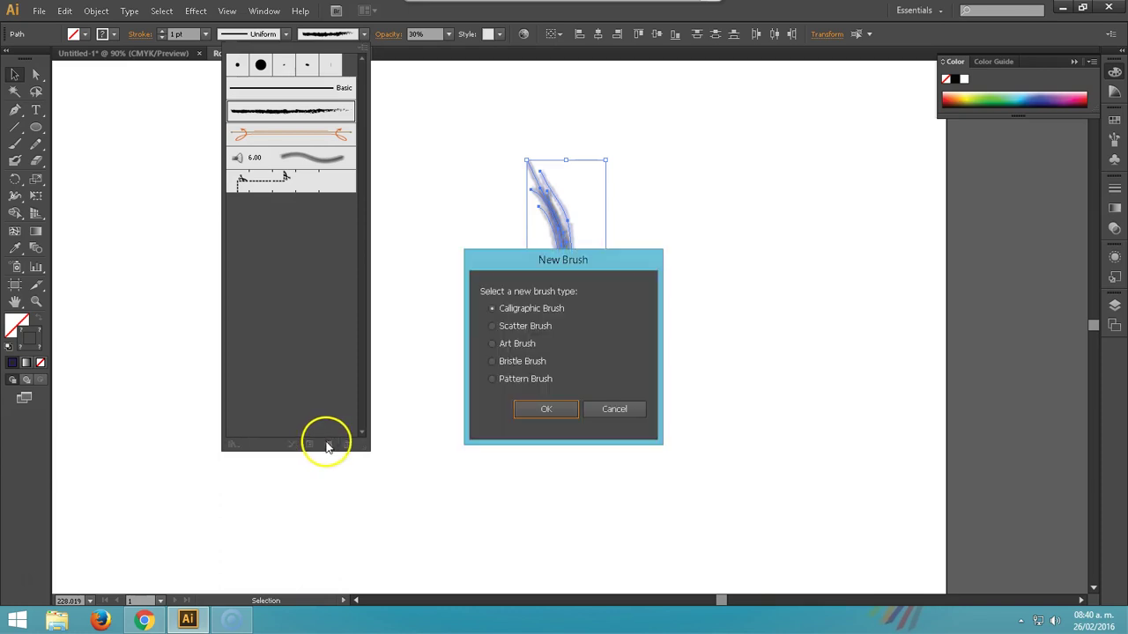
click(493, 328)
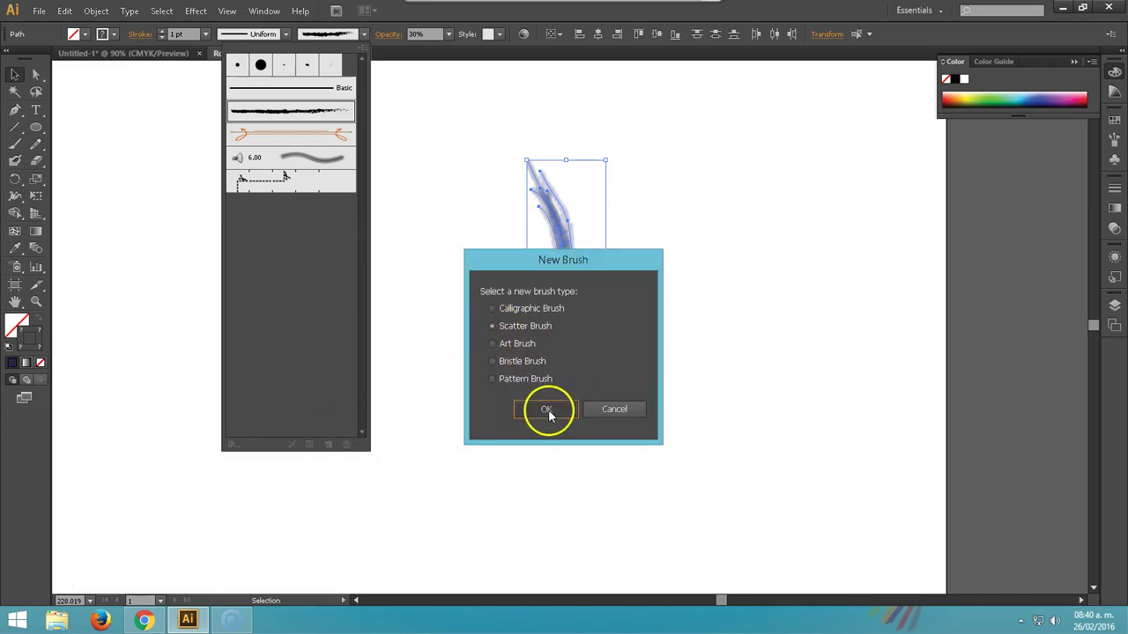
click(546, 409)
drag(594, 280, 699, 297)
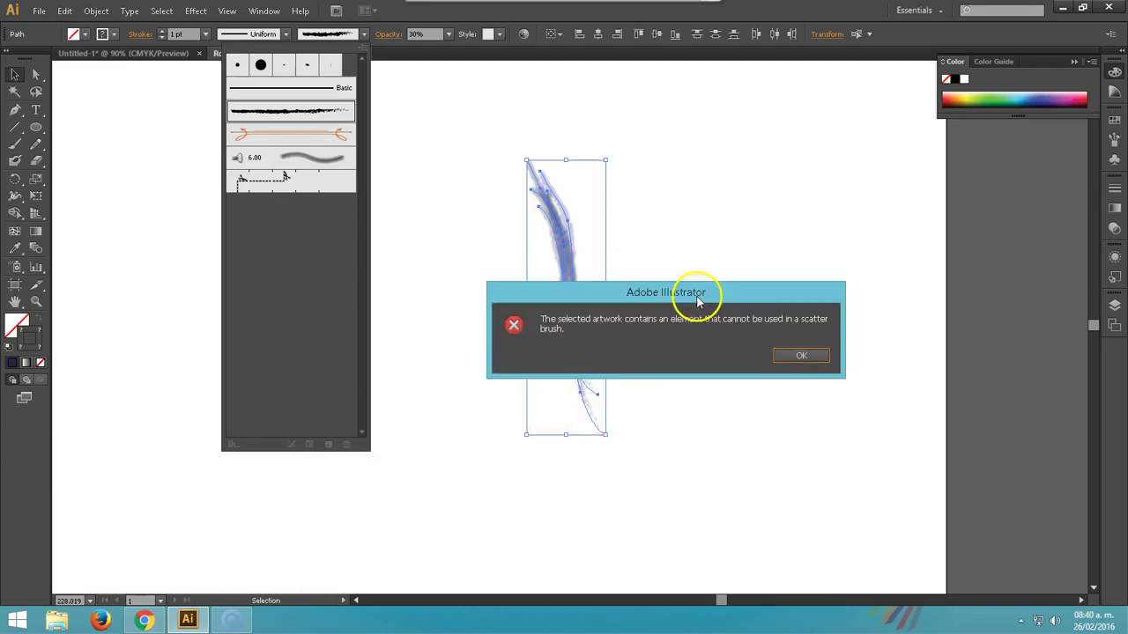
click(802, 353)
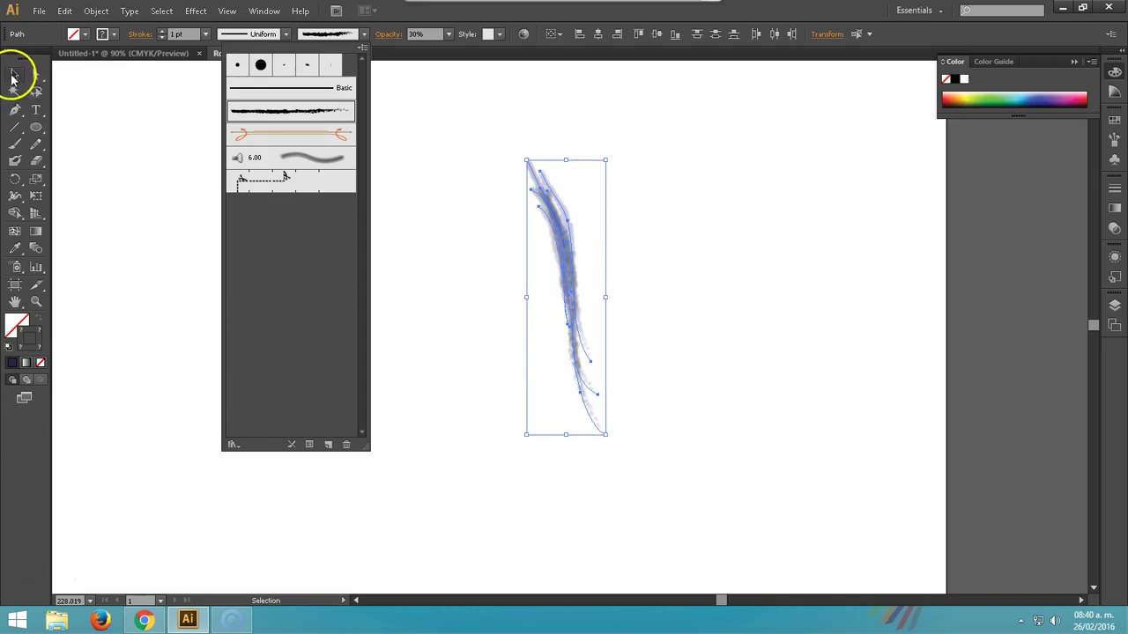
click(418, 224)
Nudge the right-hand stroke upward and reselect all the strokes' anchor points
click(560, 273)
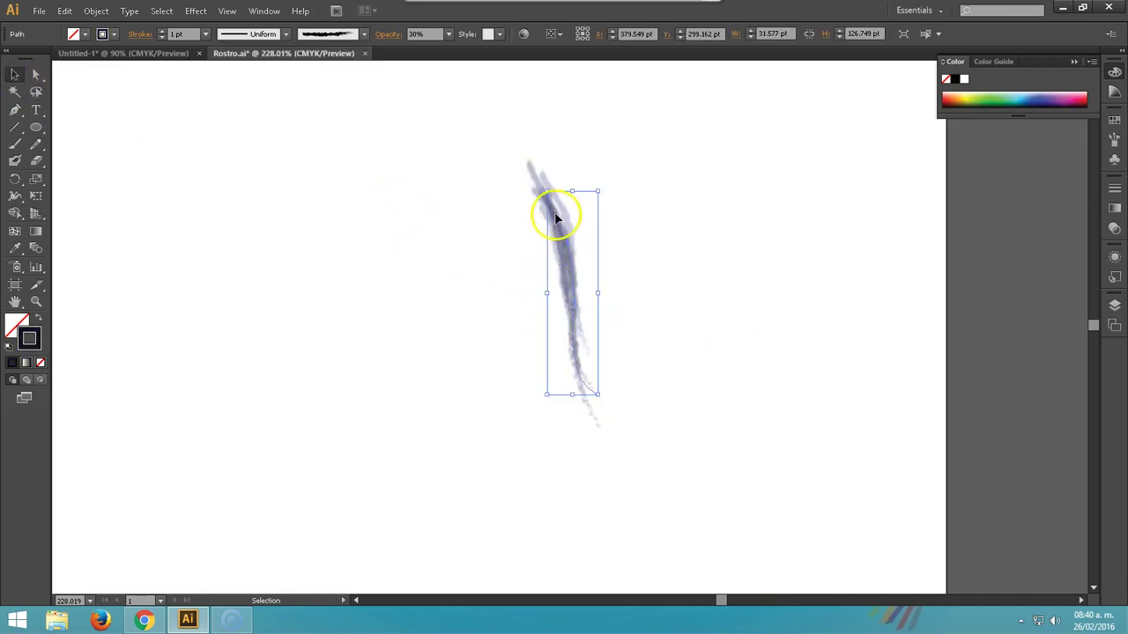
mouse_move(562, 222)
mouse_down()
mouse_move(555, 207)
mouse_move(539, 213)
mouse_up()
click(420, 164)
drag(443, 124, 689, 491)
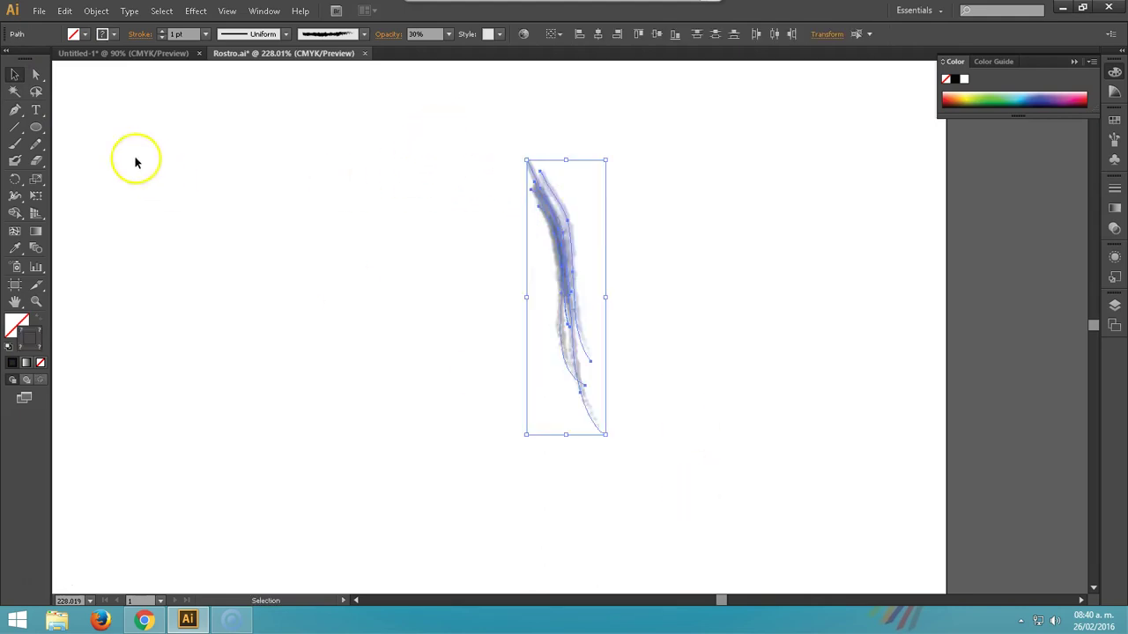
click(37, 78)
click(446, 164)
drag(449, 112, 674, 525)
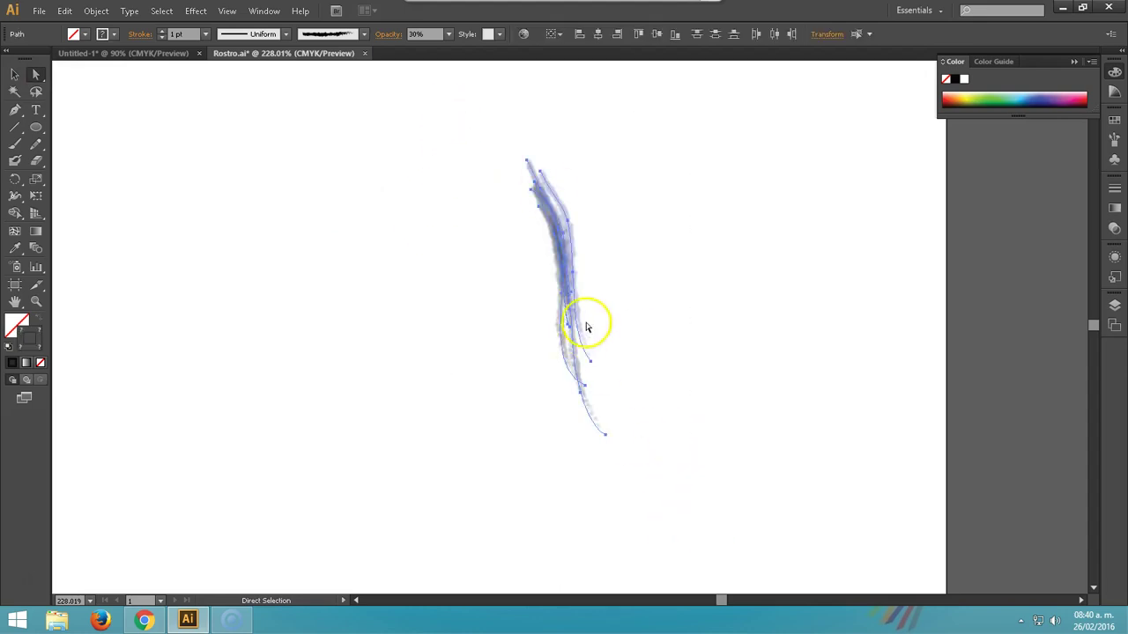
click(286, 34)
click(364, 34)
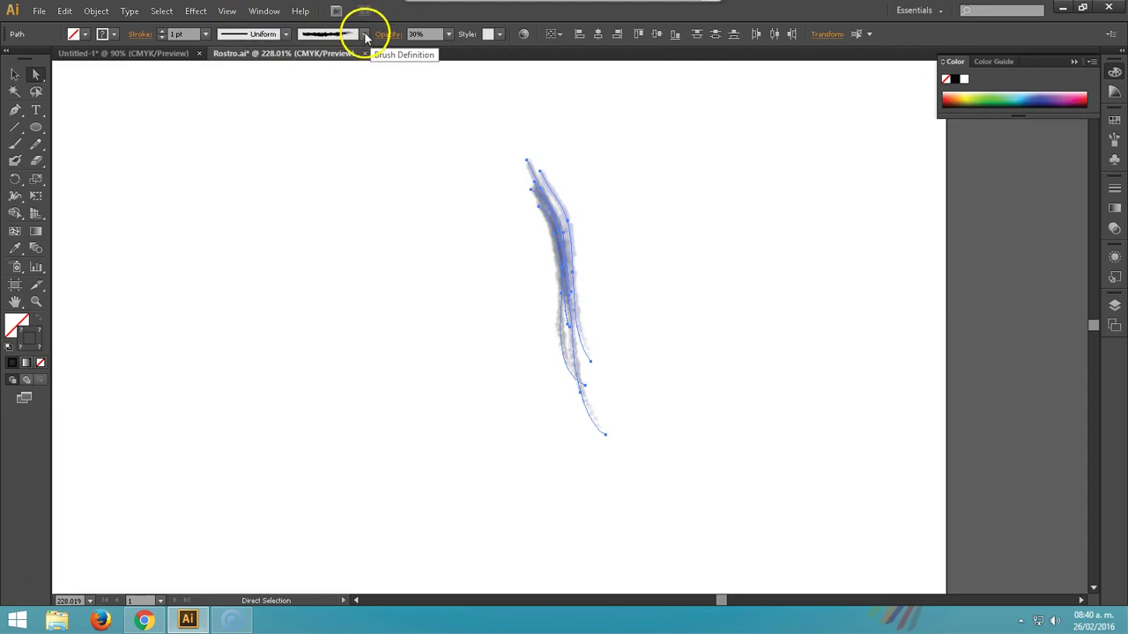
click(364, 33)
click(327, 445)
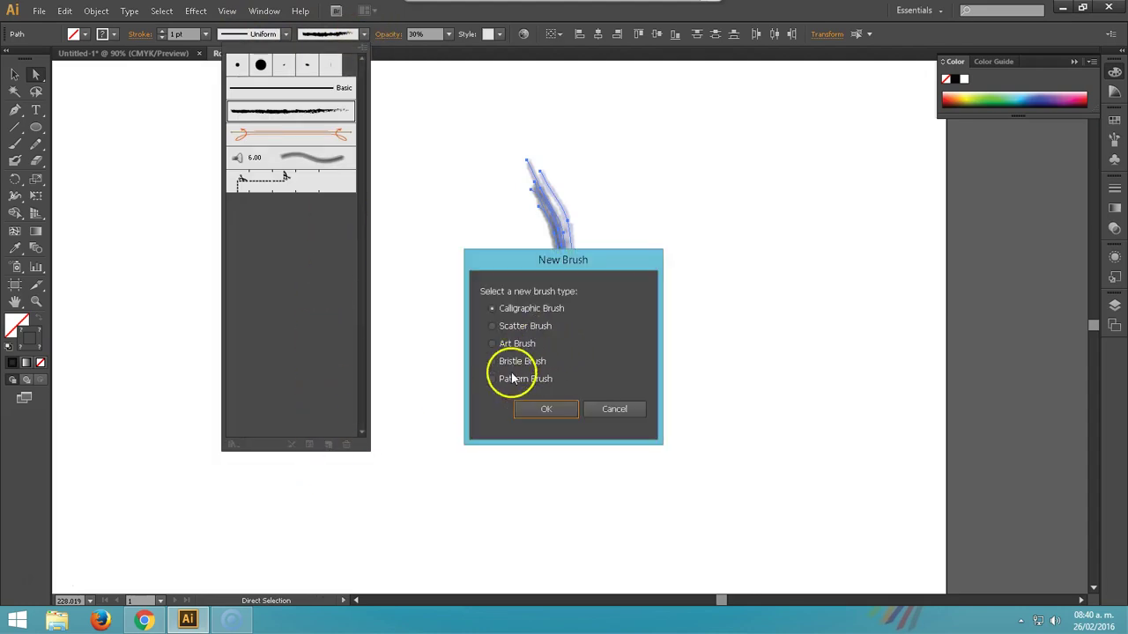
click(489, 343)
click(541, 411)
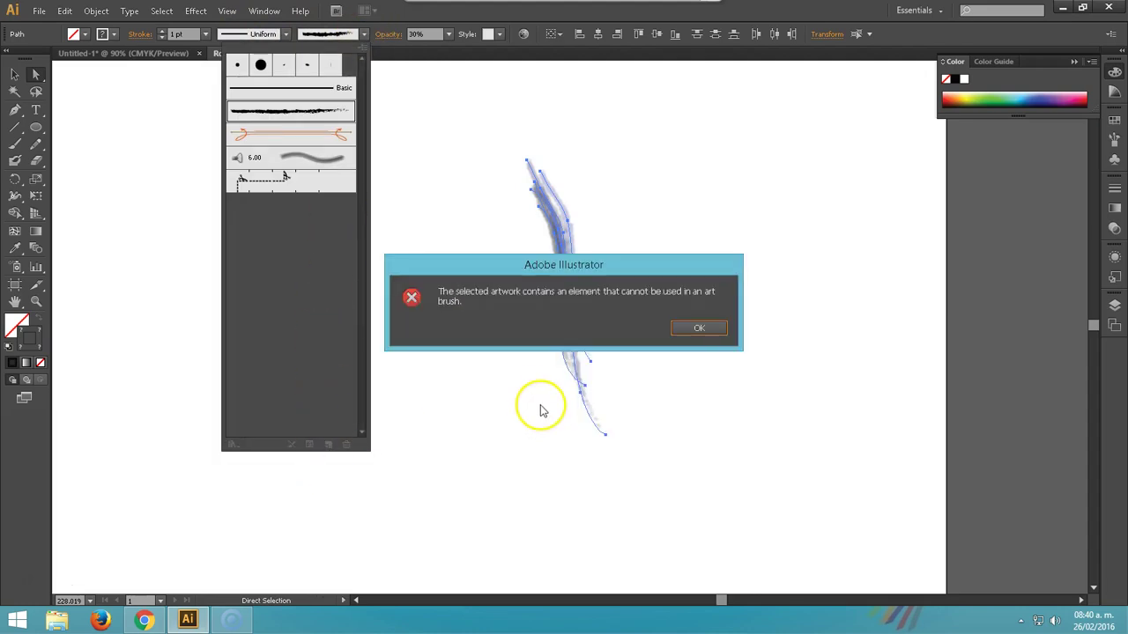
click(698, 328)
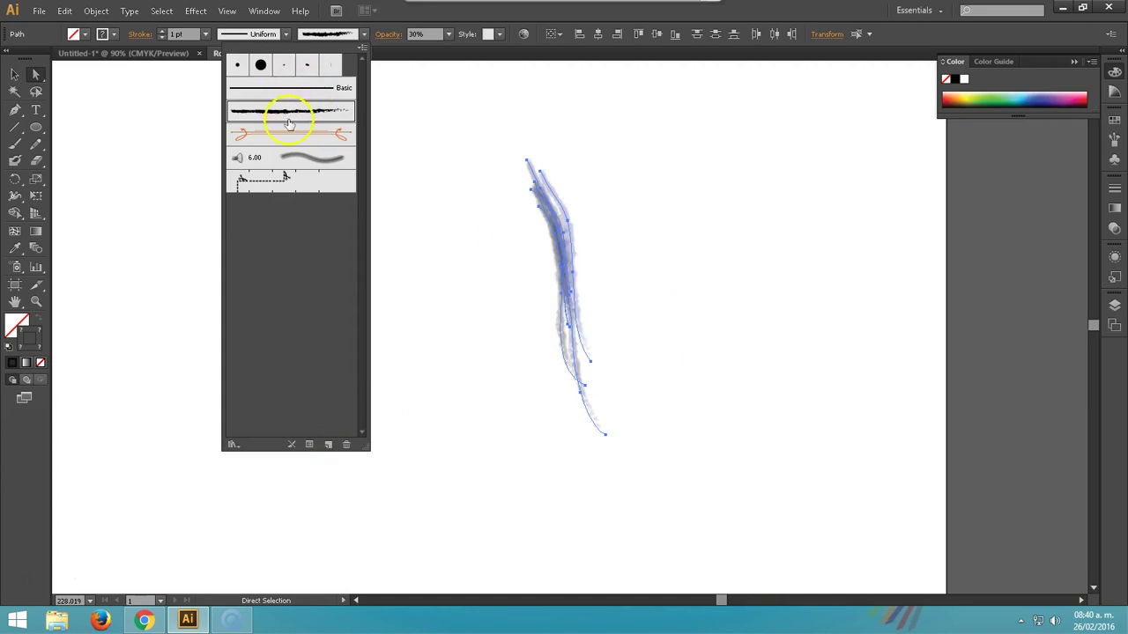
click(296, 162)
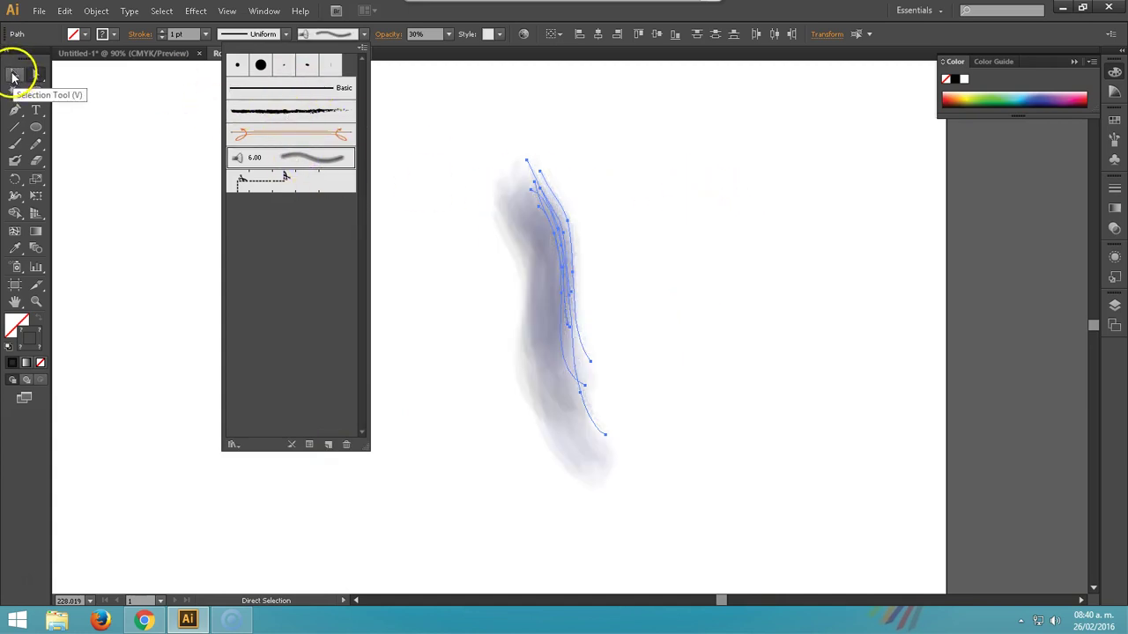
click(12, 78)
drag(508, 200, 352, 214)
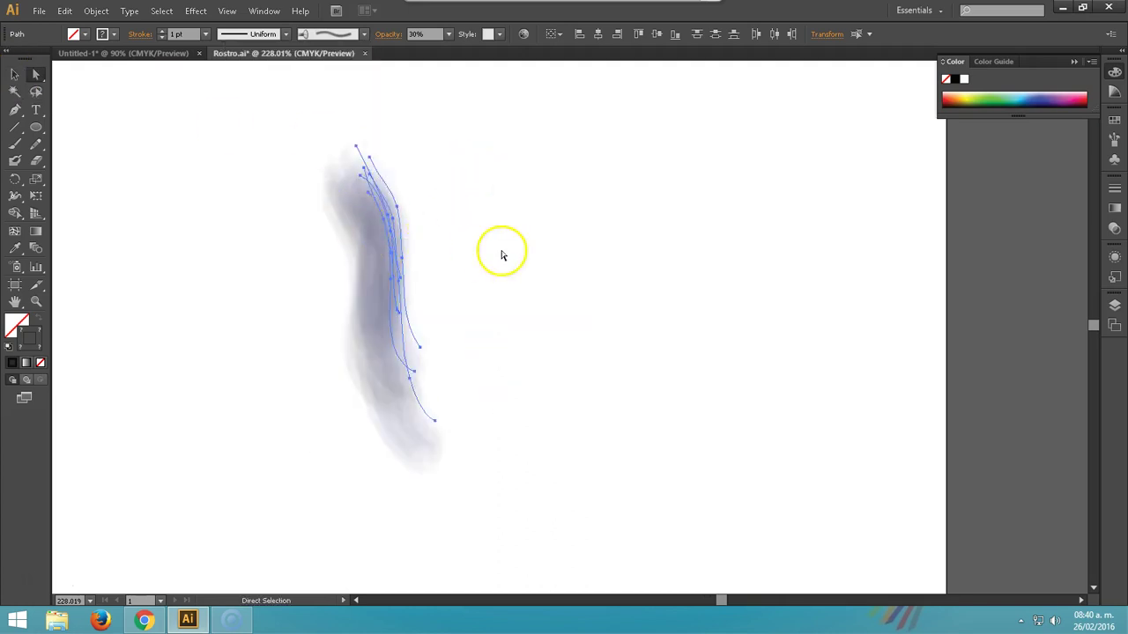
click(503, 252)
drag(394, 252, 617, 257)
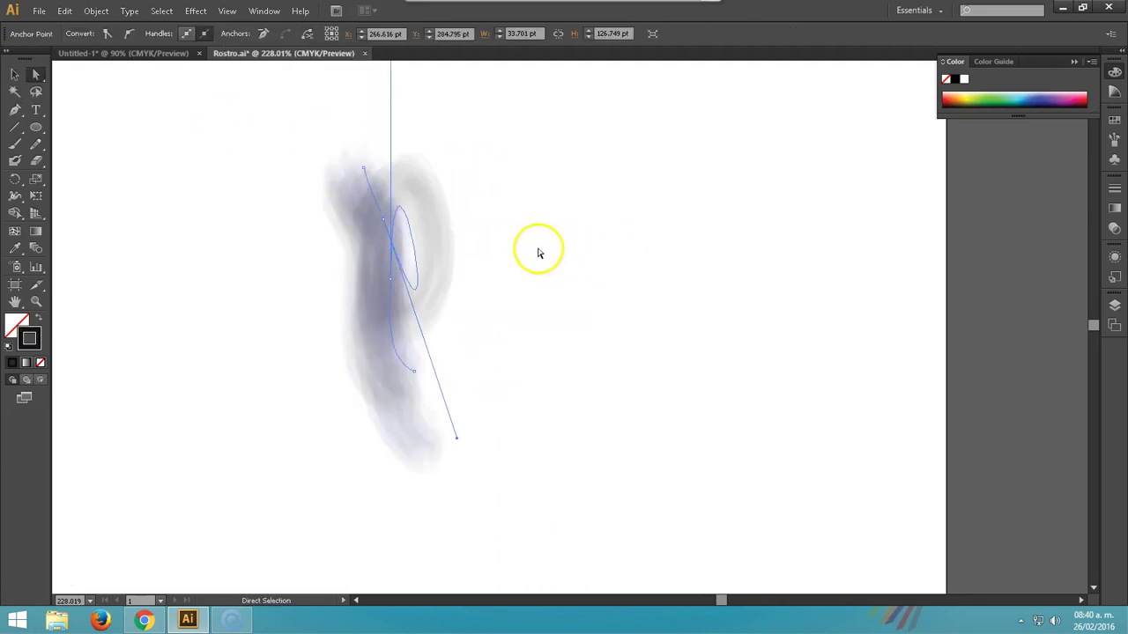
key(ctrl+z)
key(ctrl+z)
key(ctrl+z)
click(453, 244)
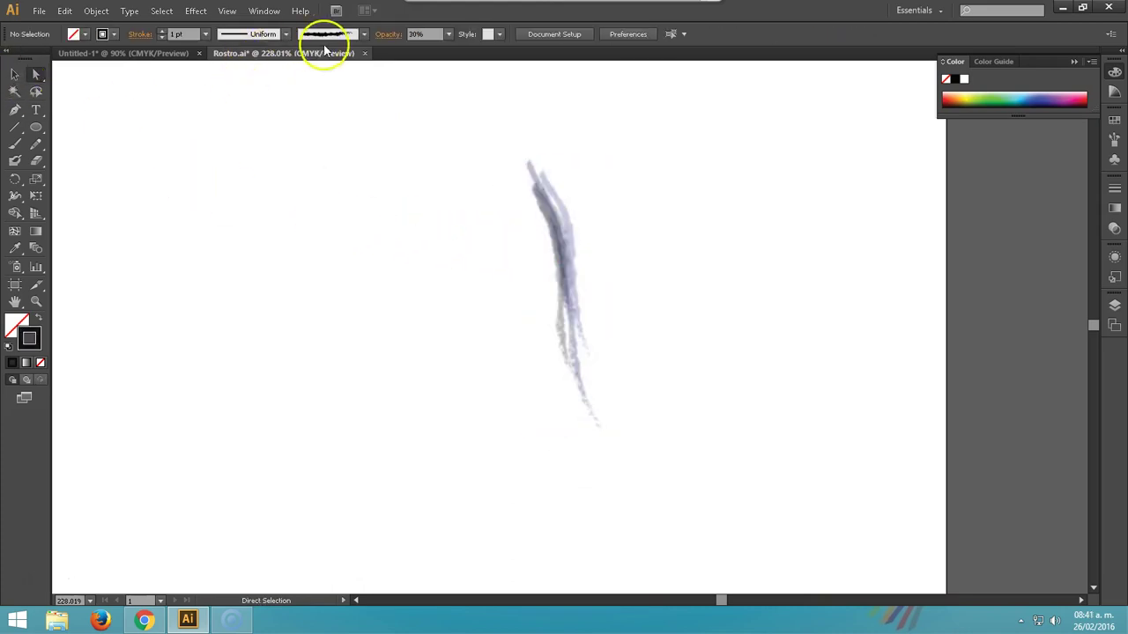
Paint a grey stroke down the left of the canvas
click(364, 33)
click(284, 159)
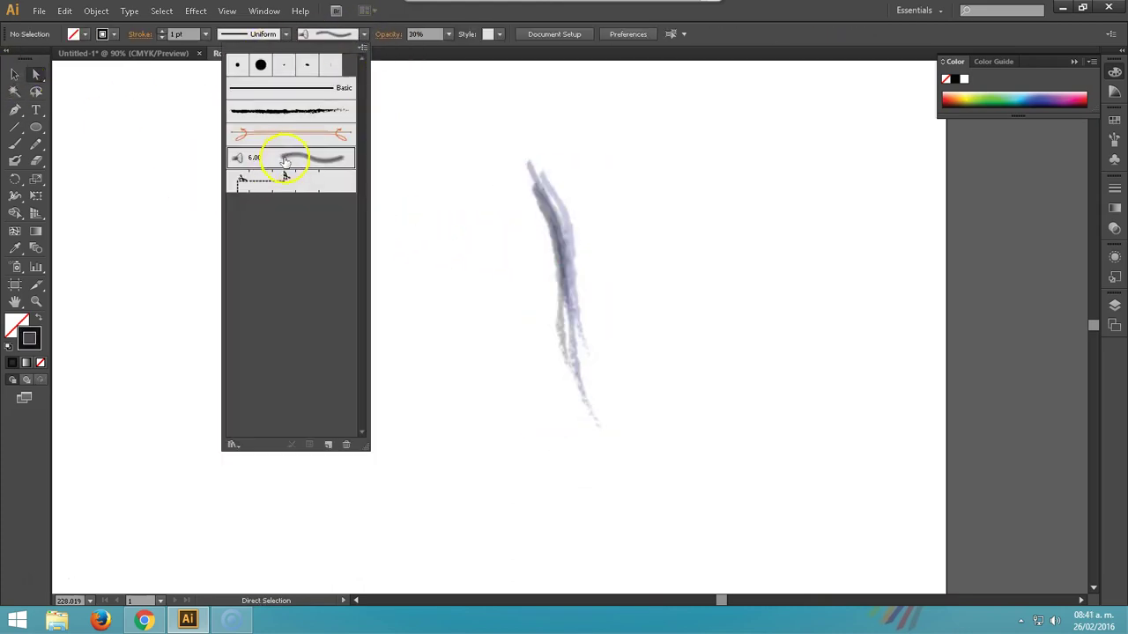
click(158, 176)
drag(156, 159, 222, 329)
click(15, 144)
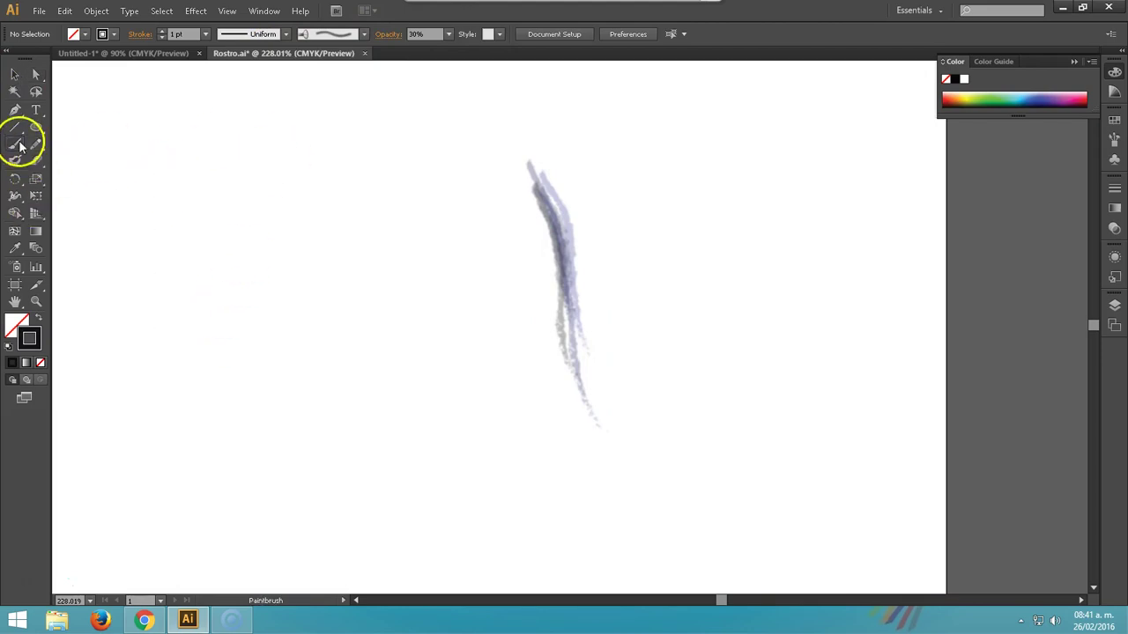
drag(254, 174, 337, 494)
Reposition the grey stroke, shifting it up-right and then back left
click(15, 74)
click(250, 218)
drag(266, 211, 296, 194)
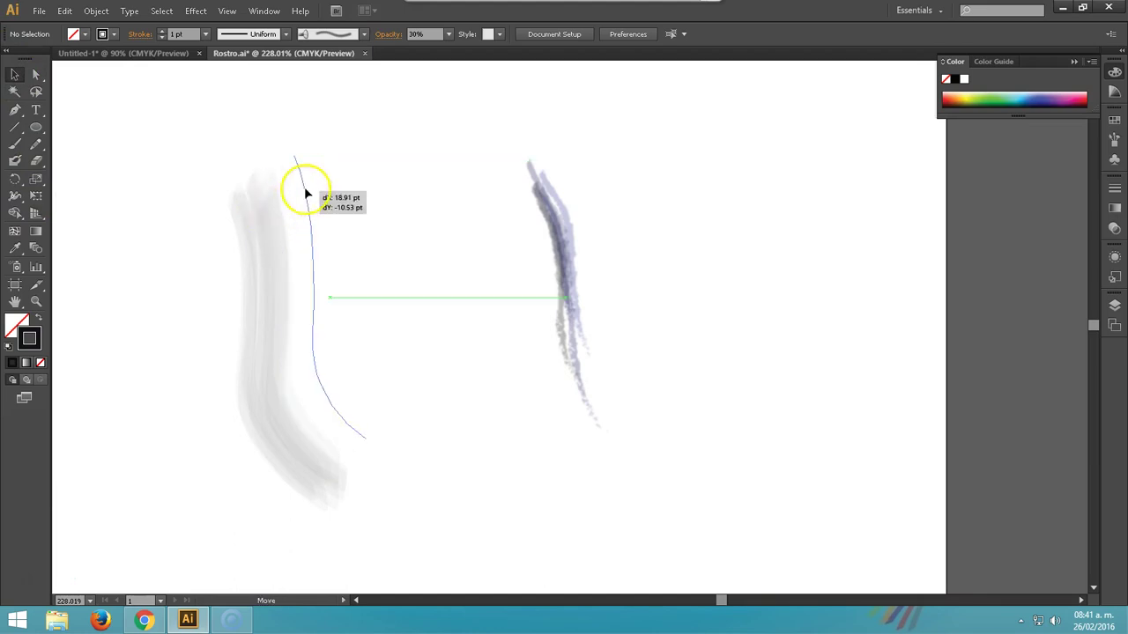
click(36, 74)
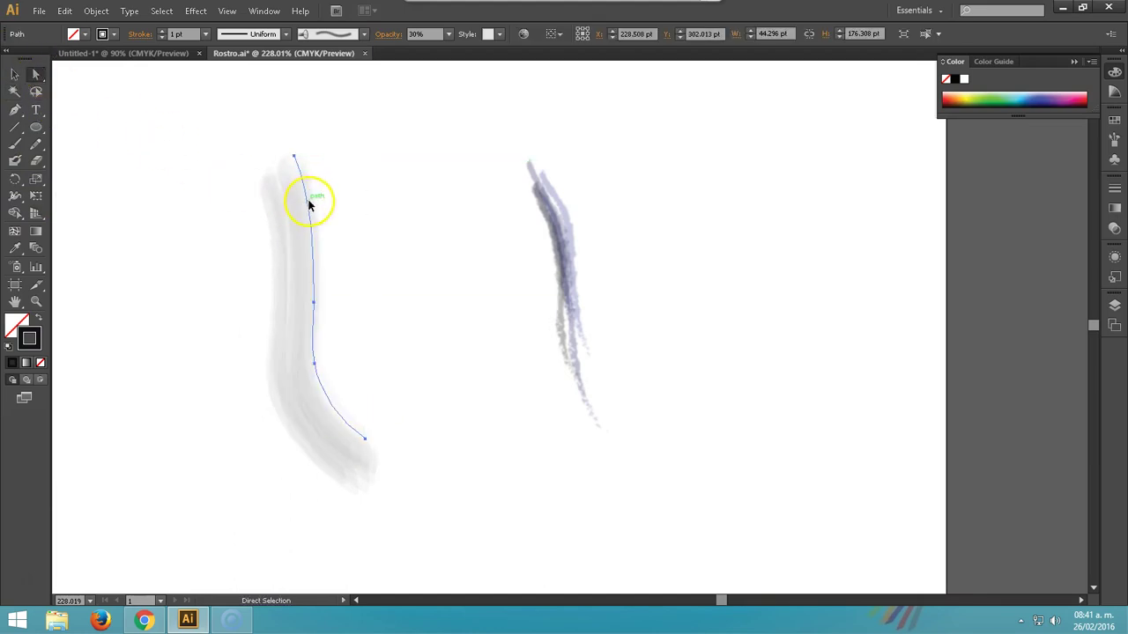
mouse_move(309, 204)
mouse_down()
mouse_move(254, 205)
mouse_move(262, 201)
mouse_up()
click(15, 74)
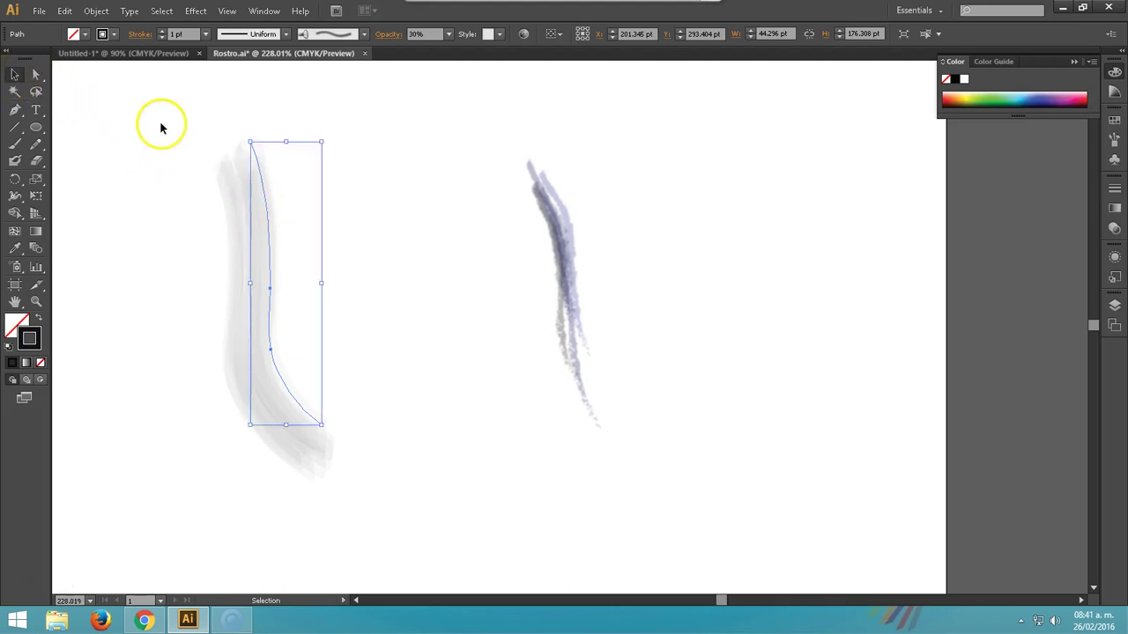
click(228, 160)
click(258, 185)
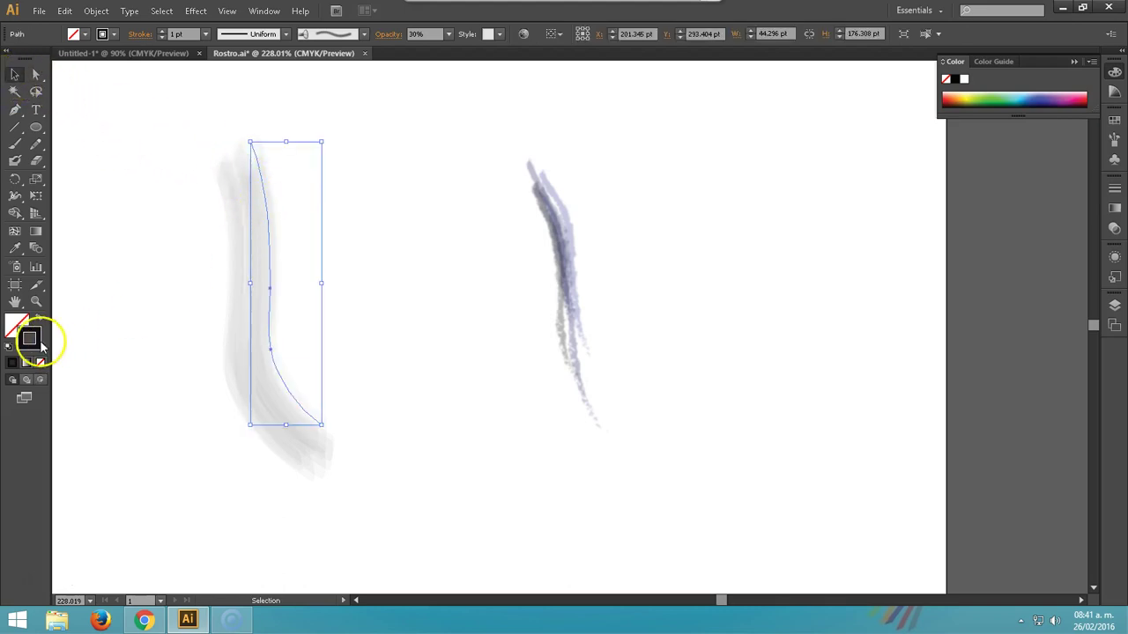
Recolour the stroke light blue-violet, move it about 60 pt left, and apply the Basic brush
double_click(29, 338)
drag(413, 287, 478, 232)
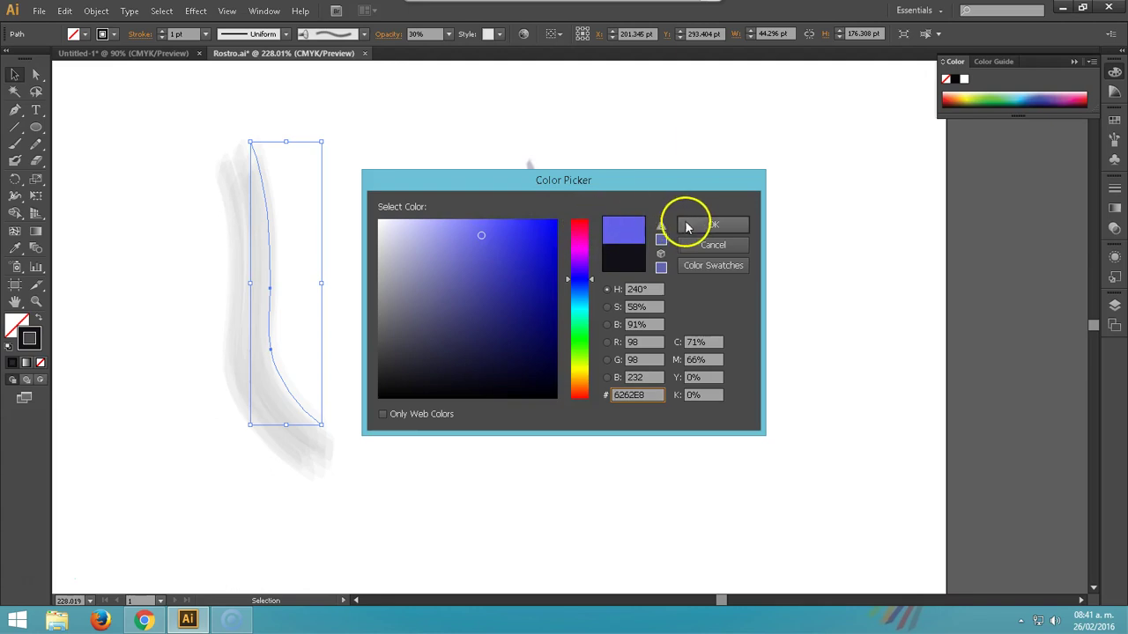
click(713, 224)
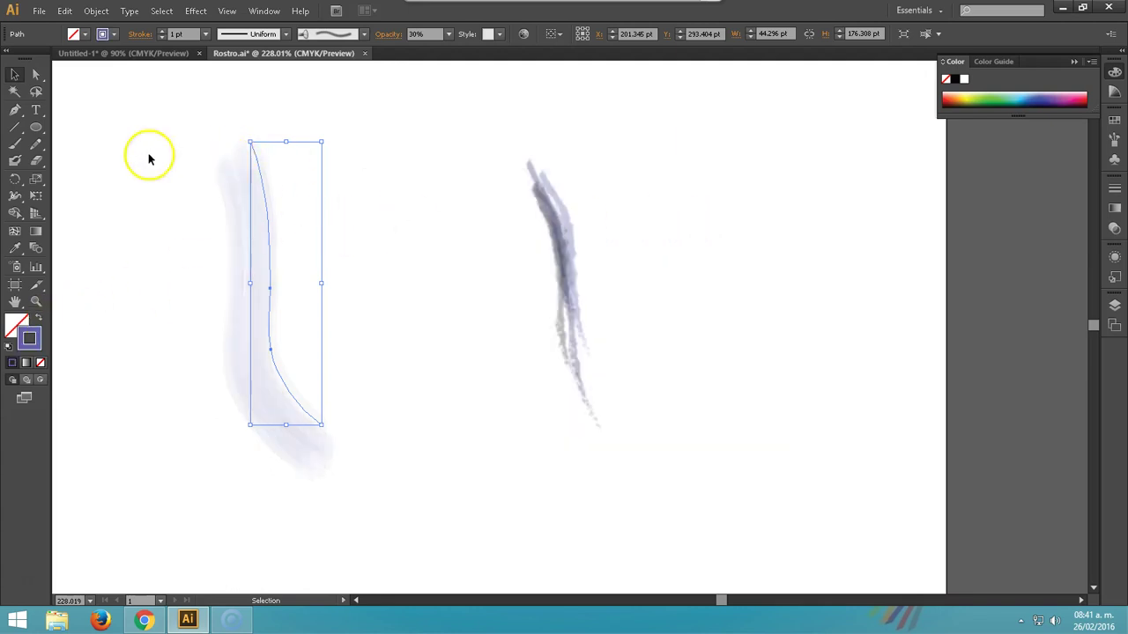
click(382, 161)
drag(263, 225, 155, 228)
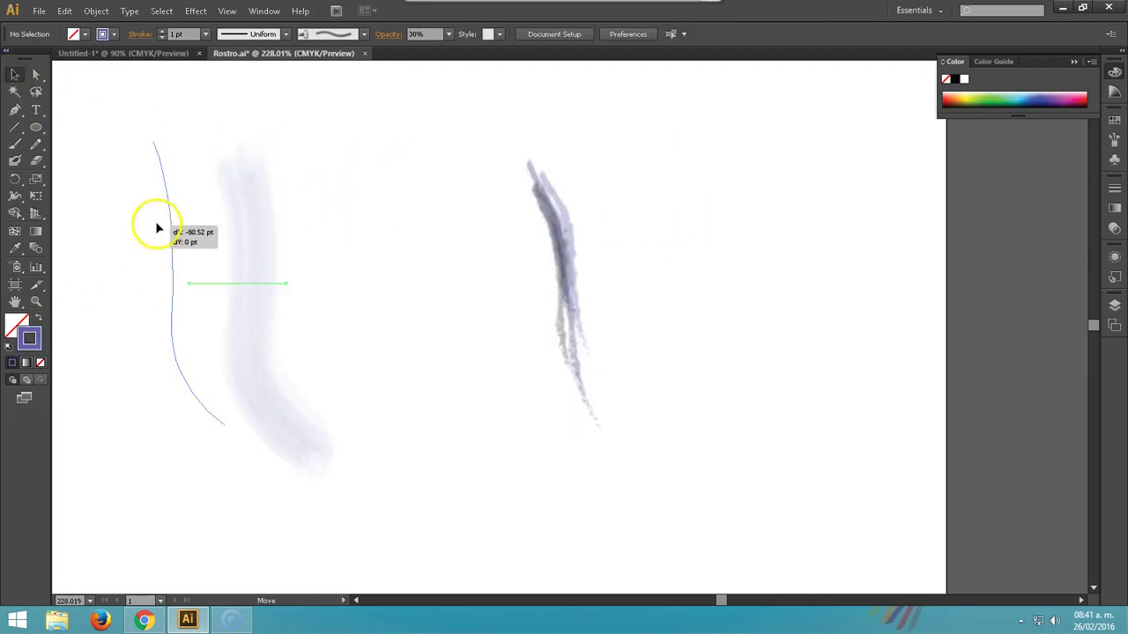
click(363, 34)
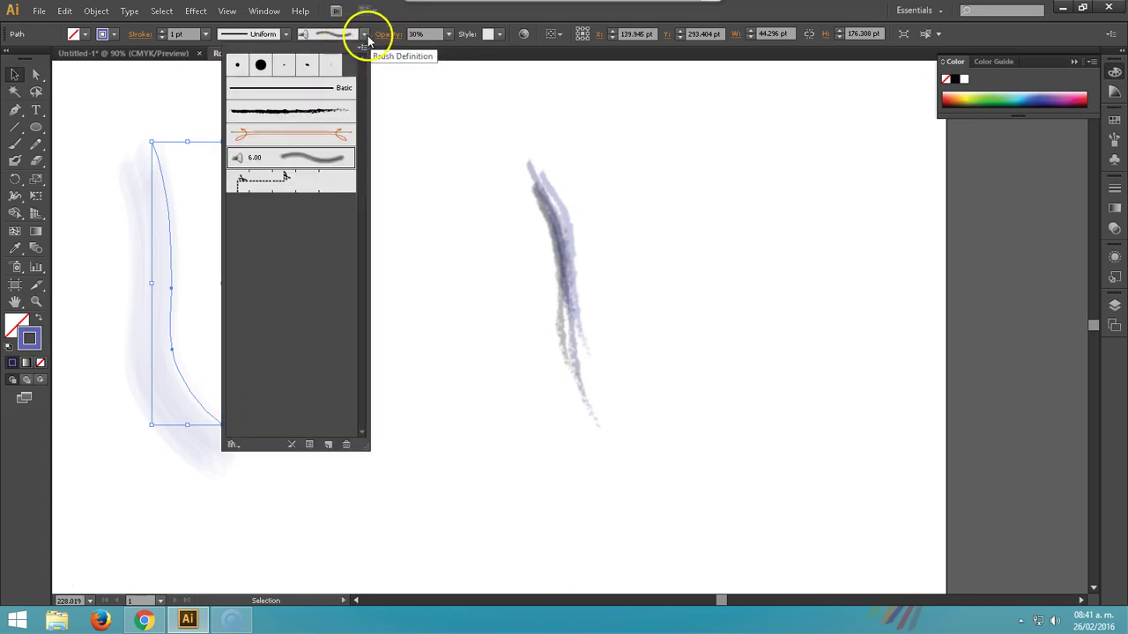
click(293, 87)
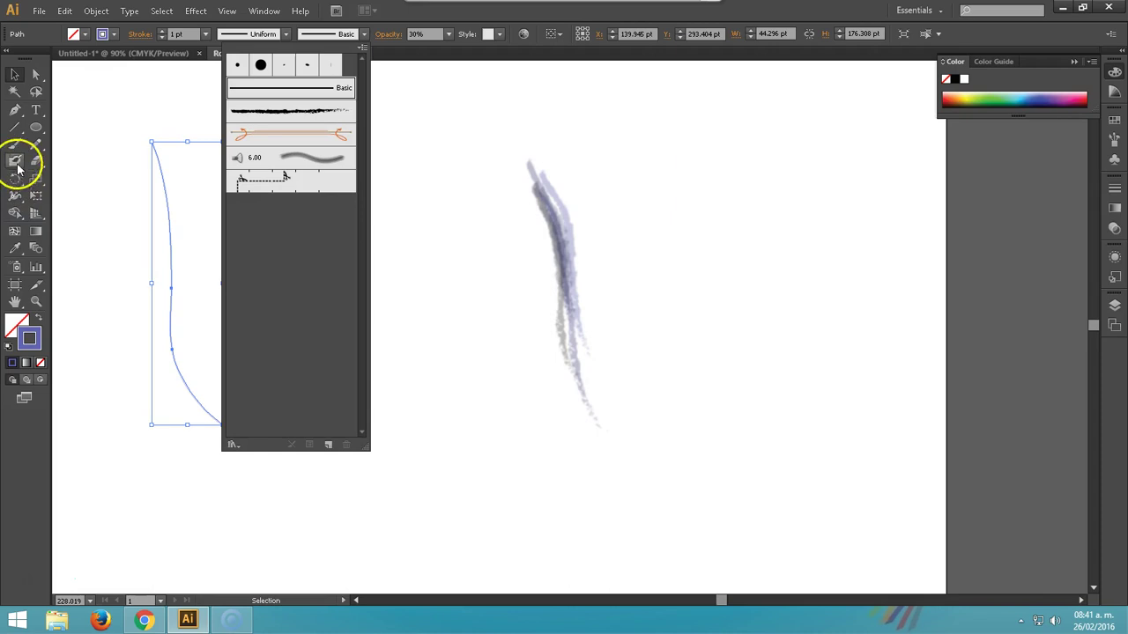
click(170, 172)
click(342, 195)
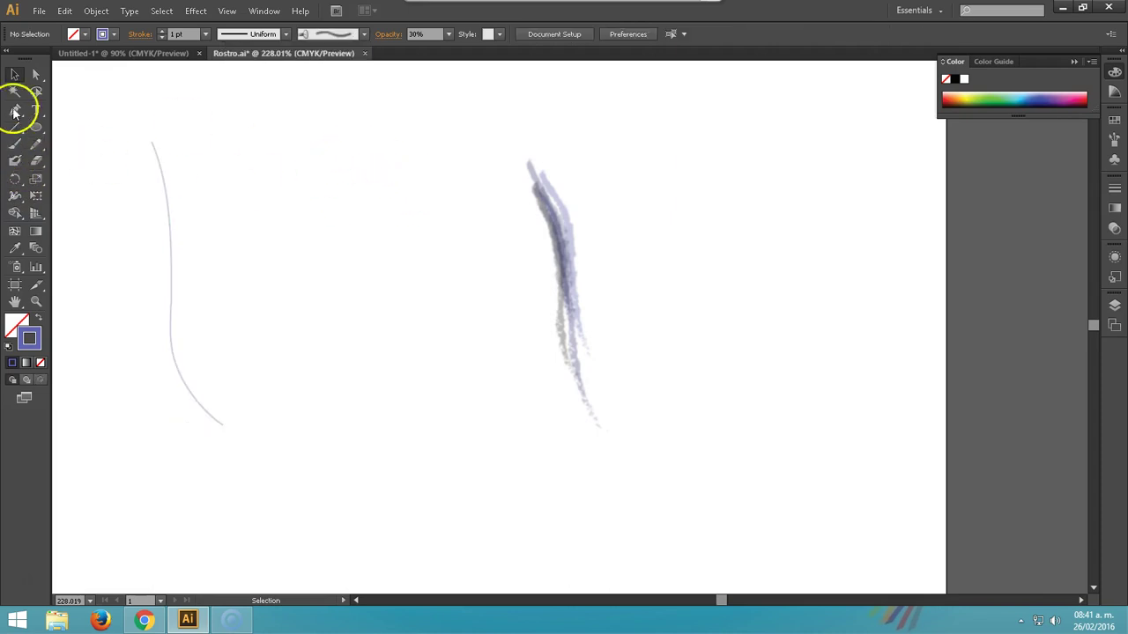
Paint a wide wavy lavender stroke down the middle of the canvas
click(16, 146)
click(364, 34)
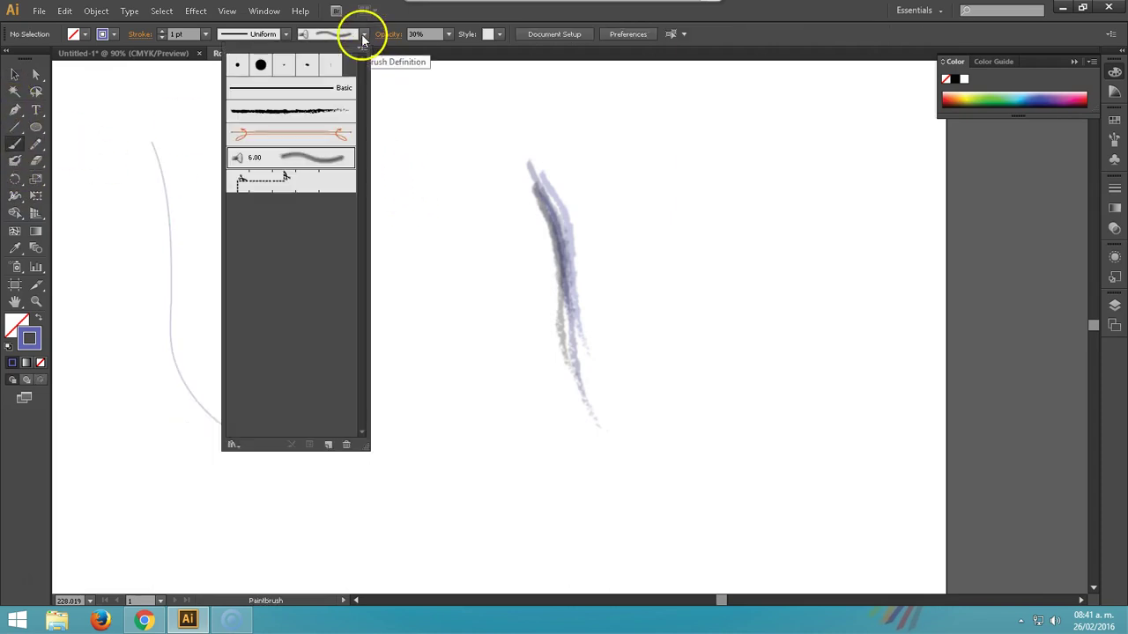
click(300, 88)
click(388, 174)
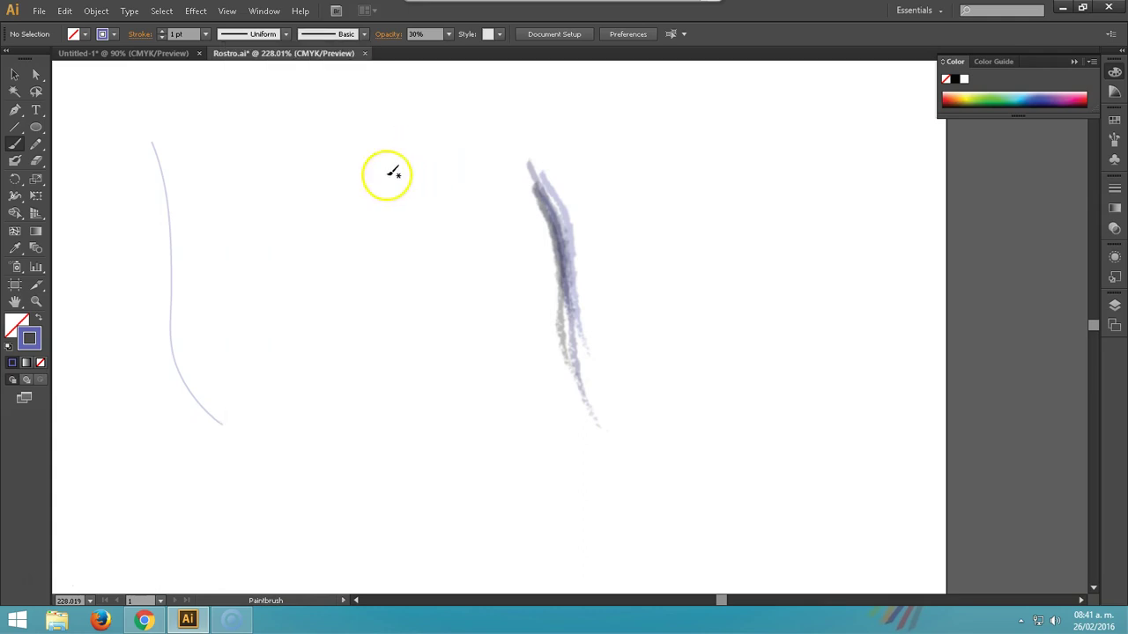
drag(327, 148, 387, 494)
click(13, 71)
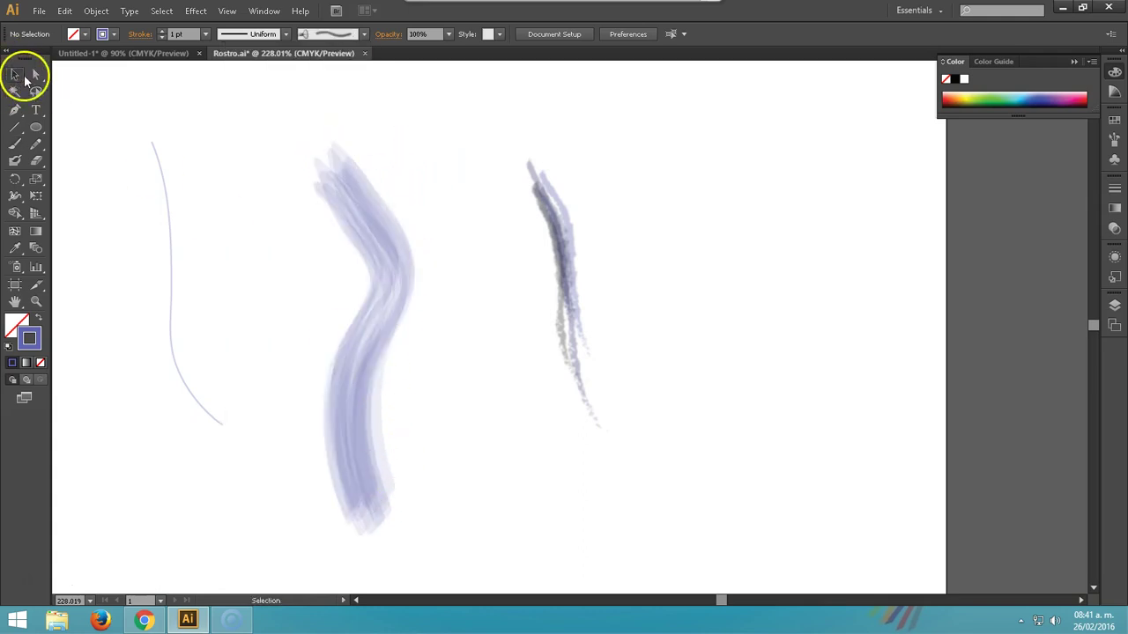
Paint two more lavender Basic-brush strokes side by side at the right
click(364, 34)
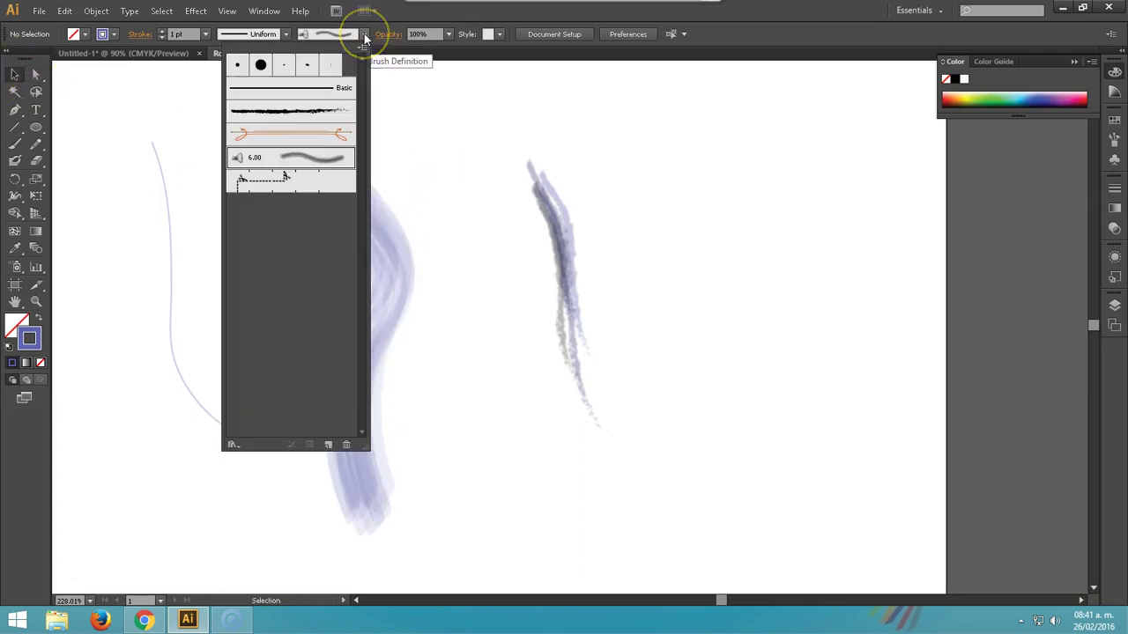
click(321, 97)
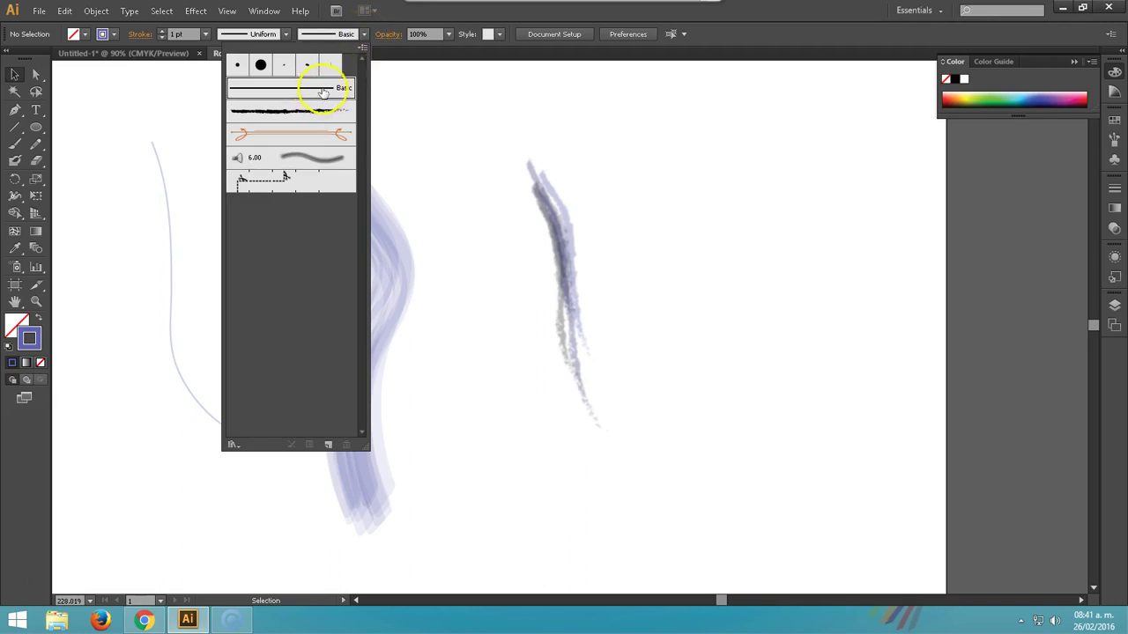
click(339, 89)
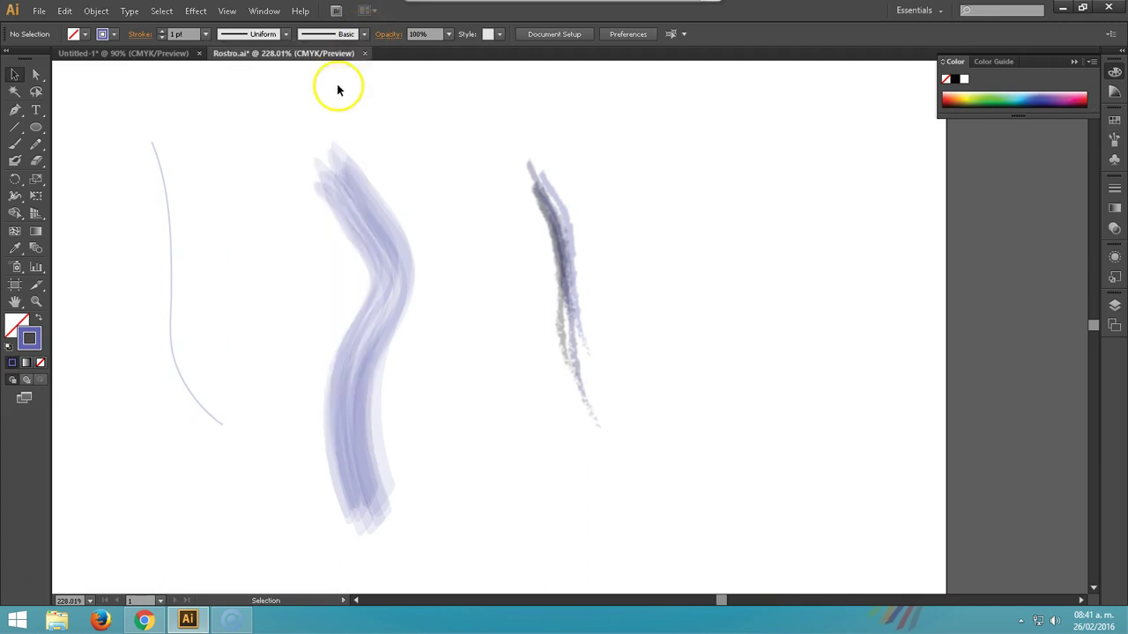
drag(781, 138, 814, 219)
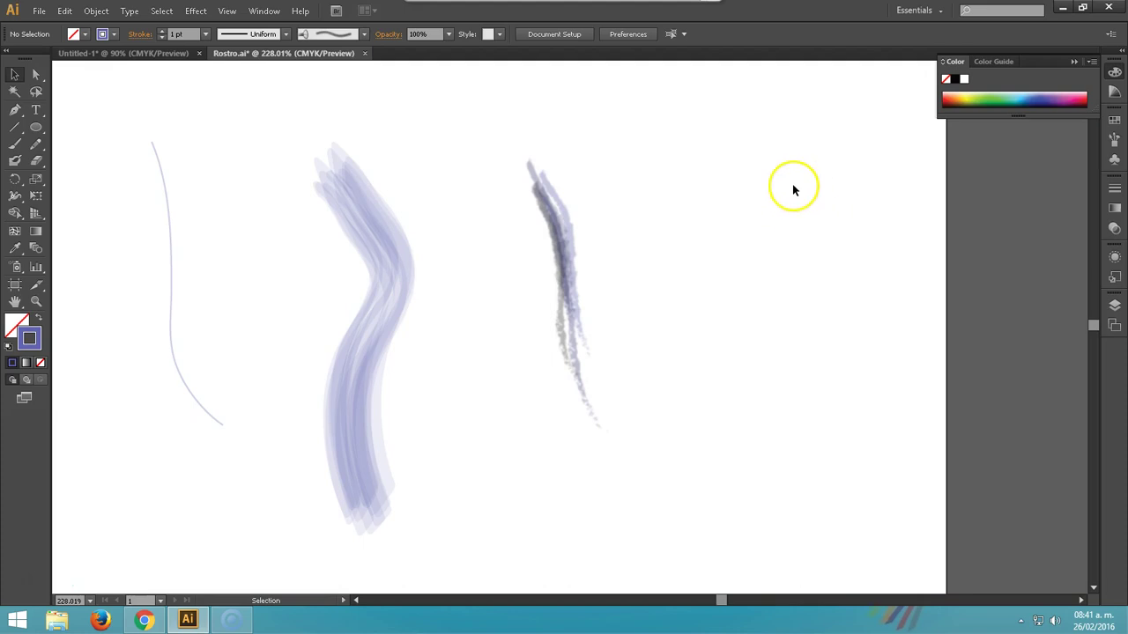
key(b)
drag(788, 149, 851, 332)
drag(775, 206, 762, 387)
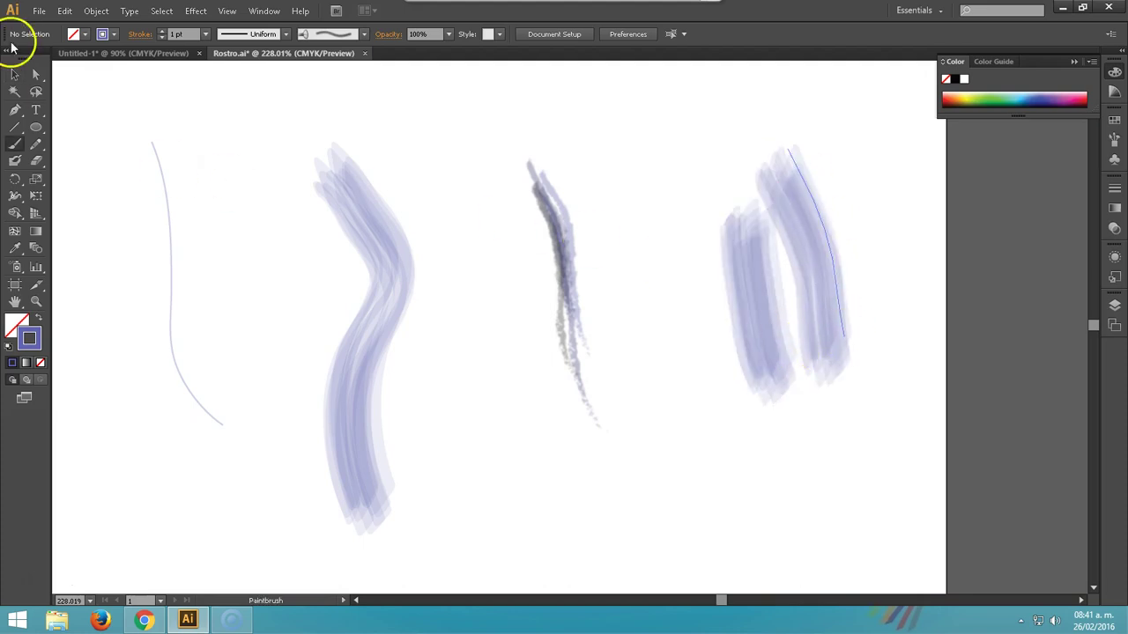
click(13, 77)
Create a new blank document and paint a grey vertical stroke on it
key(ctrl+n)
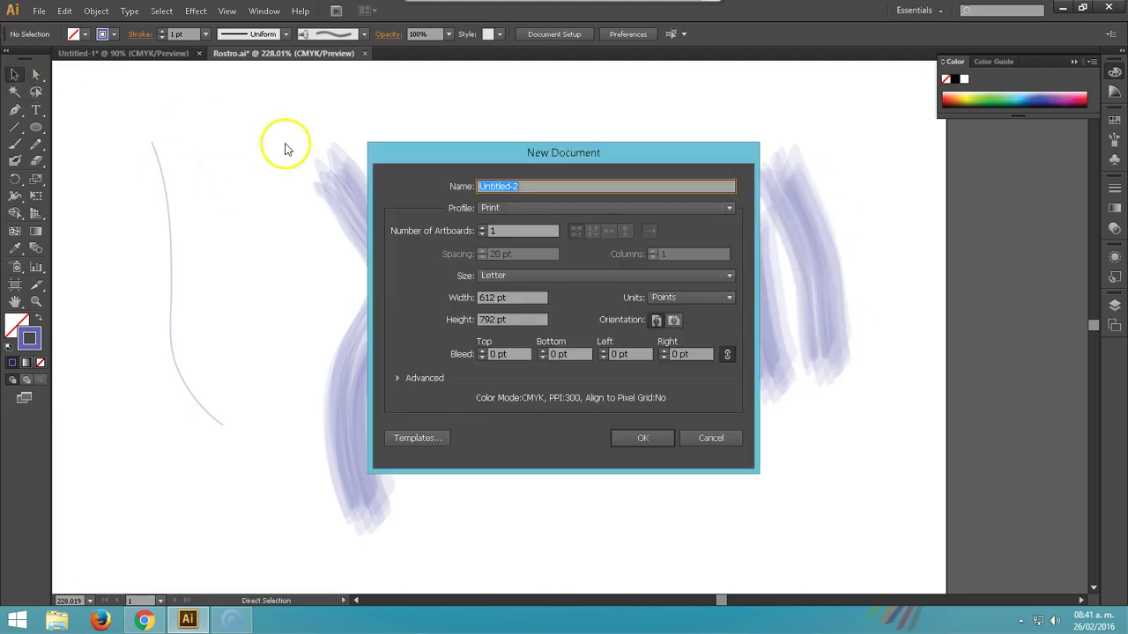
key(Return)
click(16, 144)
drag(513, 146, 560, 388)
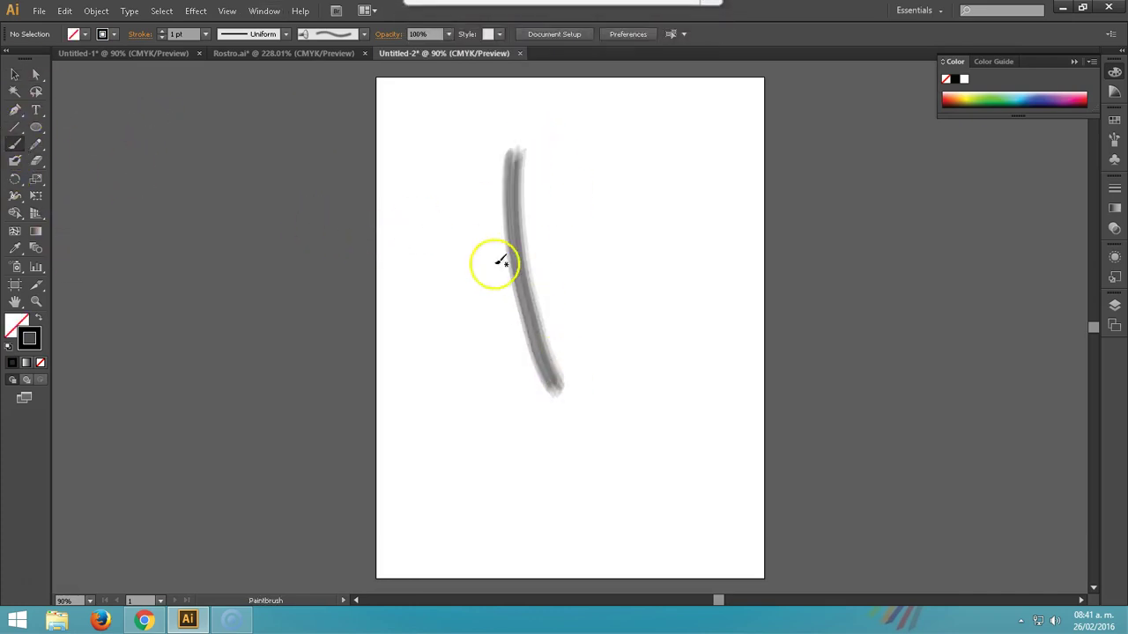
Paint a thin stroke at the artboard's left with the dashed-arrow brush
click(285, 33)
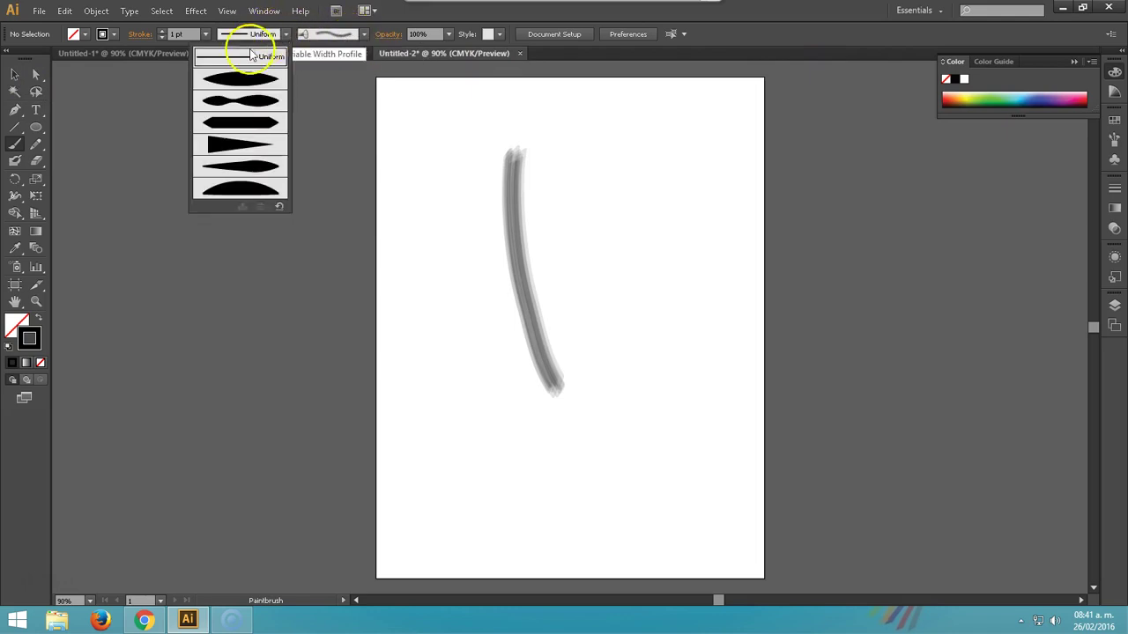
click(368, 39)
click(367, 37)
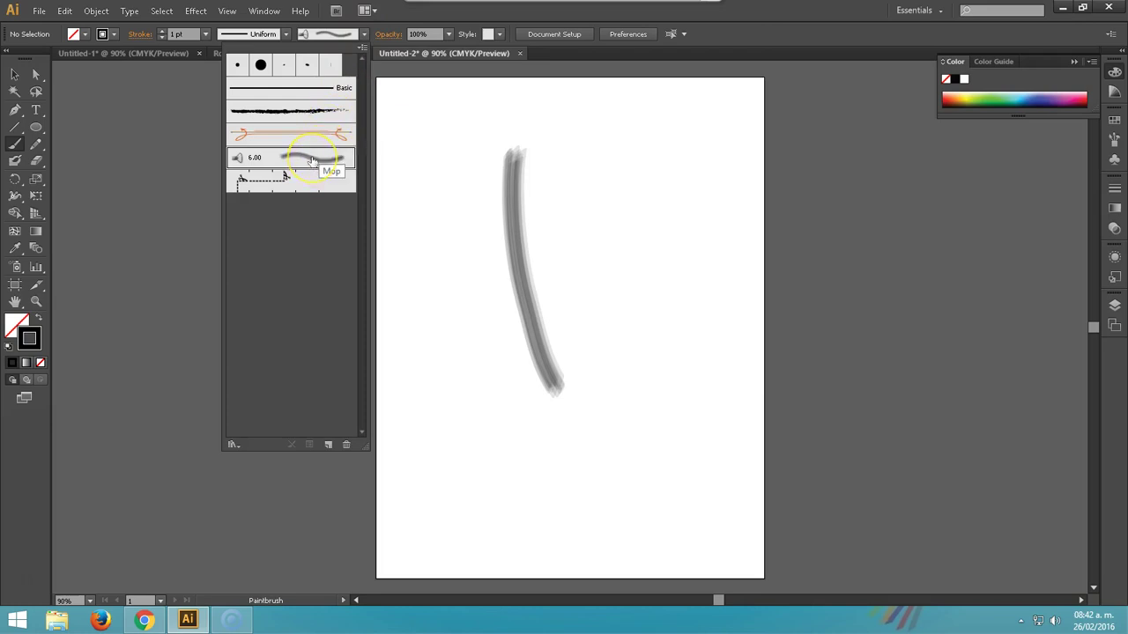
click(291, 183)
click(401, 188)
drag(410, 187, 451, 322)
Paint three thin black strokes at upper right with the charcoal brush
click(364, 34)
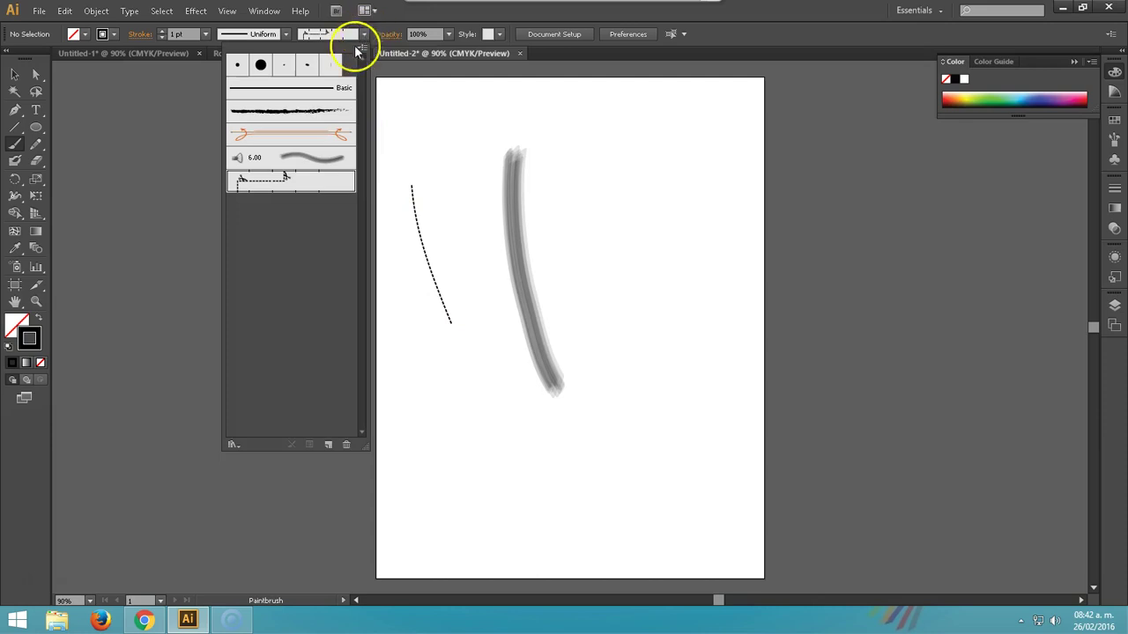
click(282, 111)
click(573, 154)
drag(605, 143, 635, 280)
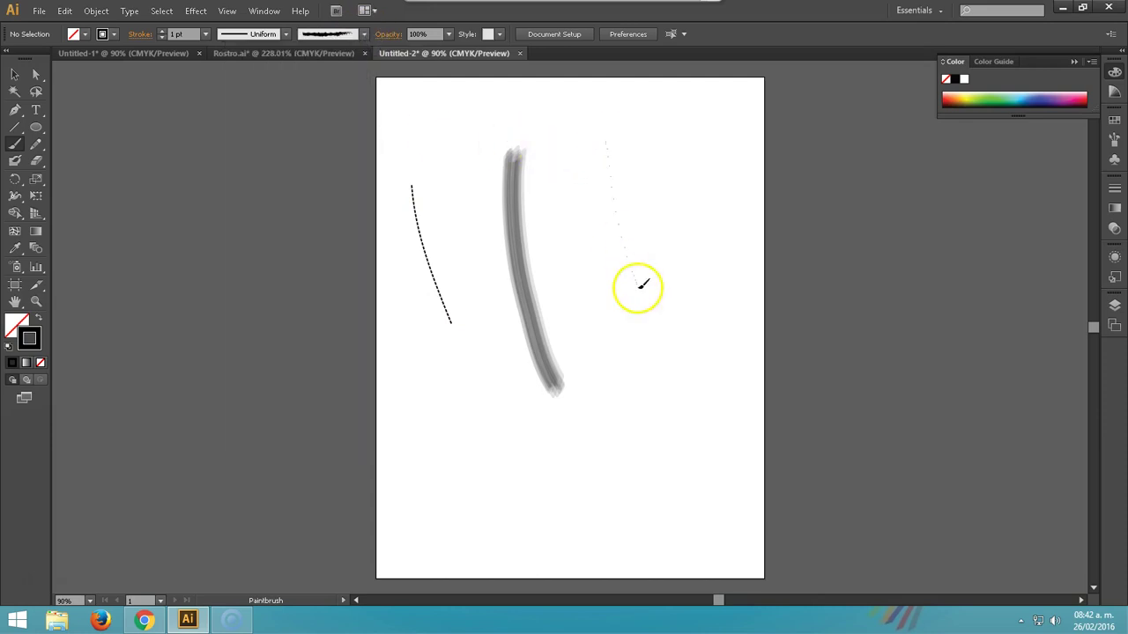
drag(610, 141, 627, 262)
drag(597, 162, 608, 236)
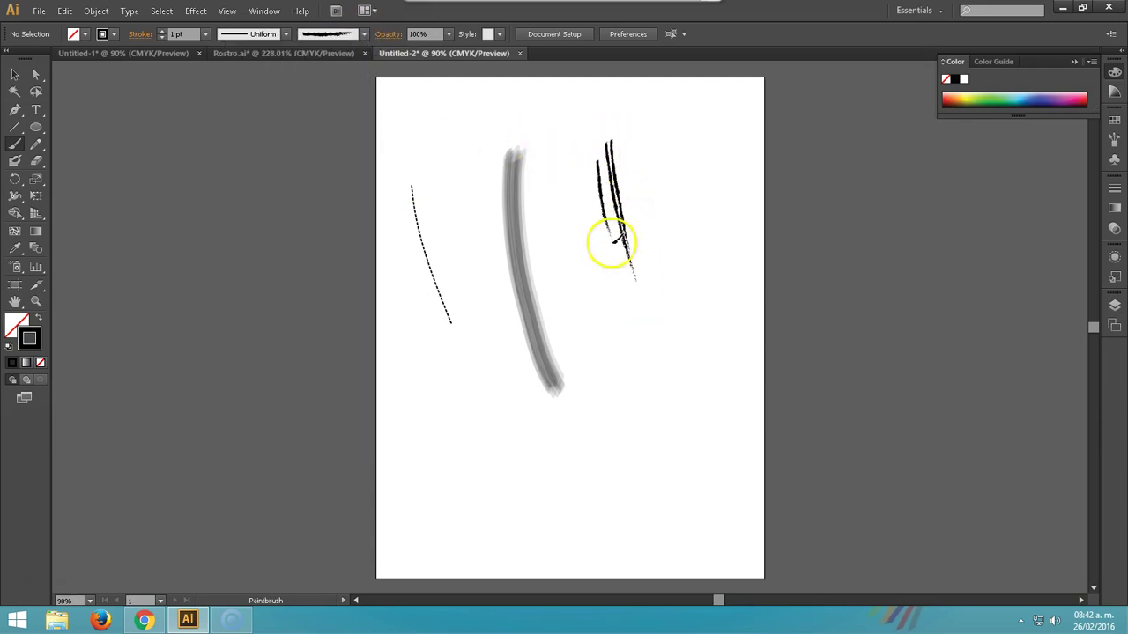
Select the three strokes, define a new Scatter brush from them, then cancel its options
click(15, 75)
drag(573, 113, 699, 318)
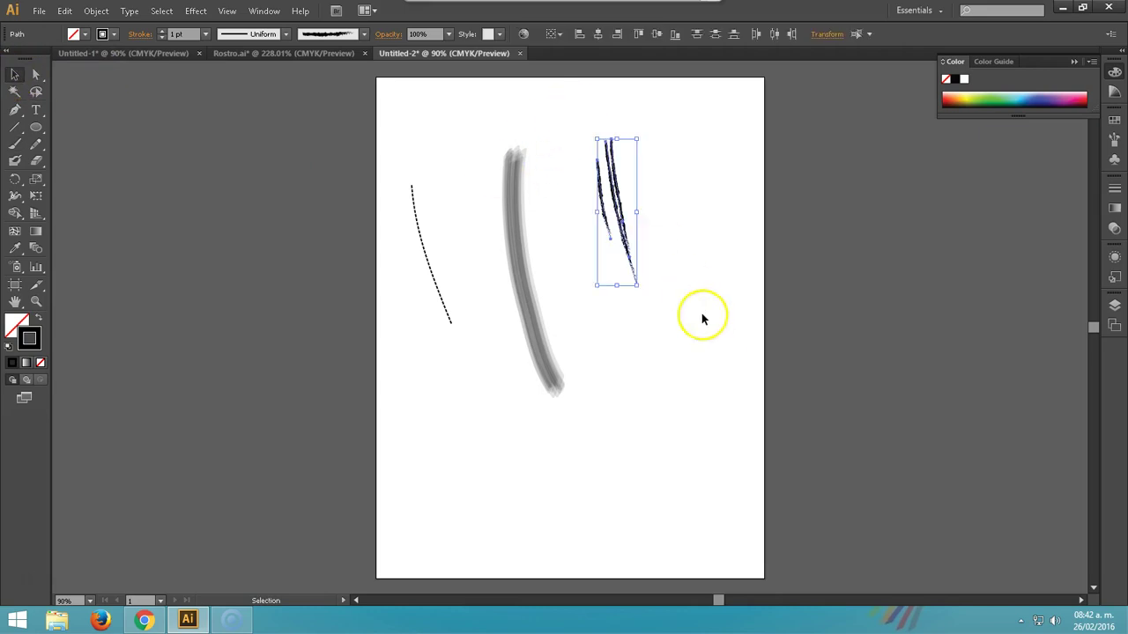
click(365, 34)
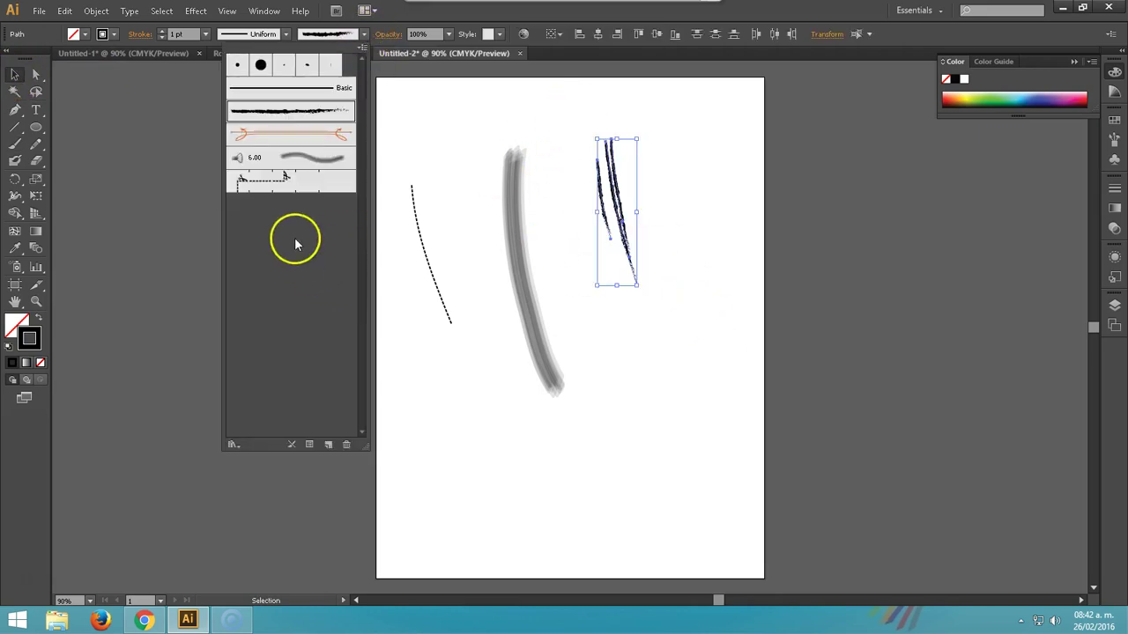
click(328, 444)
click(509, 323)
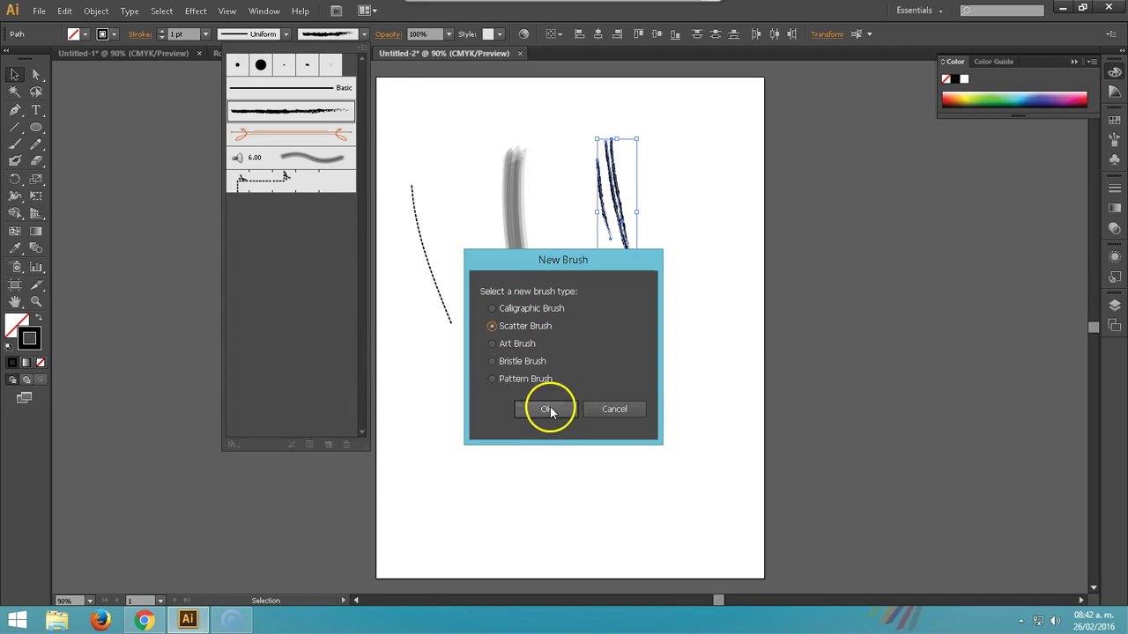
click(539, 408)
mouse_move(569, 132)
mouse_down()
mouse_move(795, 185)
mouse_move(935, 200)
mouse_up()
drag(863, 184, 793, 163)
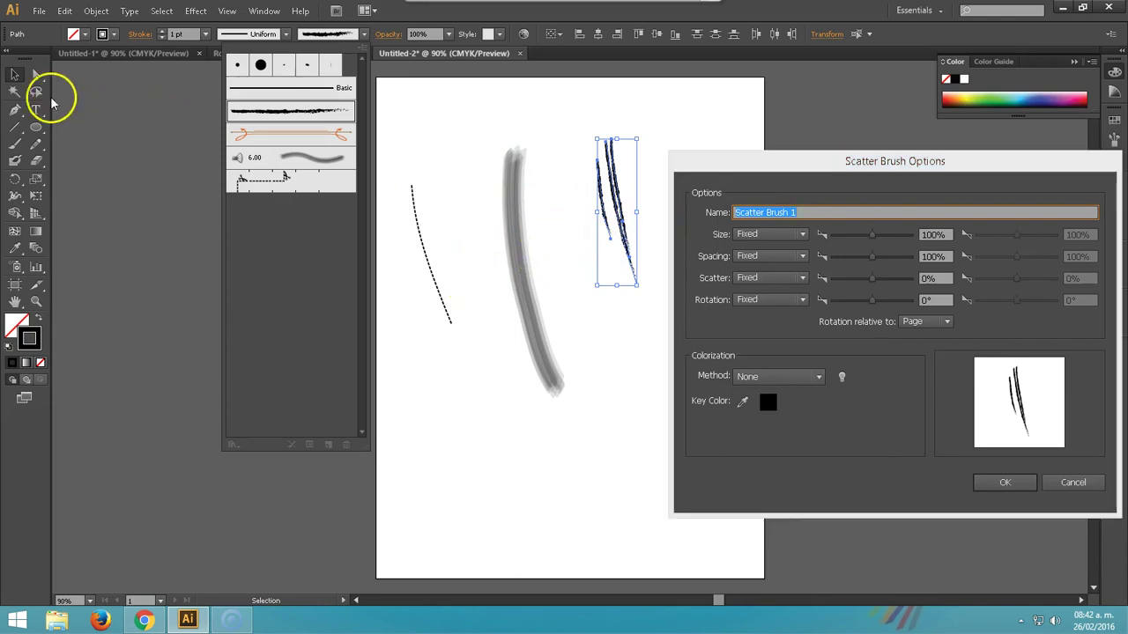
click(1093, 486)
click(1093, 486)
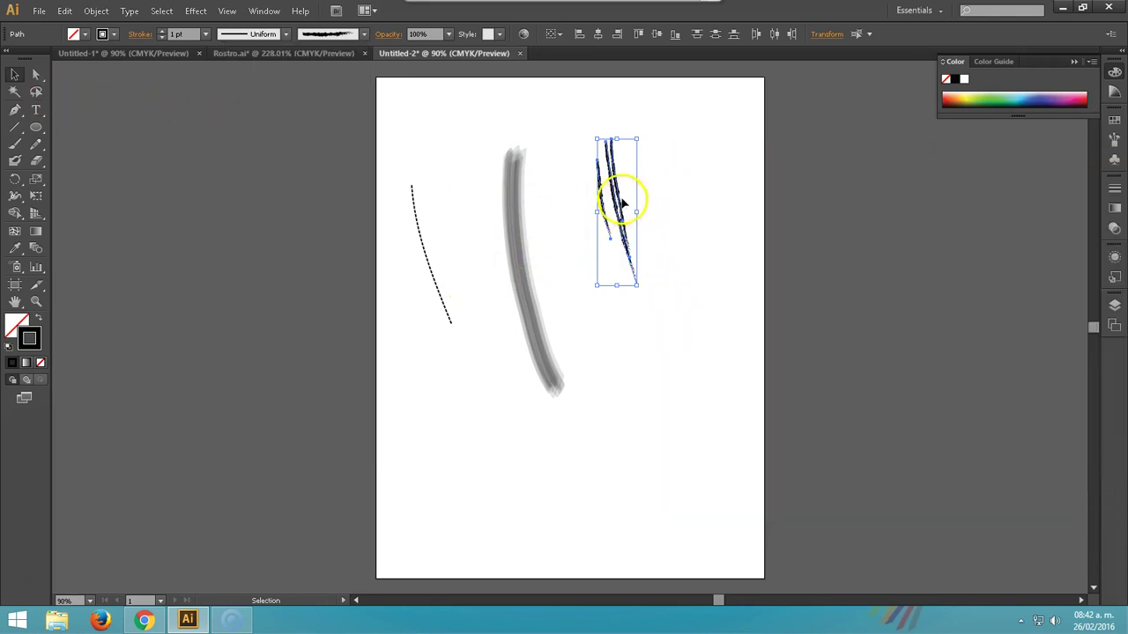
Delete the dashed line and the grey test stroke
click(447, 171)
drag(343, 126, 550, 429)
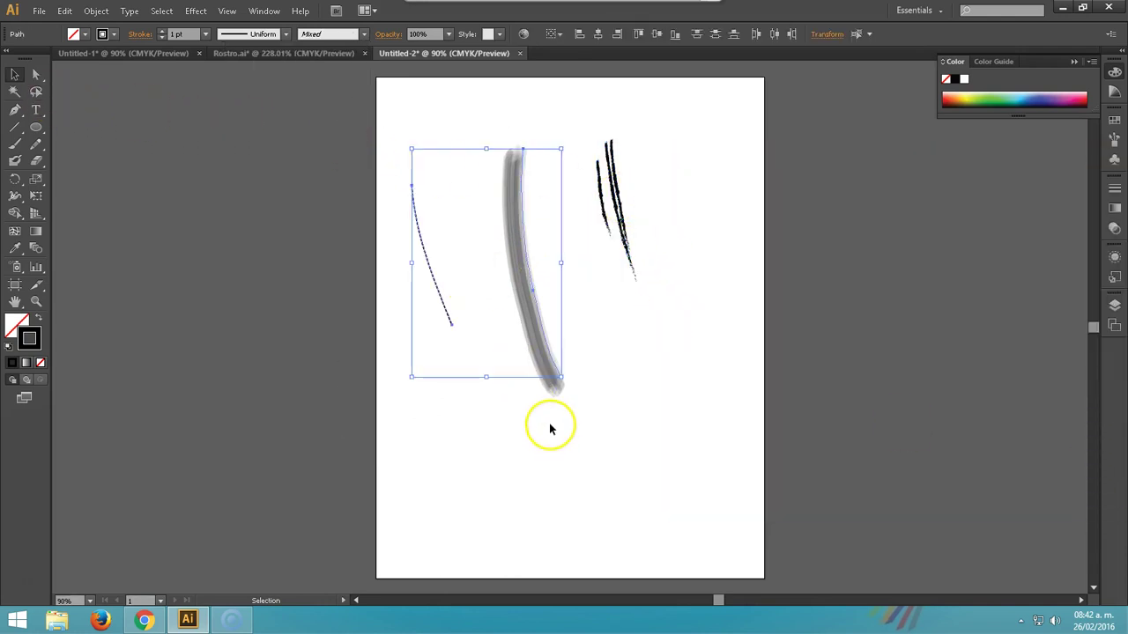
key(Delete)
Zoom in on the three black charcoal strokes and recolour the middle one mauve
click(620, 227)
key(z)
drag(572, 118, 705, 432)
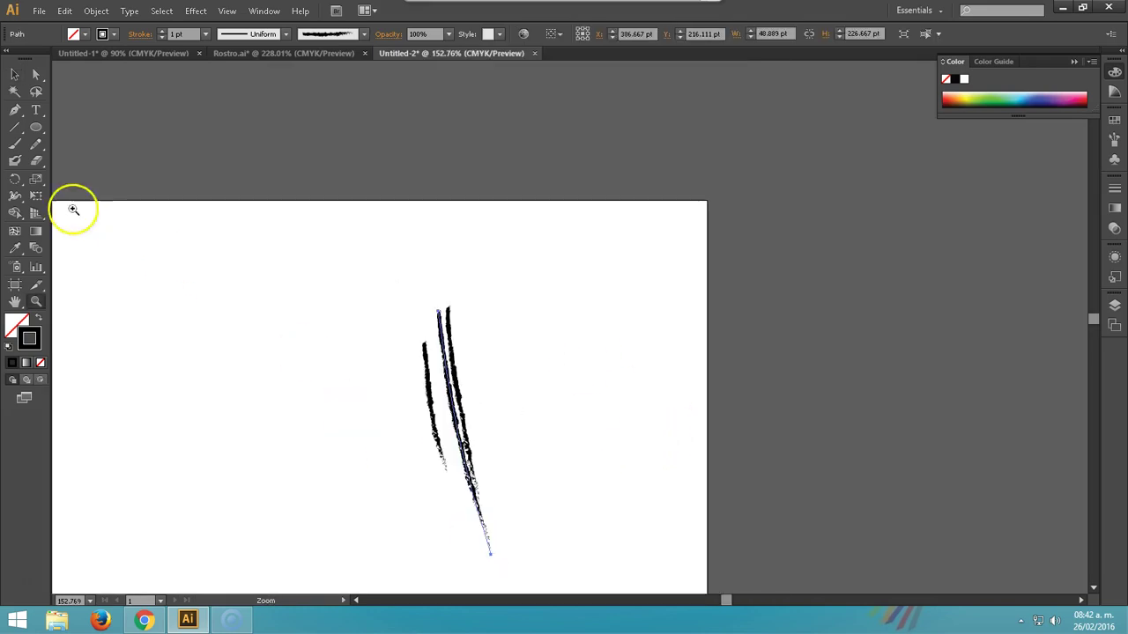
double_click(35, 343)
drag(432, 302, 429, 309)
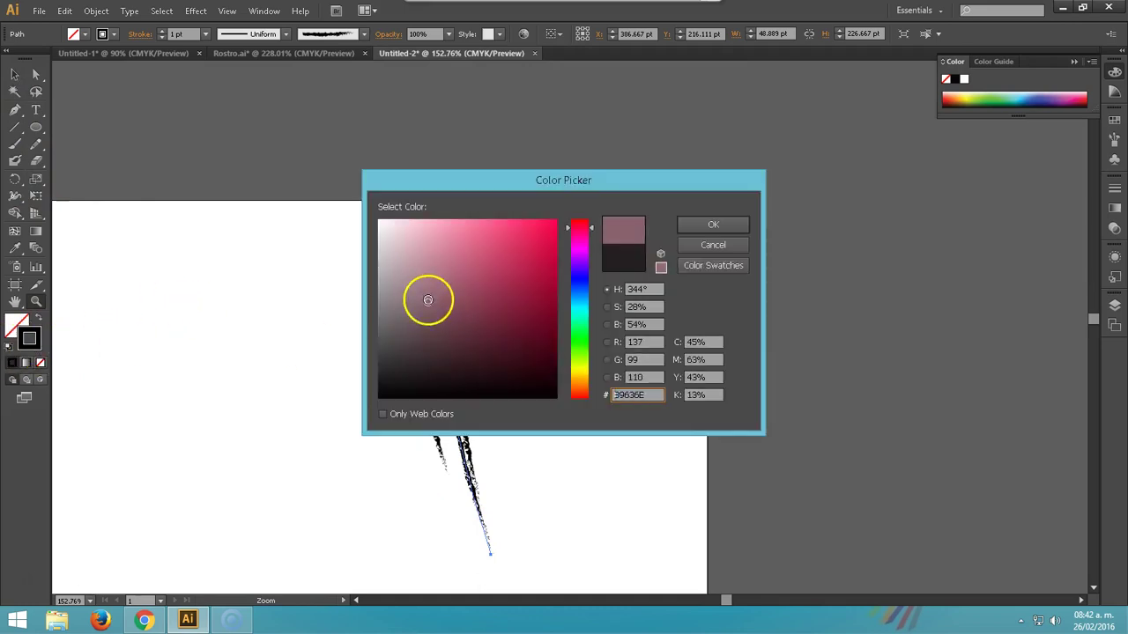
click(703, 228)
Recolour the left charcoal stroke pink (F789A9)
drag(18, 63, 26, 68)
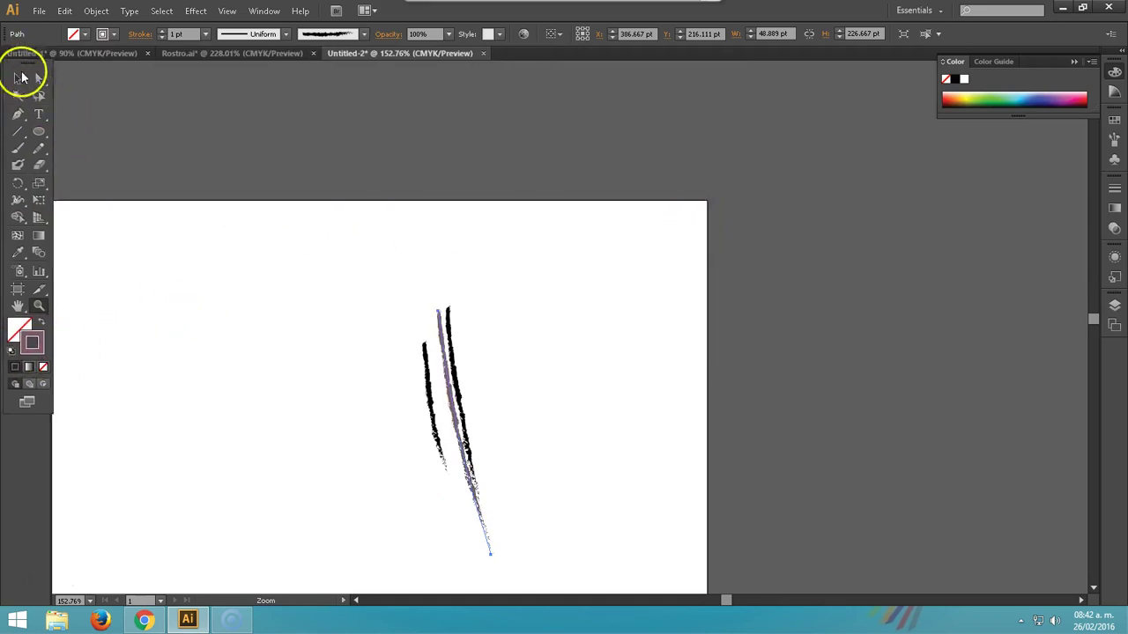
click(20, 81)
click(357, 376)
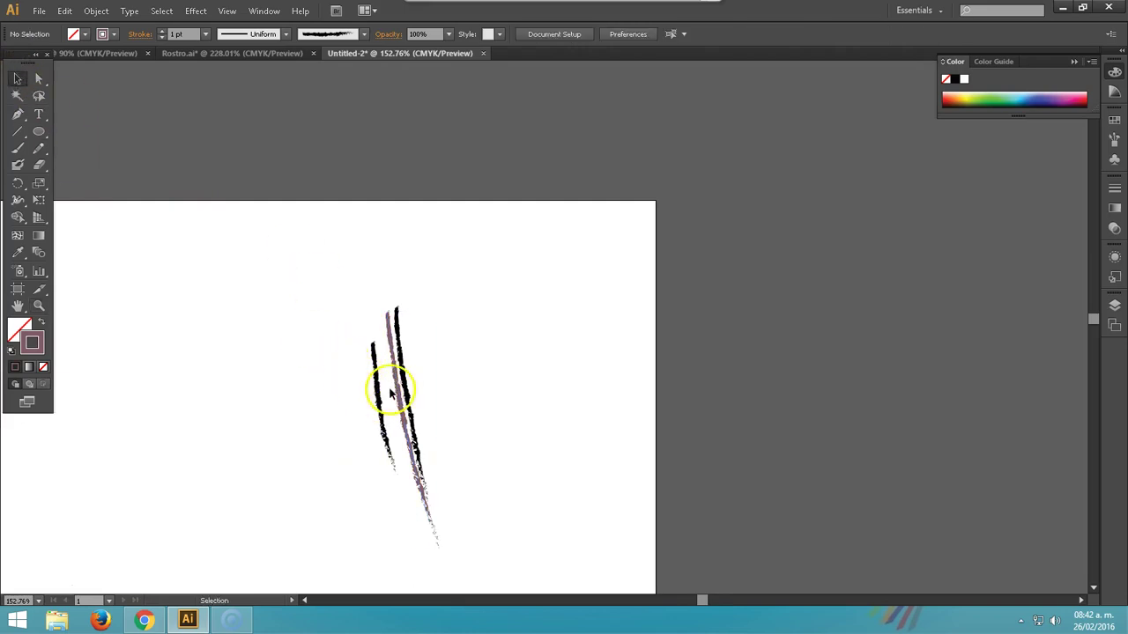
click(377, 392)
click(42, 342)
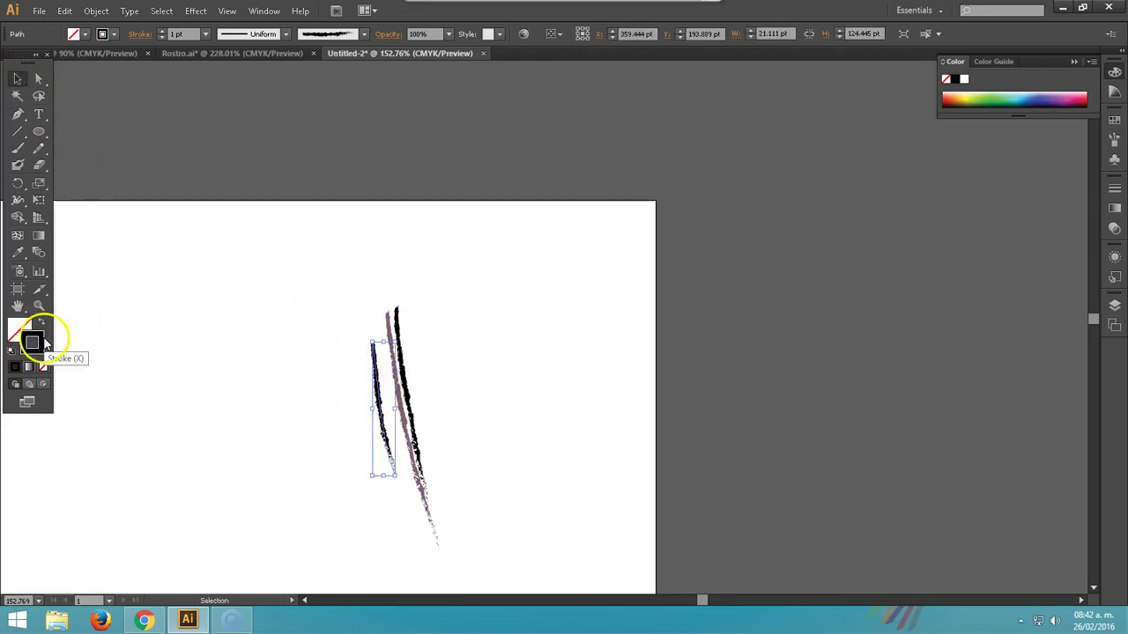
double_click(42, 342)
drag(466, 284, 457, 224)
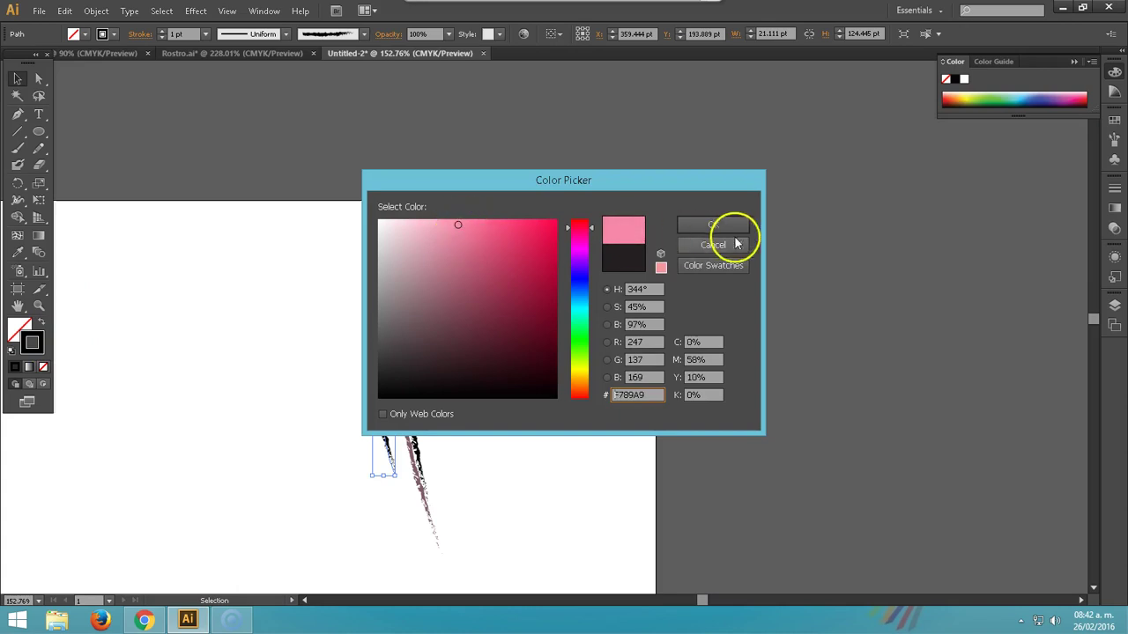
click(714, 226)
Select all three coloured charcoal strokes together
click(403, 335)
scroll(546, 599, down, 3)
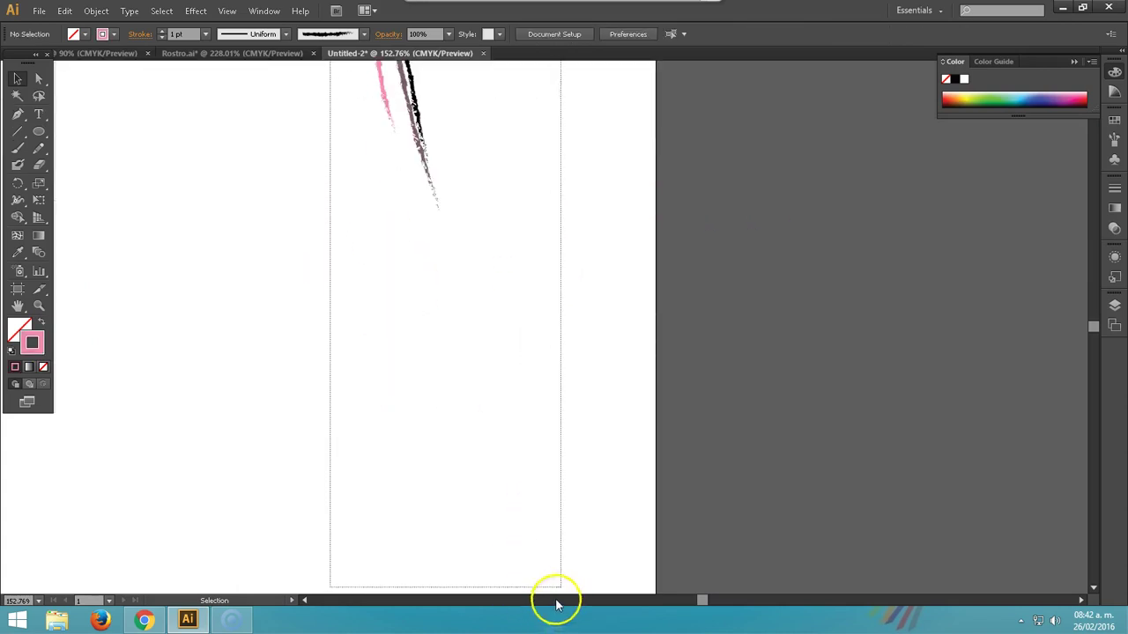
drag(557, 605, 518, 317)
scroll(500, 267, up, 3)
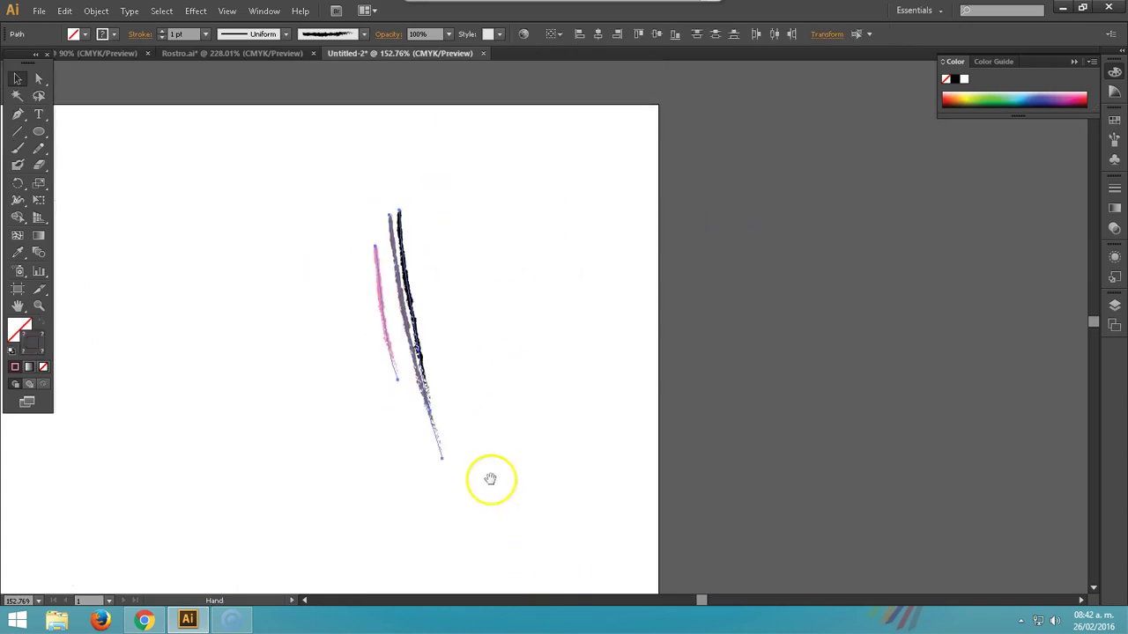
click(364, 35)
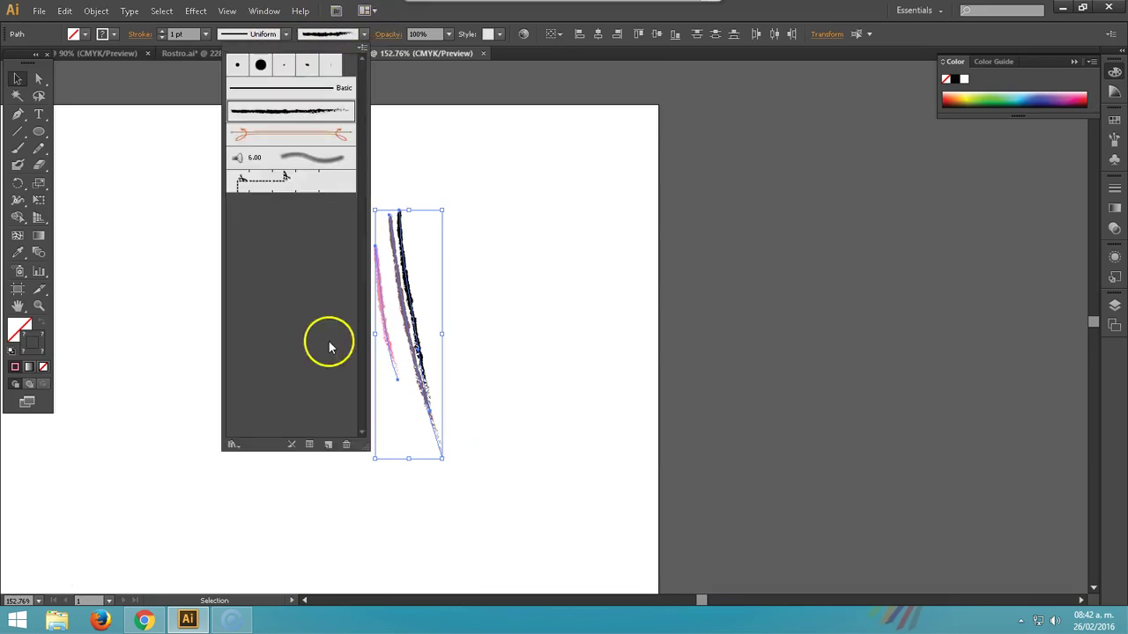
Create Art Brush 1 from the black, mauve and pink strokes with Scale Proportionately
click(327, 444)
click(497, 343)
click(546, 410)
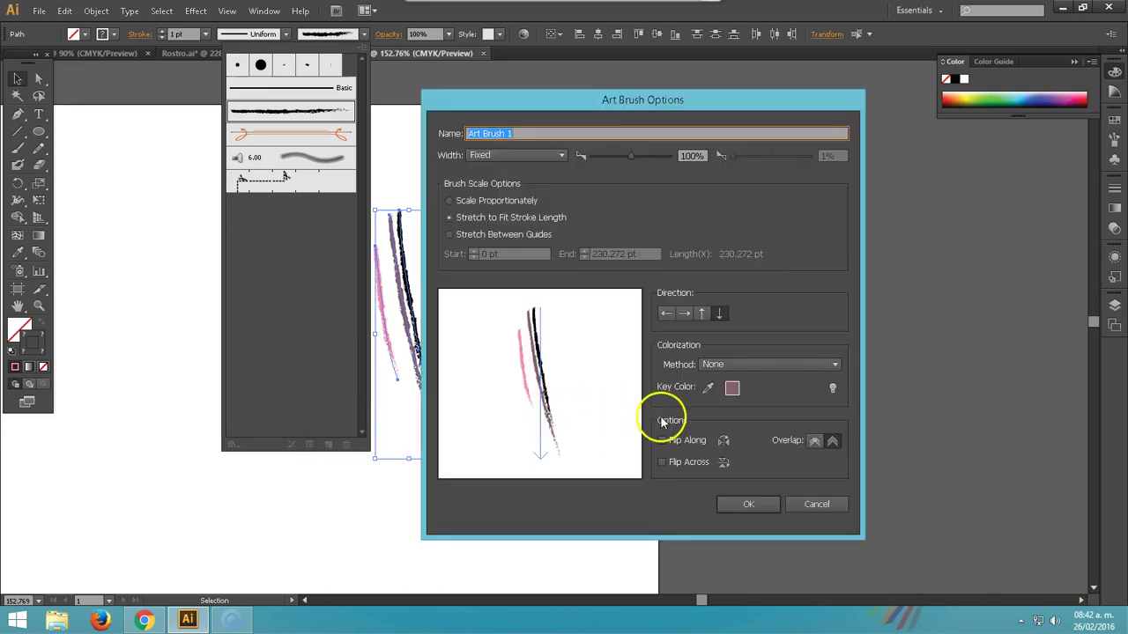
click(450, 202)
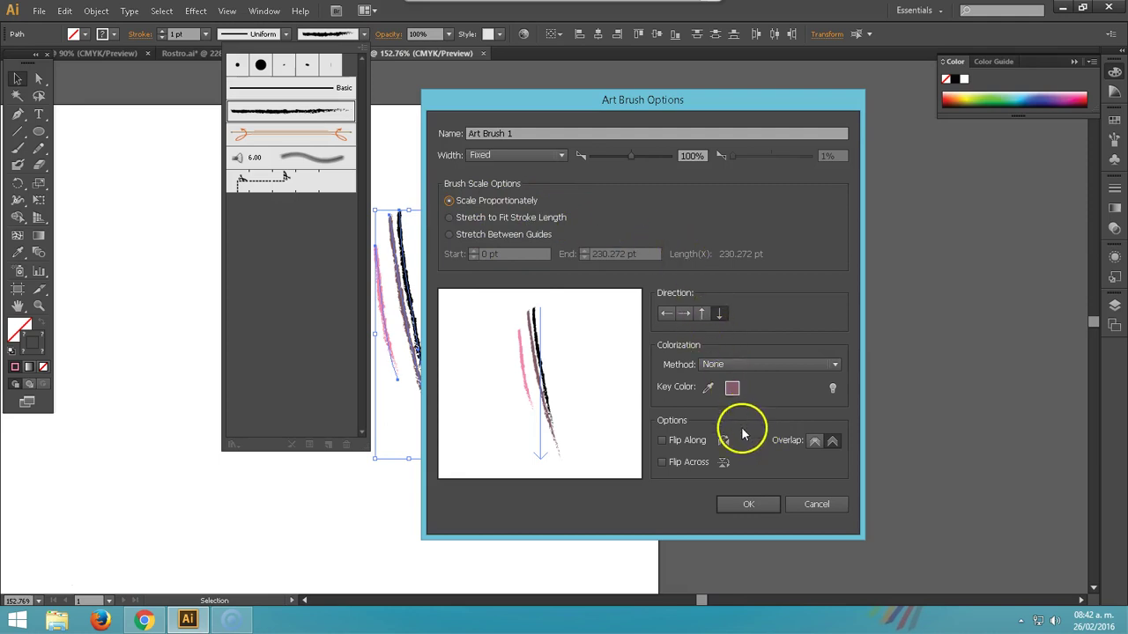
click(748, 505)
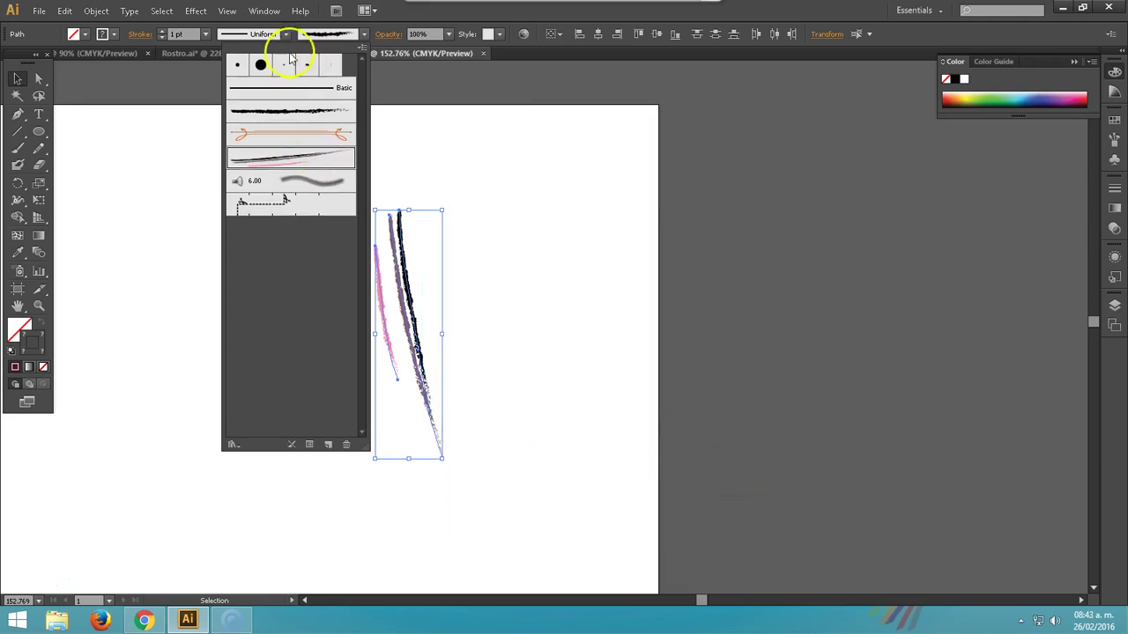
Apply Art Brush 1 to the selected path
click(19, 150)
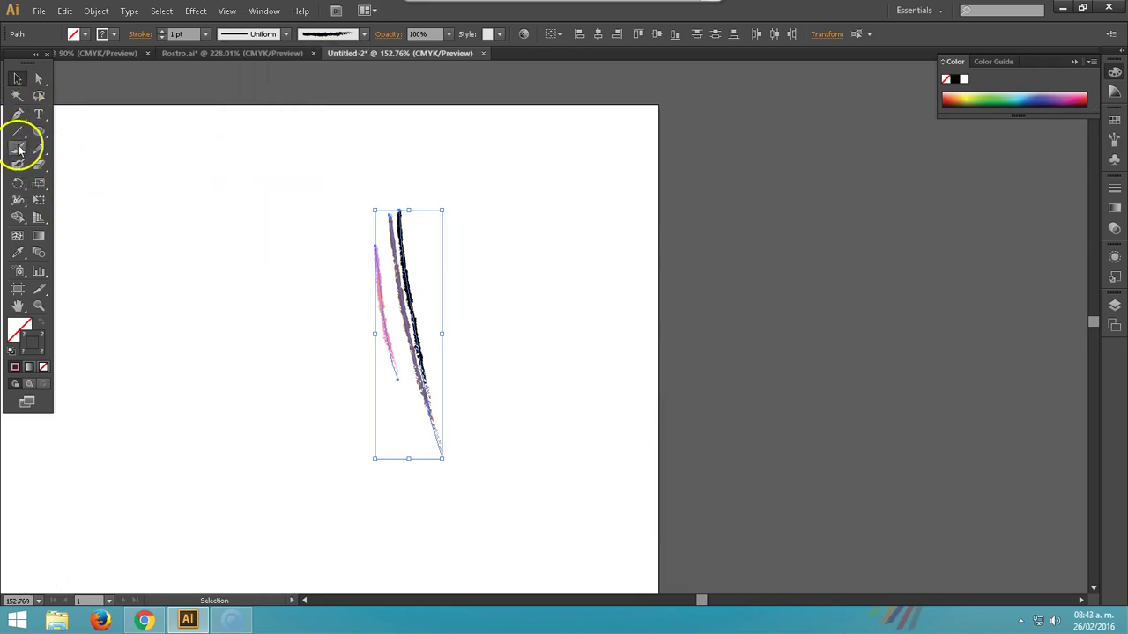
click(364, 35)
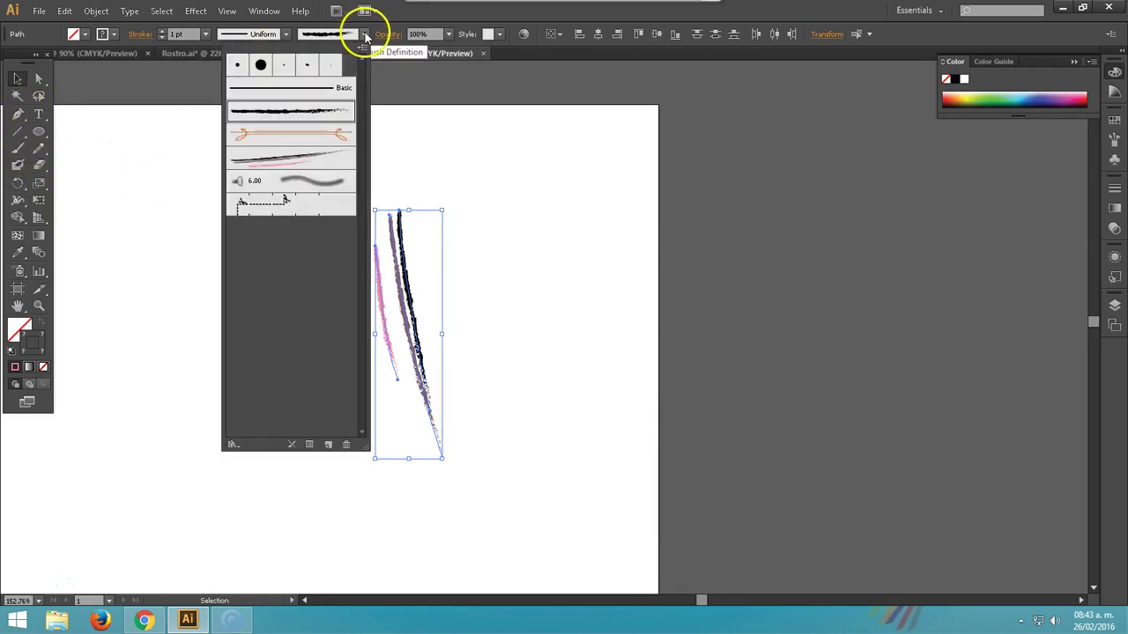
click(292, 157)
click(584, 260)
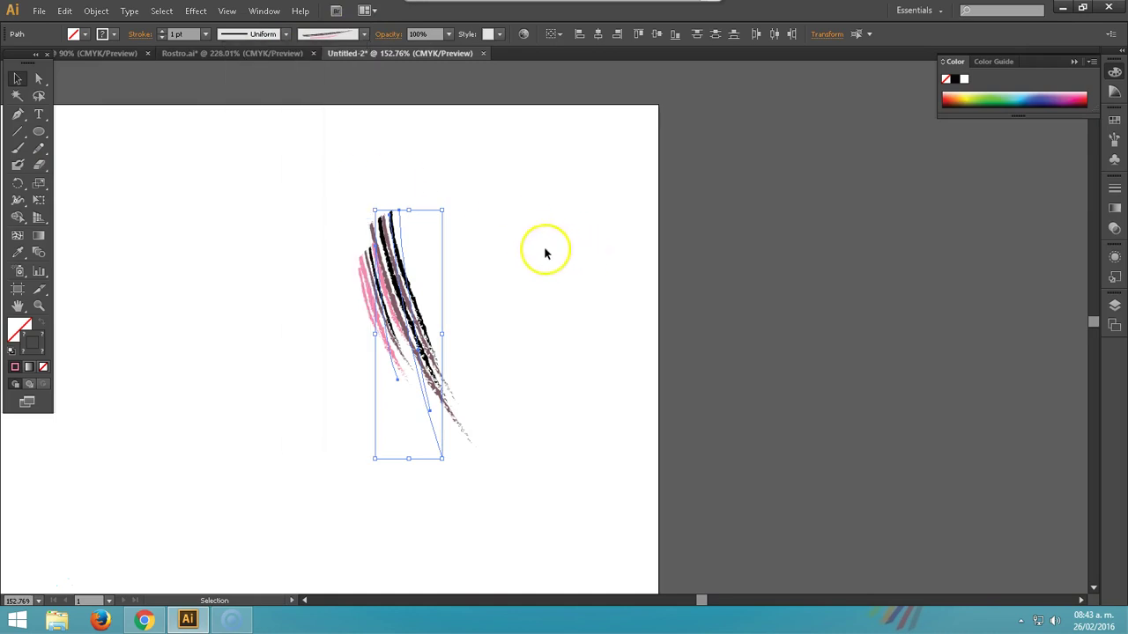
click(546, 332)
Paint several tapered hair strokes on the left with the Paintbrush and Art Brush 1
click(17, 148)
drag(185, 213, 217, 314)
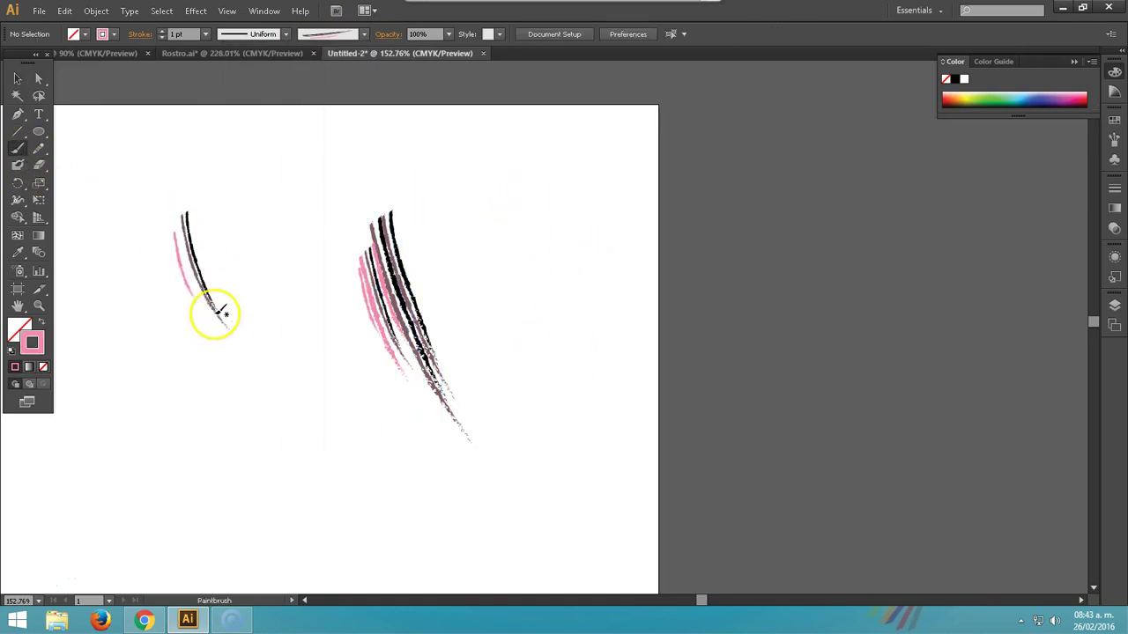
drag(189, 249, 210, 293)
drag(158, 144, 222, 397)
drag(209, 247, 249, 311)
Paint two rows of short curved eyelash strokes below the hair
drag(242, 431, 234, 454)
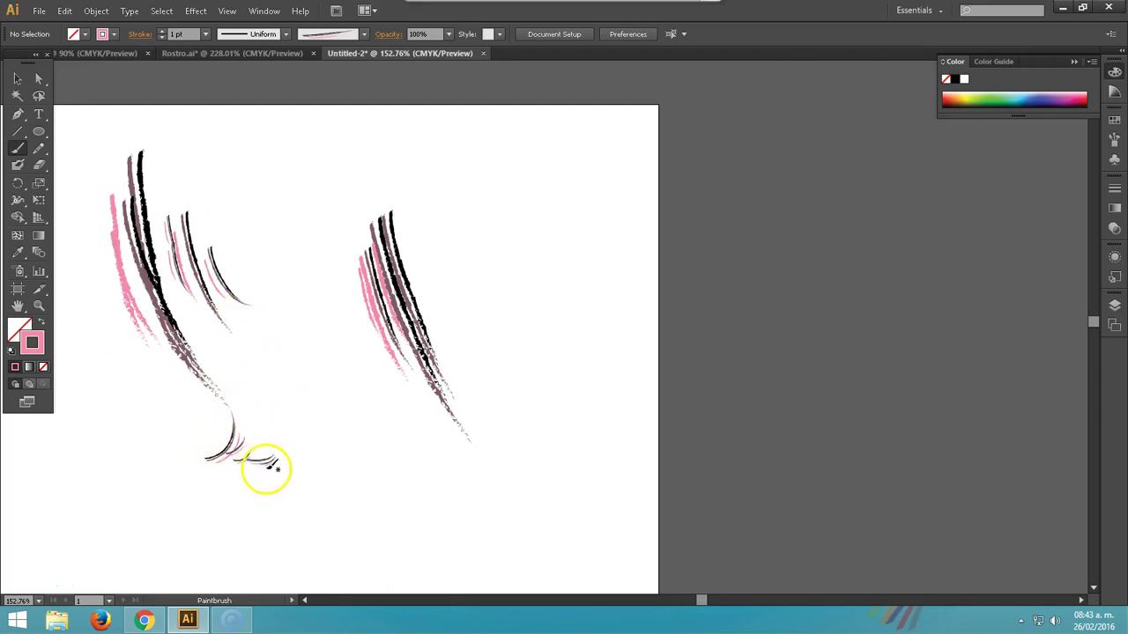
mouse_move(243, 460)
mouse_down()
mouse_move(198, 451)
mouse_move(204, 522)
mouse_up()
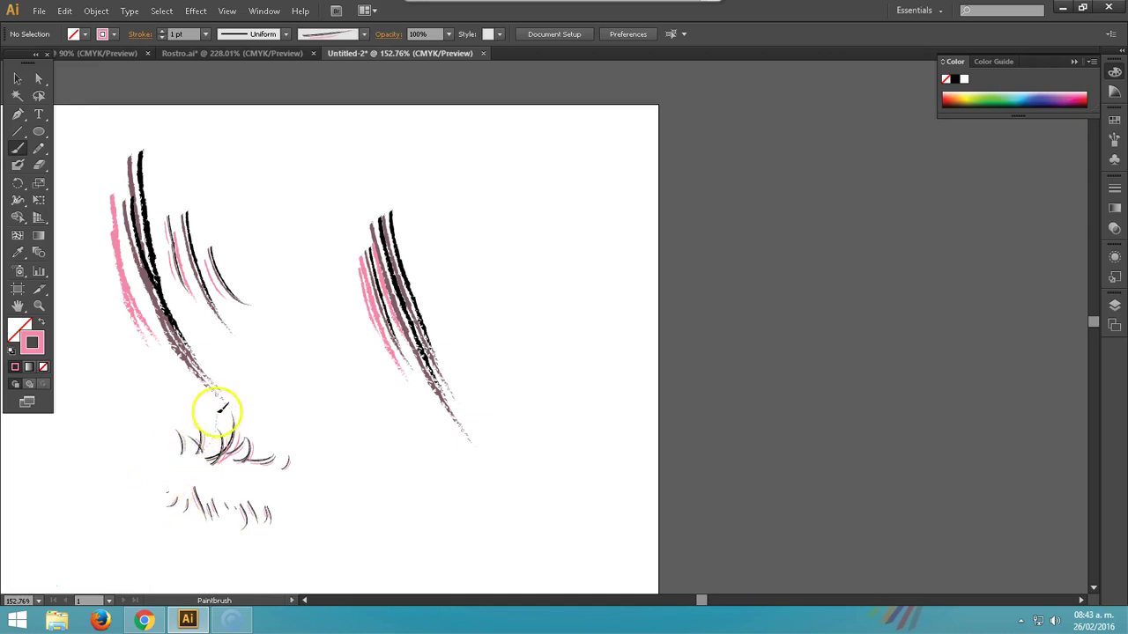
click(18, 80)
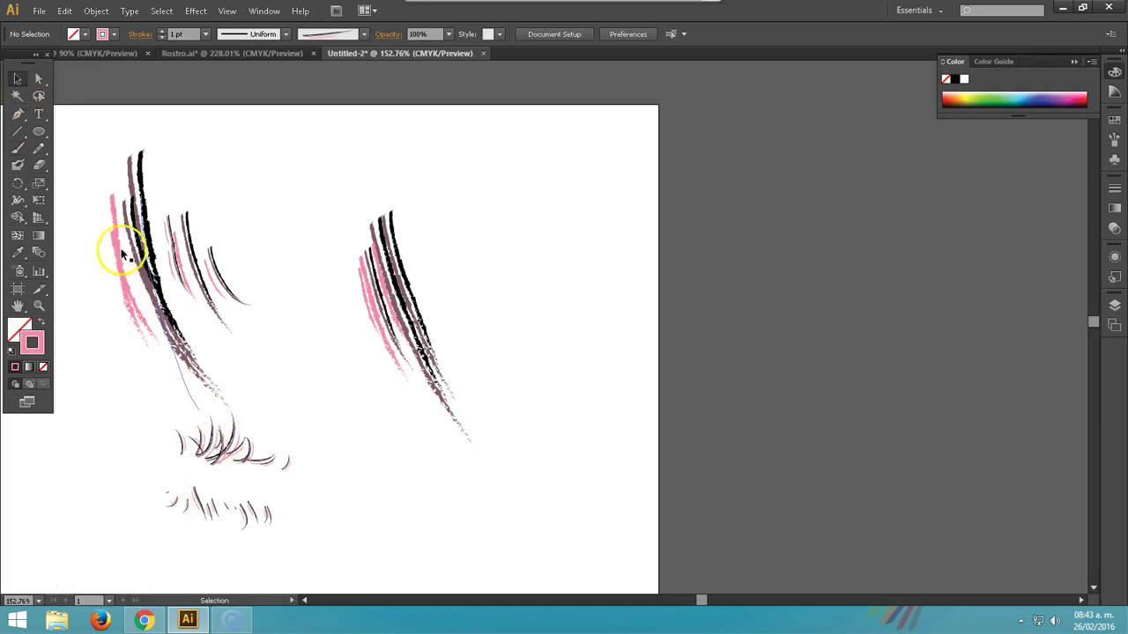
click(128, 253)
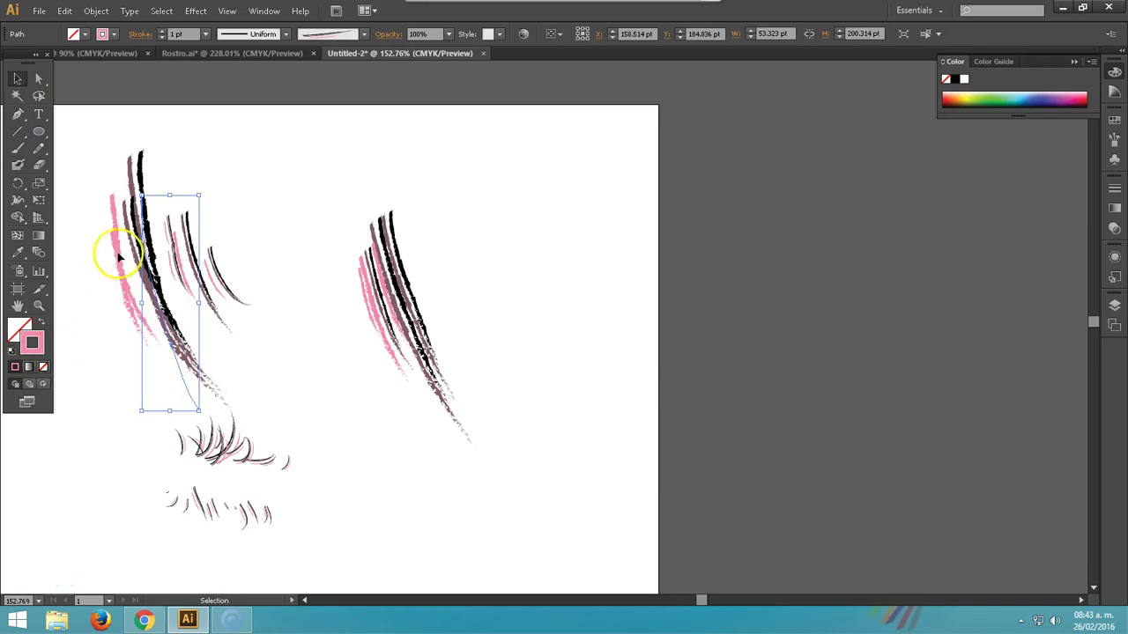
click(339, 304)
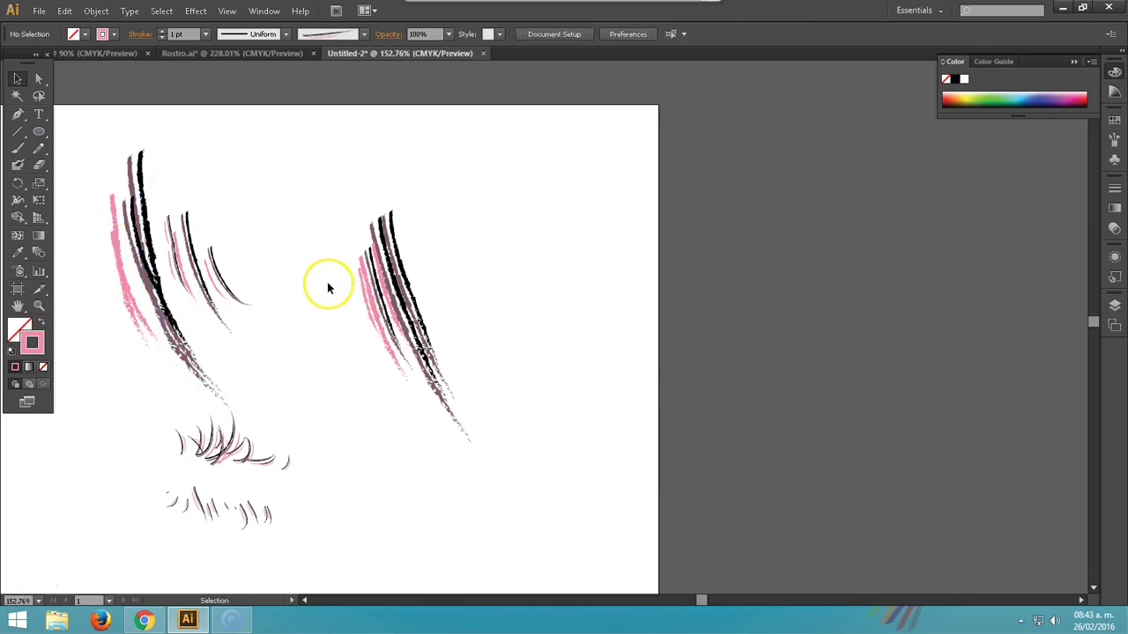